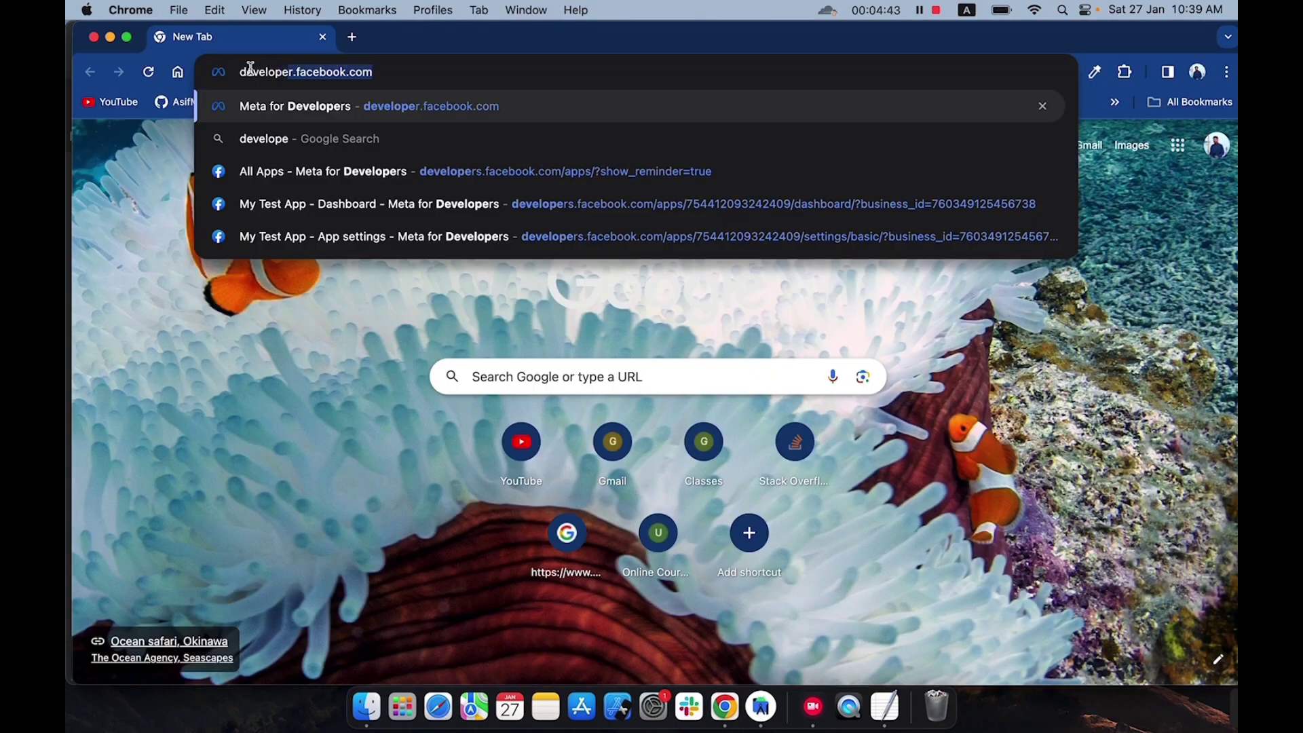
Go to developer.facebook.com and open the My Apps list.
{"action": "type", "text": ".facebook.com"}
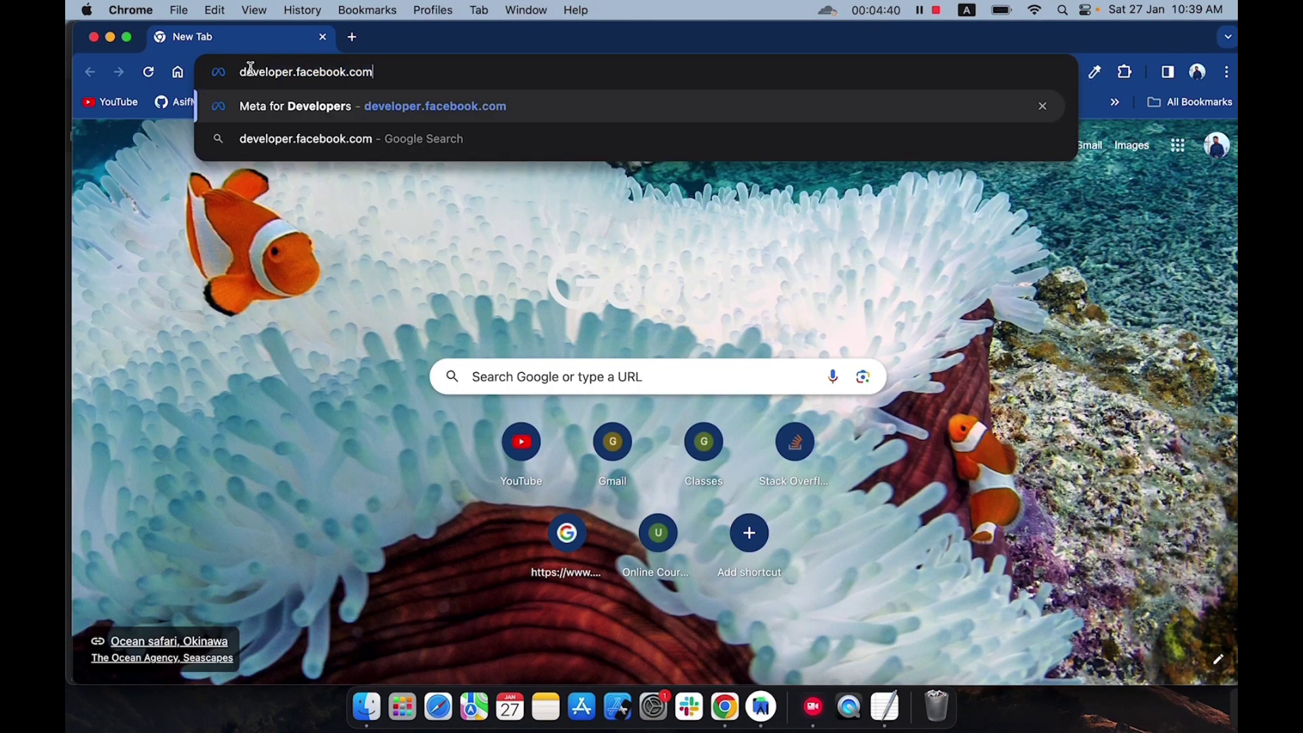
{"action": "key", "text": "Return"}
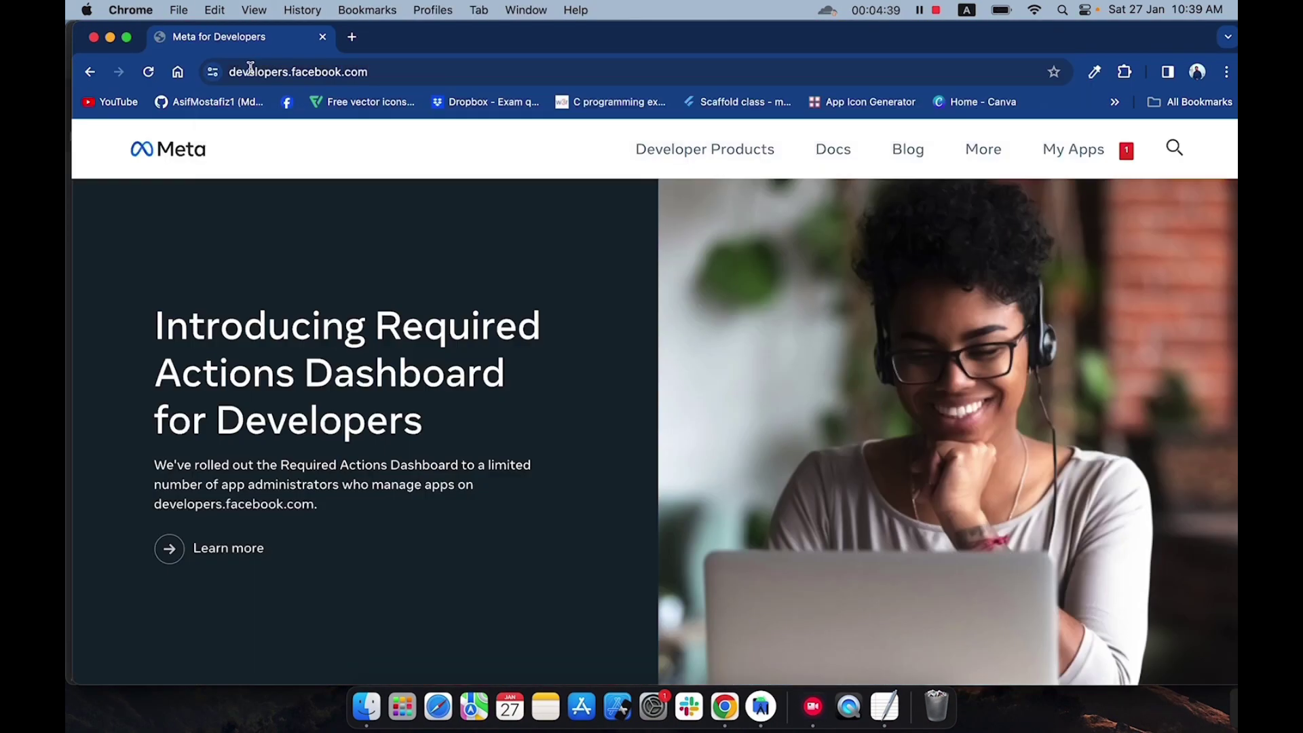
{"action": "left_click", "coordinate": [1077, 157]}
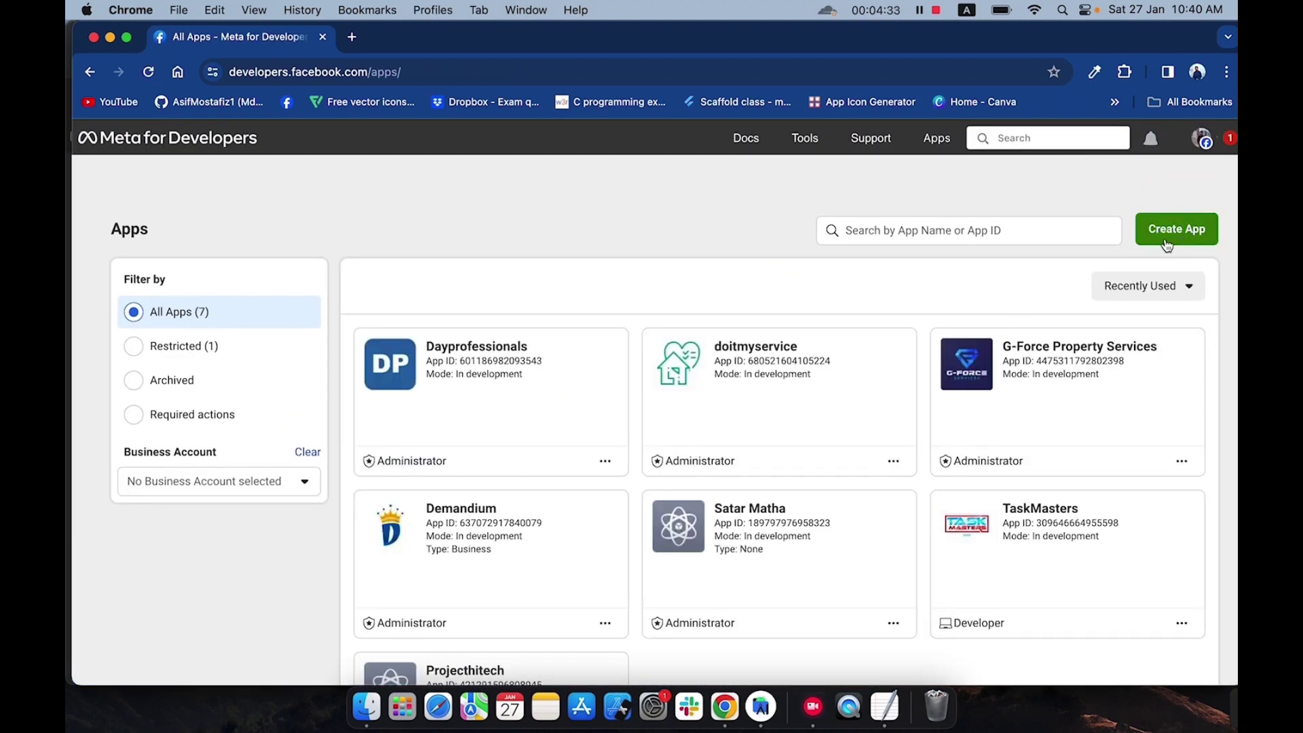
Start a new app with the "Authenticate and request data from users with Facebook Login" use case, and specify that it is not a game.
{"action": "left_click", "coordinate": [1166, 241]}
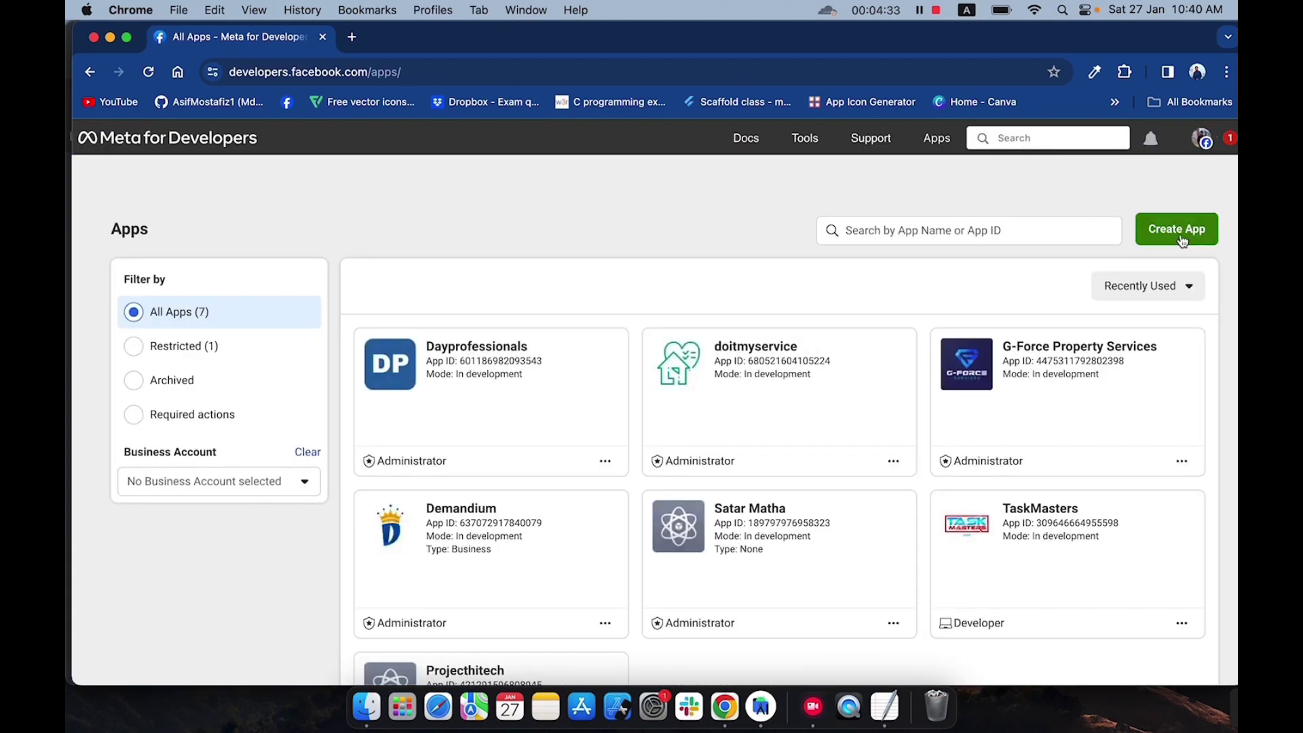
{"action": "left_click", "coordinate": [1168, 241]}
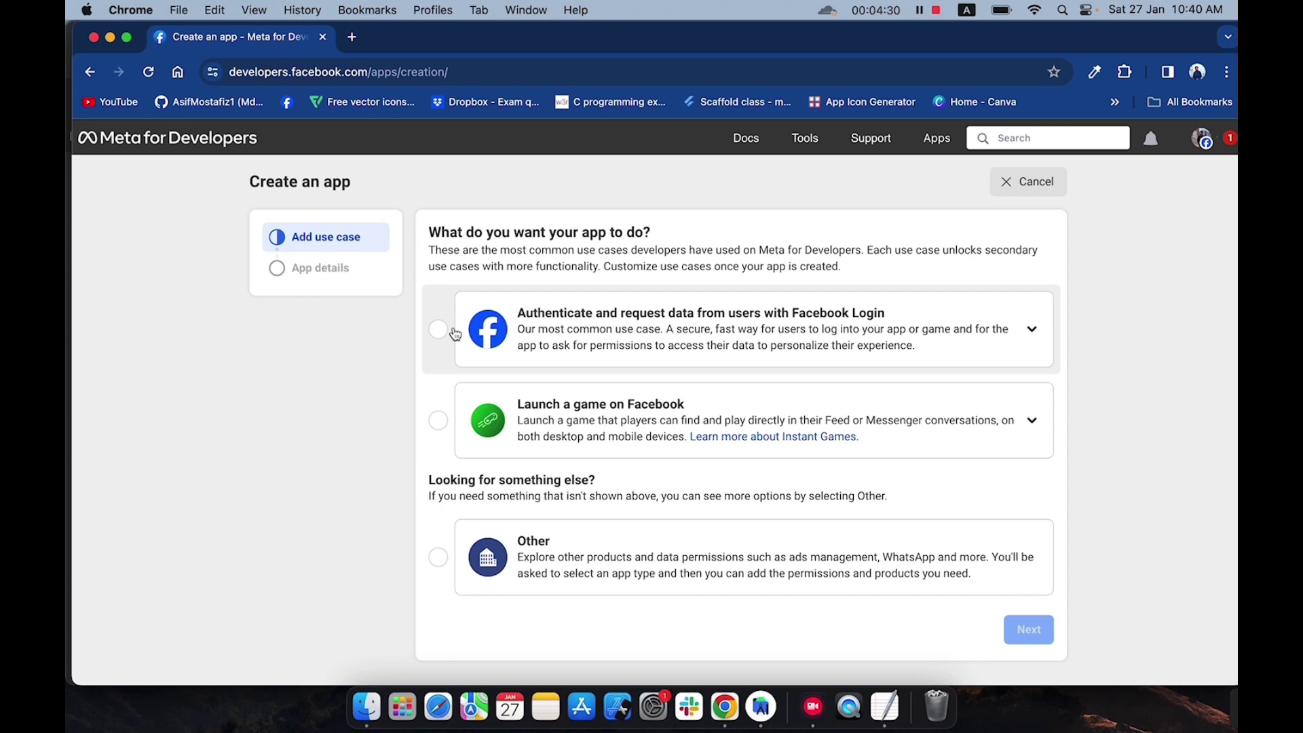
{"action": "left_click", "coordinate": [454, 333]}
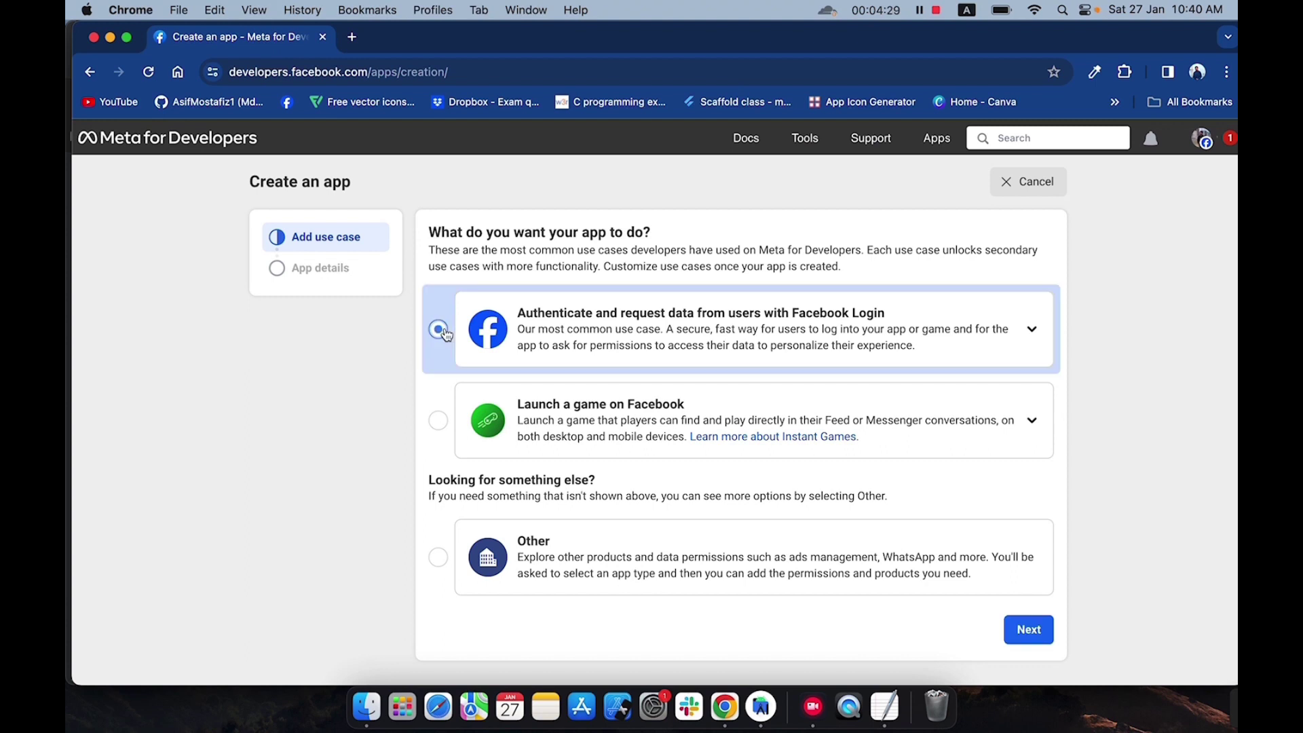
{"action": "left_click", "coordinate": [1029, 629]}
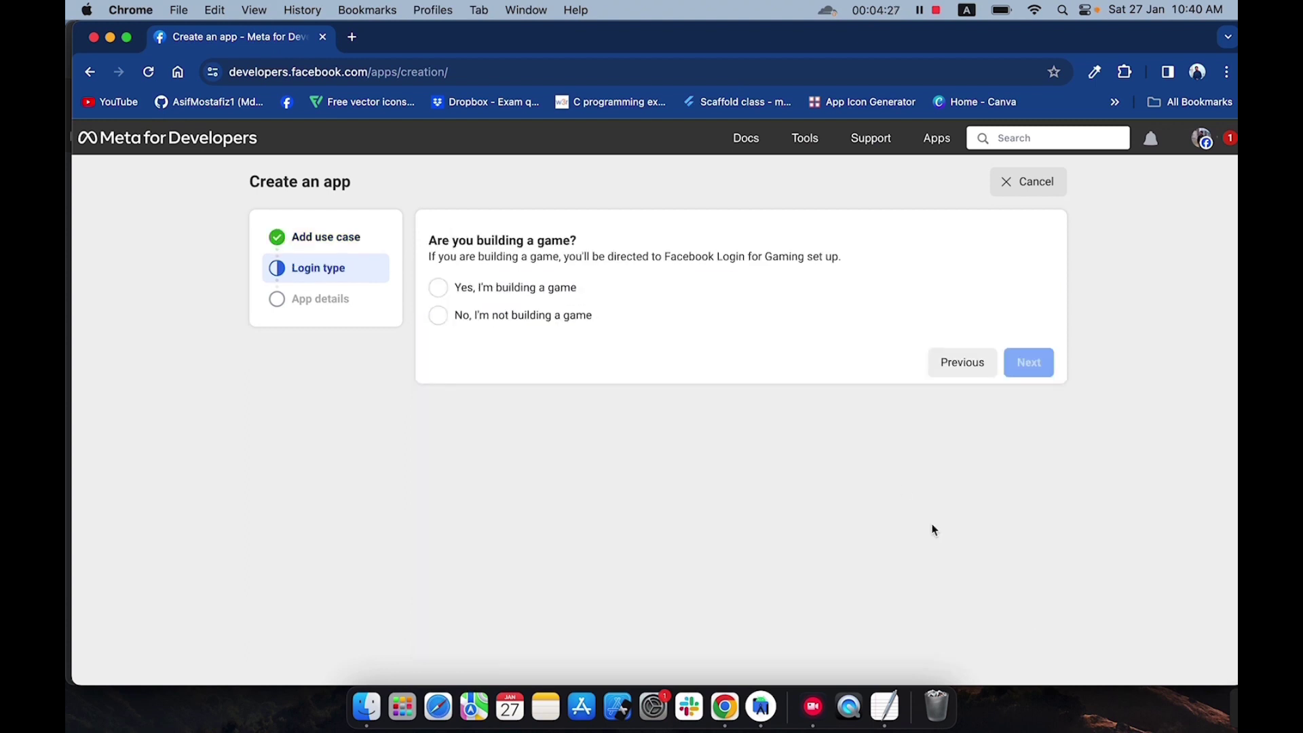
{"action": "left_click", "coordinate": [448, 321]}
{"action": "left_click", "coordinate": [1027, 373]}
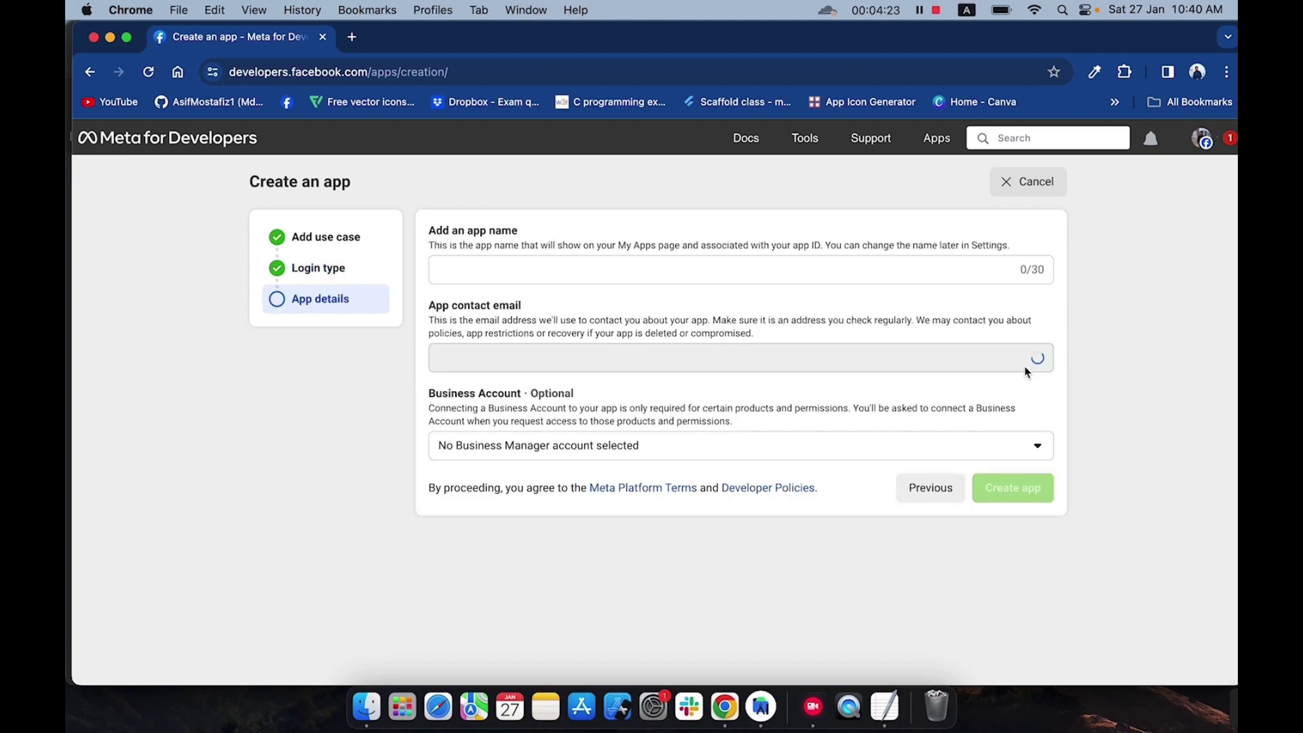
Name the new app "My App" and create it with no business account selected.
{"action": "left_click", "coordinate": [461, 274]}
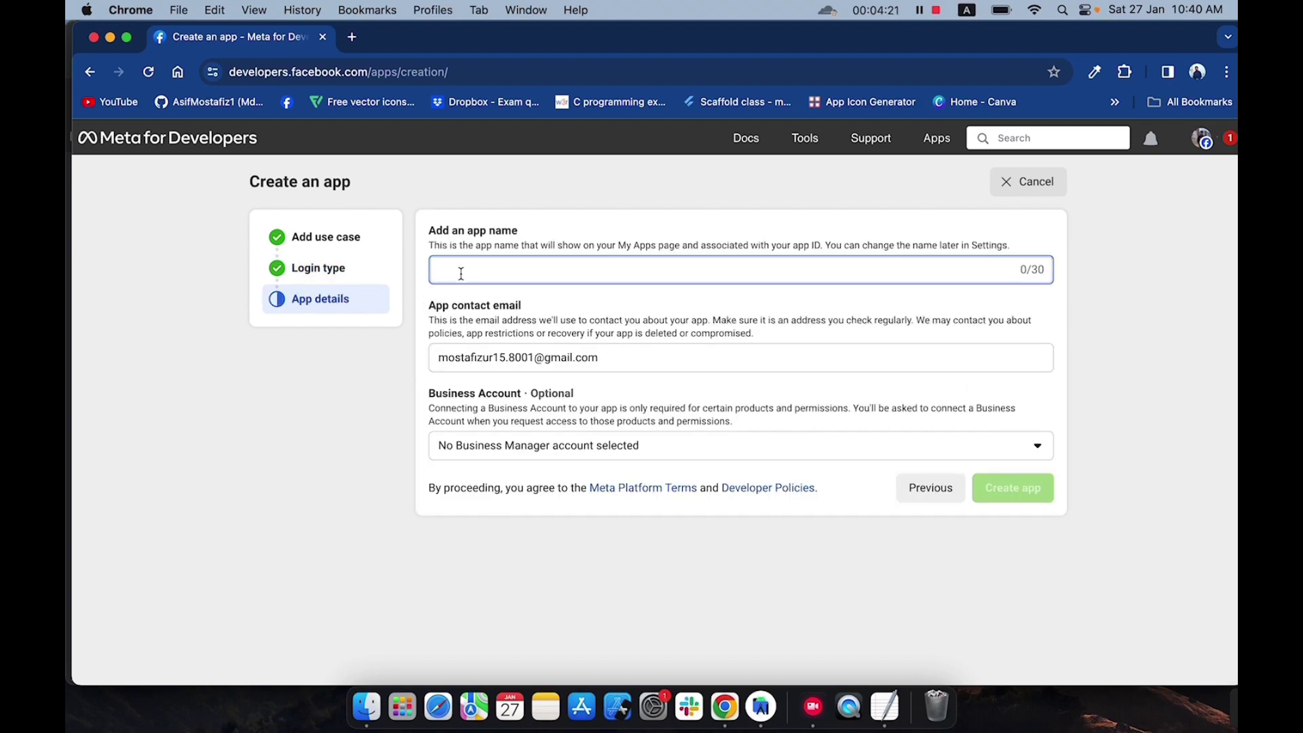
{"action": "type", "text": "My App"}
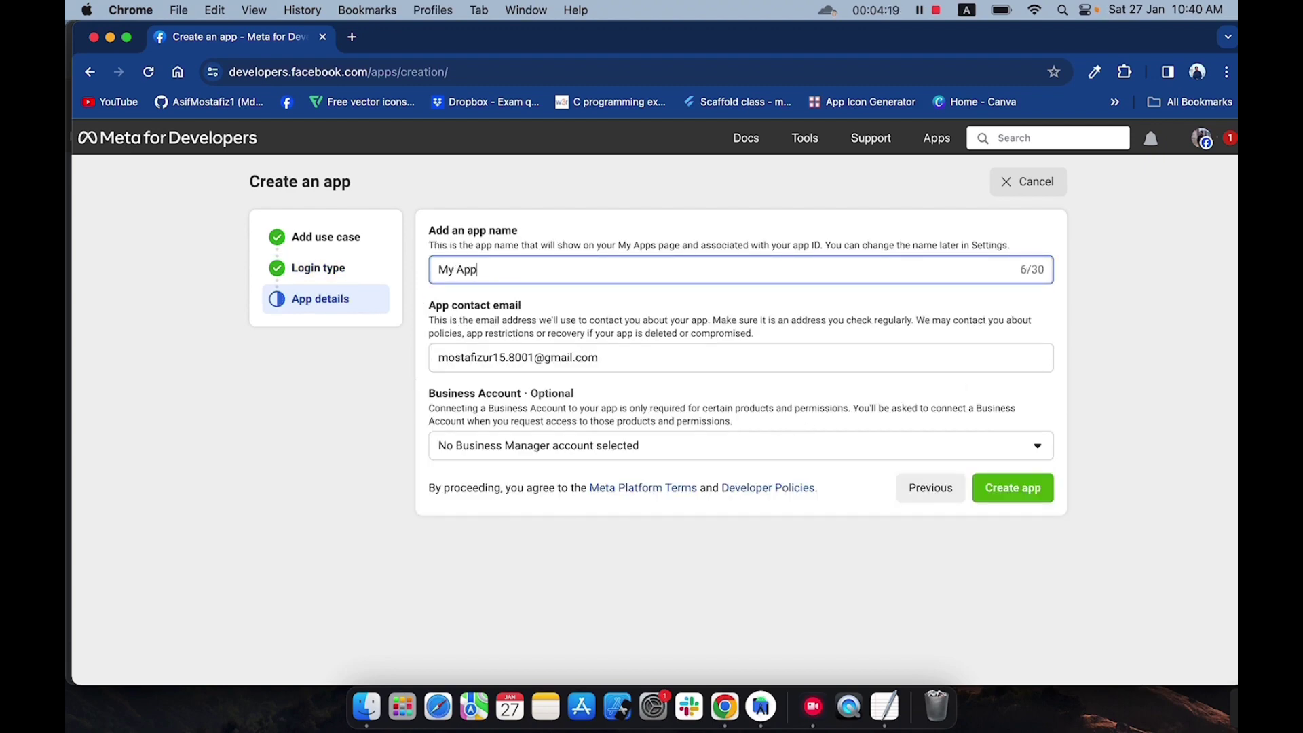
{"action": "left_click", "coordinate": [1003, 488]}
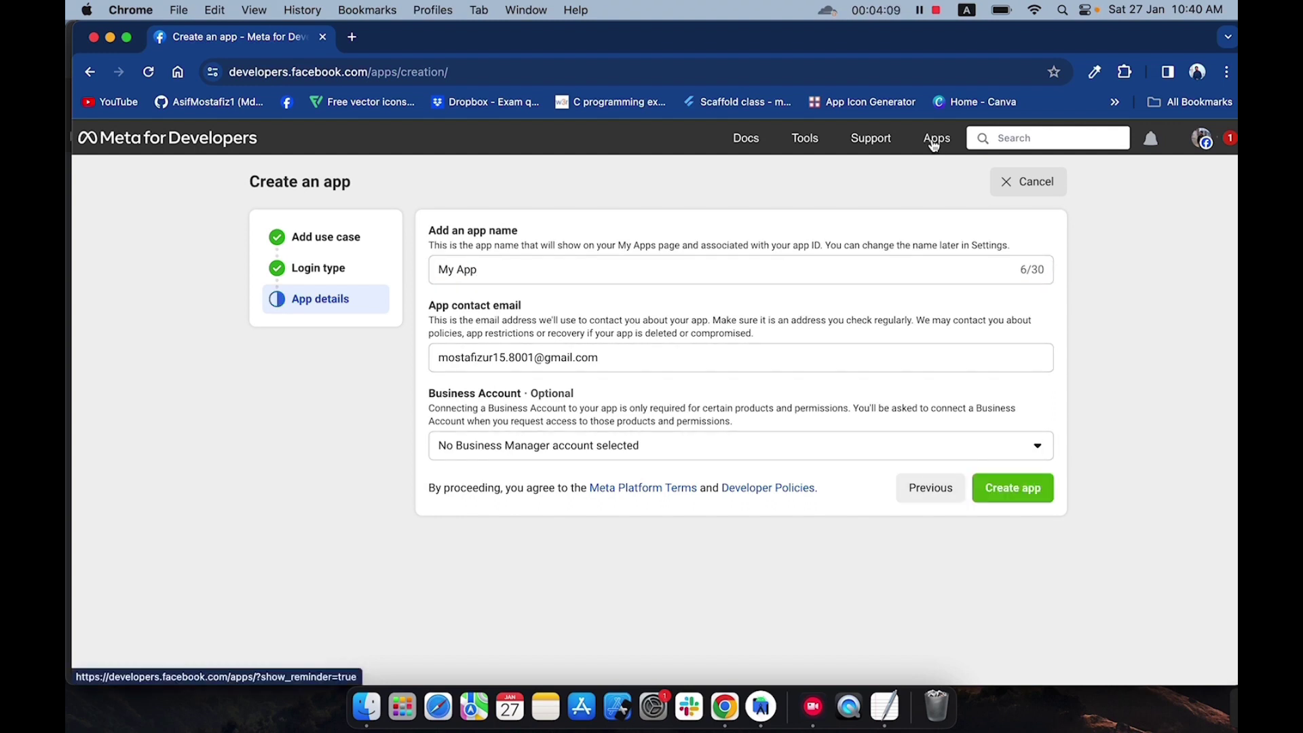
Open the basic app settings of My App from the list of all apps.
{"action": "left_click", "coordinate": [937, 139]}
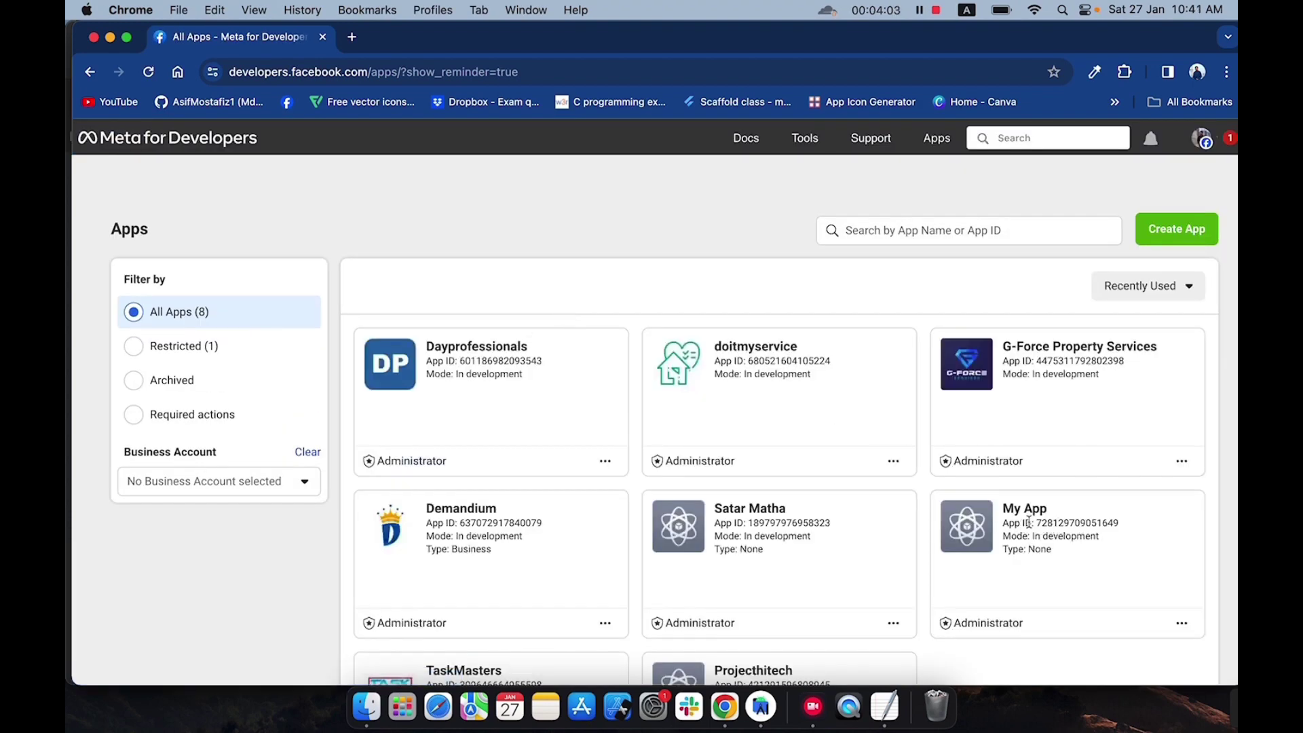
{"action": "left_click", "coordinate": [1023, 522]}
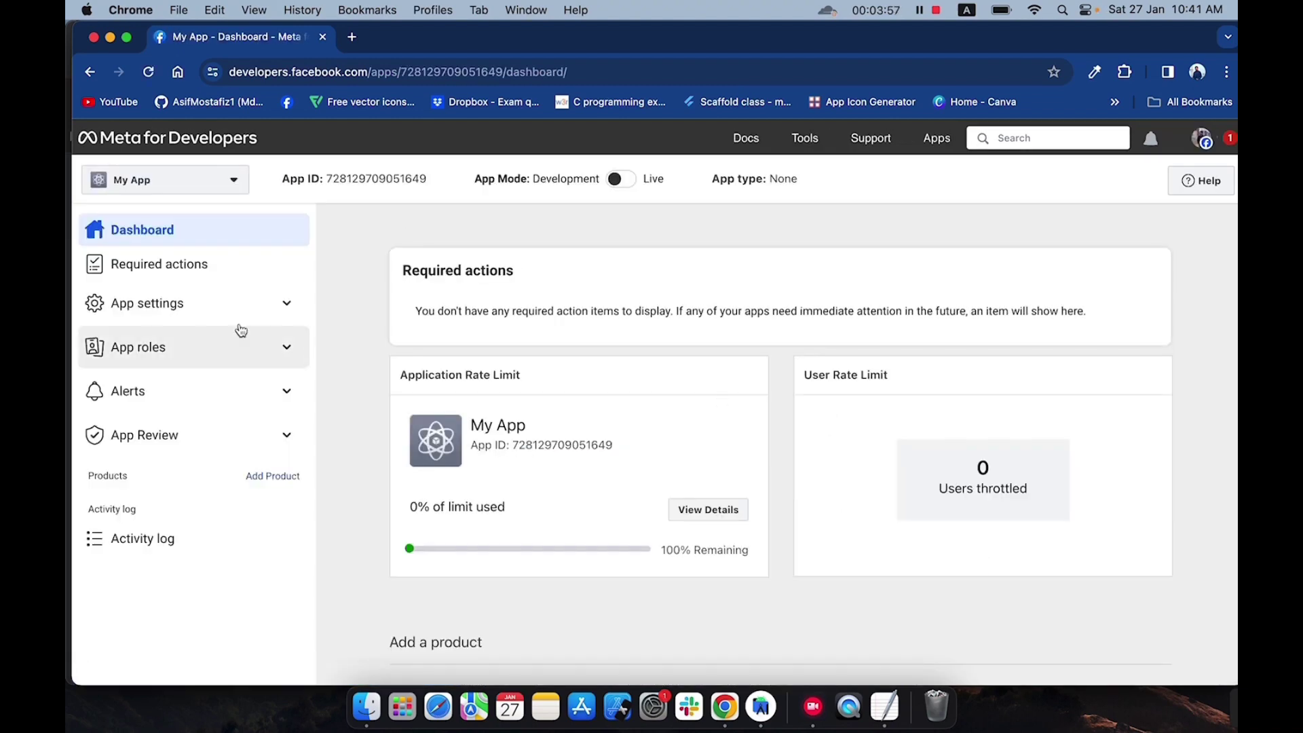
{"action": "left_click", "coordinate": [140, 306]}
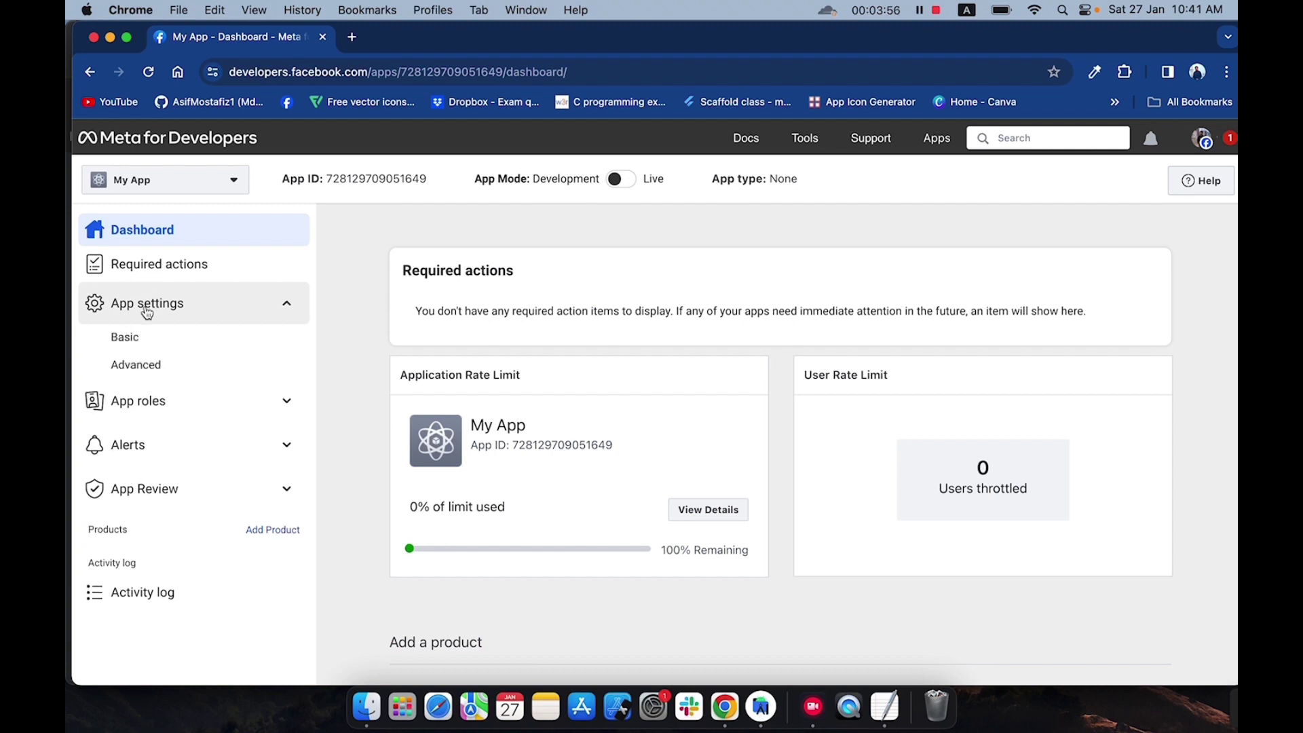
{"action": "left_click", "coordinate": [150, 343]}
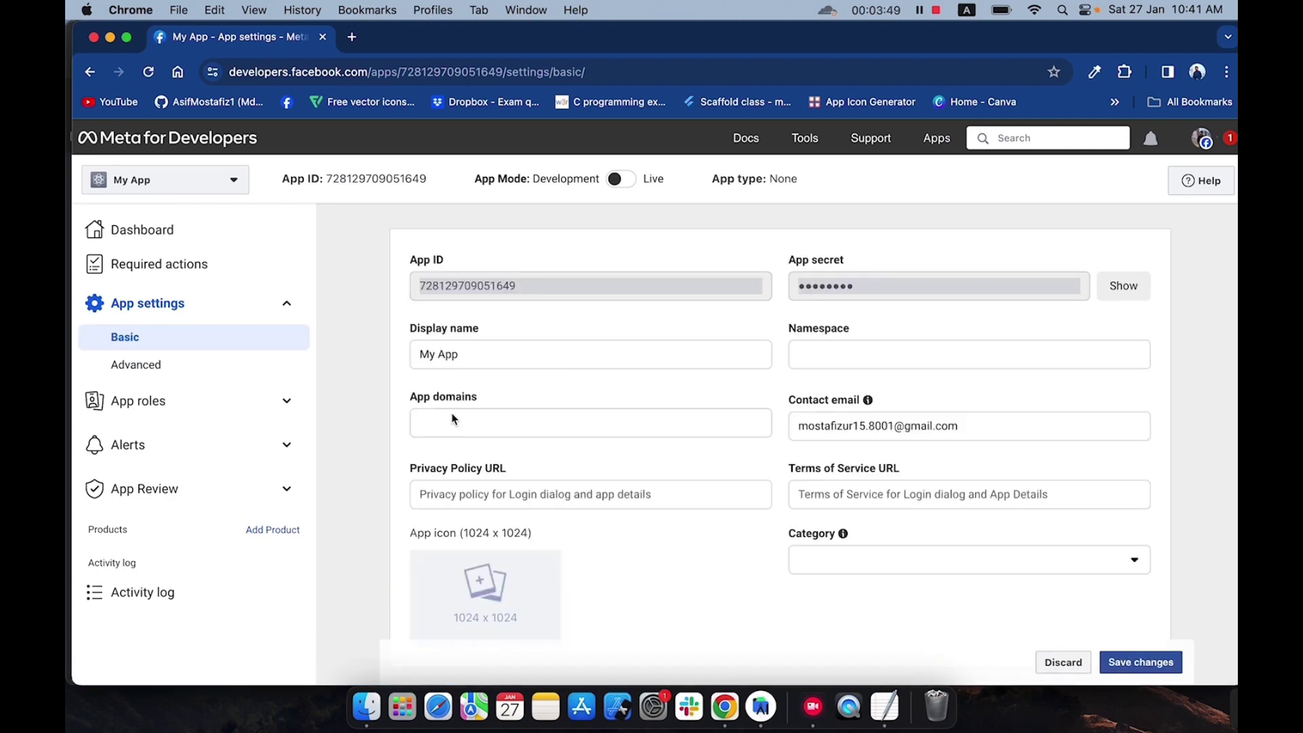
Open the Demandium site at demandium-web.6amtech.com in a new browser tab and copy its address for the app domains.
{"action": "left_click", "coordinate": [502, 426]}
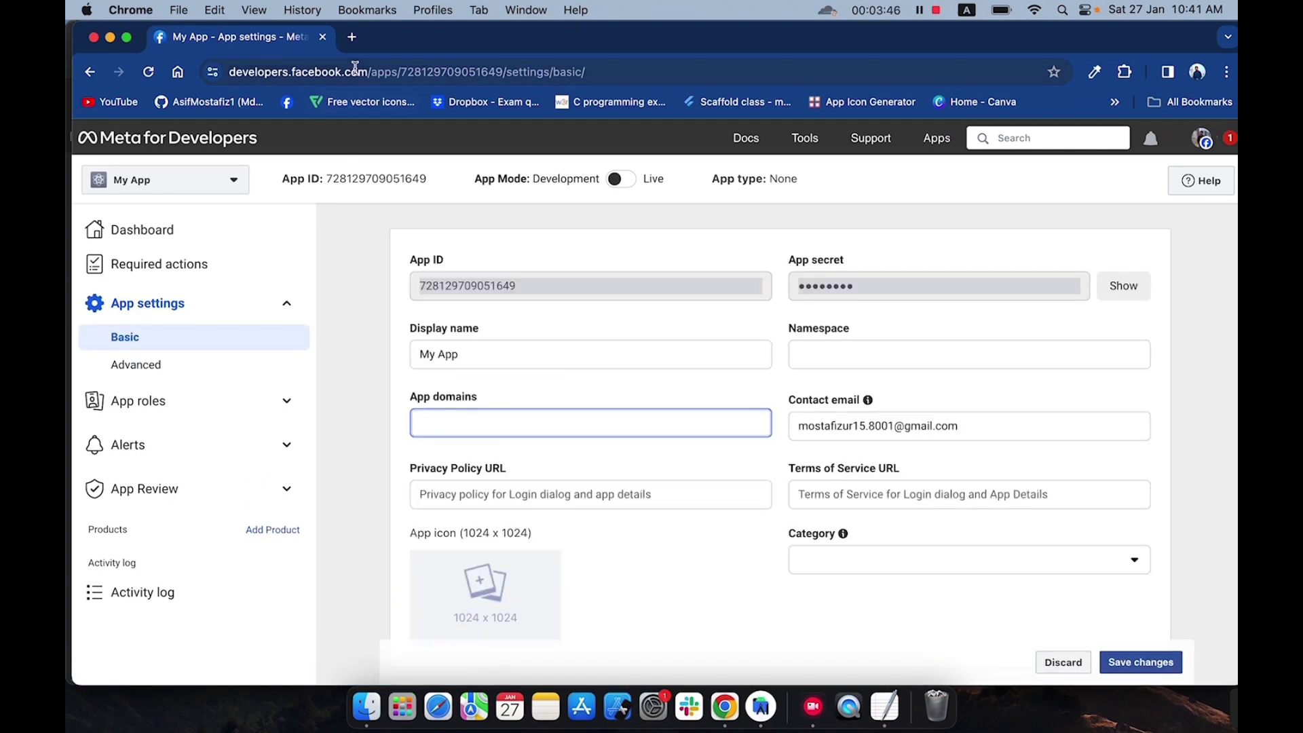
{"action": "left_click", "coordinate": [351, 36]}
{"action": "type", "text": "de"}
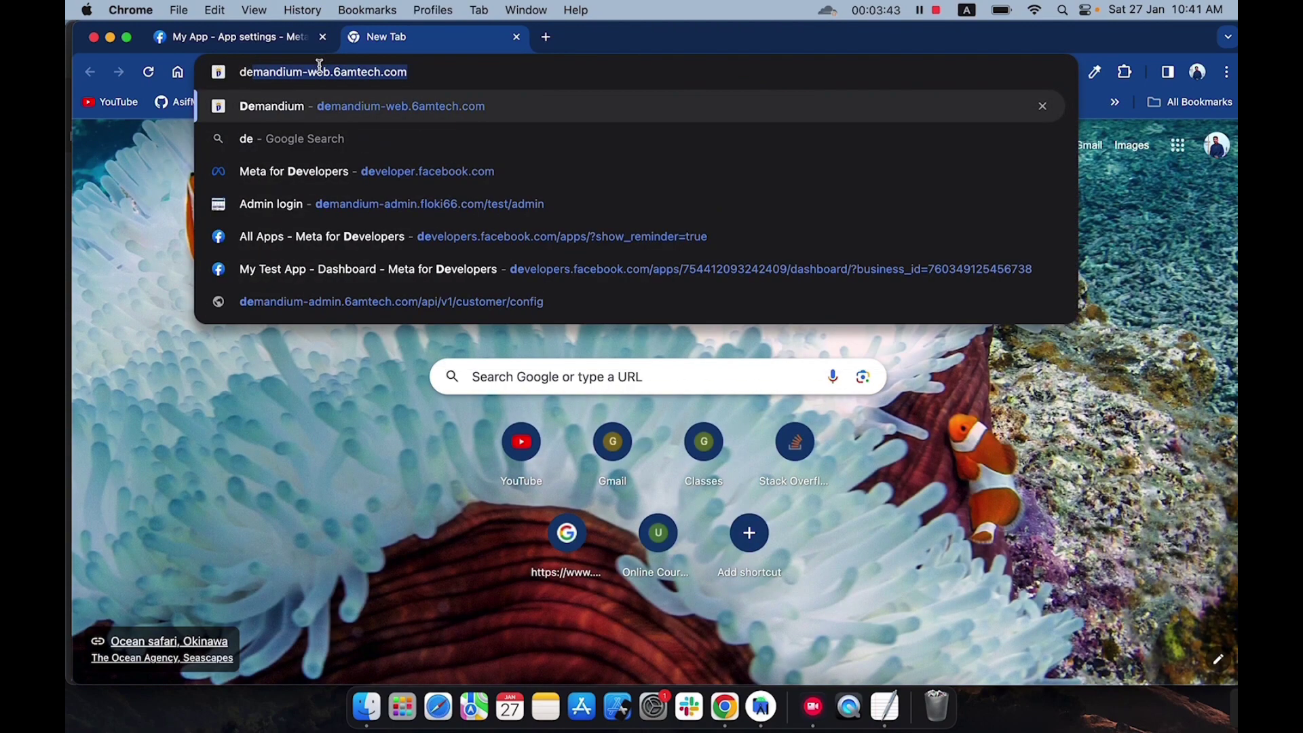
{"action": "key", "text": "Return"}
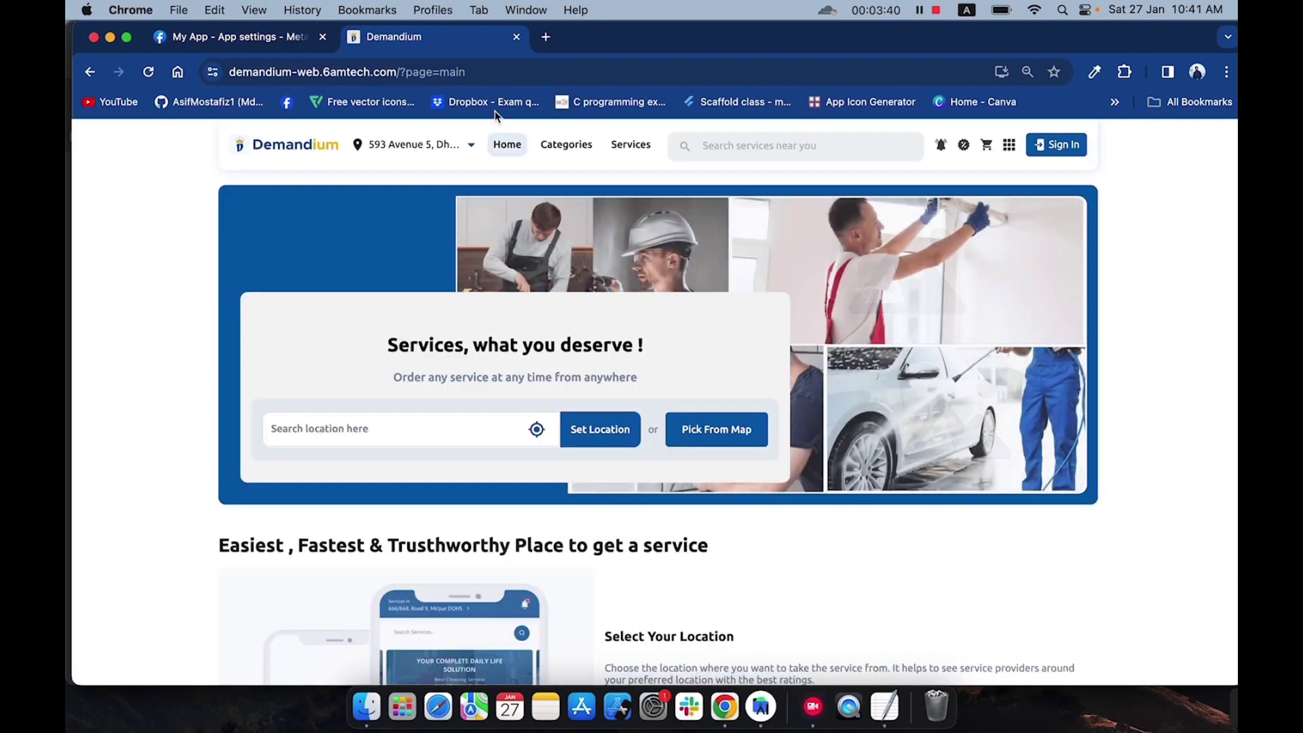
{"action": "left_click_drag", "start_coordinate": [504, 72], "coordinate": [224, 76]}
{"action": "key", "text": "cmd+c"}
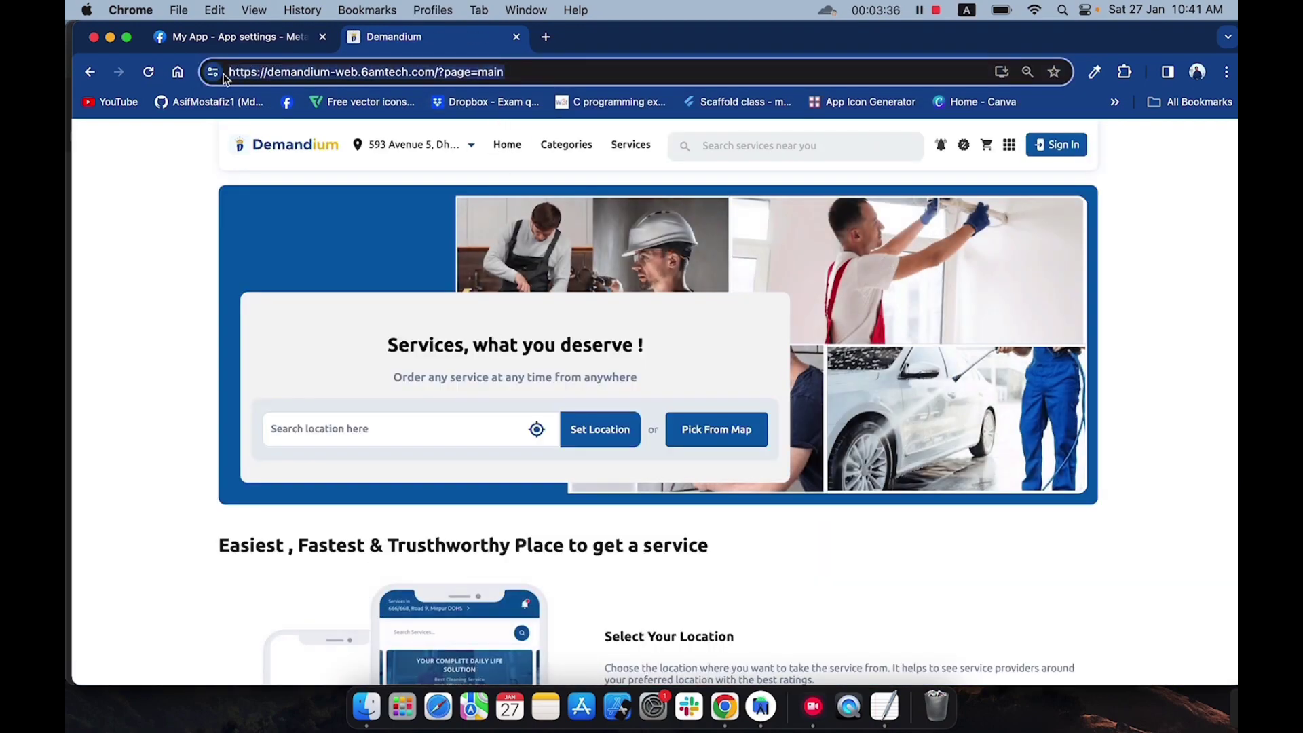
{"action": "left_click", "coordinate": [211, 39]}
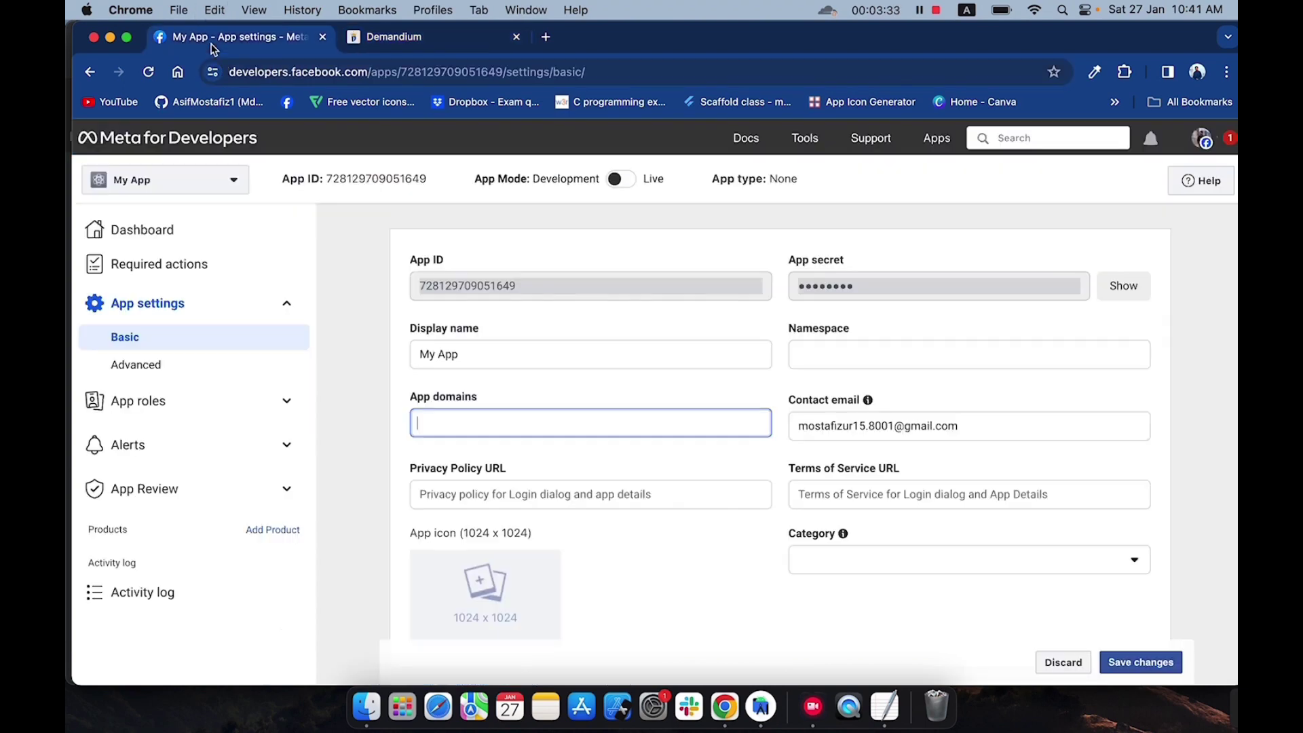
{"action": "right_click", "coordinate": [442, 427]}
{"action": "left_click", "coordinate": [466, 533]}
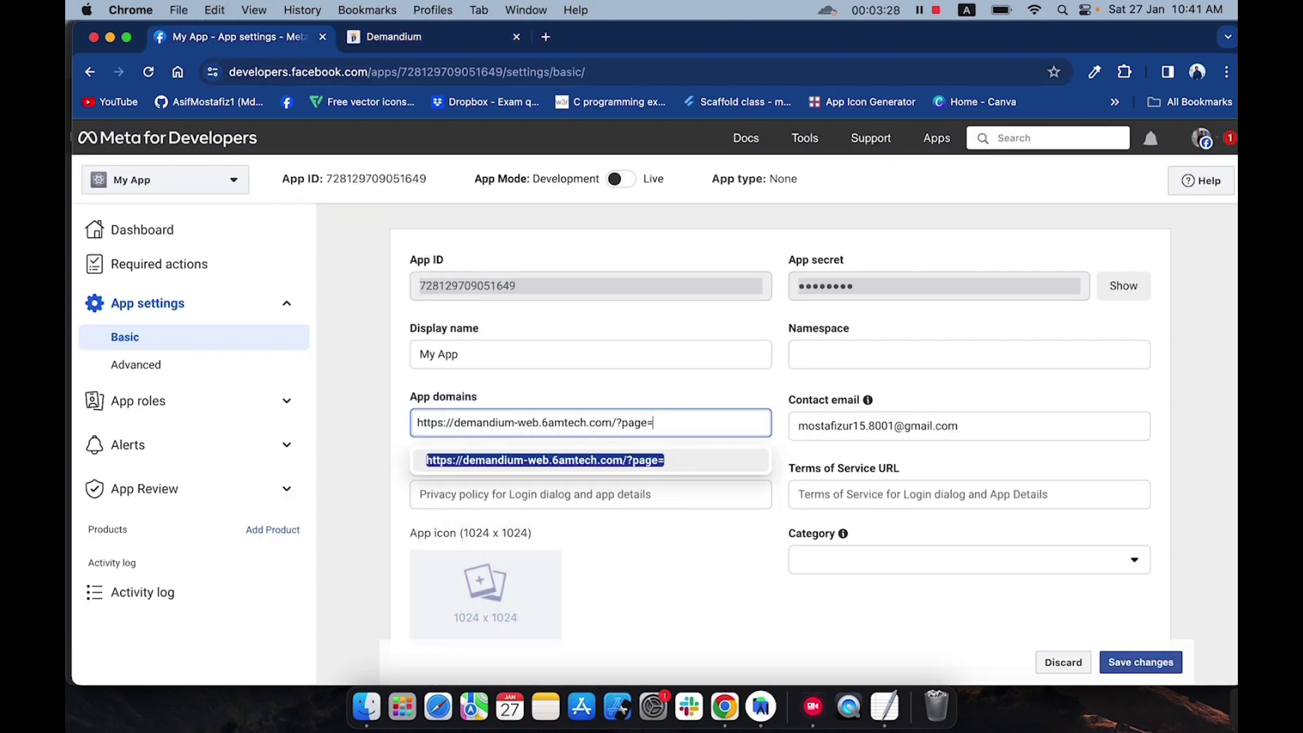
{"action": "key", "text": "BackSpace"}
{"action": "key", "text": "BackSpace"}
{"action": "key", "text": "BackSpace"}
{"action": "key", "text": "BackSpace"}
{"action": "key", "text": "BackSpace"}
{"action": "key", "text": "BackSpace"}
{"action": "key", "text": "BackSpace"}
{"action": "left_click", "coordinate": [584, 459]}
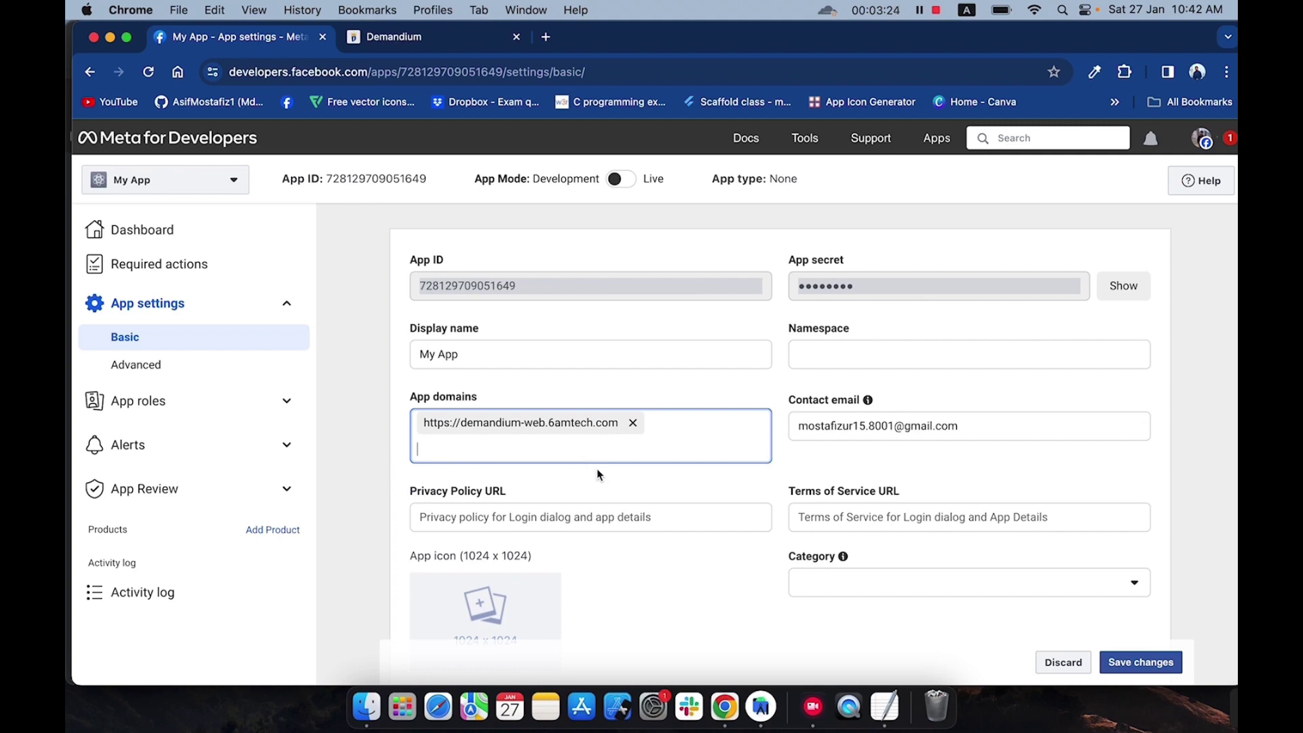
Open the landing page demandium-admin.floki66.com/test/ in a new browser tab, dropping the admin login part of the address.
{"action": "scroll", "coordinate": [591, 468], "scroll_direction": "down", "scroll_amount": 2}
{"action": "left_click", "coordinate": [551, 460]}
{"action": "left_click", "coordinate": [546, 36]}
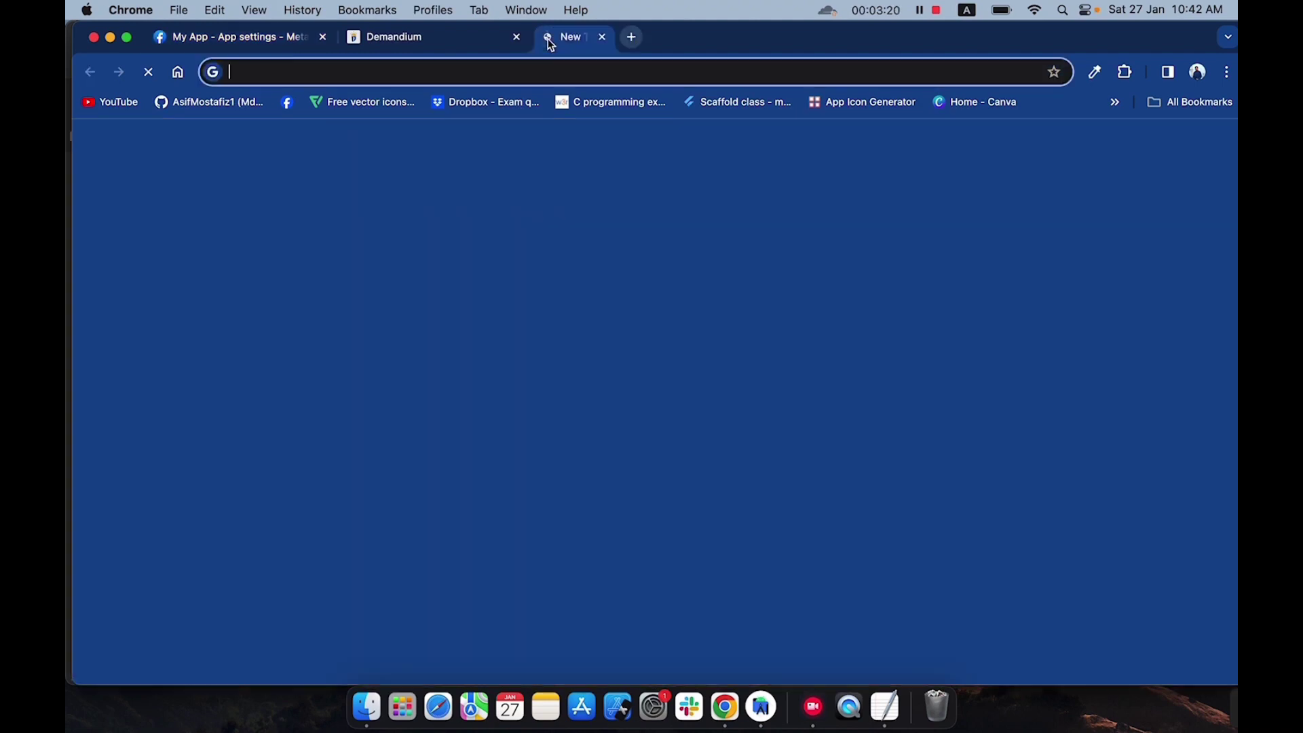
{"action": "type", "text": "floki"}
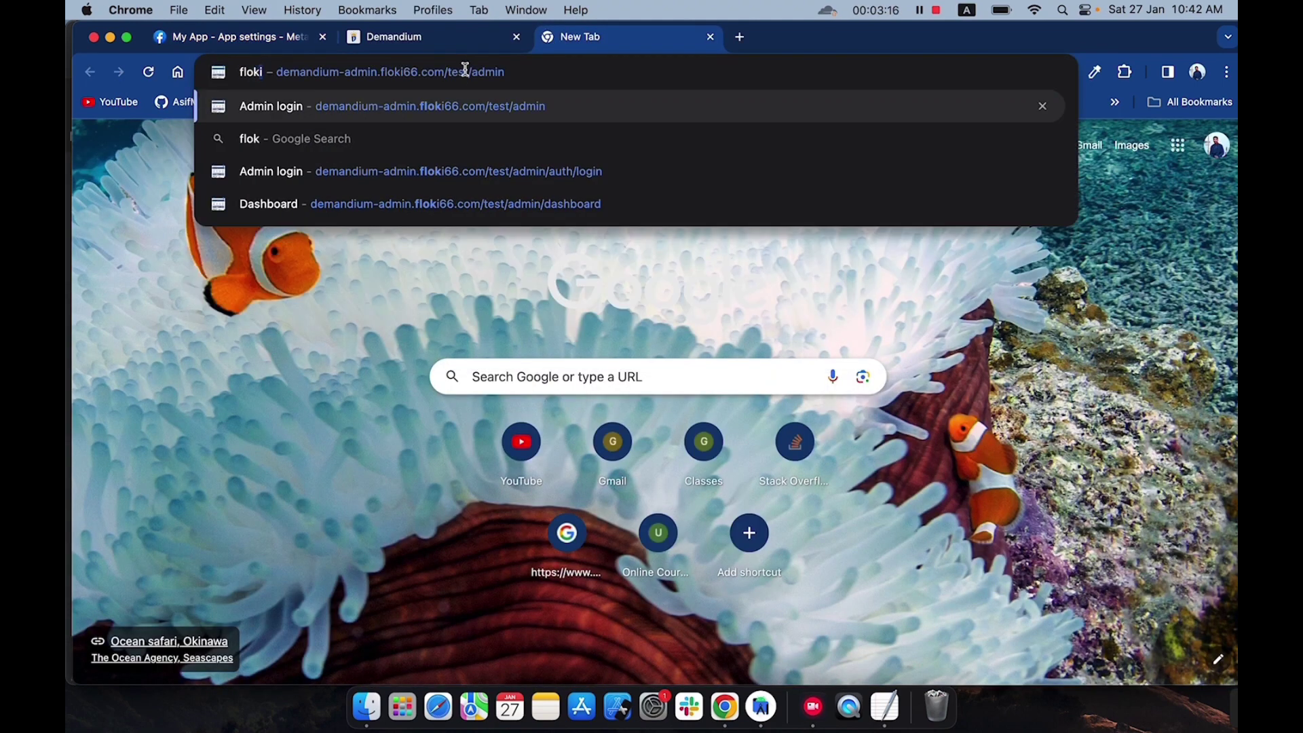
{"action": "left_click", "coordinate": [456, 103]}
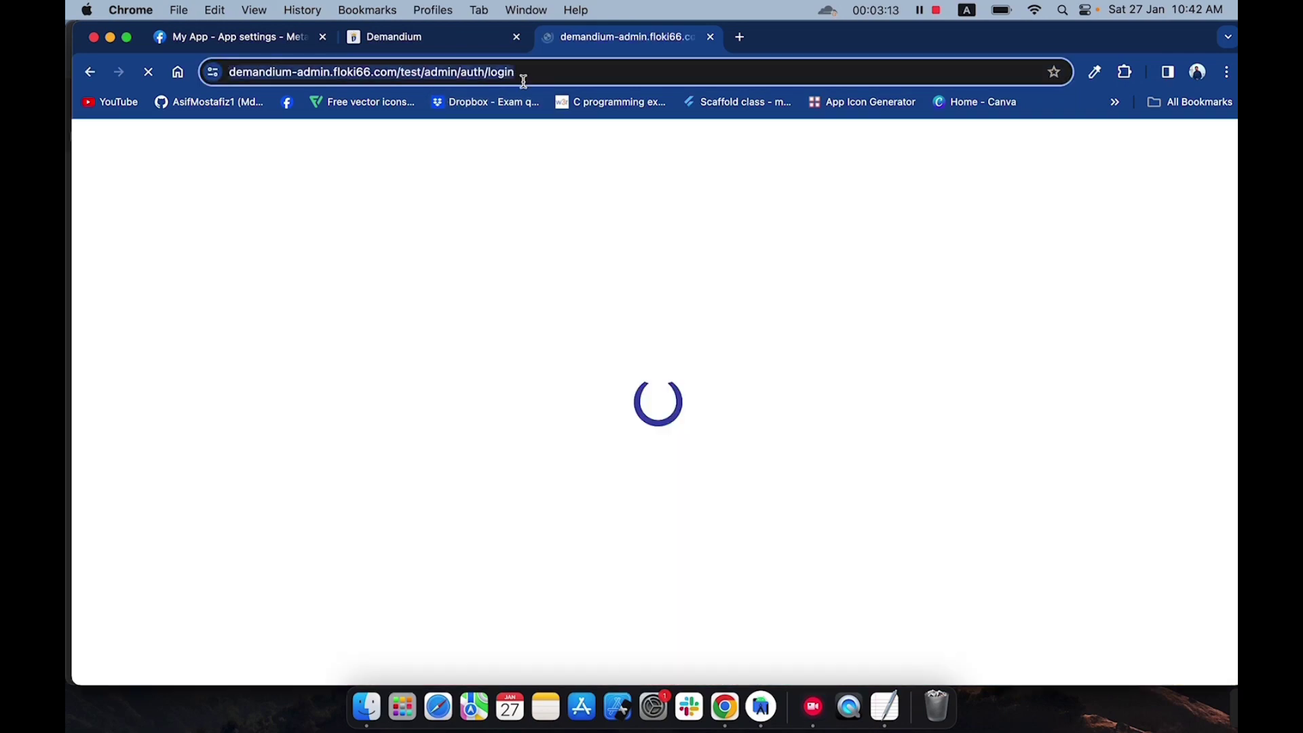
{"action": "left_click", "coordinate": [529, 76]}
{"action": "left_click_drag", "start_coordinate": [551, 73], "coordinate": [463, 76]}
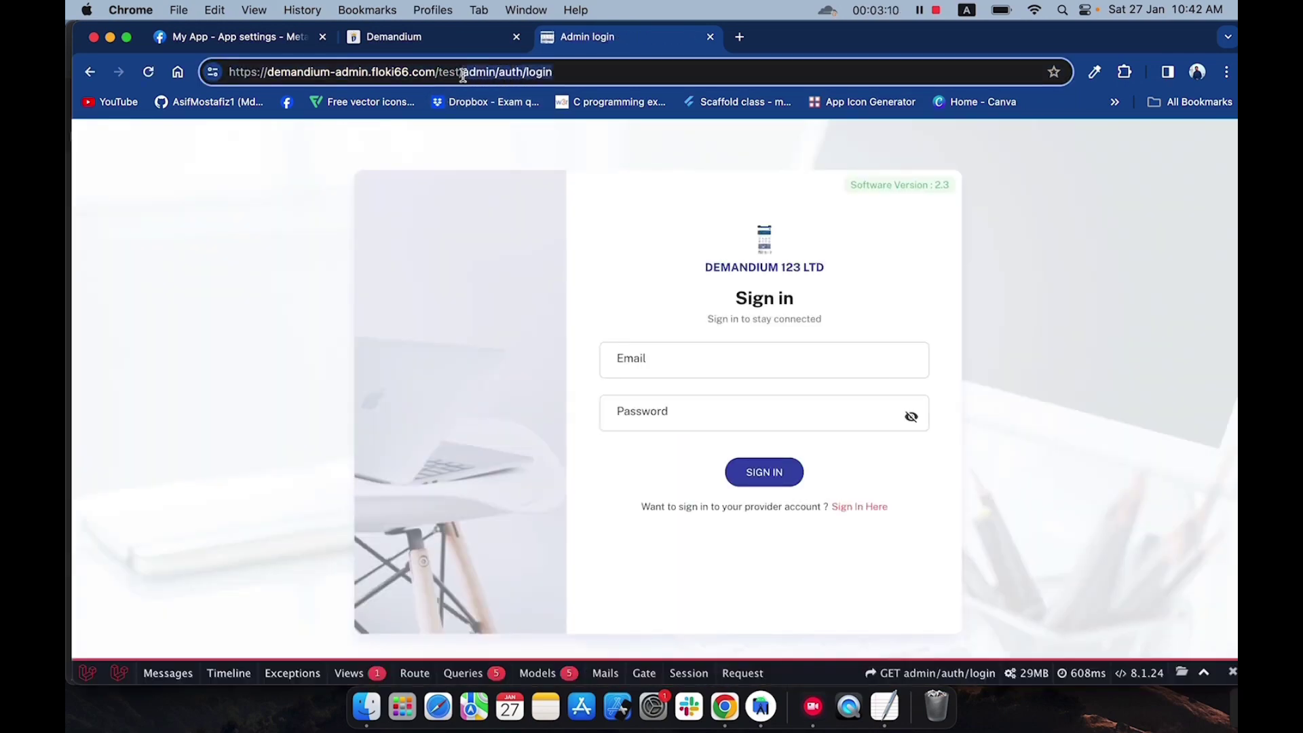
{"action": "key", "text": "BackSpace"}
{"action": "key", "text": "Return"}
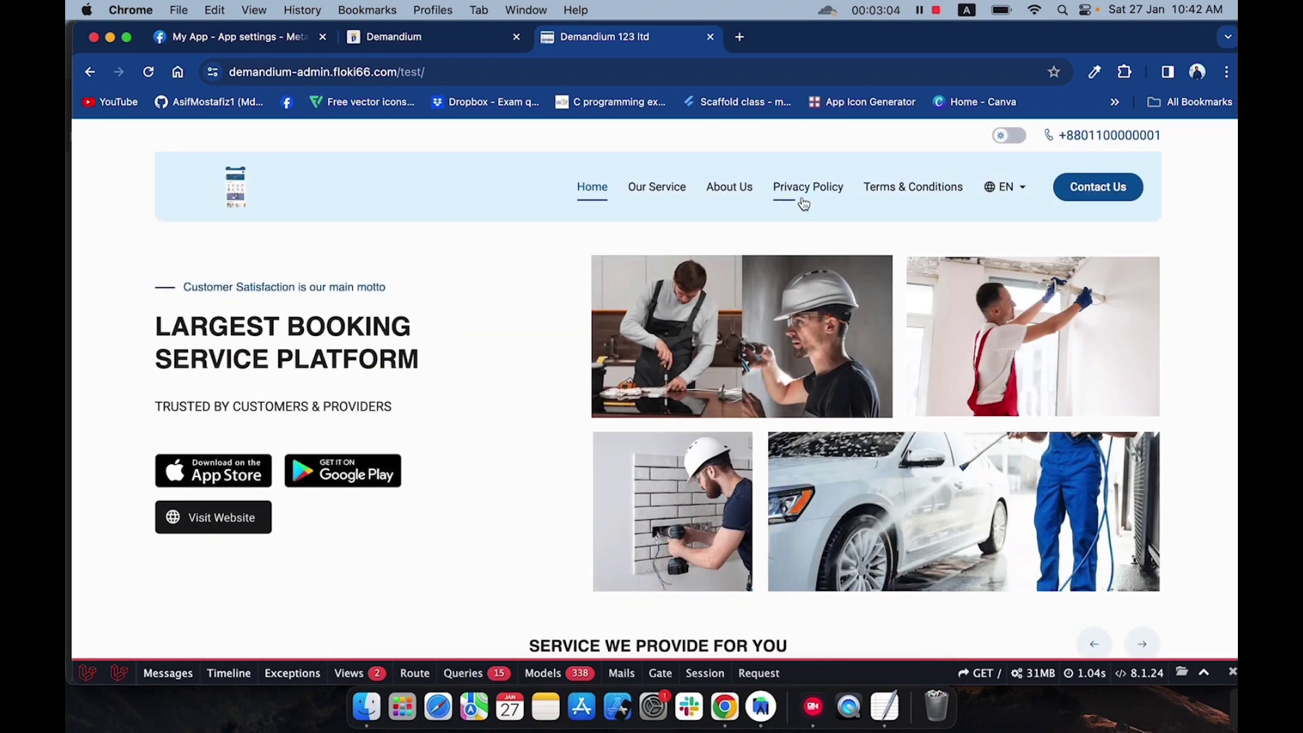
Open the site's Privacy Policy page and copy its full address.
{"action": "left_click", "coordinate": [800, 199]}
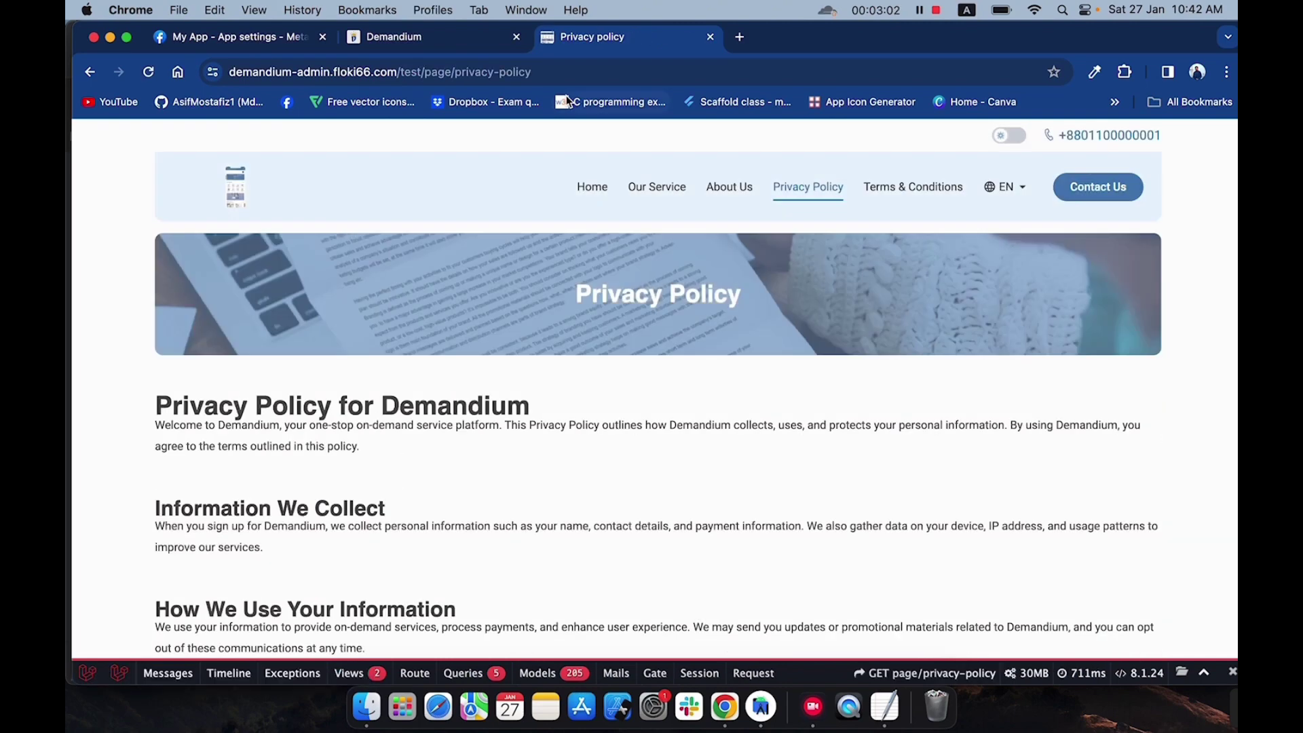
{"action": "left_click", "coordinate": [572, 72]}
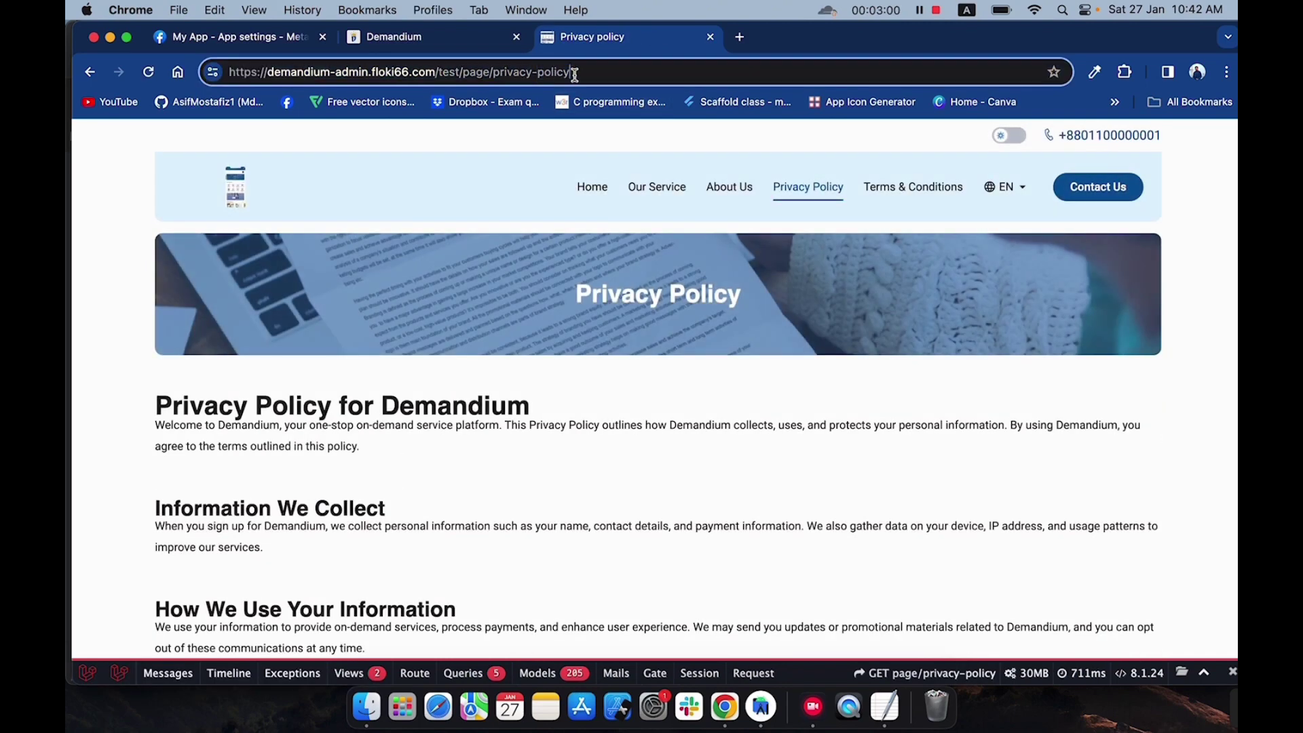
{"action": "left_click_drag", "start_coordinate": [572, 72], "coordinate": [224, 80]}
{"action": "key", "text": "cmd+c"}
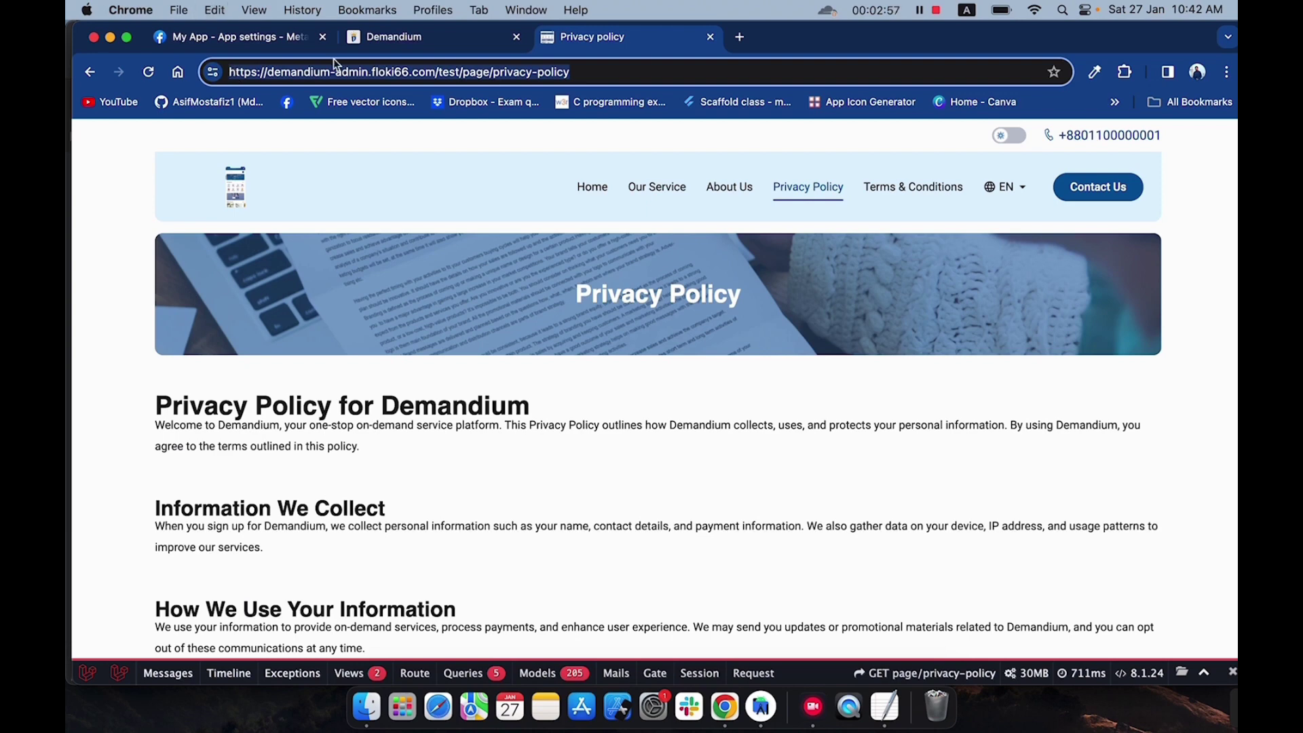
{"action": "left_click", "coordinate": [258, 43]}
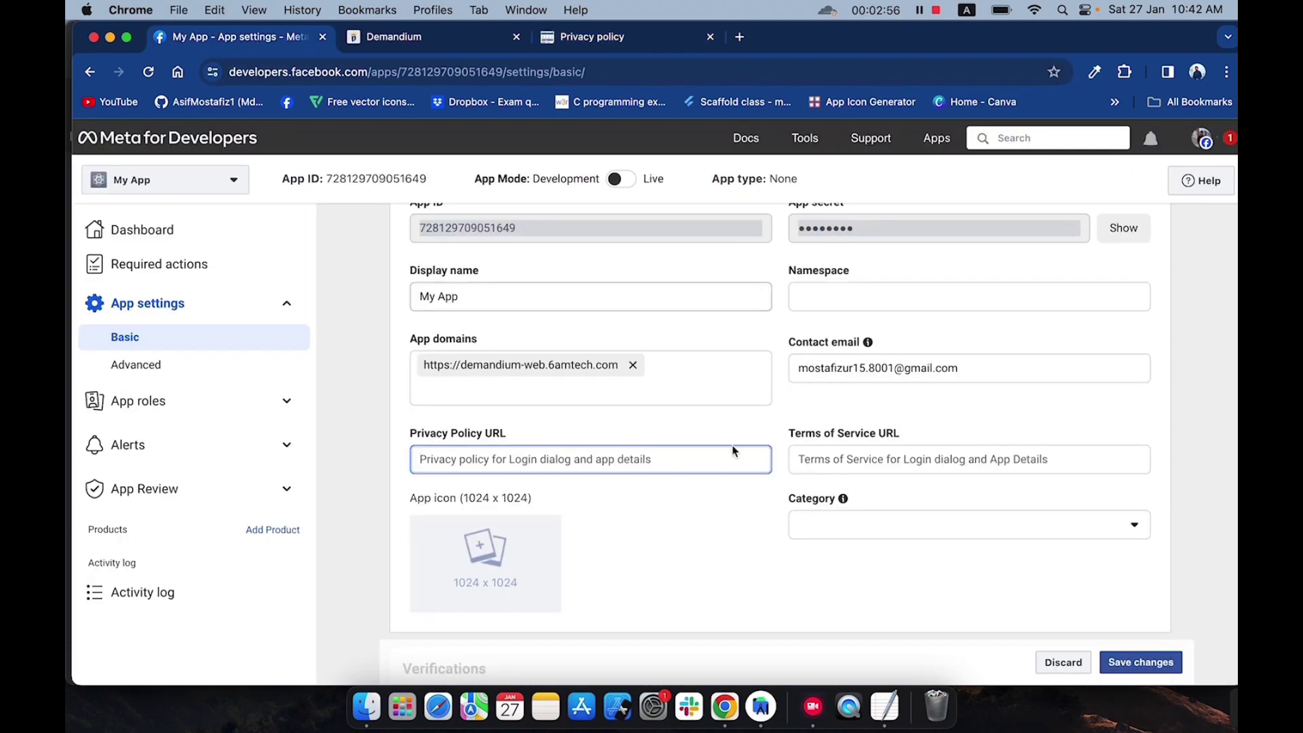
{"action": "left_click", "coordinate": [611, 459]}
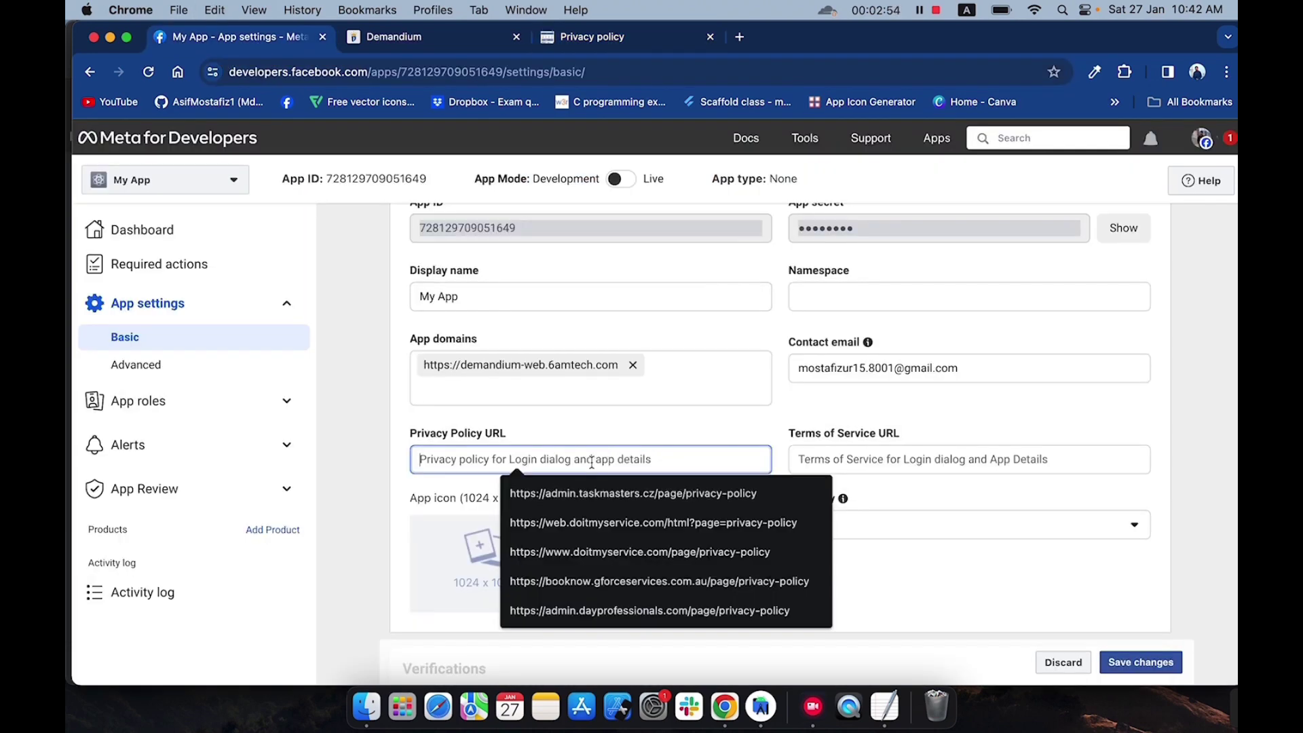
{"action": "right_click", "coordinate": [594, 467]}
{"action": "left_click", "coordinate": [618, 537]}
{"action": "left_click", "coordinate": [852, 465]}
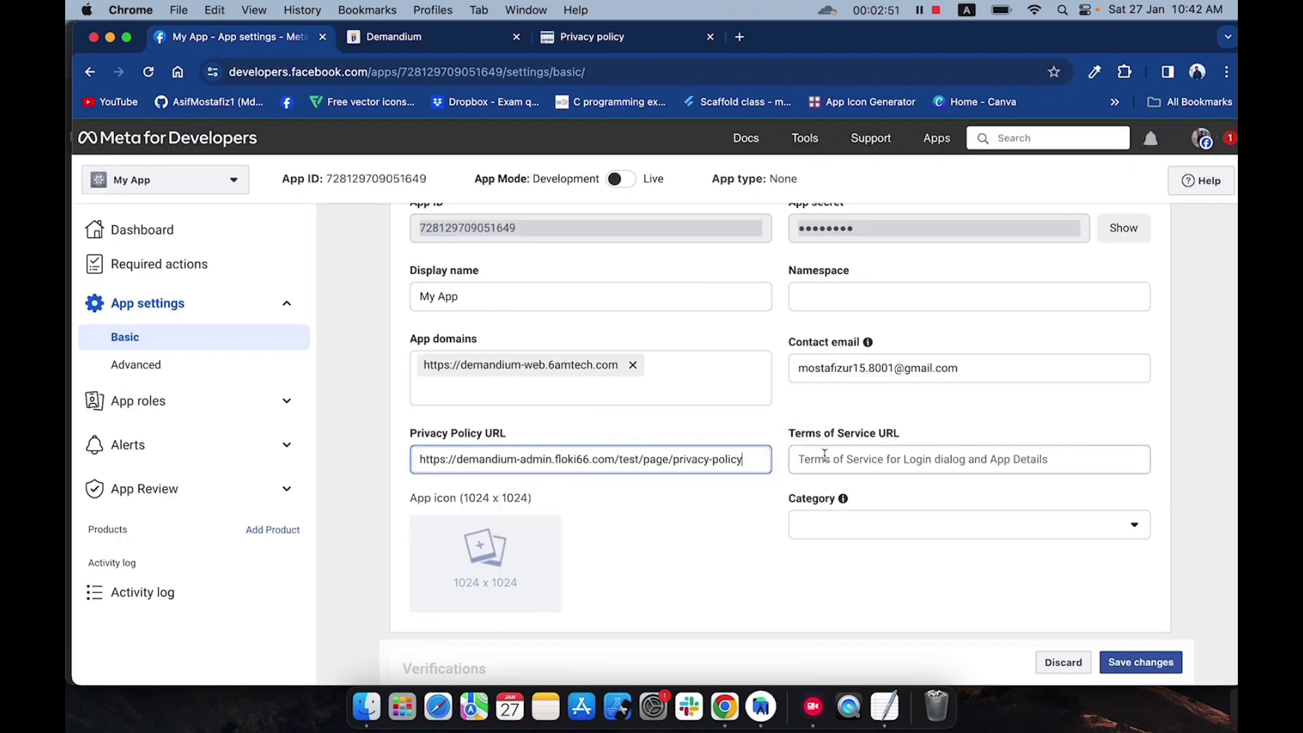
{"action": "right_click", "coordinate": [818, 466]}
{"action": "left_click", "coordinate": [842, 533]}
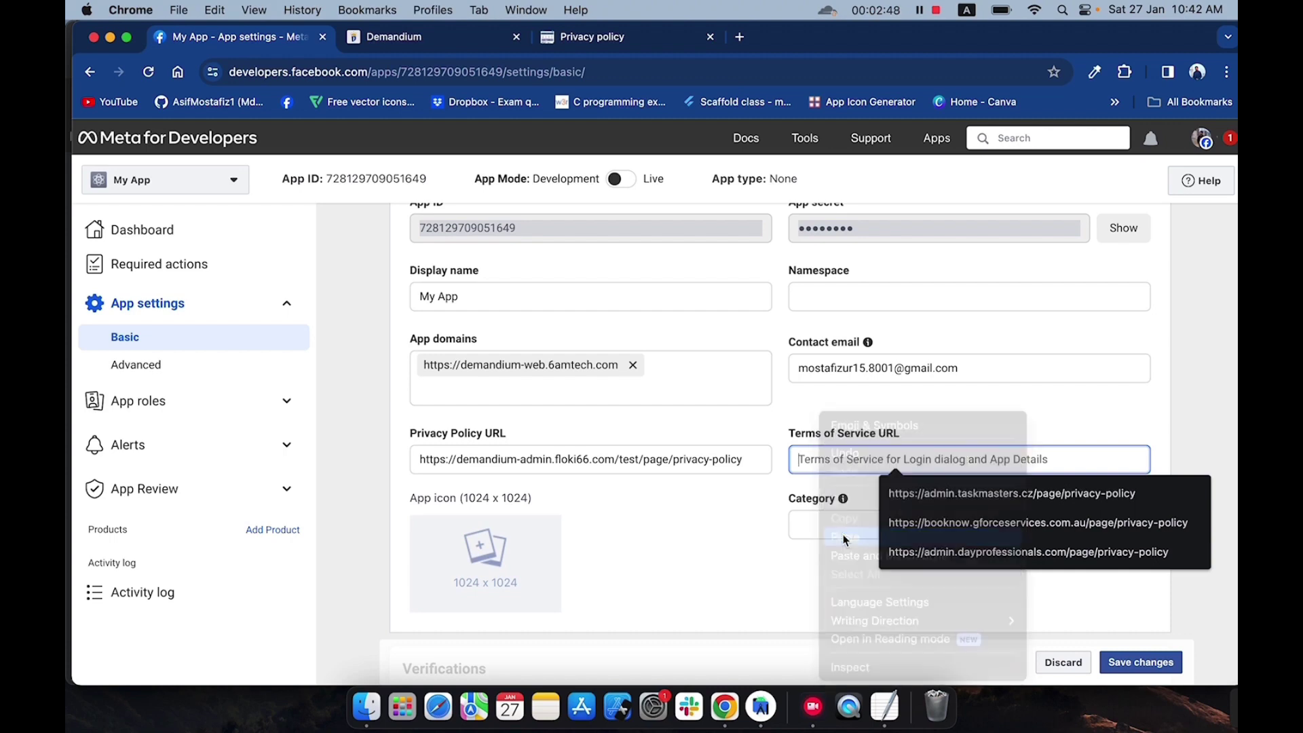
{"action": "scroll", "coordinate": [538, 474], "scroll_direction": "down", "scroll_amount": 3}
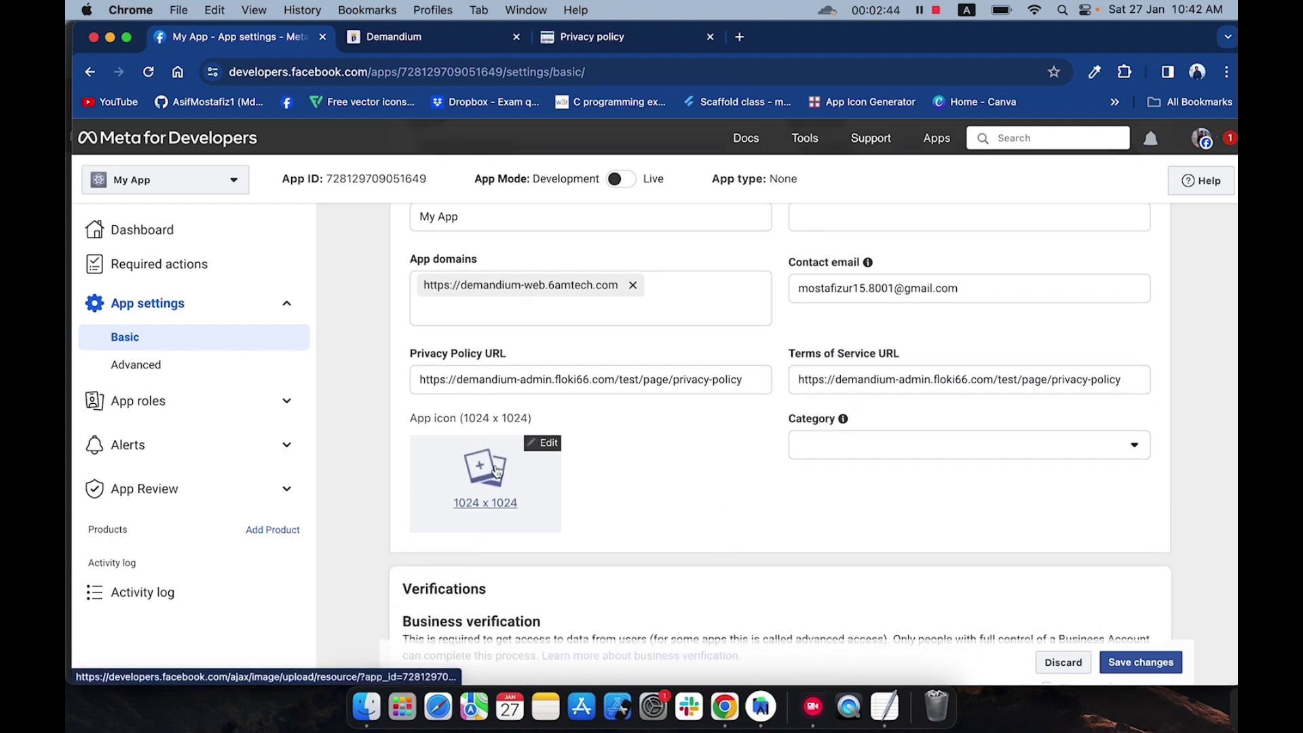
Upload logo.png from the Desktop folder as My App's app icon.
{"action": "left_click", "coordinate": [494, 467]}
{"action": "left_click", "coordinate": [521, 330]}
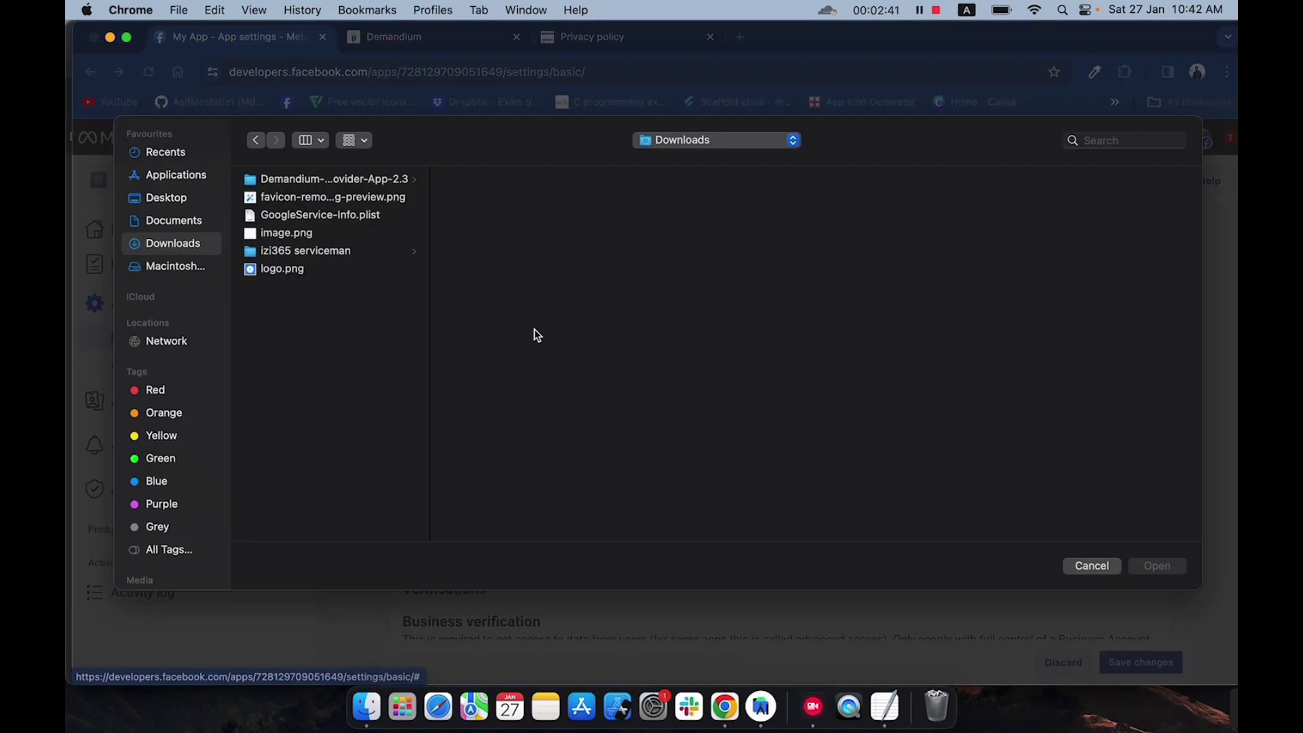
{"action": "left_click", "coordinate": [166, 198]}
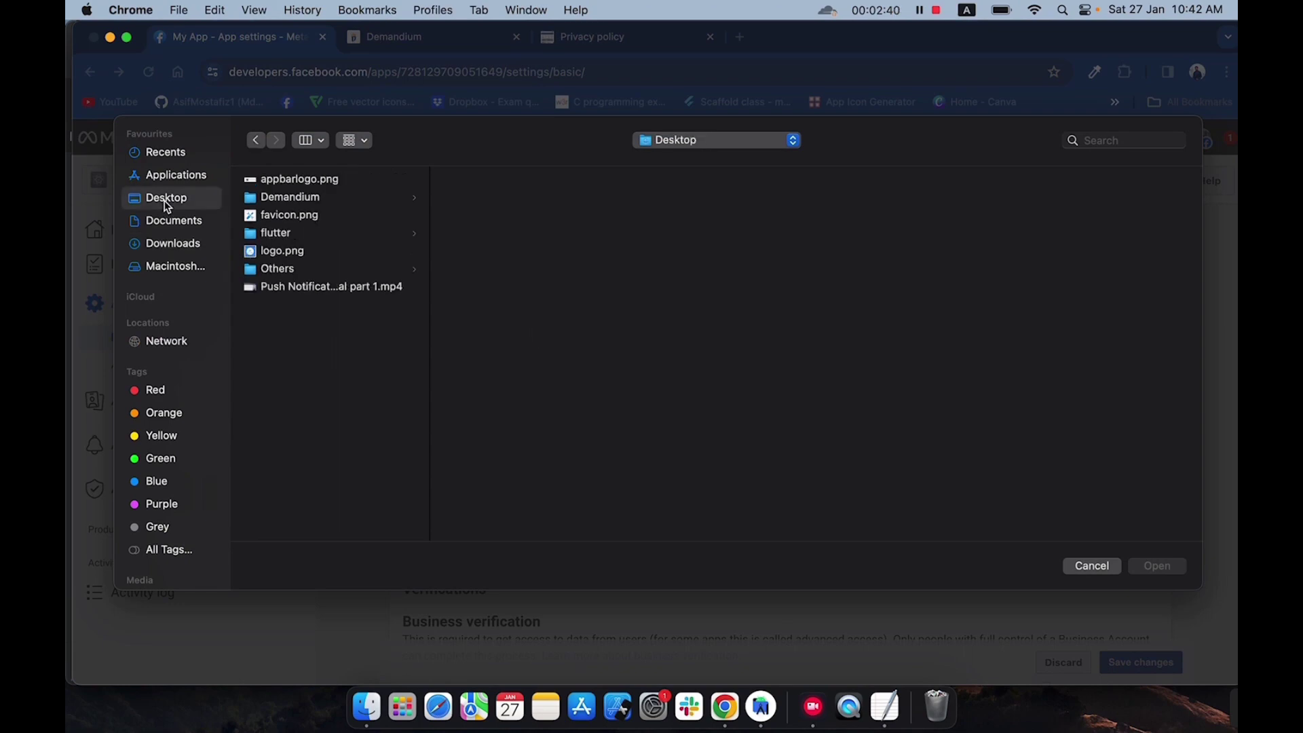
{"action": "left_click", "coordinate": [280, 251]}
{"action": "left_click", "coordinate": [1156, 571]}
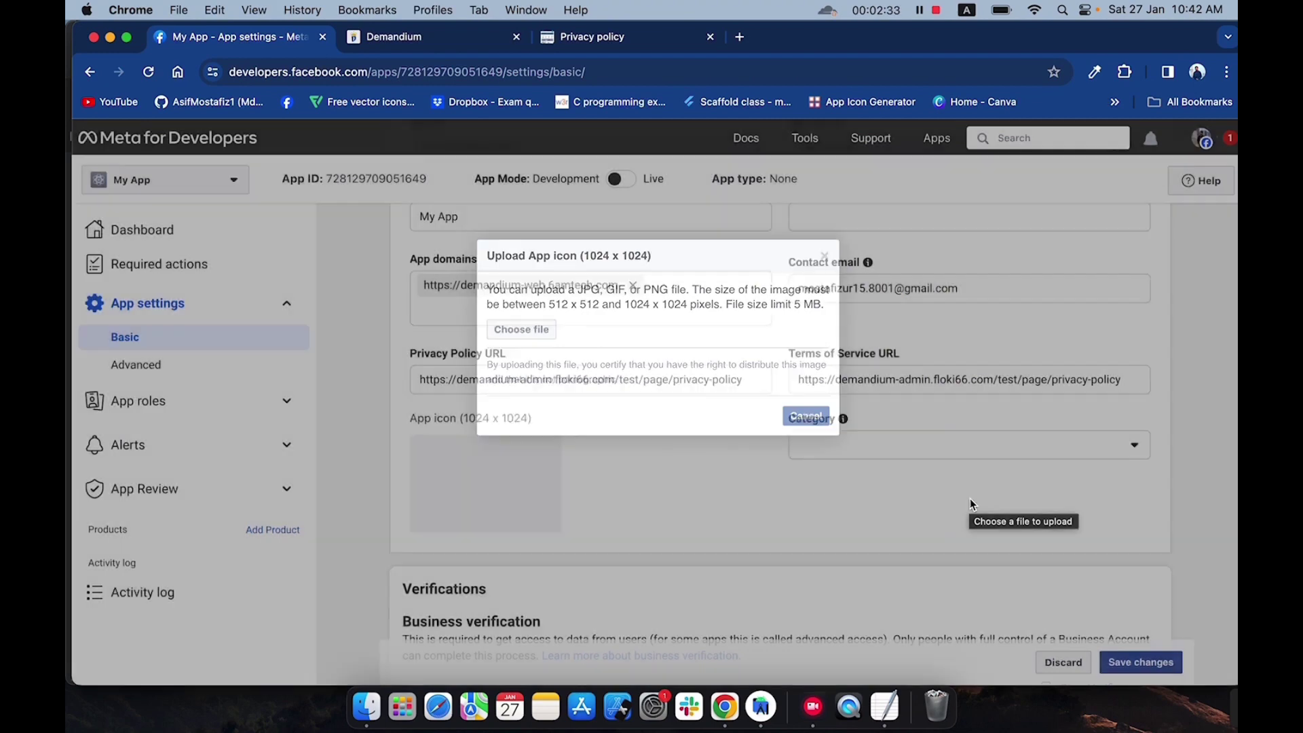
Save the changes to My App's basic settings and collapse the App settings group.
{"action": "scroll", "coordinate": [971, 499], "scroll_direction": "down", "scroll_amount": 3}
{"action": "scroll", "coordinate": [971, 498], "scroll_direction": "down", "scroll_amount": 10}
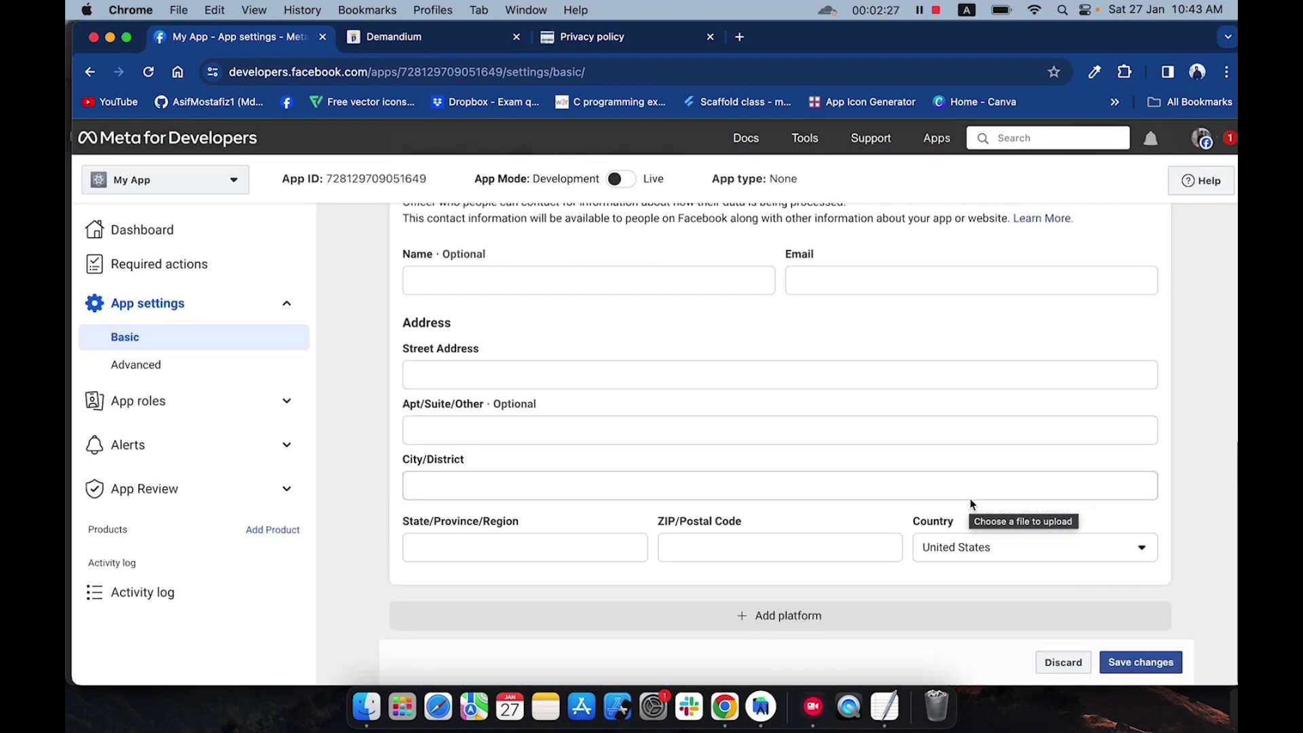
{"action": "left_click", "coordinate": [1140, 661]}
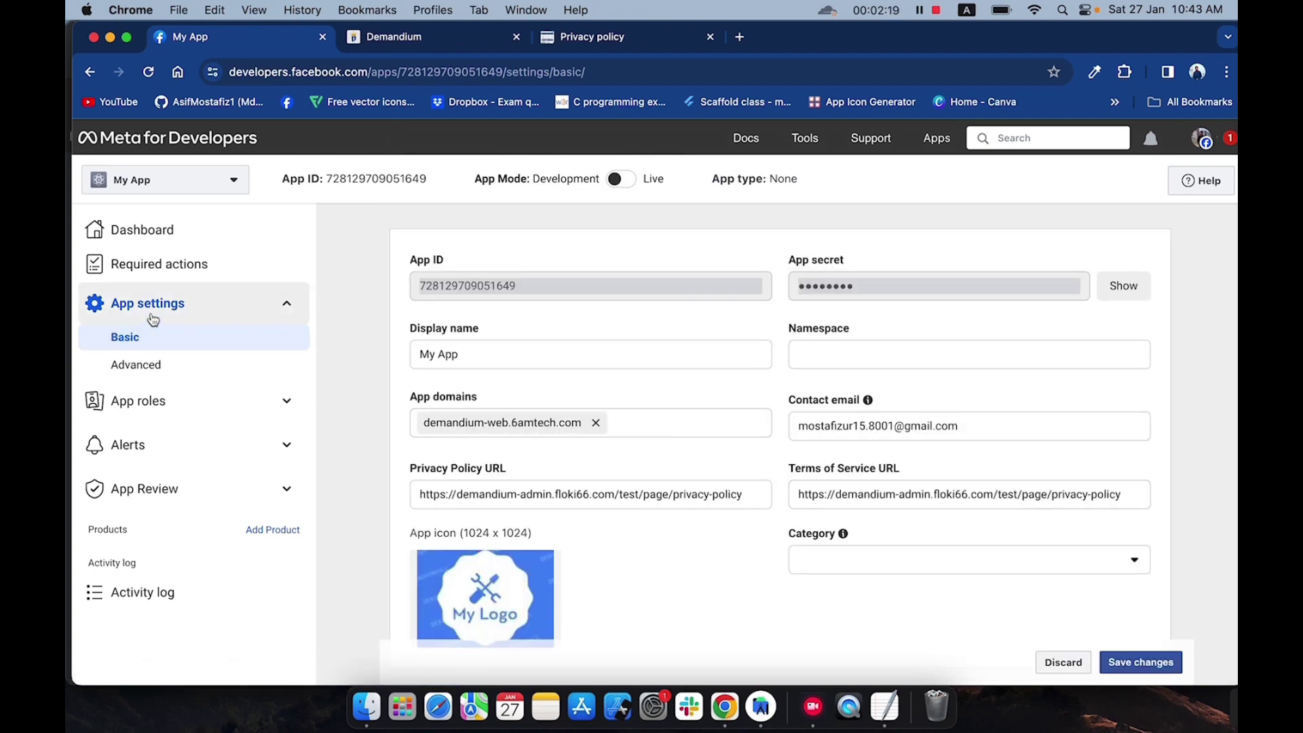
{"action": "left_click", "coordinate": [180, 304]}
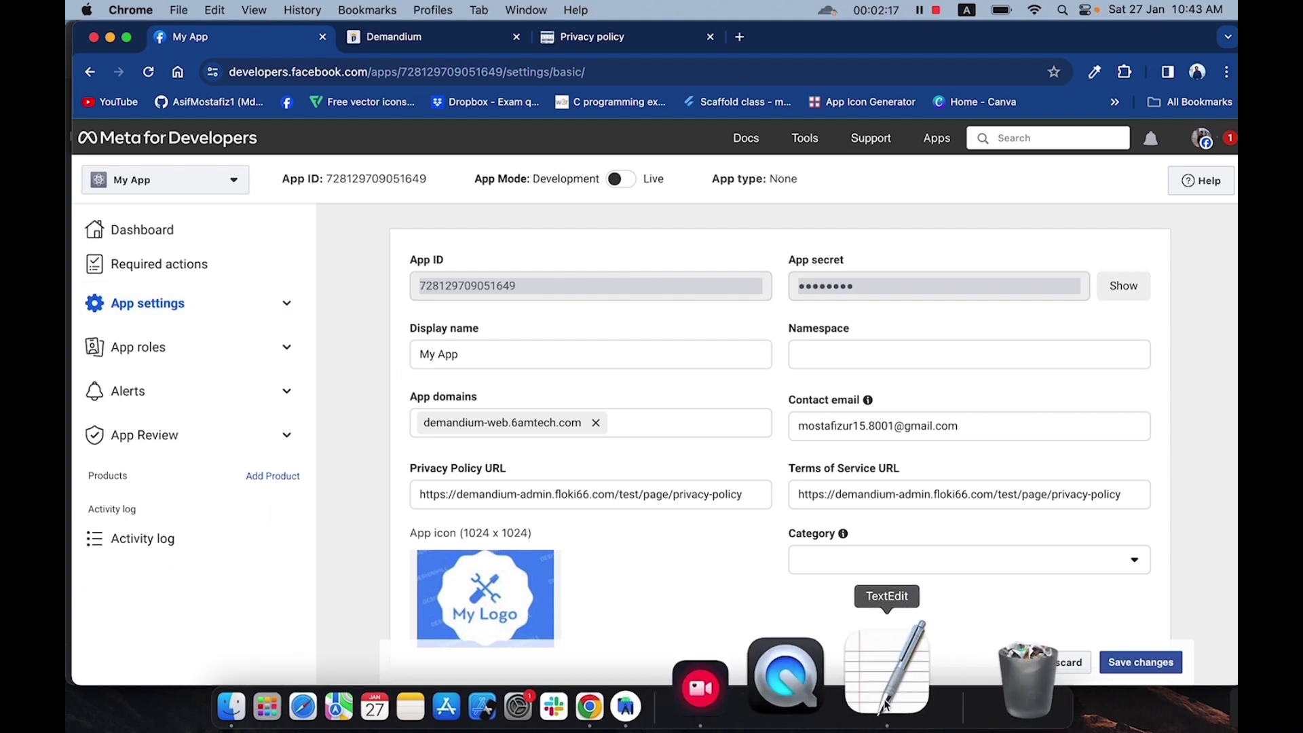
Switch to TextEdit, add the line "Now setup for android" below the Configure Facebook login heading, and minimize the note.
{"action": "left_click", "coordinate": [879, 652]}
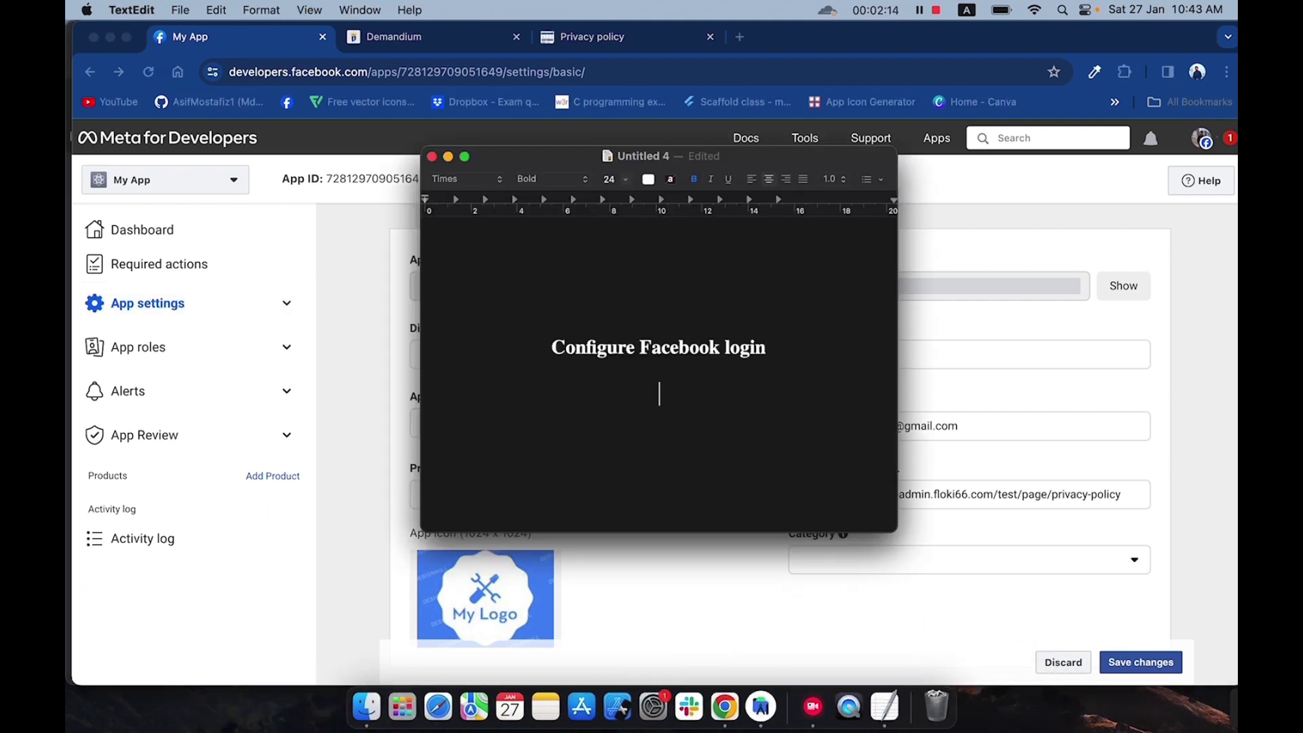
{"action": "type", "text": "Now set"}
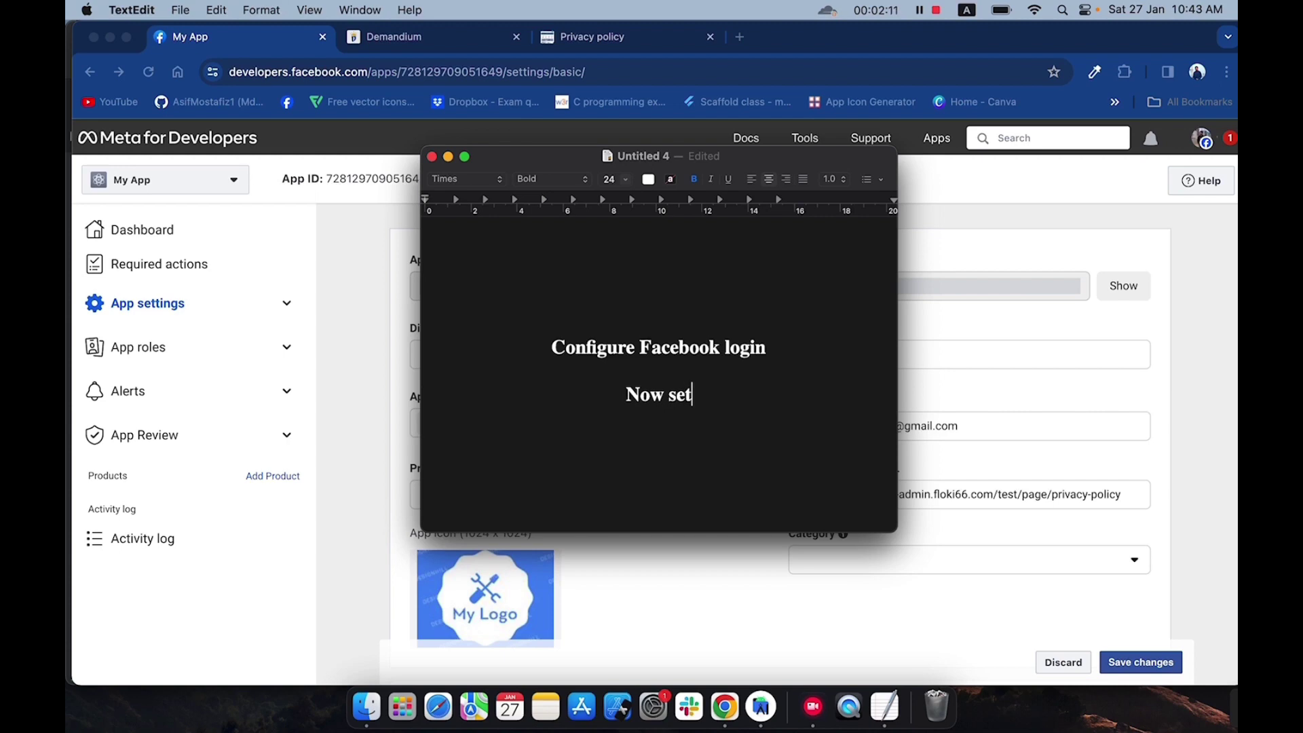
{"action": "type", "text": "up for "}
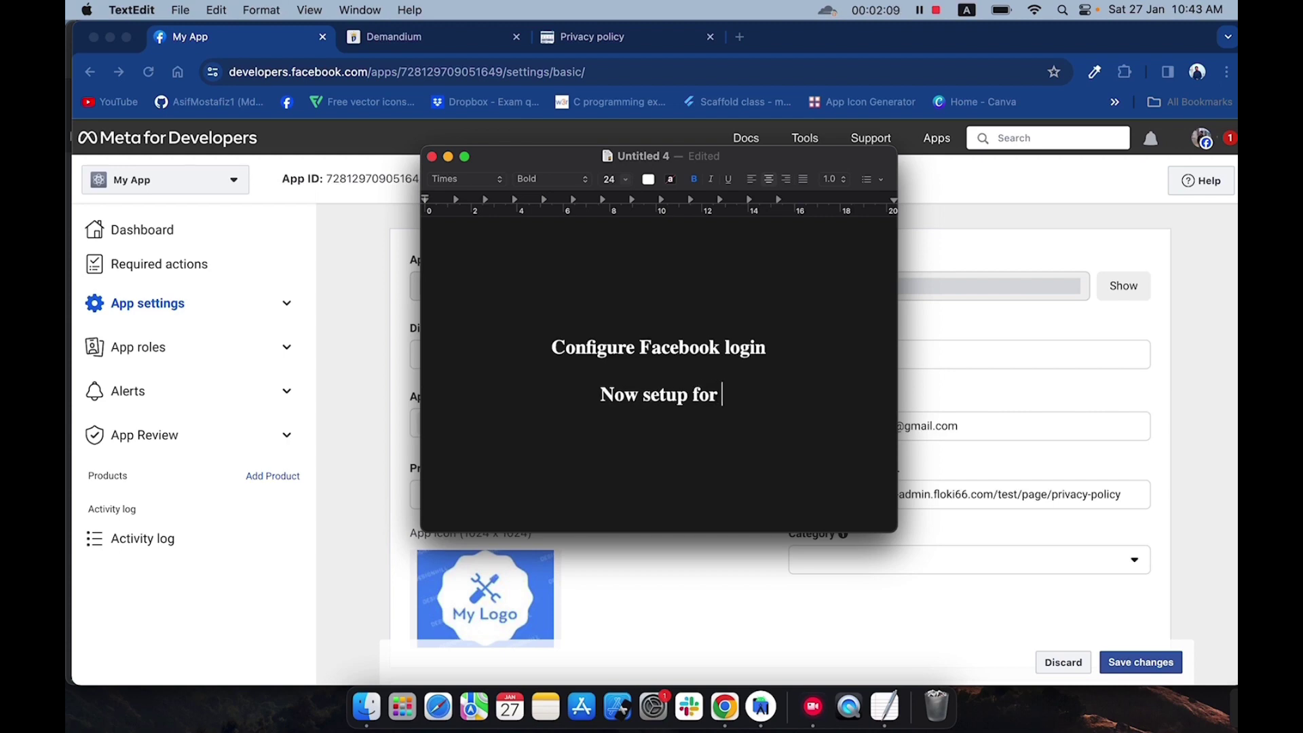
{"action": "type", "text": "android"}
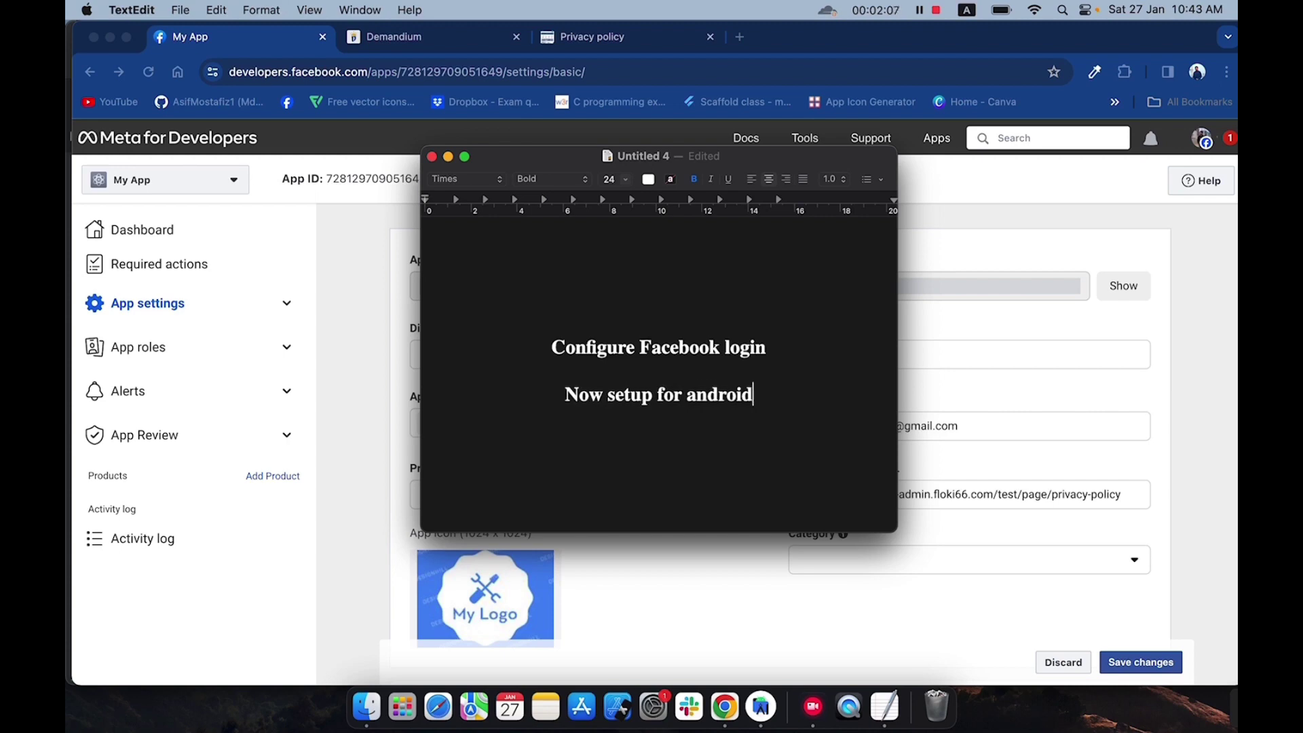
{"action": "left_click", "coordinate": [448, 157]}
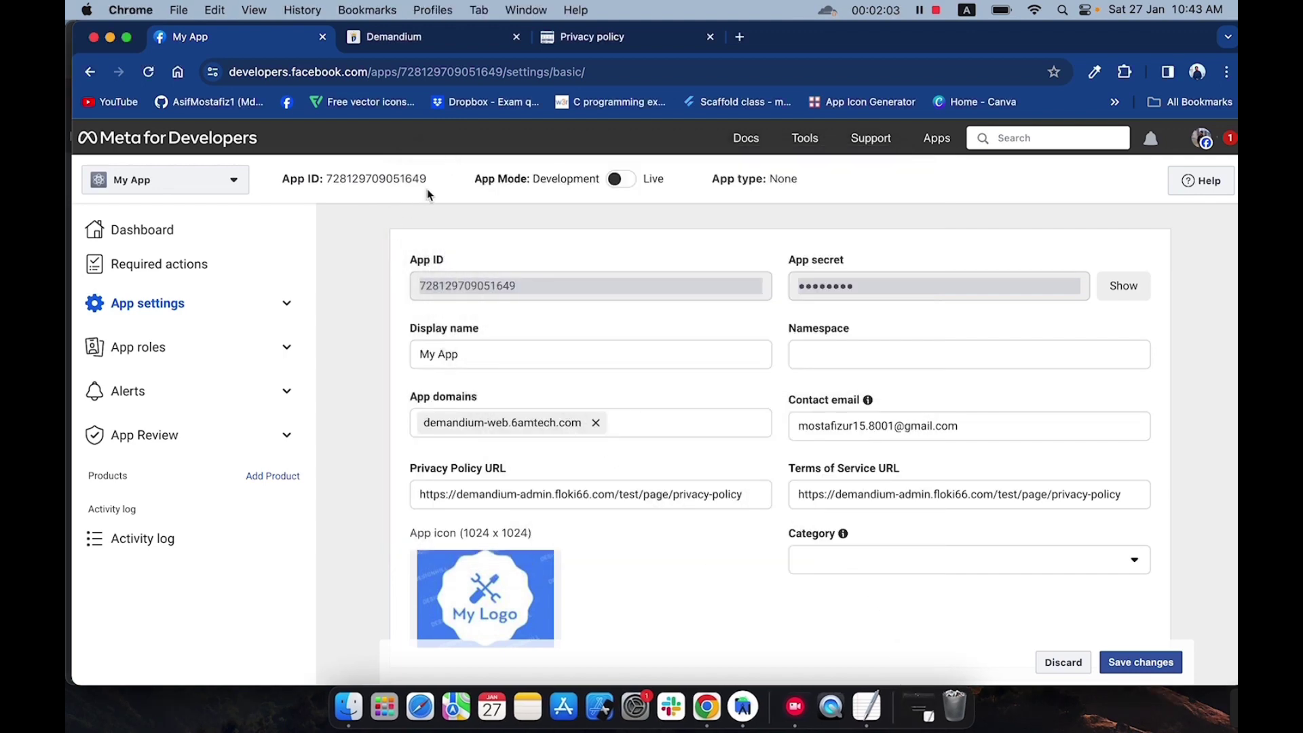
Copy My App's App ID from the header of its settings page.
{"action": "left_click_drag", "start_coordinate": [428, 188], "coordinate": [332, 187]}
{"action": "right_click", "coordinate": [360, 184]}
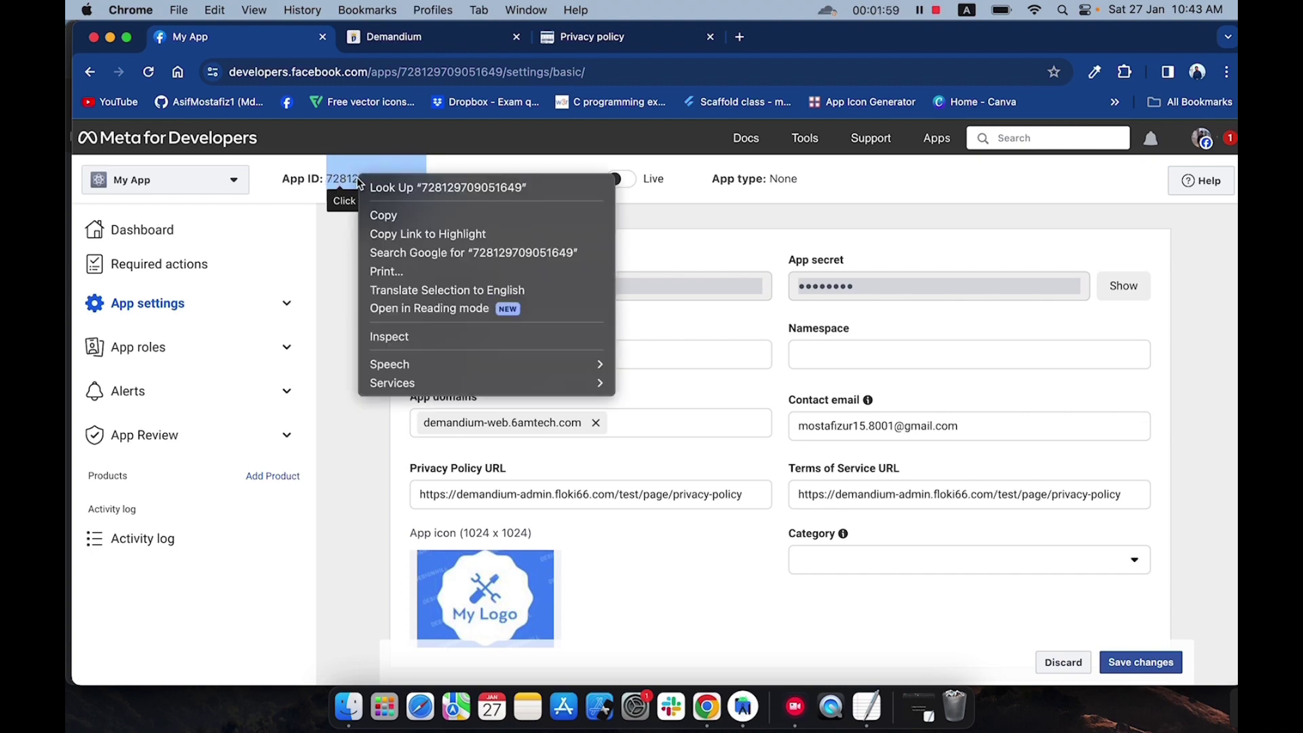
{"action": "left_click", "coordinate": [390, 218]}
Switch to Android Studio and open string.xml from android/app/src/main/res/values in the Demandium project.
{"action": "left_click", "coordinate": [747, 686]}
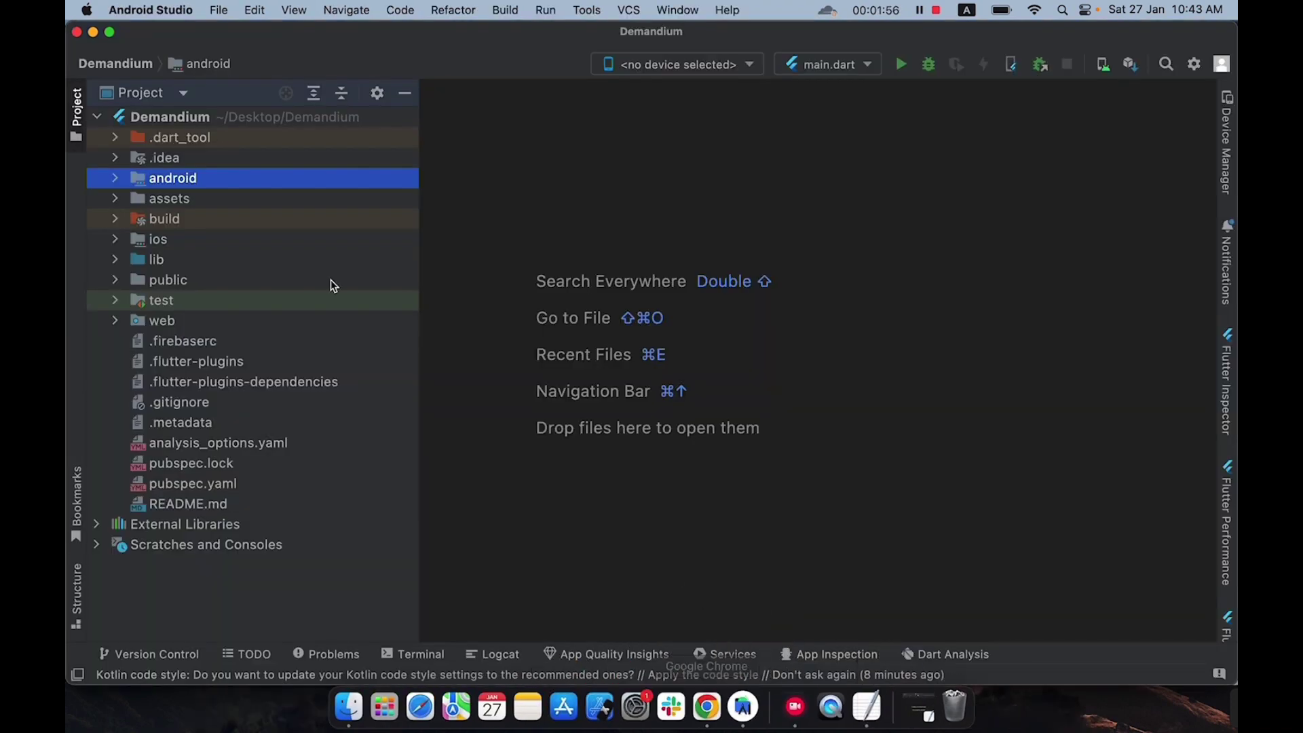
{"action": "left_click", "coordinate": [121, 181]}
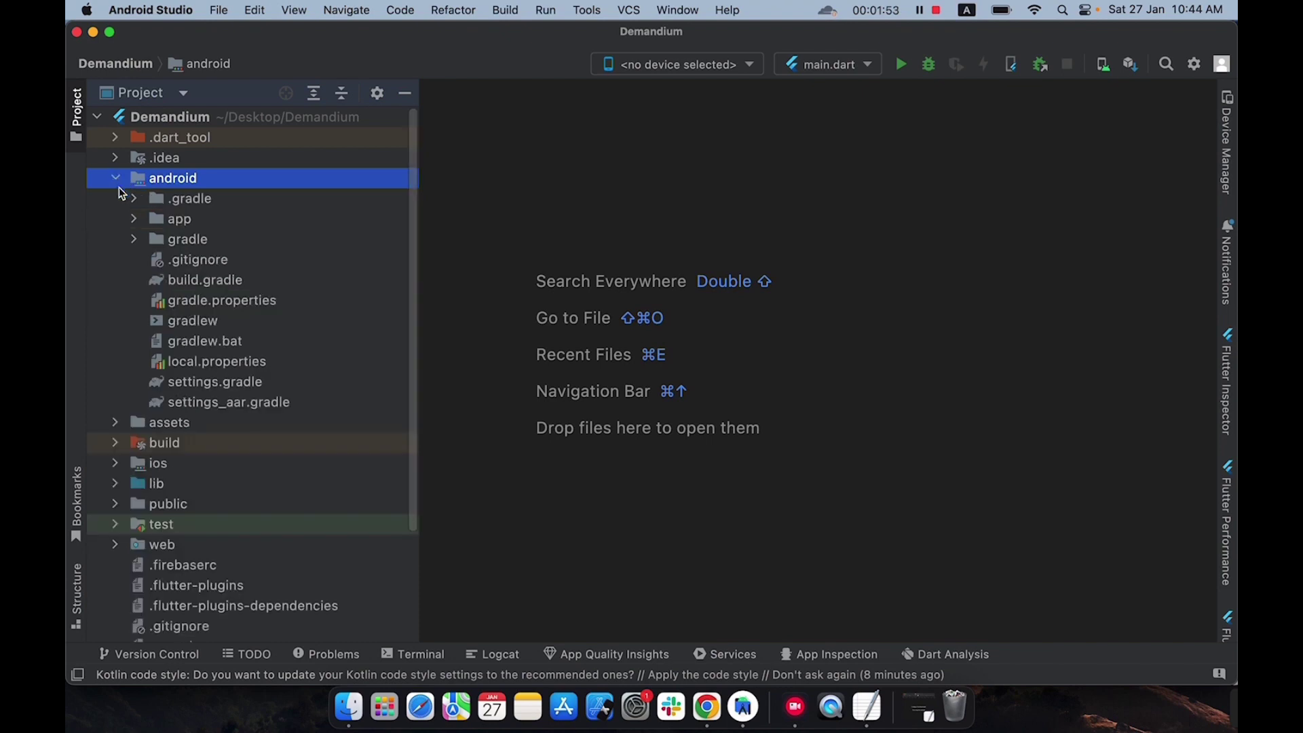
{"action": "left_click", "coordinate": [137, 221]}
{"action": "left_click", "coordinate": [154, 240]}
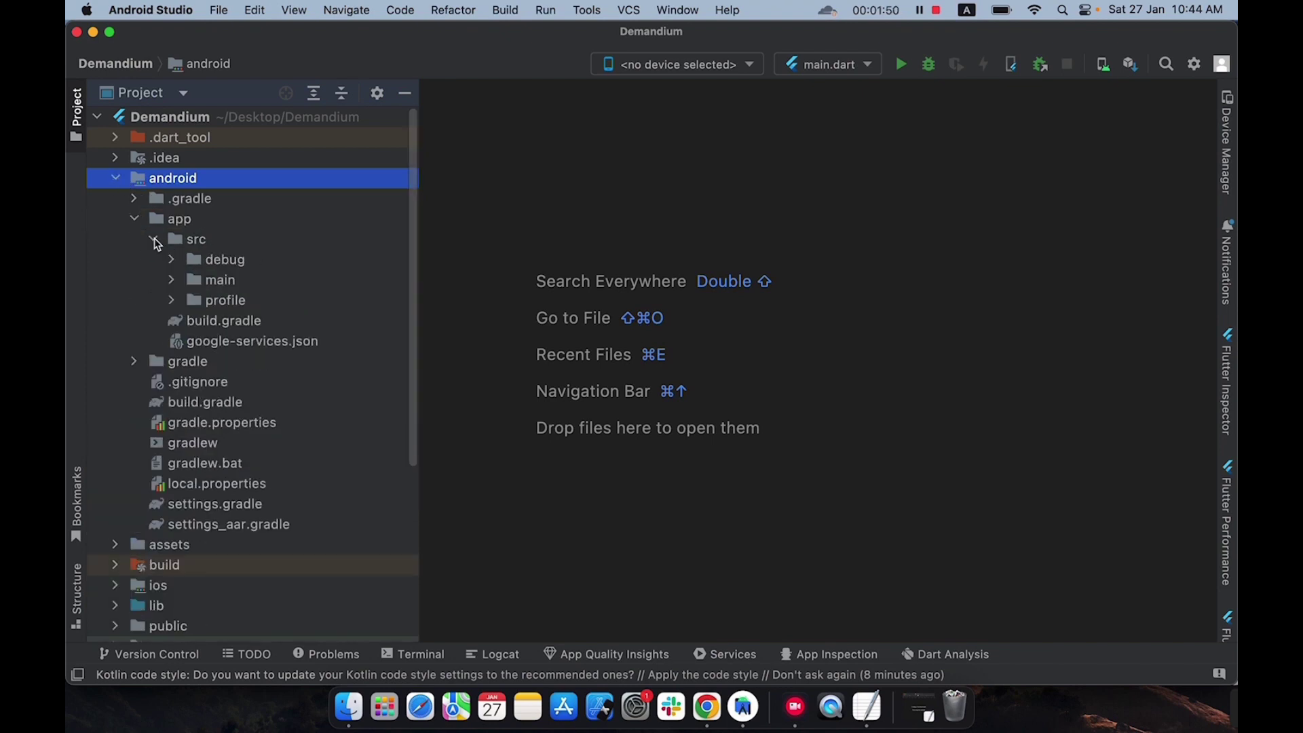
{"action": "left_click", "coordinate": [173, 280]}
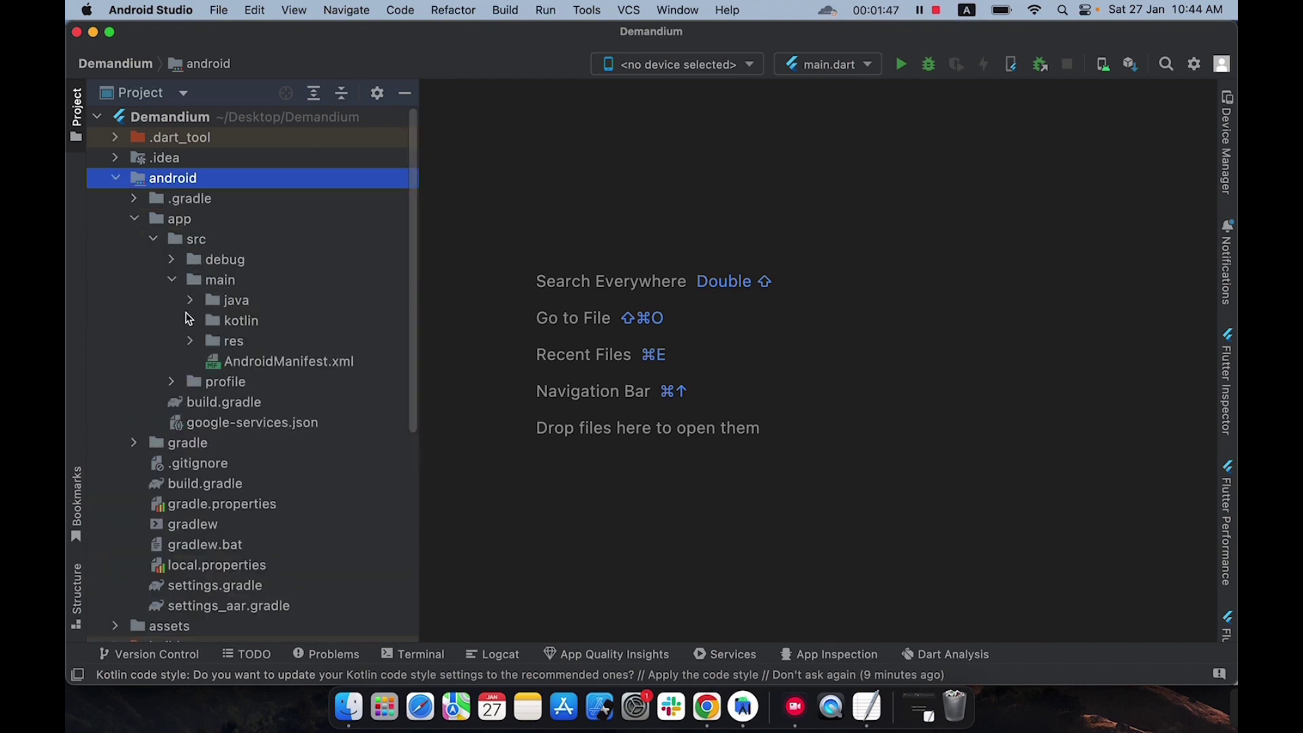
{"action": "left_click", "coordinate": [192, 342]}
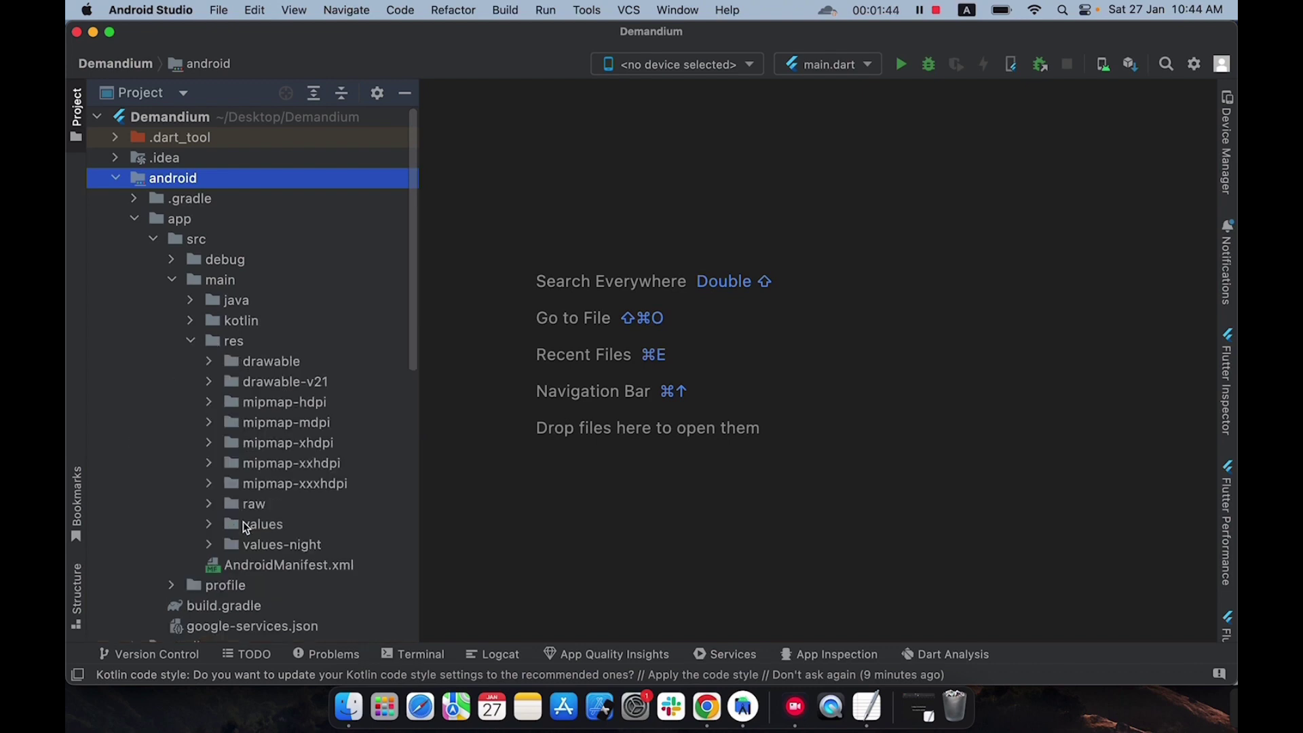
{"action": "left_click", "coordinate": [209, 524]}
{"action": "scroll", "coordinate": [288, 516], "scroll_direction": "down", "scroll_amount": 1}
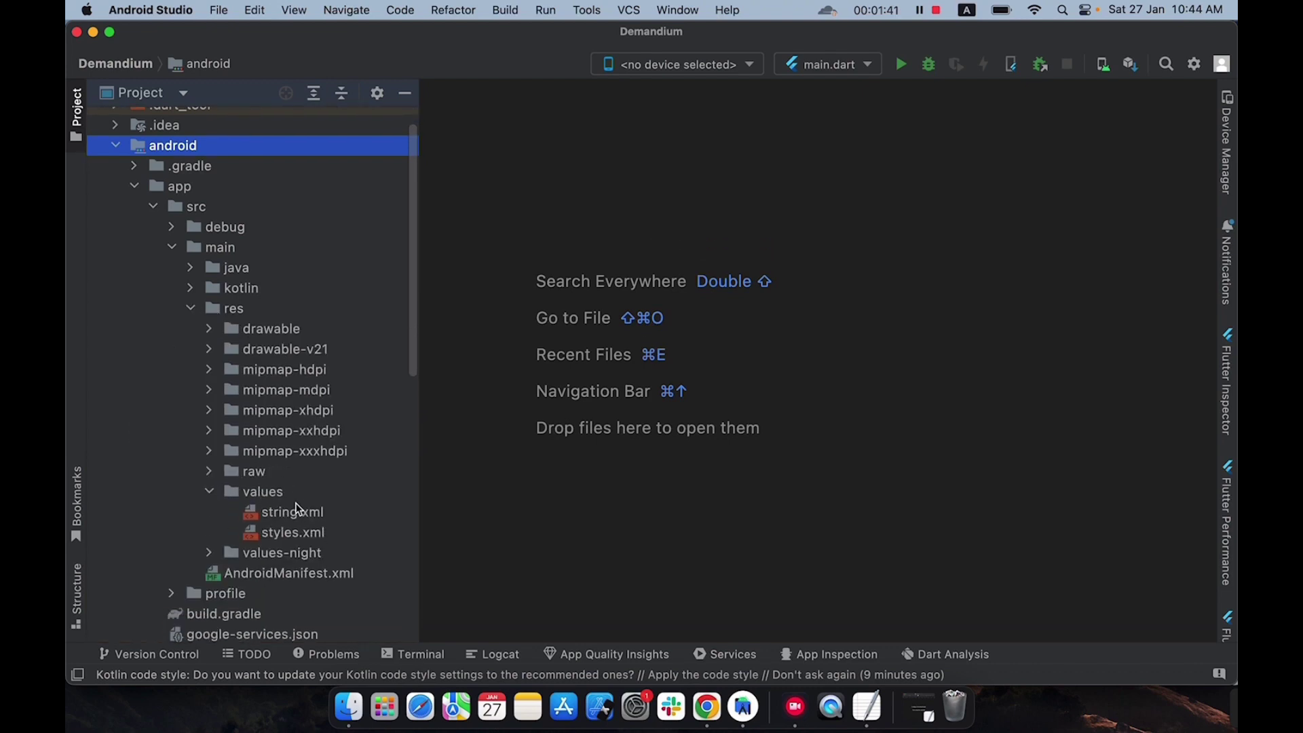
{"action": "left_click", "coordinate": [289, 520]}
{"action": "double_click", "coordinate": [289, 520]}
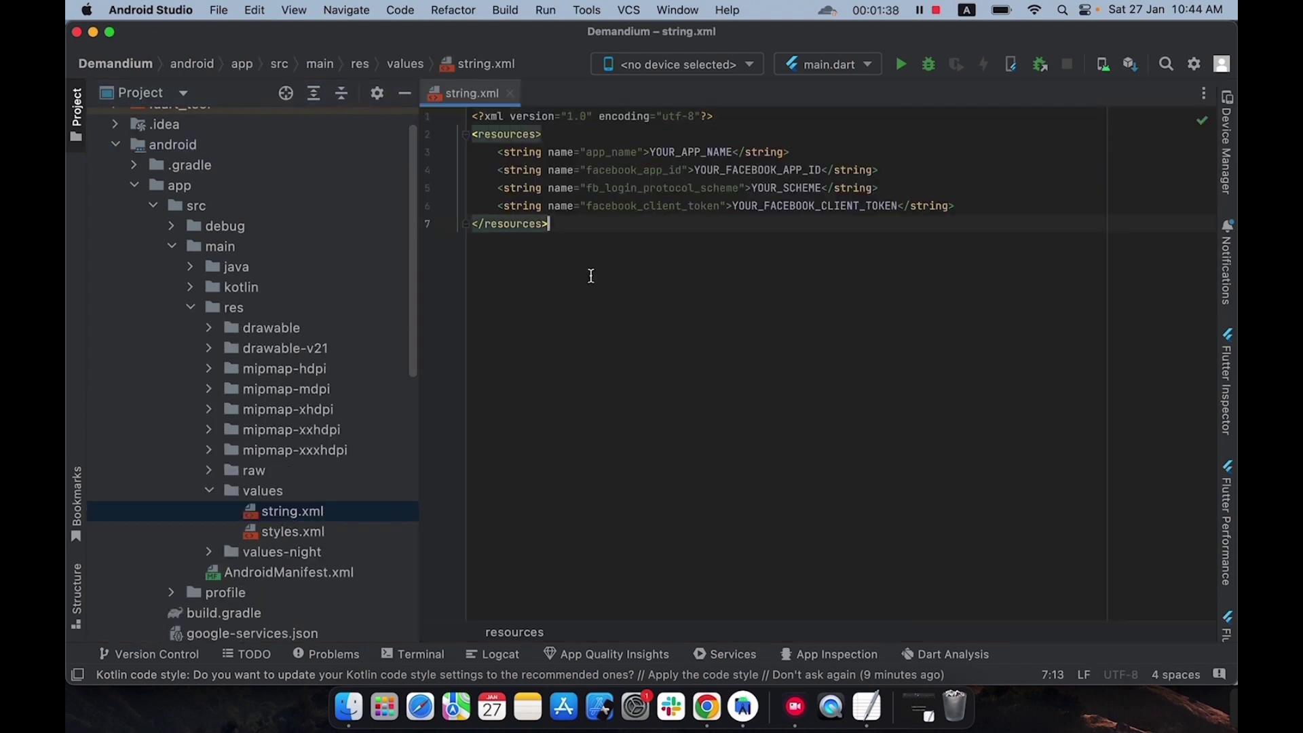
Replace the app_name placeholder in string.xml with "MY App".
{"action": "left_click_drag", "start_coordinate": [561, 224], "coordinate": [473, 124]}
{"action": "left_click", "coordinate": [742, 152]}
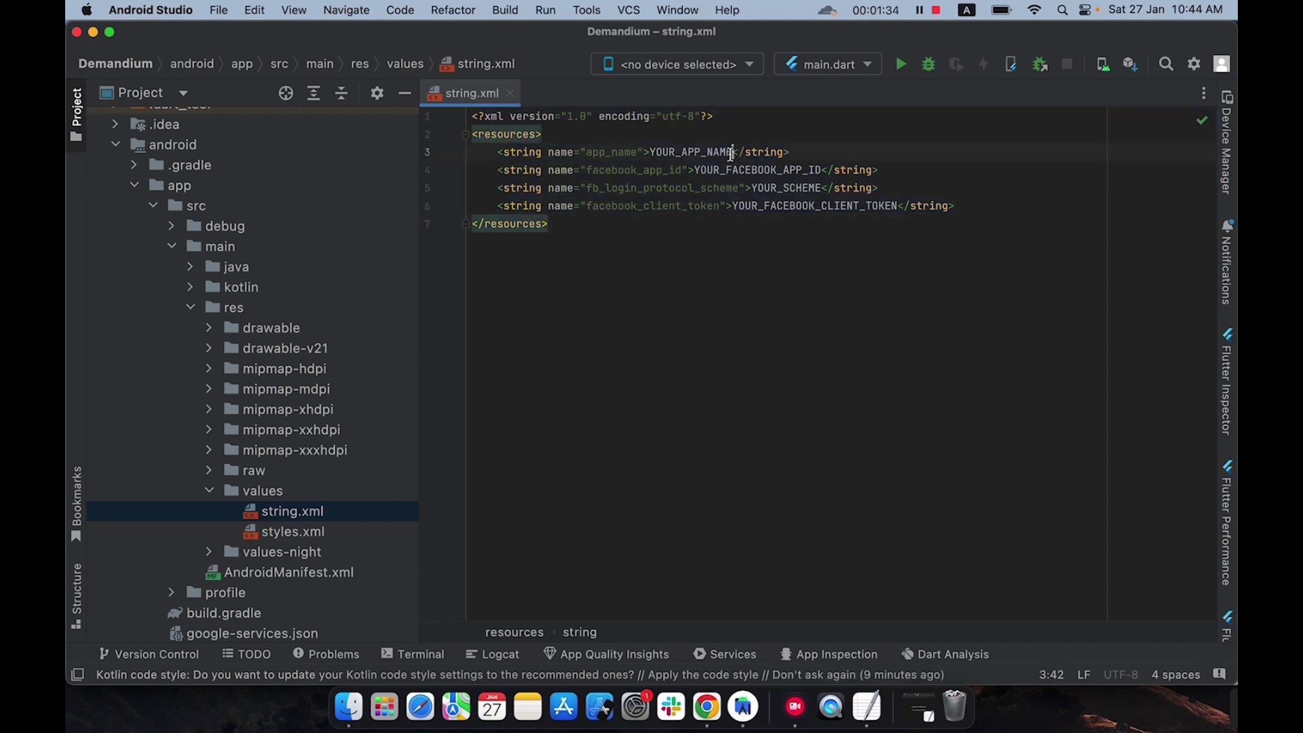
{"action": "key", "text": "BackSpace"}
{"action": "key", "text": "BackSpace"}
{"action": "key", "text": "BackSpace"}
{"action": "key", "text": "BackSpace"}
{"action": "key", "text": "BackSpace"}
{"action": "key", "text": "BackSpace"}
{"action": "key", "text": "BackSpace"}
{"action": "key", "text": "BackSpace"}
{"action": "key", "text": "BackSpace"}
{"action": "key", "text": "BackSpace"}
{"action": "key", "text": "BackSpace"}
{"action": "key", "text": "BackSpace"}
{"action": "key", "text": "BackSpace"}
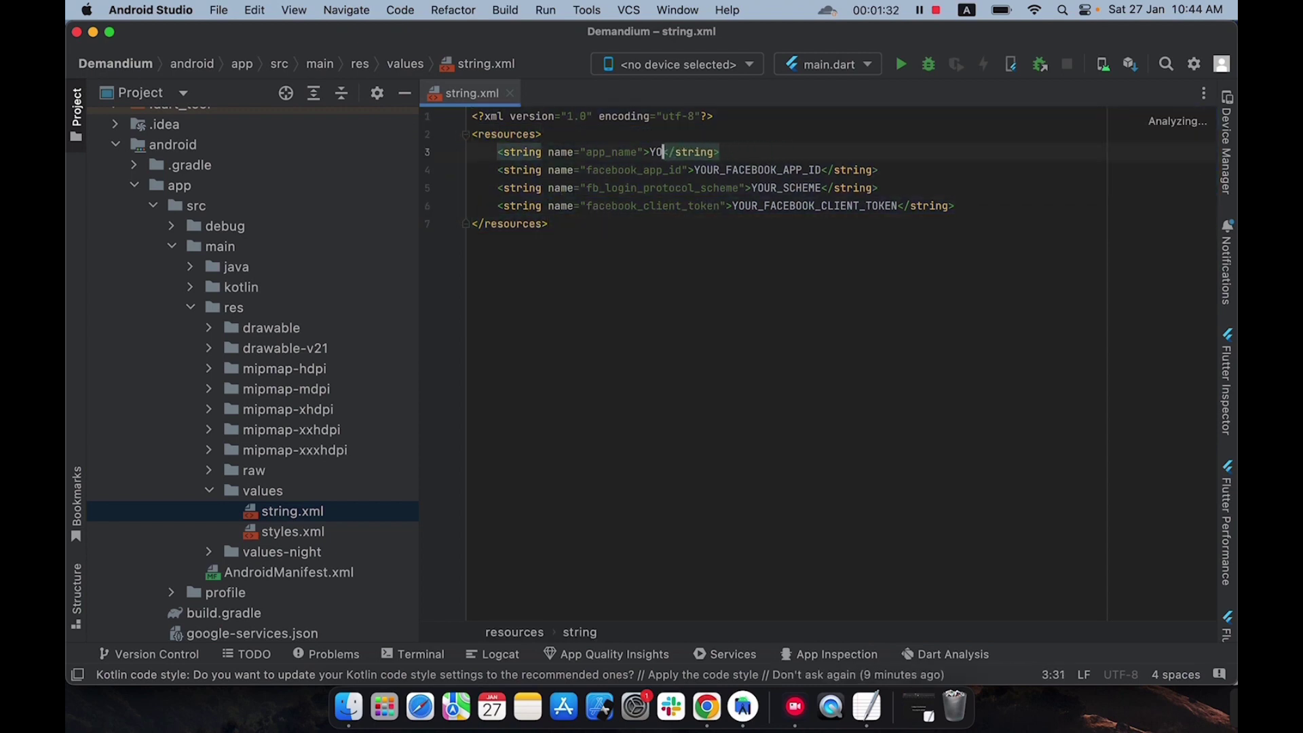
{"action": "type", "text": "MY"}
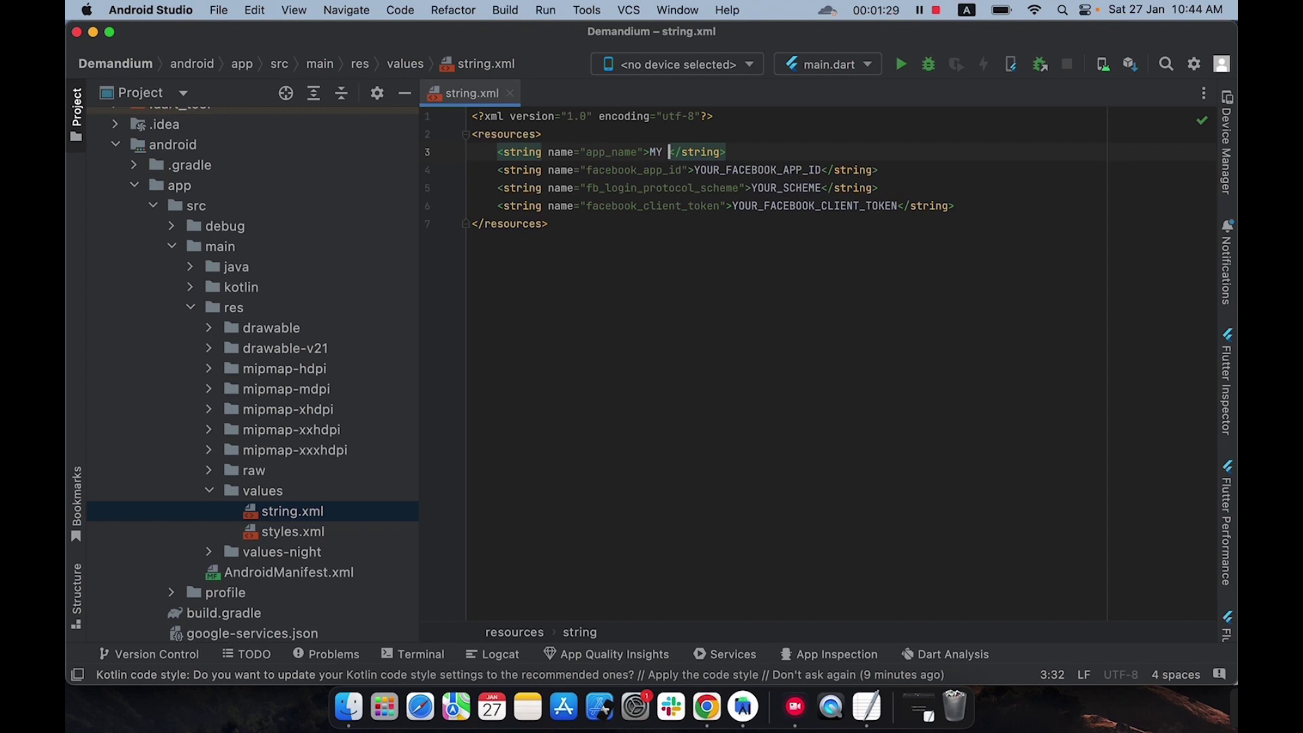
{"action": "type", "text": "App"}
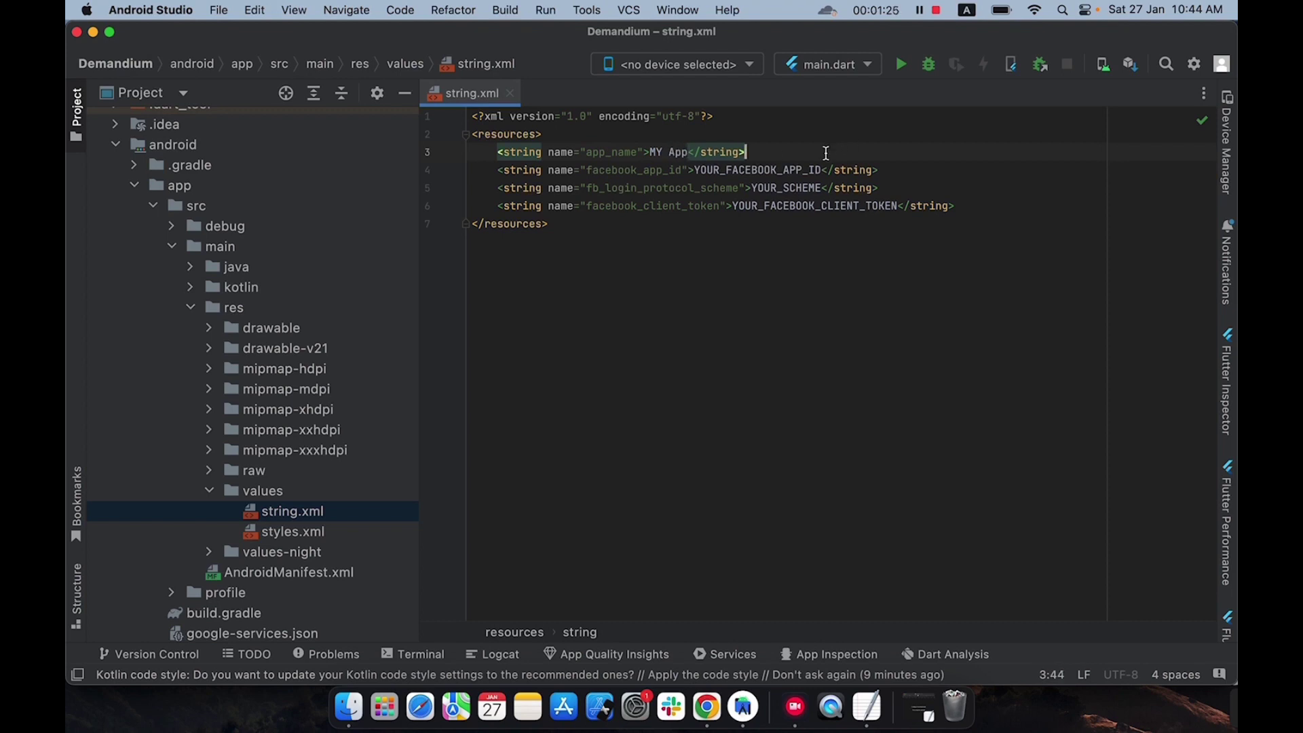
Replace the facebook_app_id placeholder in string.xml with the copied App ID.
{"action": "left_click_drag", "start_coordinate": [821, 170], "coordinate": [697, 175]}
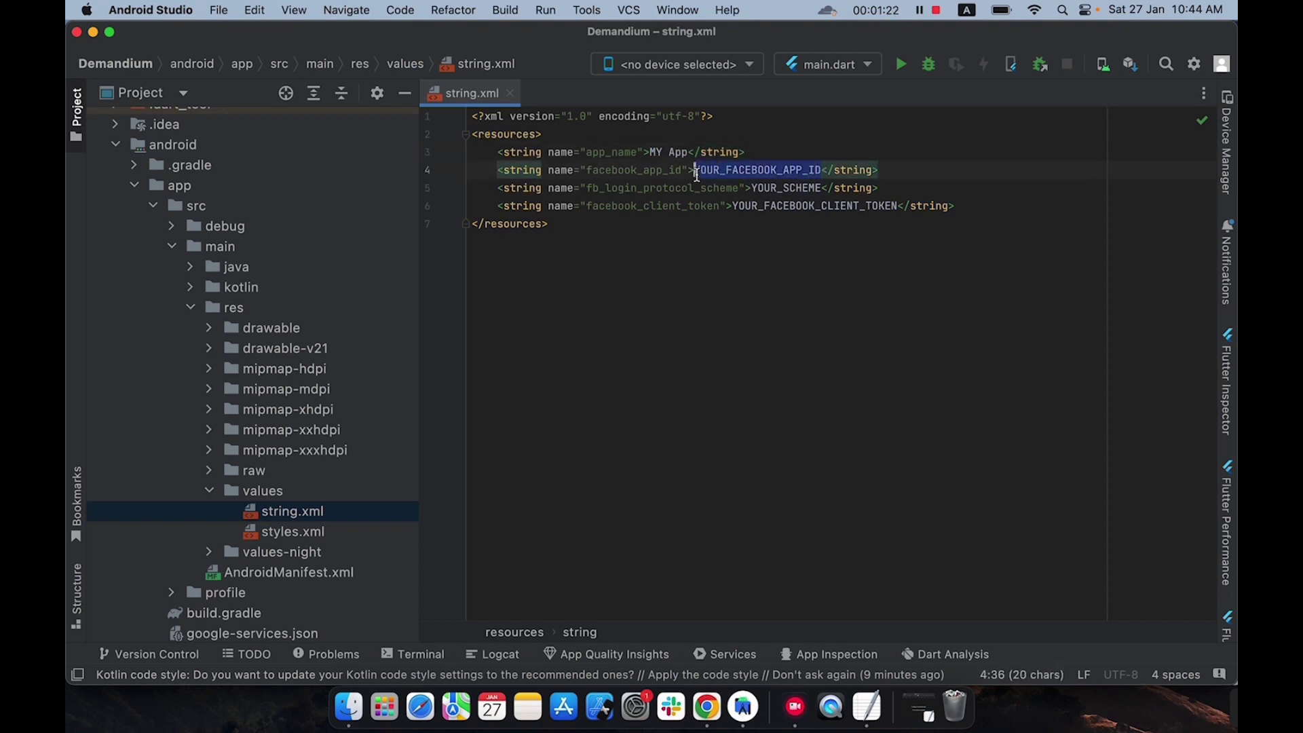
{"action": "key", "text": "BackSpace"}
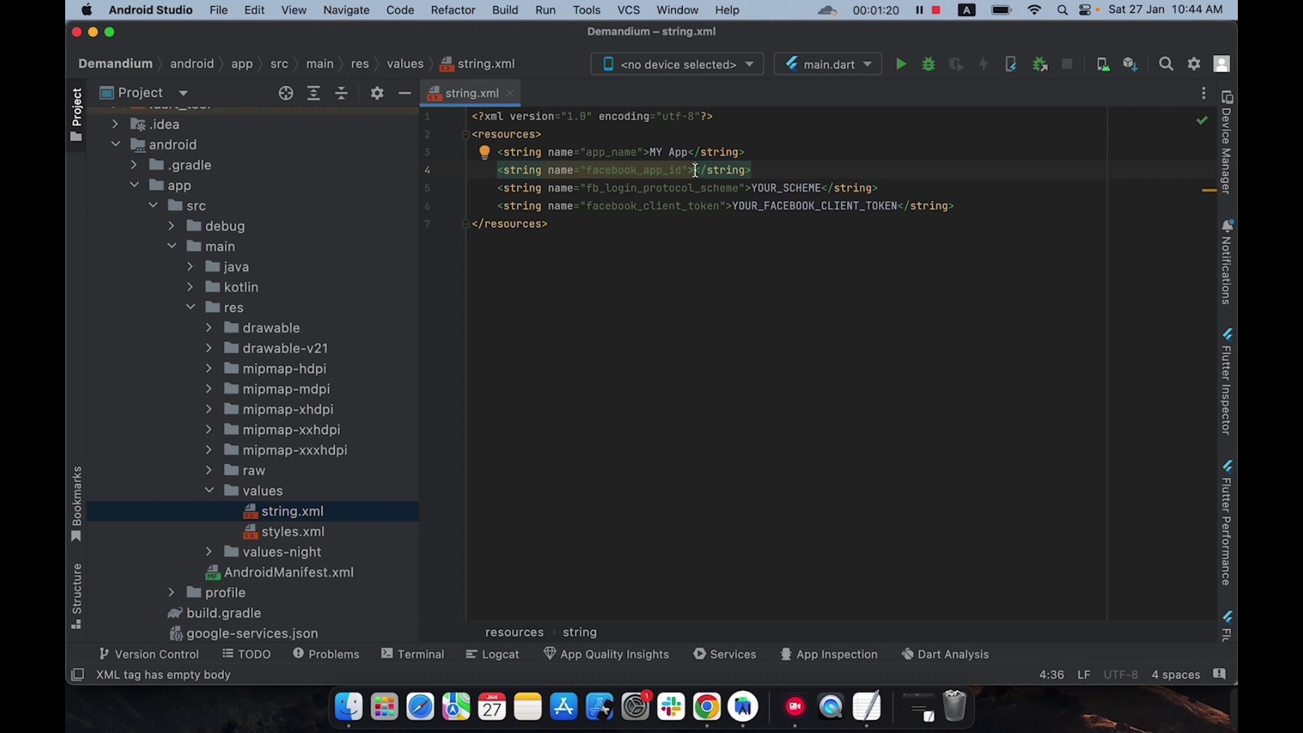
{"action": "right_click", "coordinate": [696, 166]}
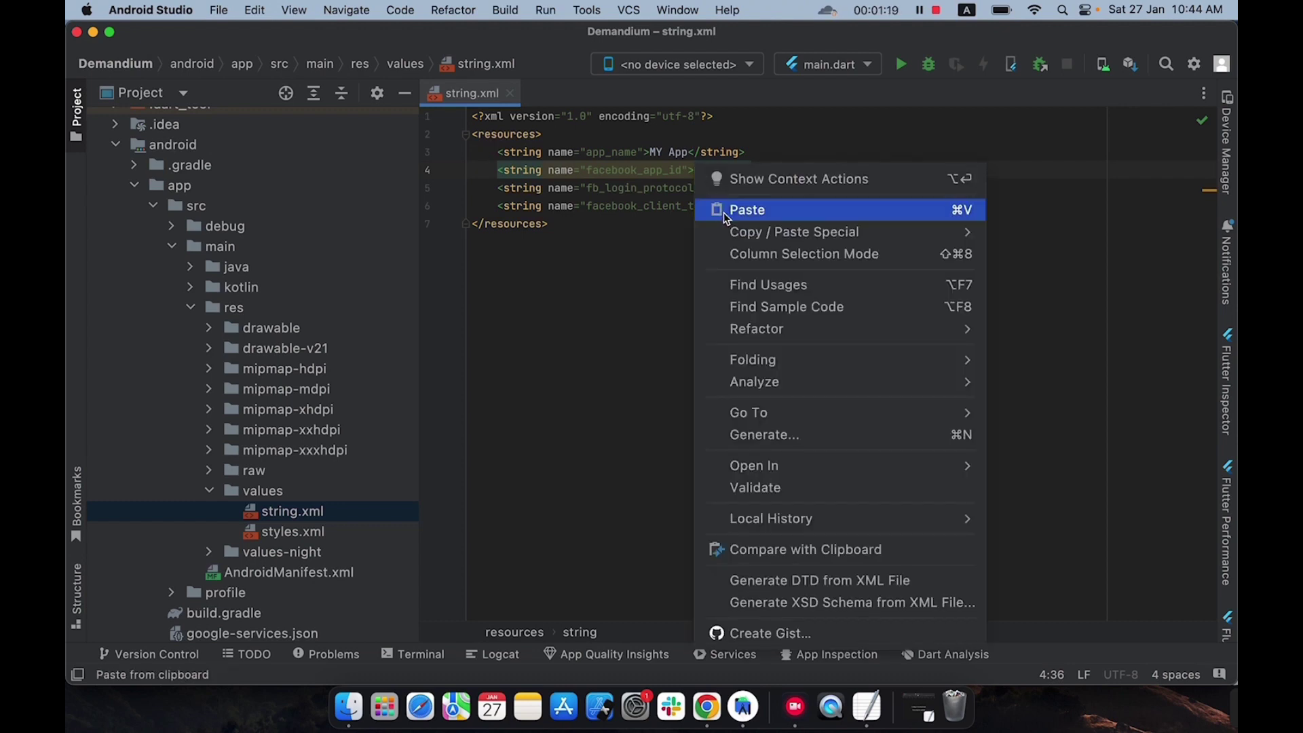
{"action": "left_click", "coordinate": [726, 212]}
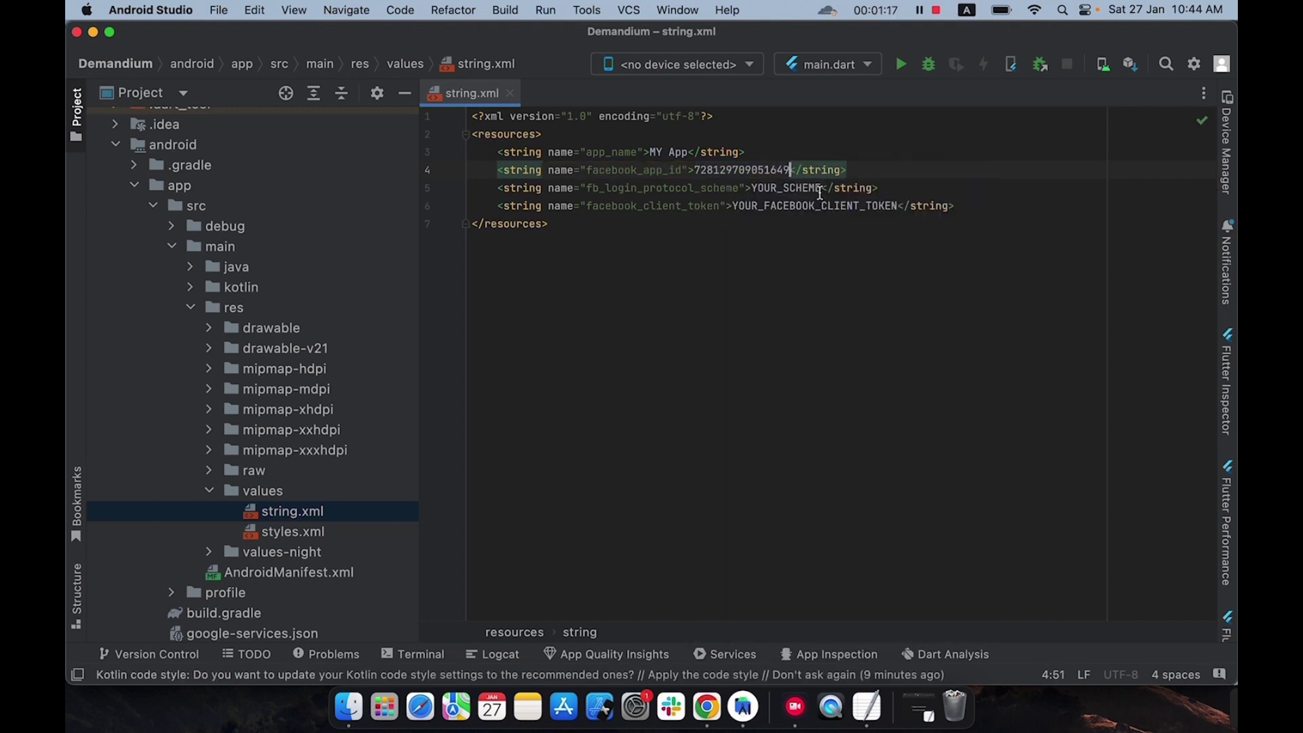
Replace the fb_login_protocol_scheme placeholder with "fb" followed directly by the copied App ID.
{"action": "left_click", "coordinate": [820, 193]}
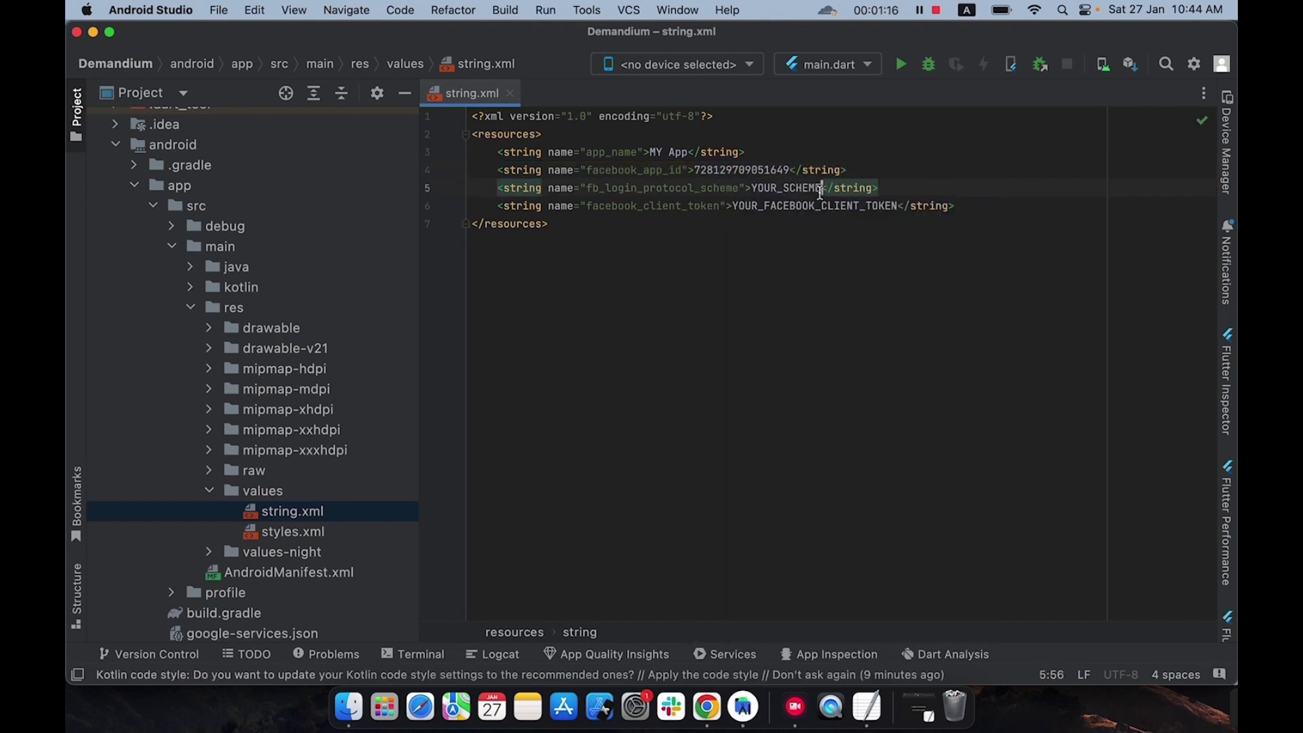
{"action": "key", "text": "BackSpace"}
{"action": "key", "text": "BackSpace"}
{"action": "key", "text": "BackSpace"}
{"action": "key", "text": "BackSpace"}
{"action": "key", "text": "BackSpace"}
{"action": "key", "text": "BackSpace"}
{"action": "key", "text": "BackSpace"}
{"action": "key", "text": "BackSpace"}
{"action": "key", "text": "BackSpace"}
{"action": "key", "text": "BackSpace"}
{"action": "key", "text": "BackSpace"}
{"action": "type", "text": "fb"}
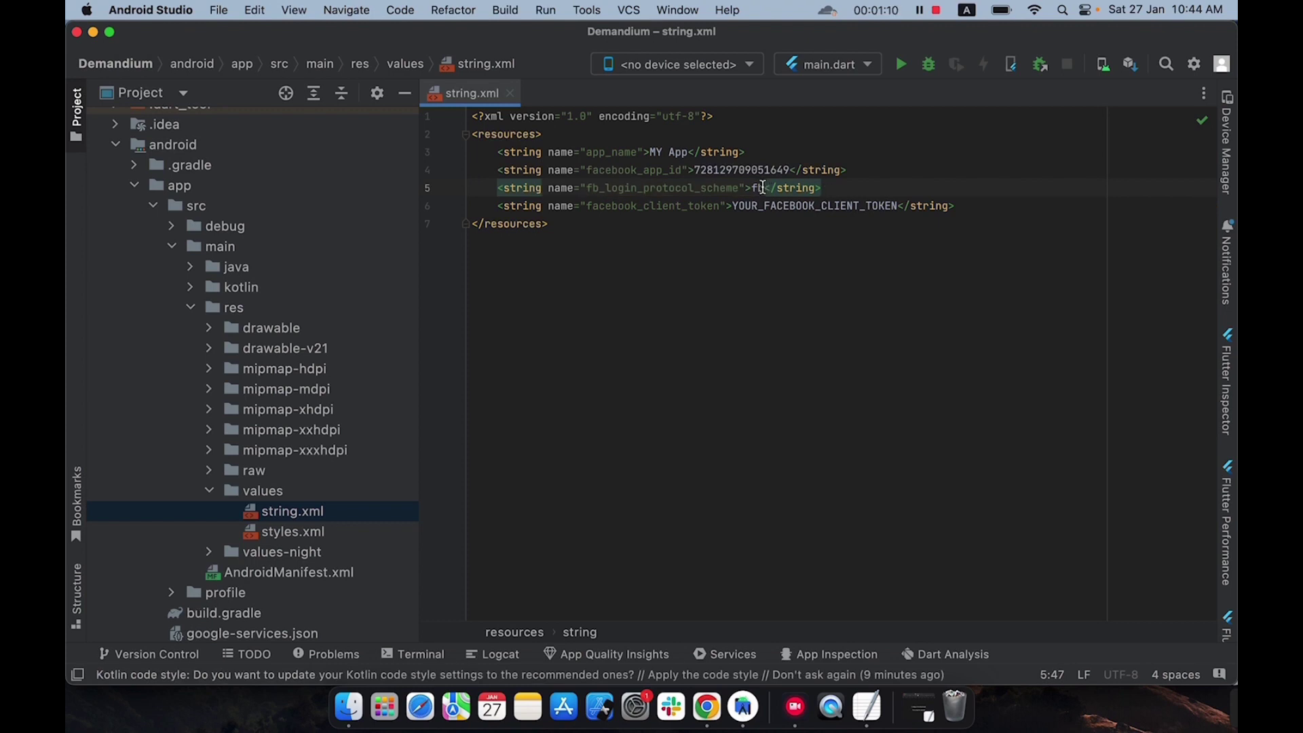
{"action": "right_click", "coordinate": [763, 187]}
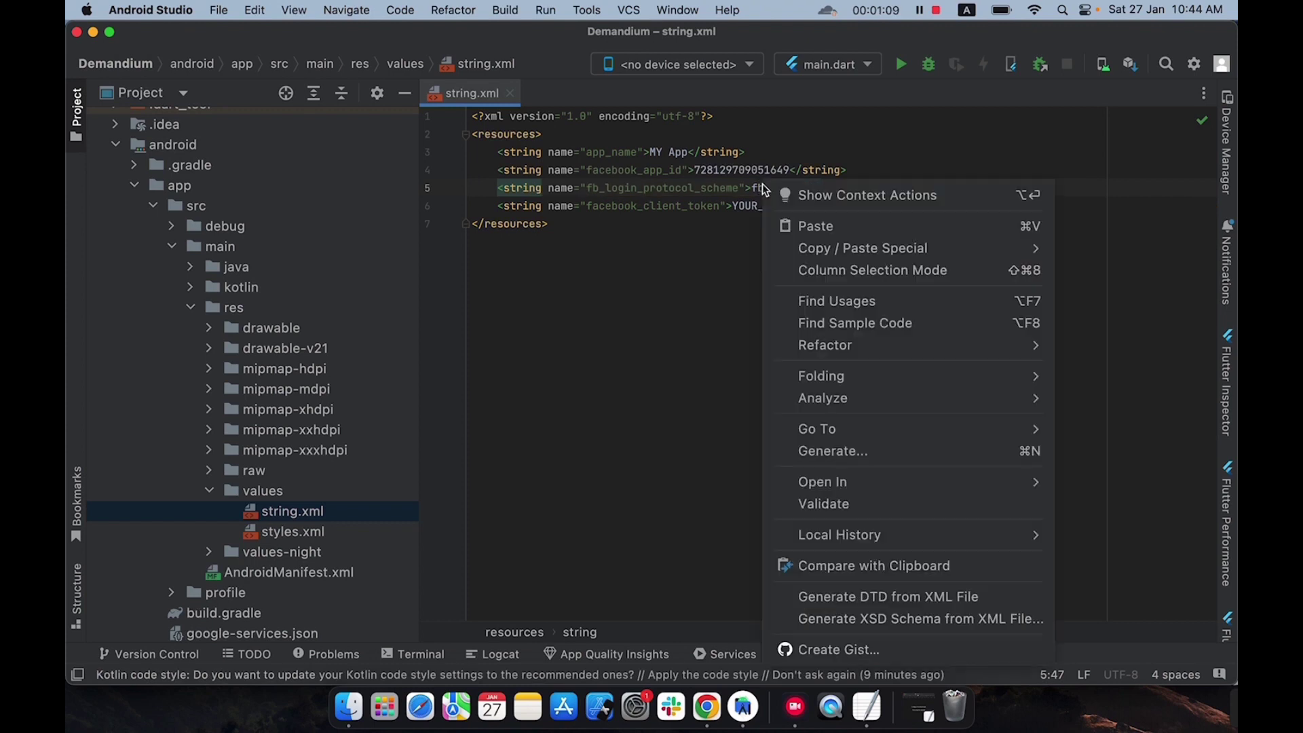
{"action": "left_click", "coordinate": [812, 223]}
{"action": "left_click", "coordinate": [863, 225]}
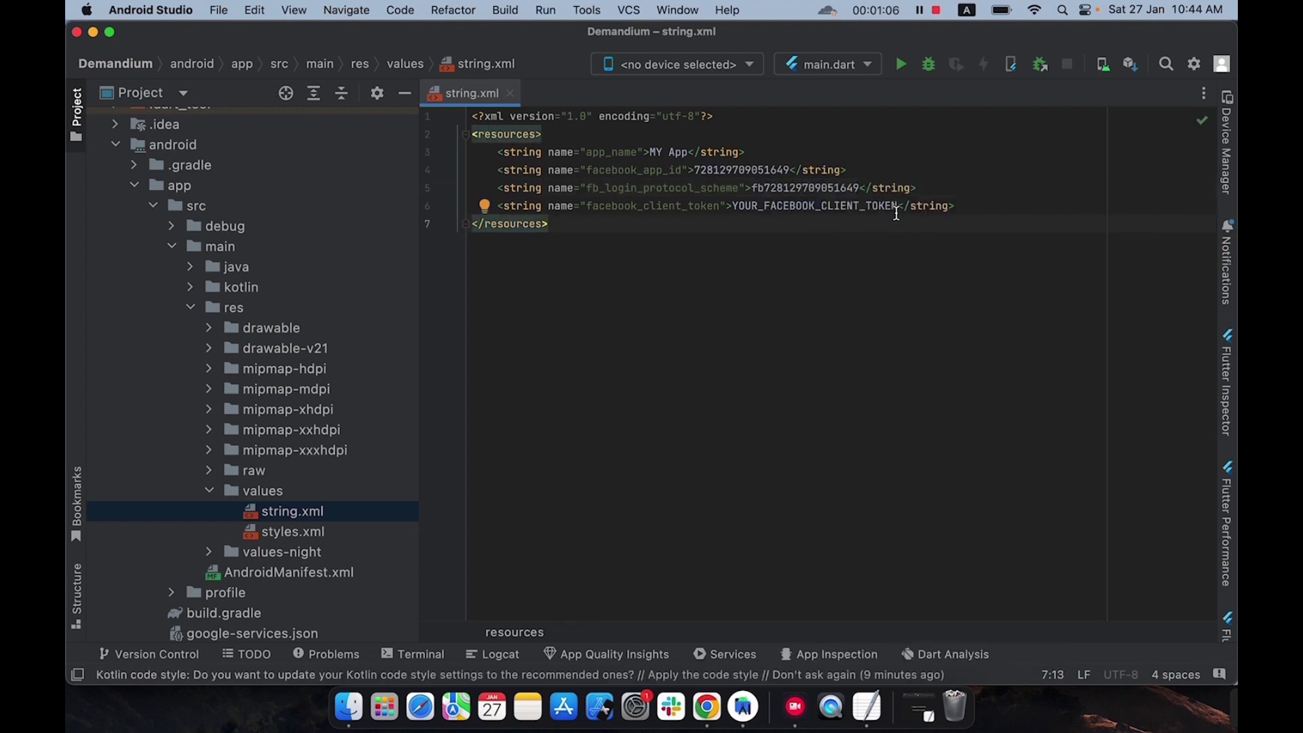
Switch to Chrome and open the Meta app's advanced settings, leaving the basic settings page without saving.
{"action": "left_click_drag", "start_coordinate": [898, 206], "coordinate": [737, 212]}
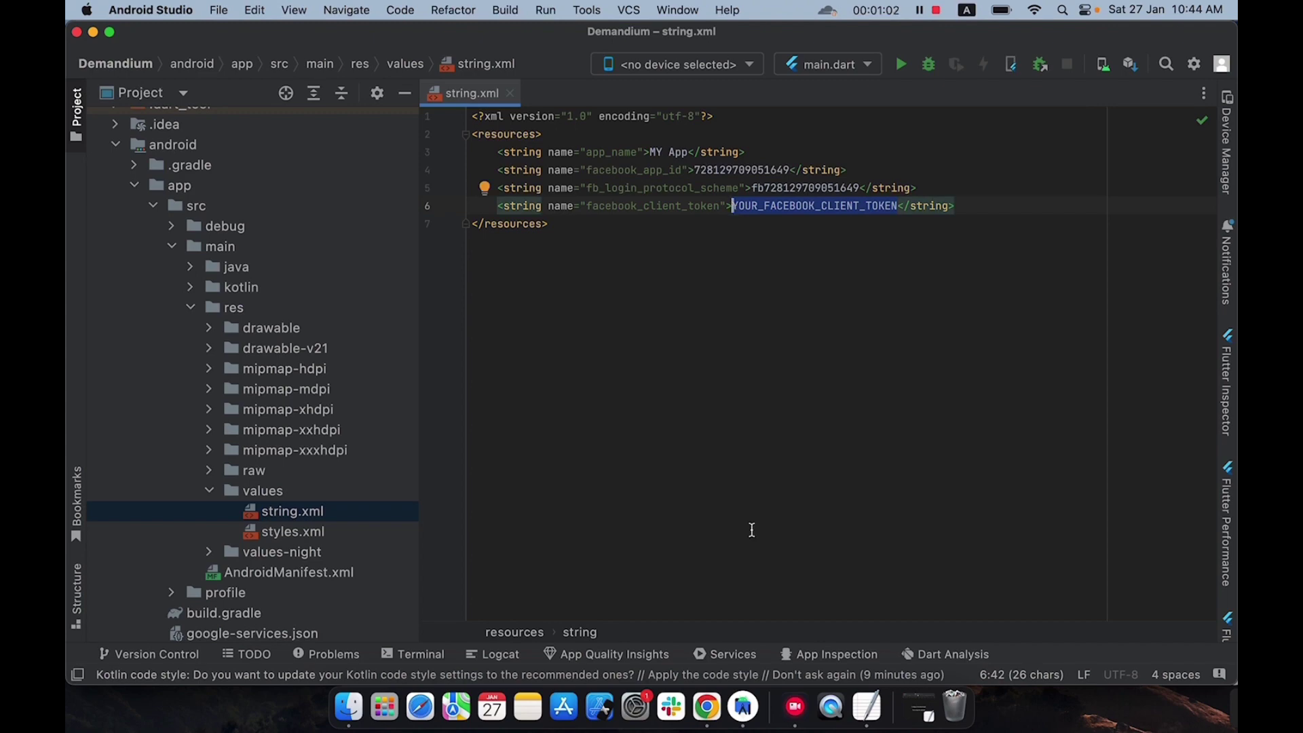
{"action": "left_click", "coordinate": [710, 693]}
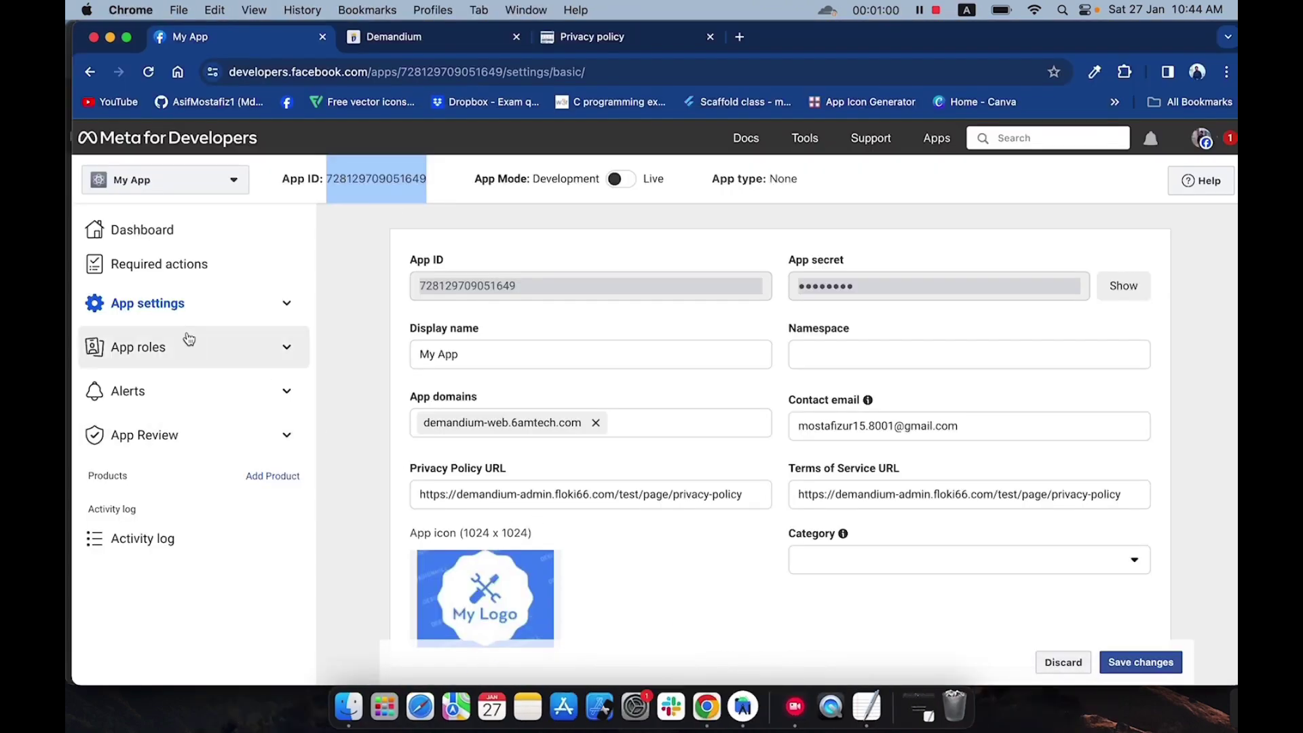
{"action": "left_click", "coordinate": [158, 304]}
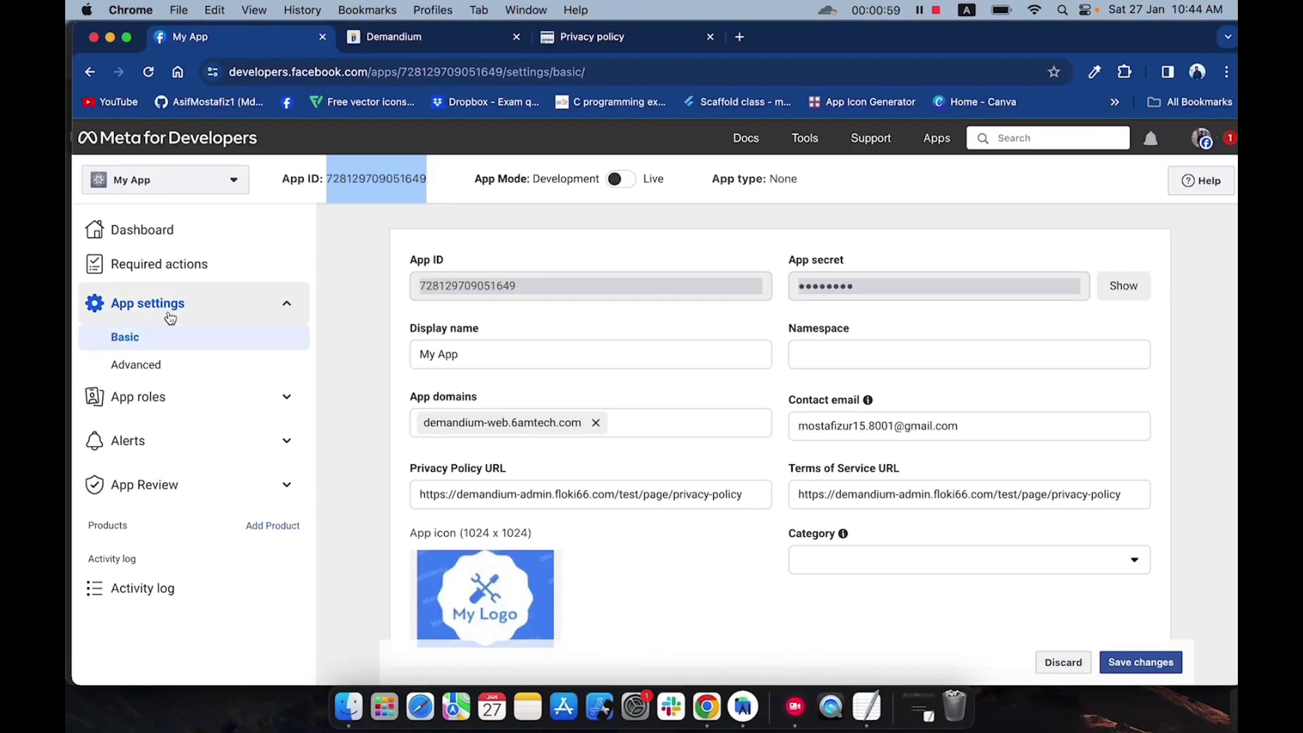
{"action": "left_click", "coordinate": [146, 364]}
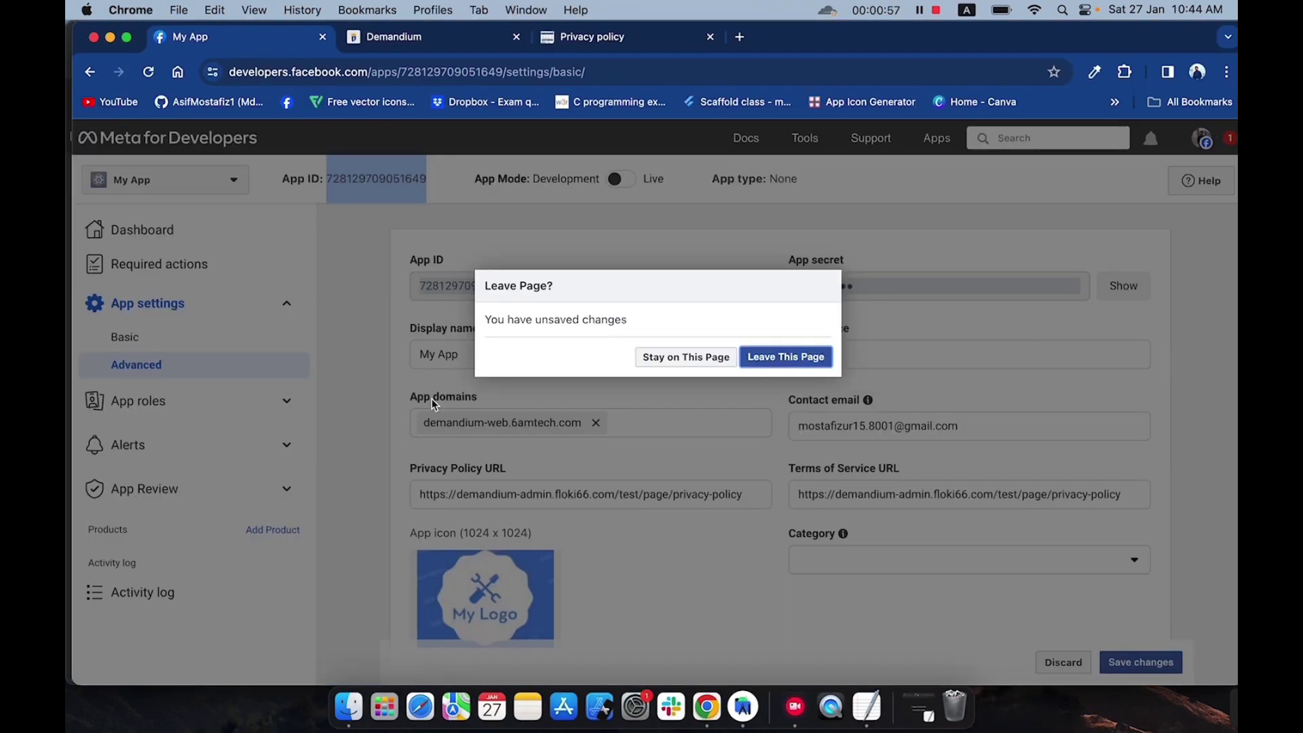
{"action": "left_click", "coordinate": [787, 358]}
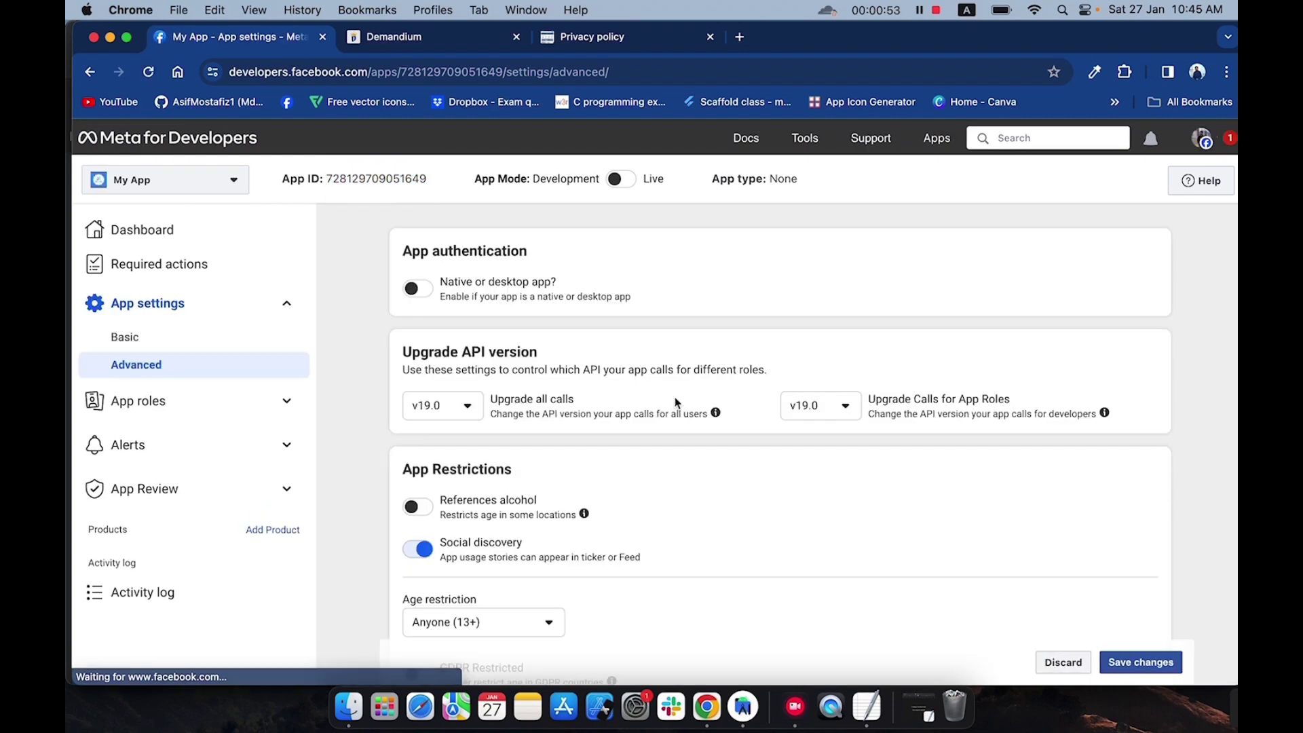
Copy the full client token from the app's advanced settings.
{"action": "scroll", "coordinate": [621, 456], "scroll_direction": "down", "scroll_amount": 10}
{"action": "scroll", "coordinate": [621, 455], "scroll_direction": "down", "scroll_amount": 3}
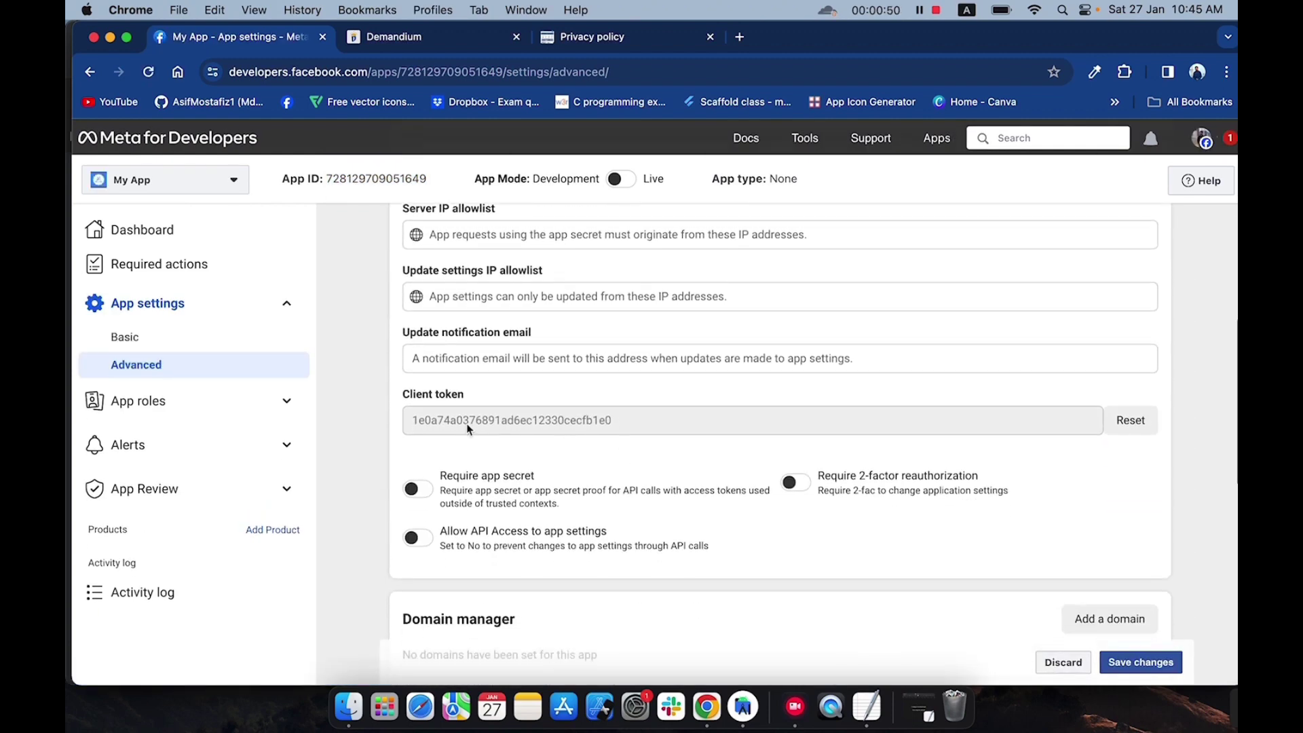
{"action": "left_click_drag", "start_coordinate": [614, 421], "coordinate": [488, 421]}
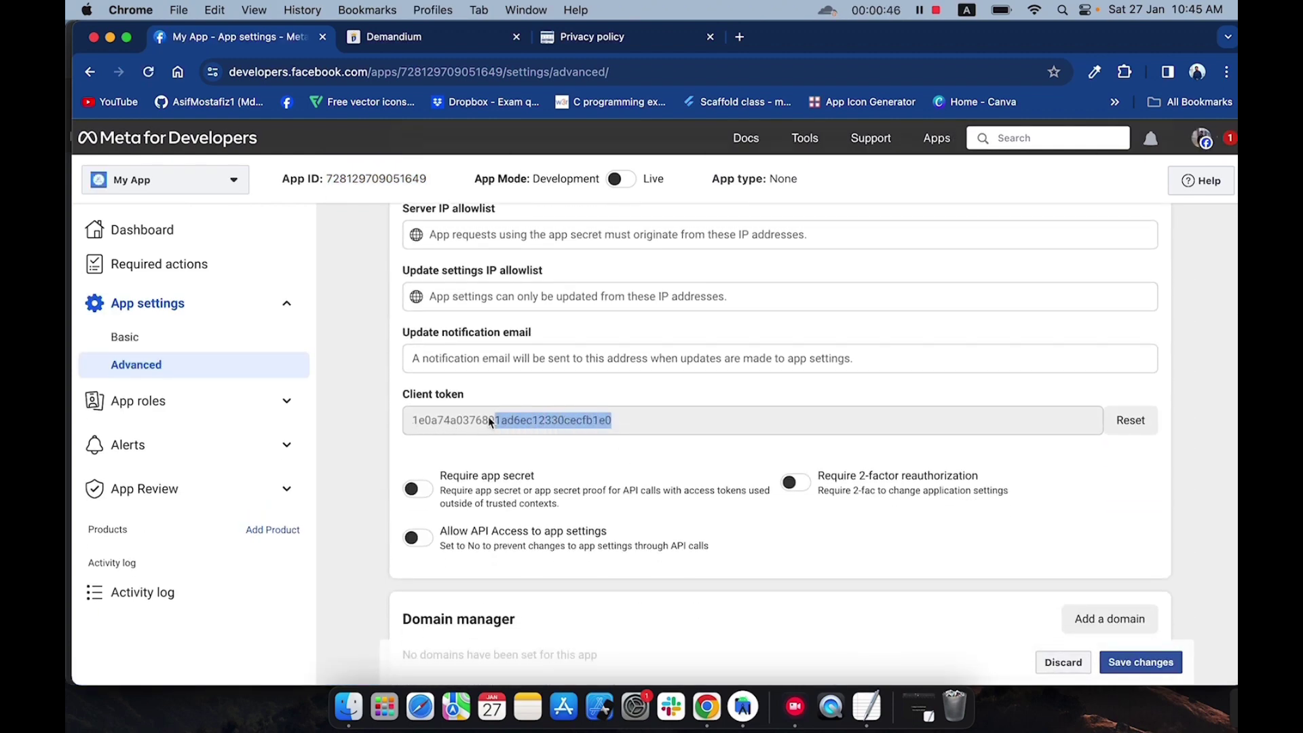
{"action": "right_click", "coordinate": [439, 427]}
{"action": "left_click", "coordinate": [471, 460]}
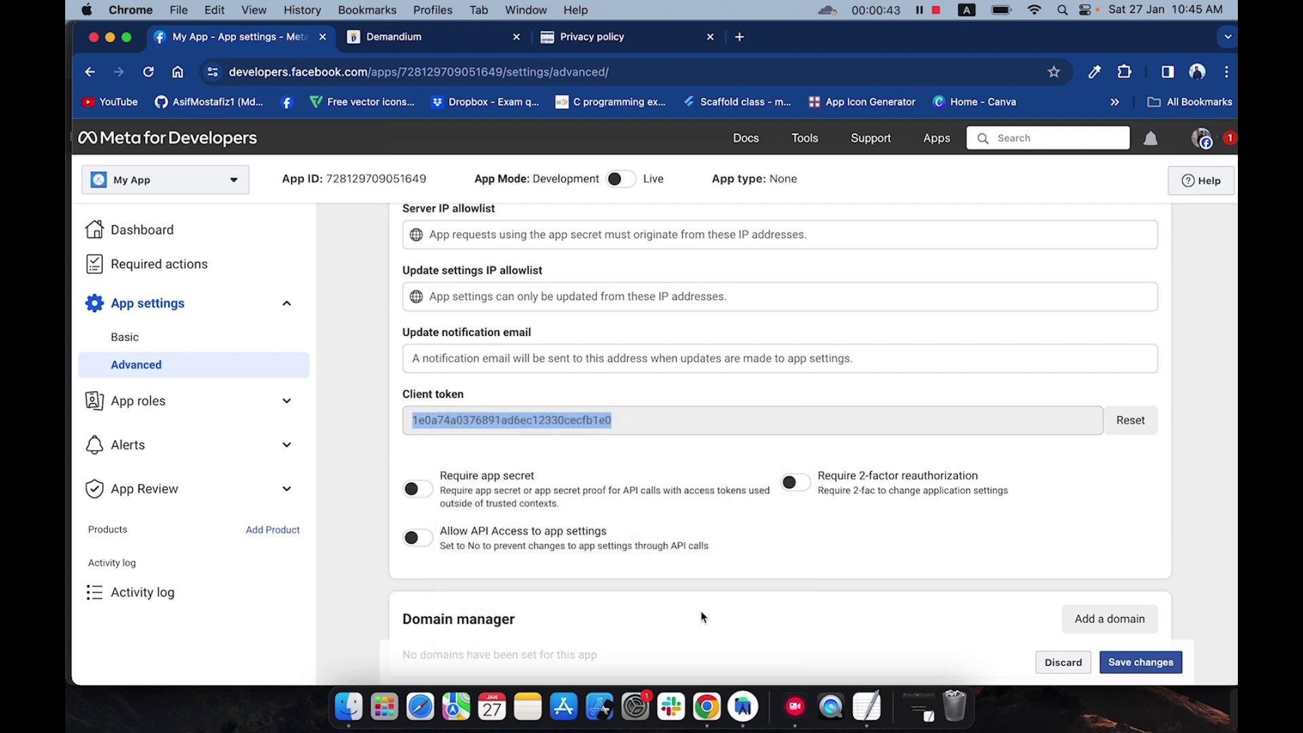
Switch to Android Studio and replace the facebook_client_token placeholder in string.xml with the copied client token.
{"action": "left_click", "coordinate": [750, 706]}
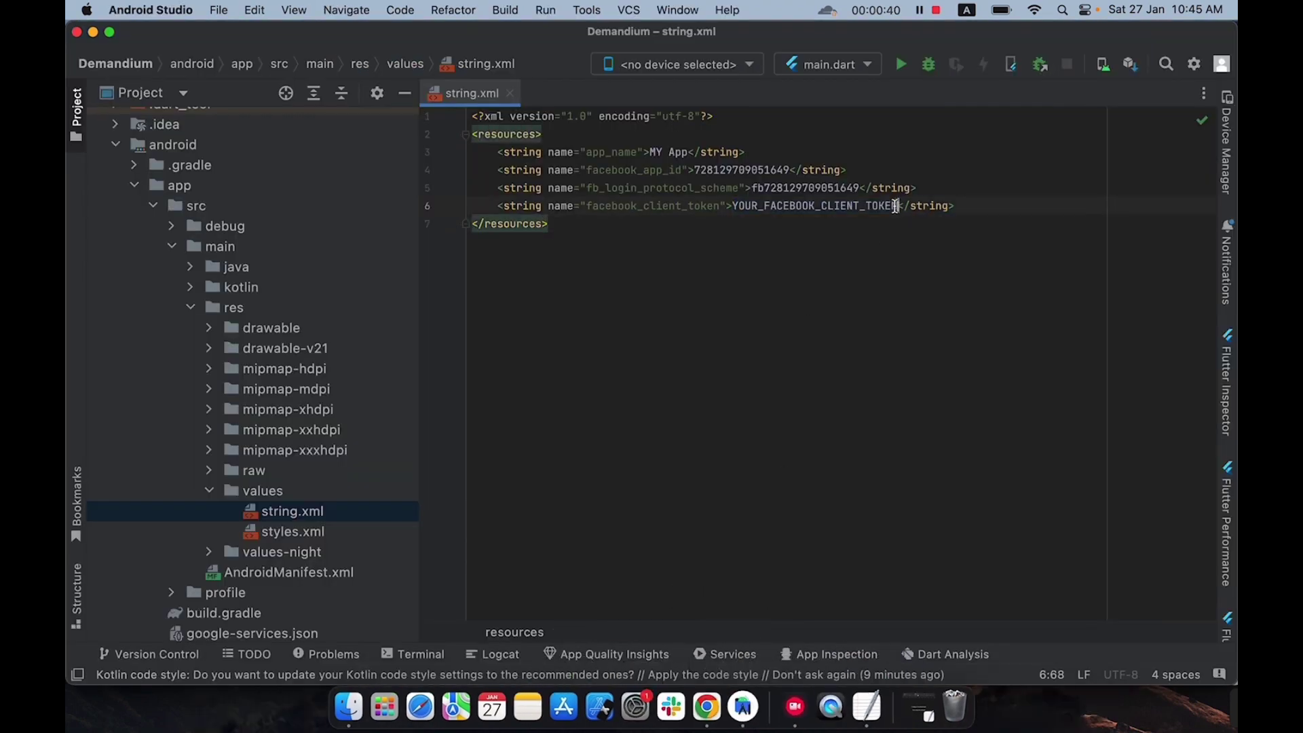
{"action": "left_click_drag", "start_coordinate": [897, 205], "coordinate": [732, 206]}
{"action": "right_click", "coordinate": [758, 215]}
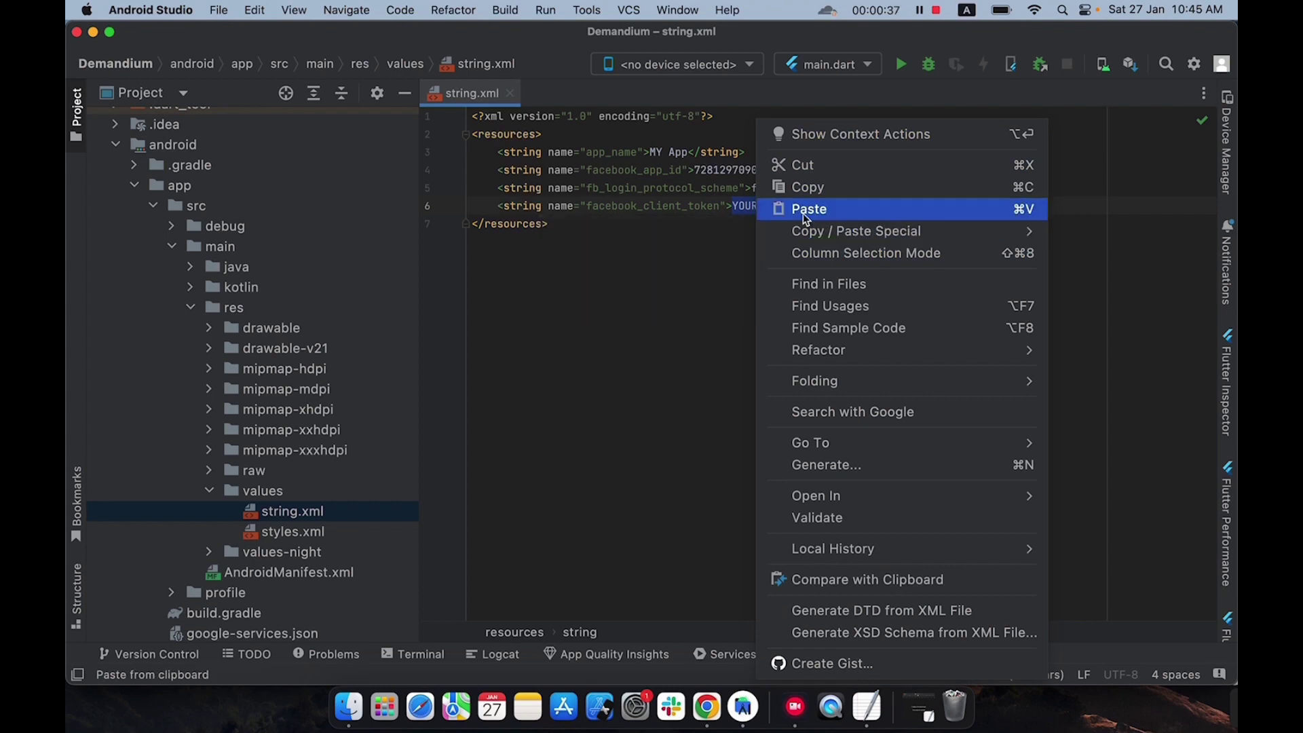
{"action": "left_click", "coordinate": [780, 203]}
Switch to Chrome, add the Facebook Login product to the Meta app and choose Android as its Quickstart platform.
{"action": "left_click", "coordinate": [709, 699]}
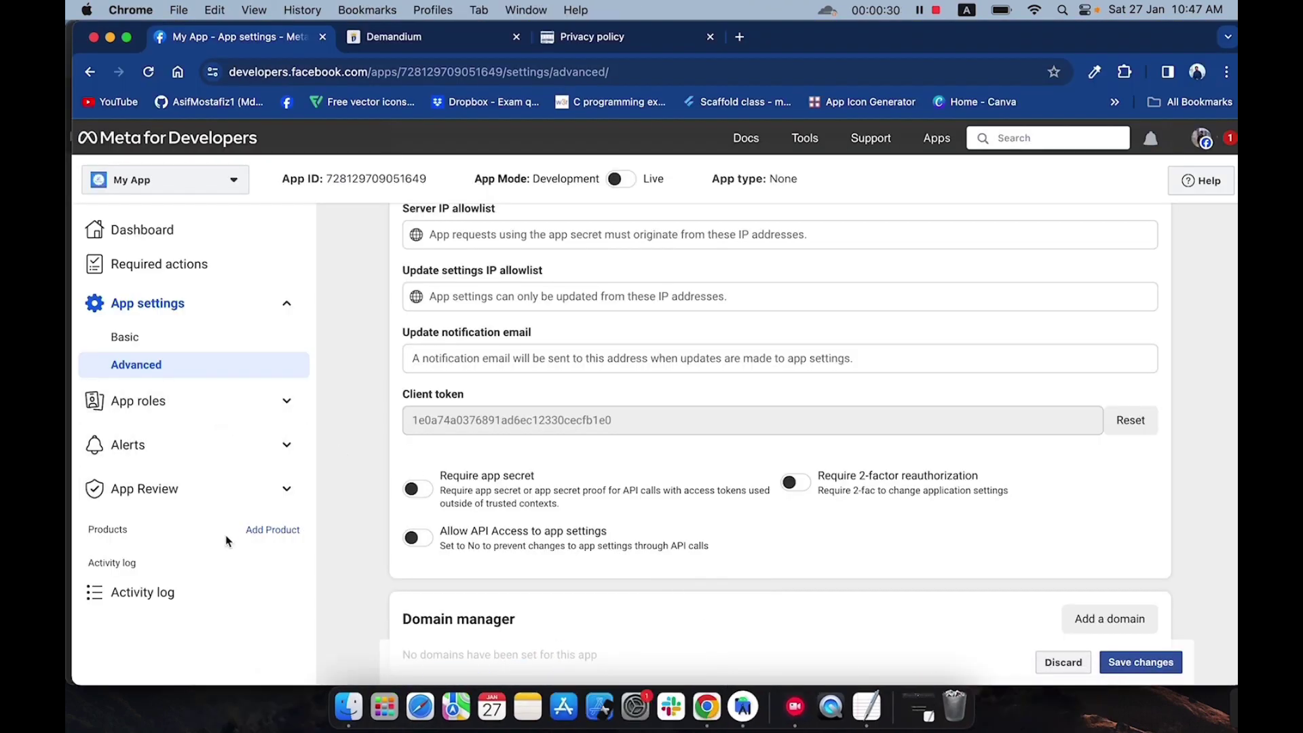
{"action": "left_click", "coordinate": [271, 532]}
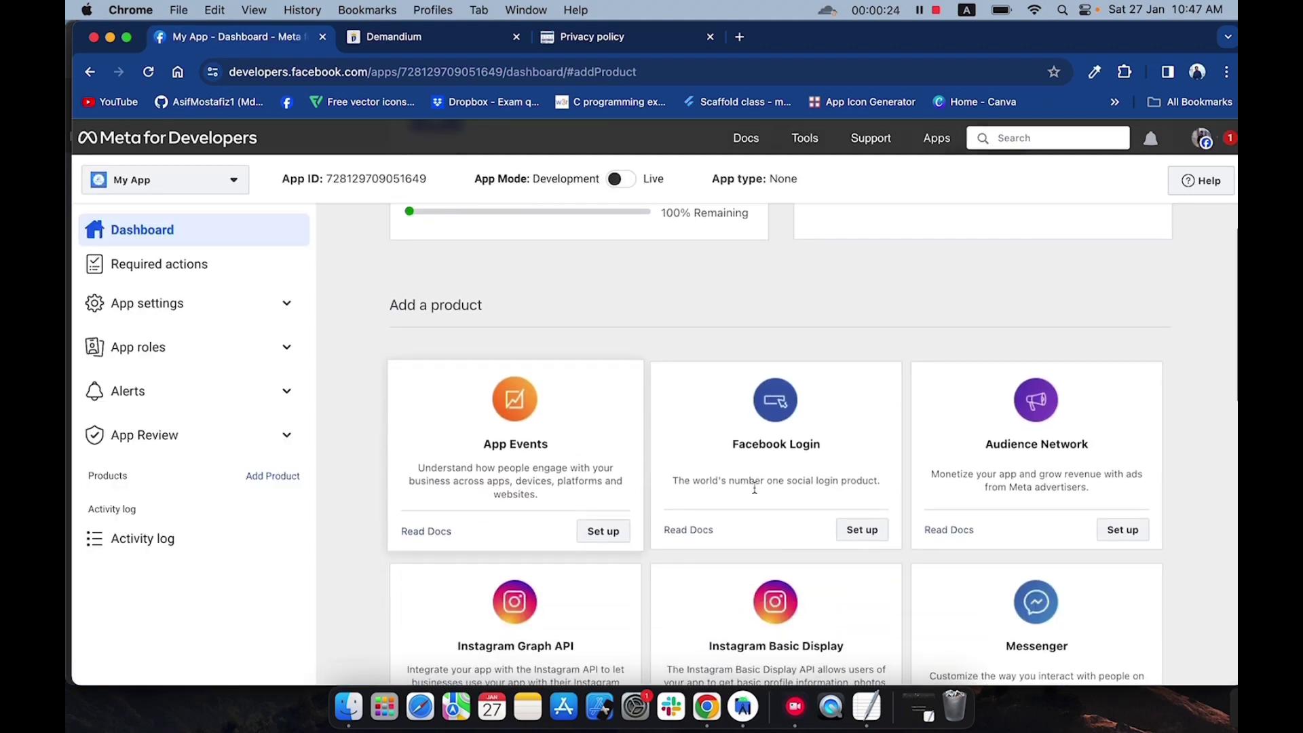
{"action": "left_click", "coordinate": [859, 532]}
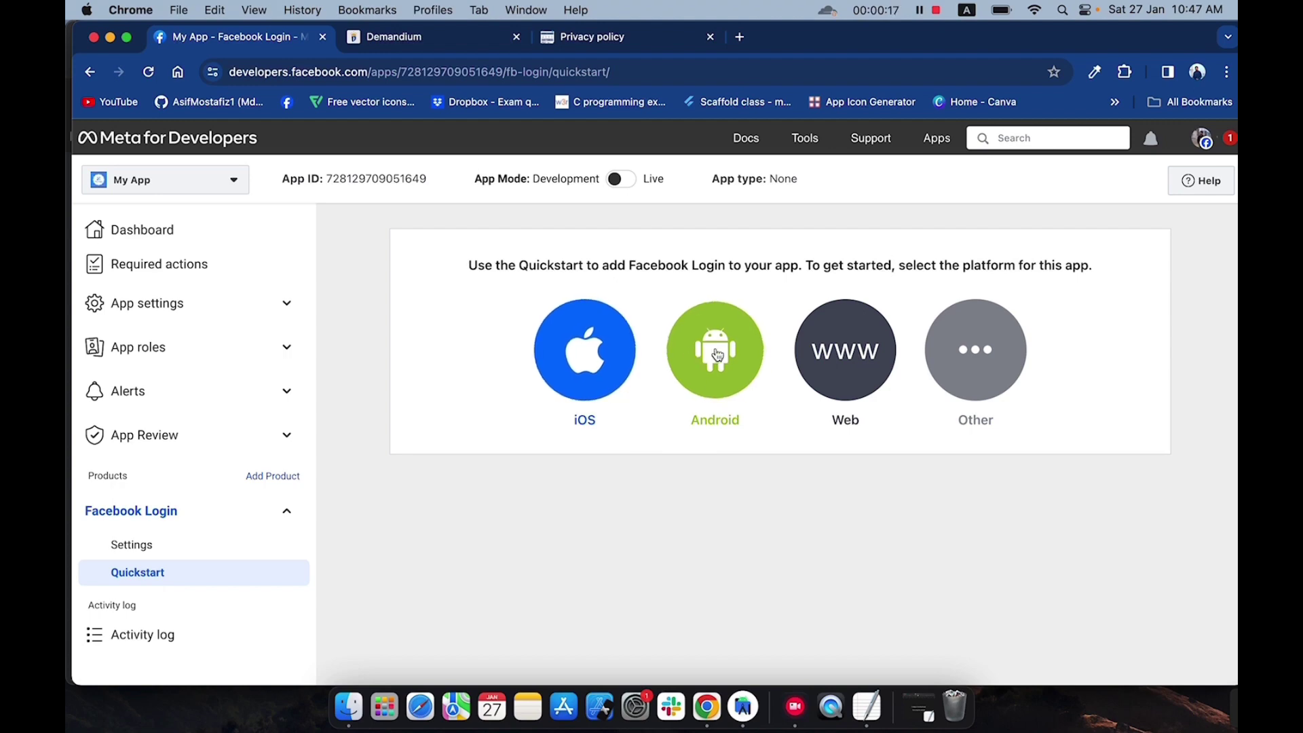
{"action": "left_click", "coordinate": [718, 354]}
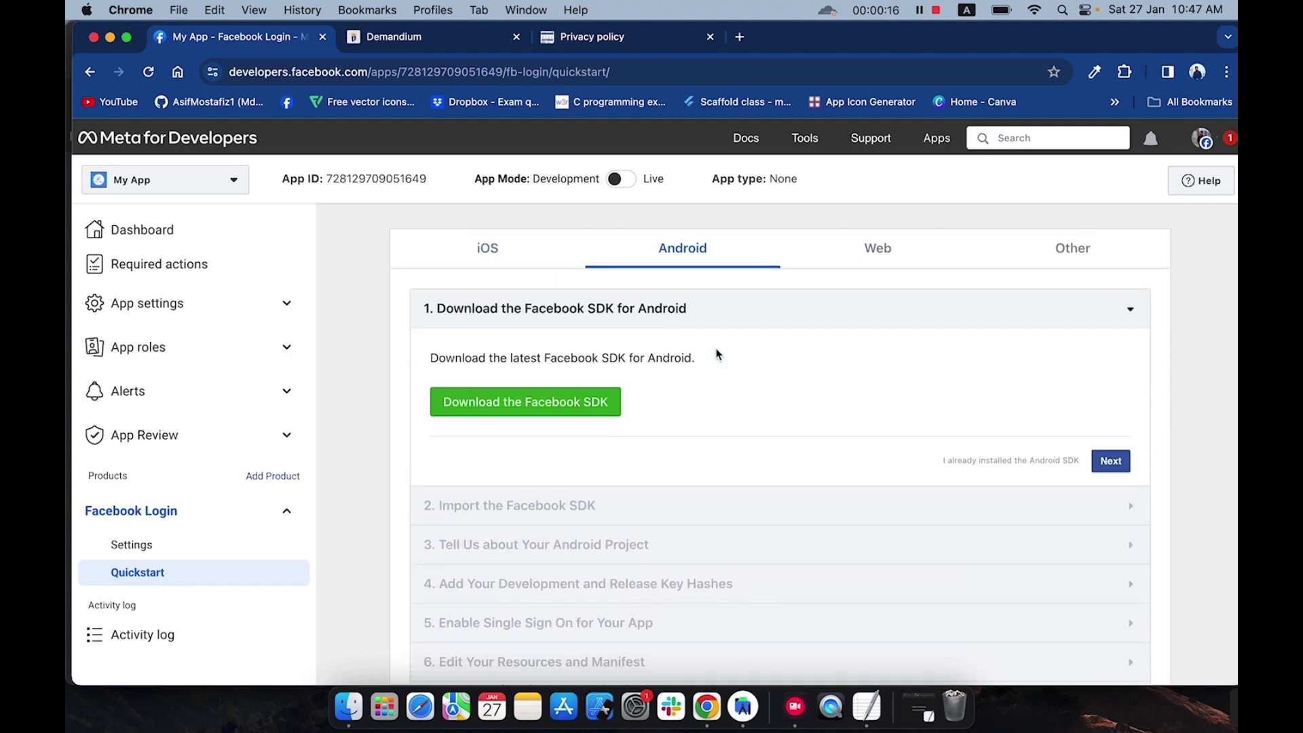
Advance the Android Quickstart past the SDK download and import stages to the Package Name field of the Android project stage.
{"action": "left_click", "coordinate": [1104, 463]}
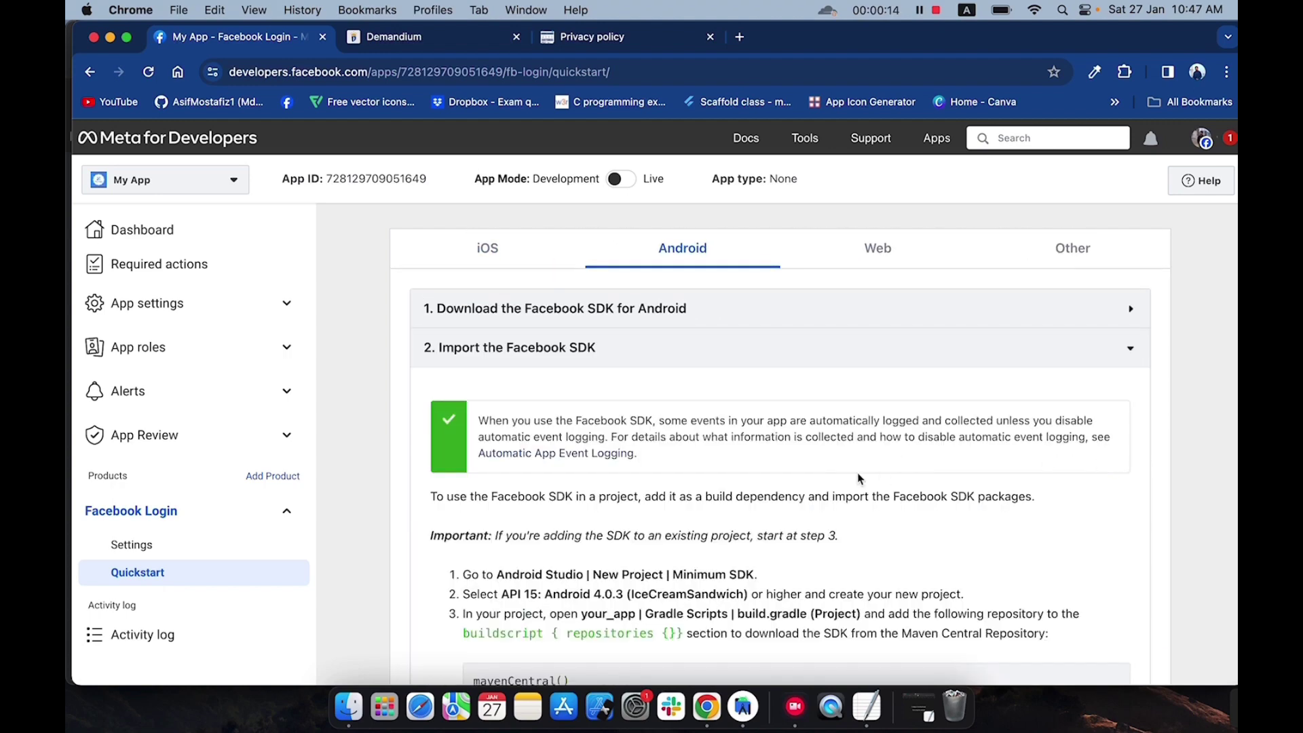
{"action": "scroll", "coordinate": [858, 479], "scroll_direction": "down", "scroll_amount": 10}
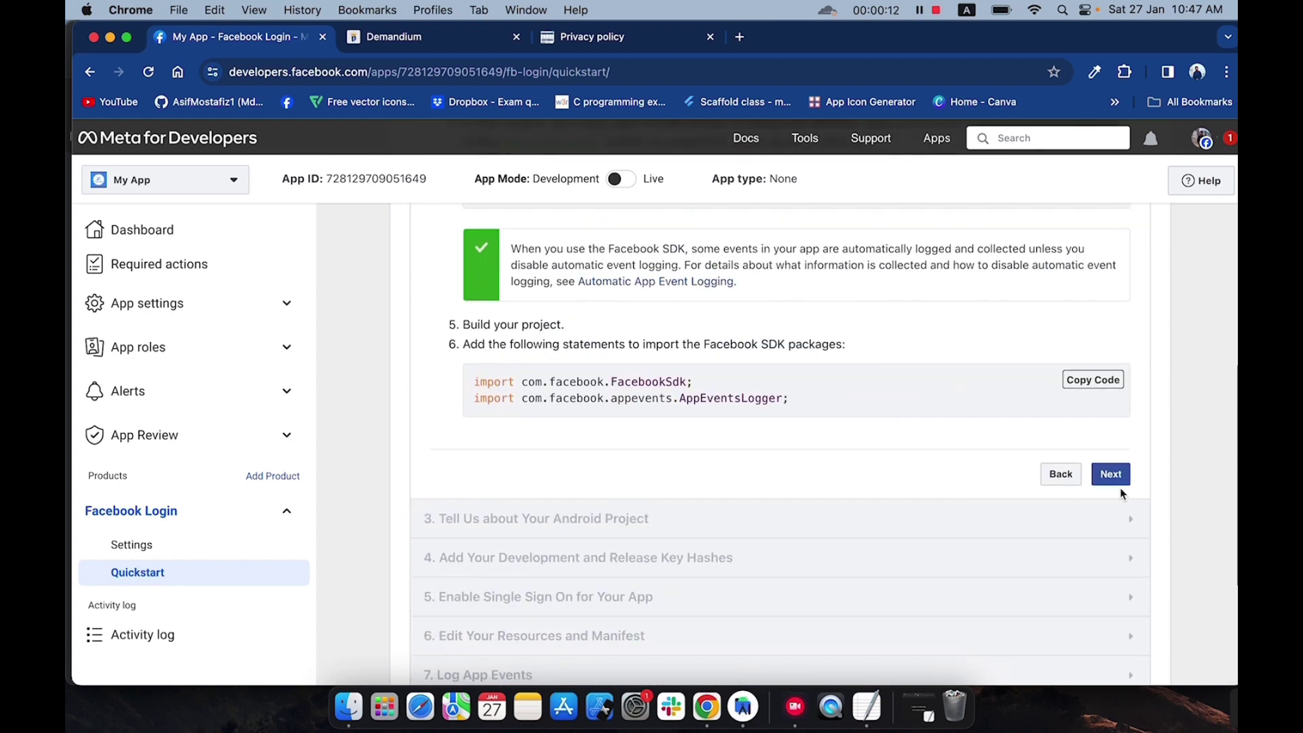
{"action": "left_click", "coordinate": [1111, 474]}
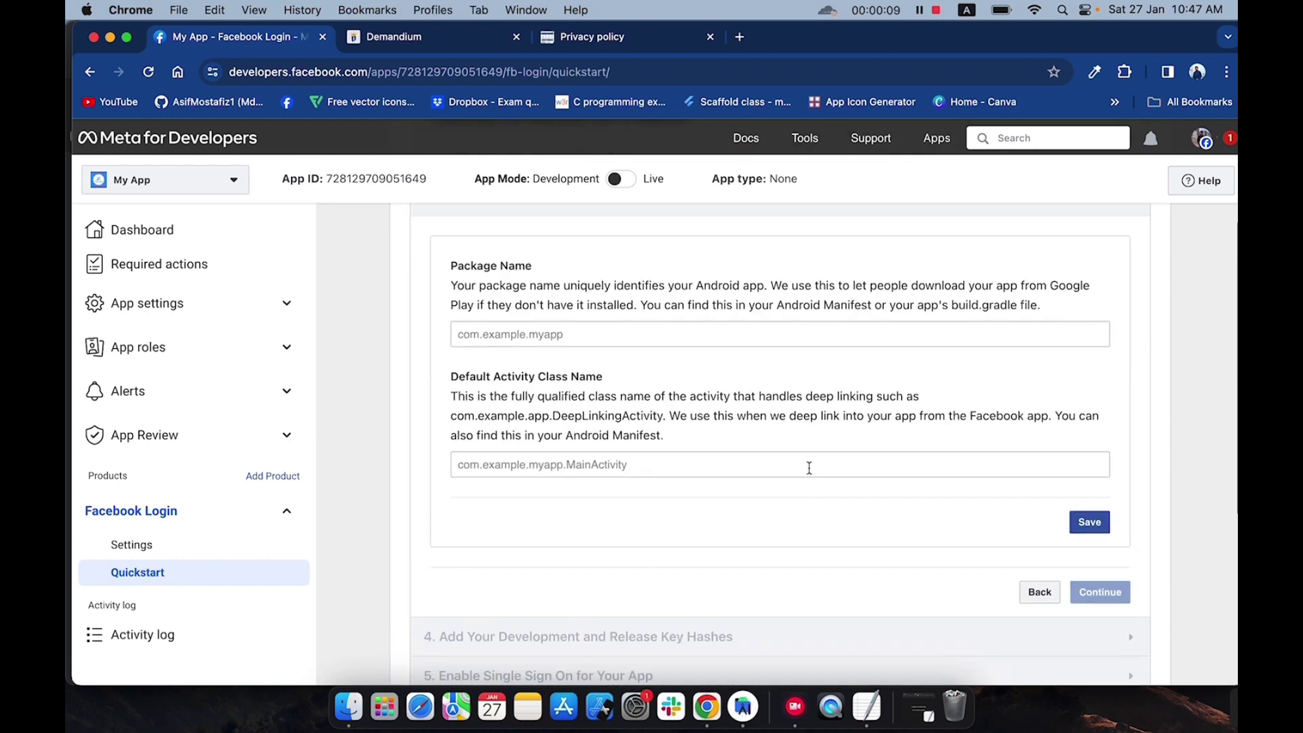
{"action": "scroll", "coordinate": [787, 461], "scroll_direction": "up", "scroll_amount": 1}
{"action": "left_click", "coordinate": [543, 352]}
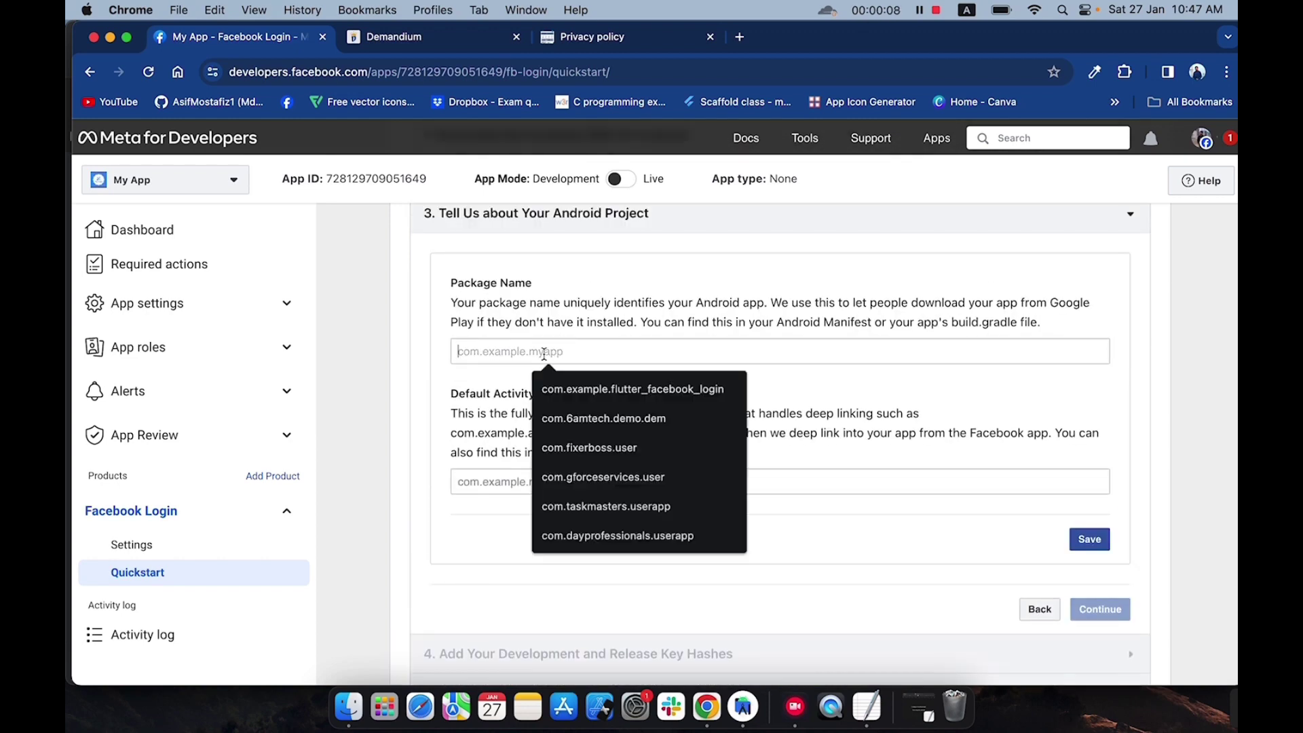
{"action": "left_click", "coordinate": [542, 292]}
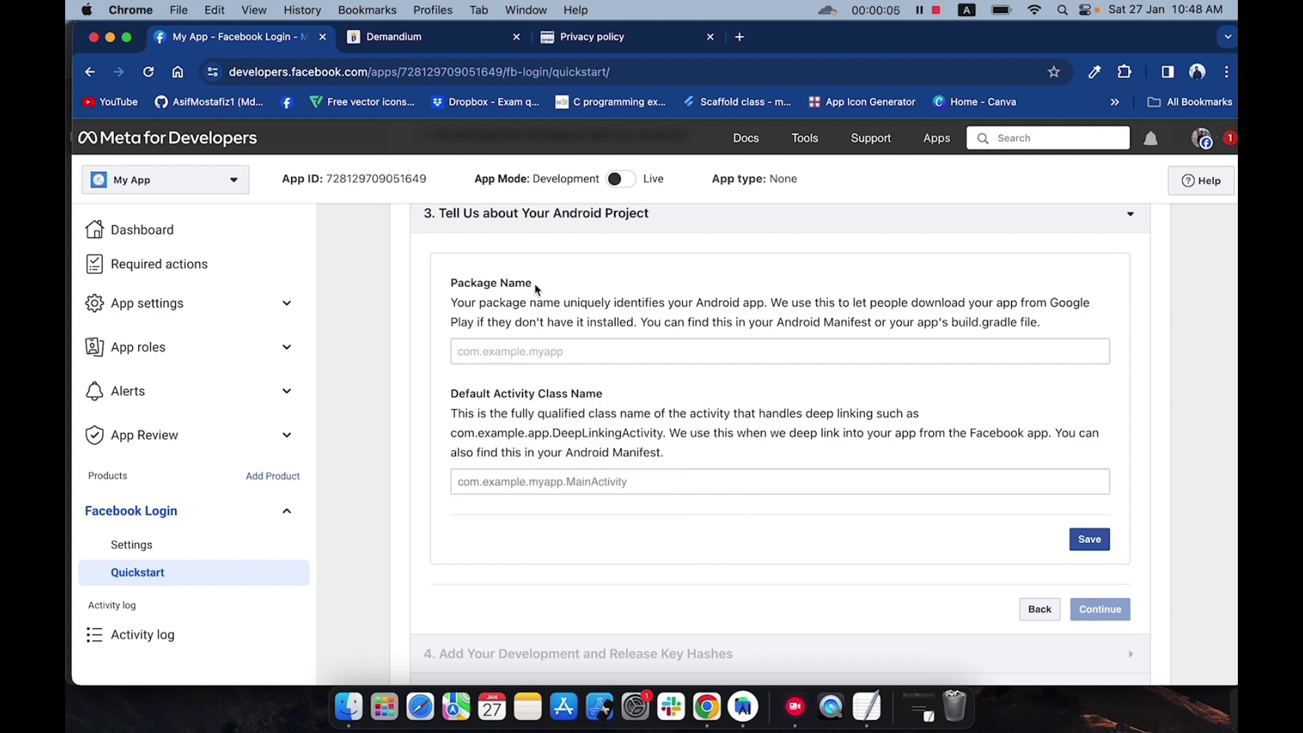
{"action": "left_click_drag", "start_coordinate": [536, 292], "coordinate": [451, 285]}
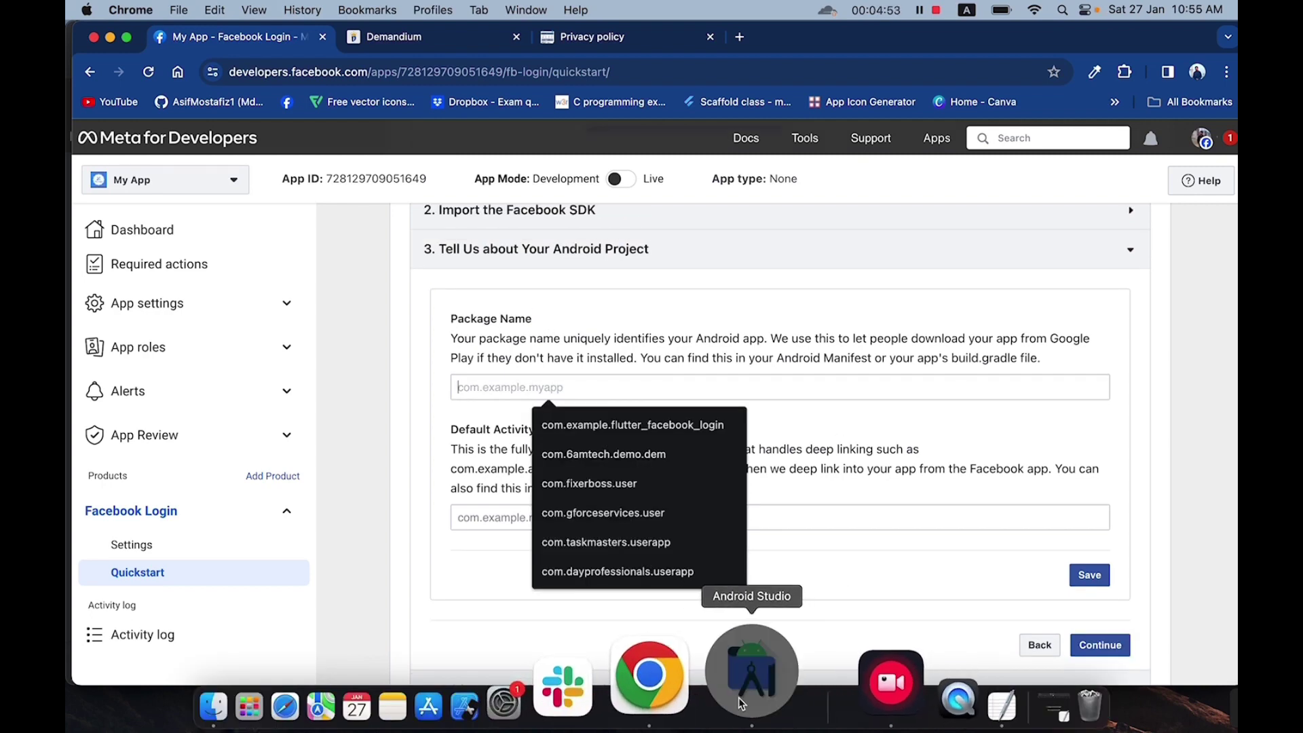
Switch to Android Studio, open AndroidManifest.xml and copy the package name com.yourDomain.userapp.
{"action": "left_click", "coordinate": [744, 706]}
{"action": "scroll", "coordinate": [316, 395], "scroll_direction": "down", "scroll_amount": 4}
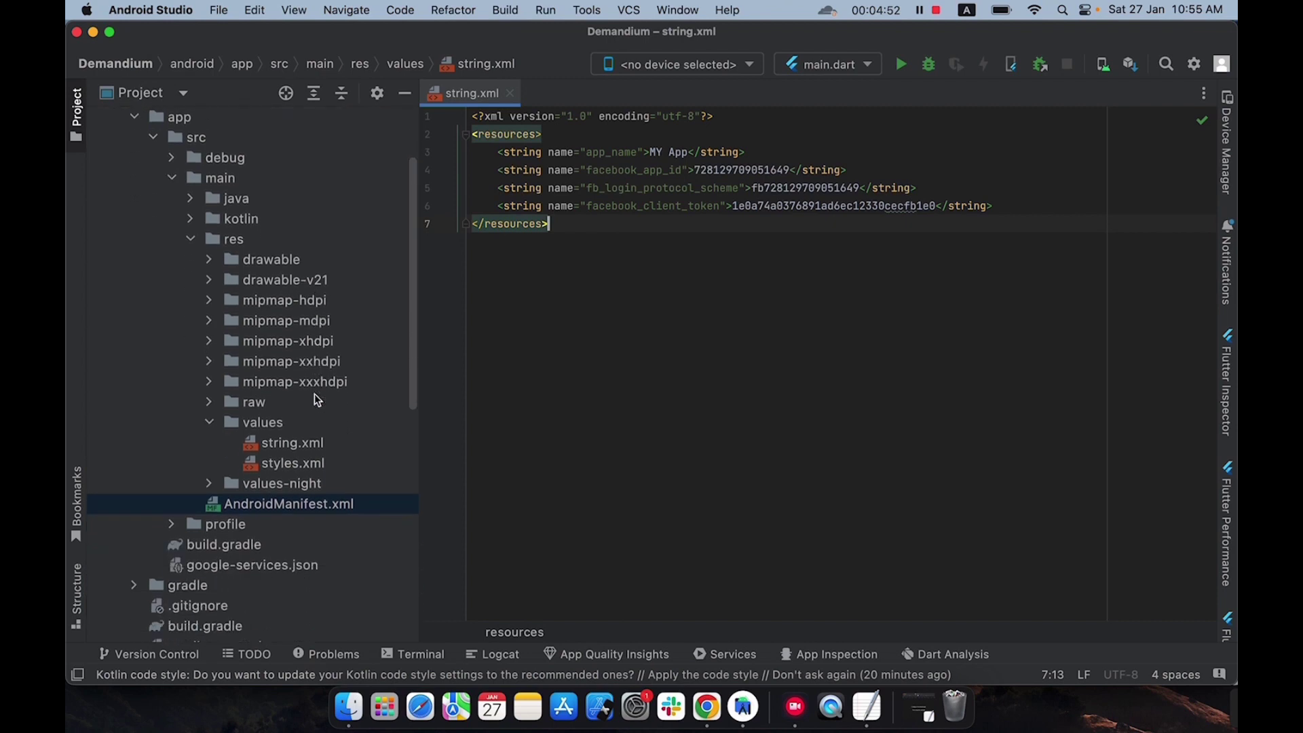
{"action": "double_click", "coordinate": [297, 486]}
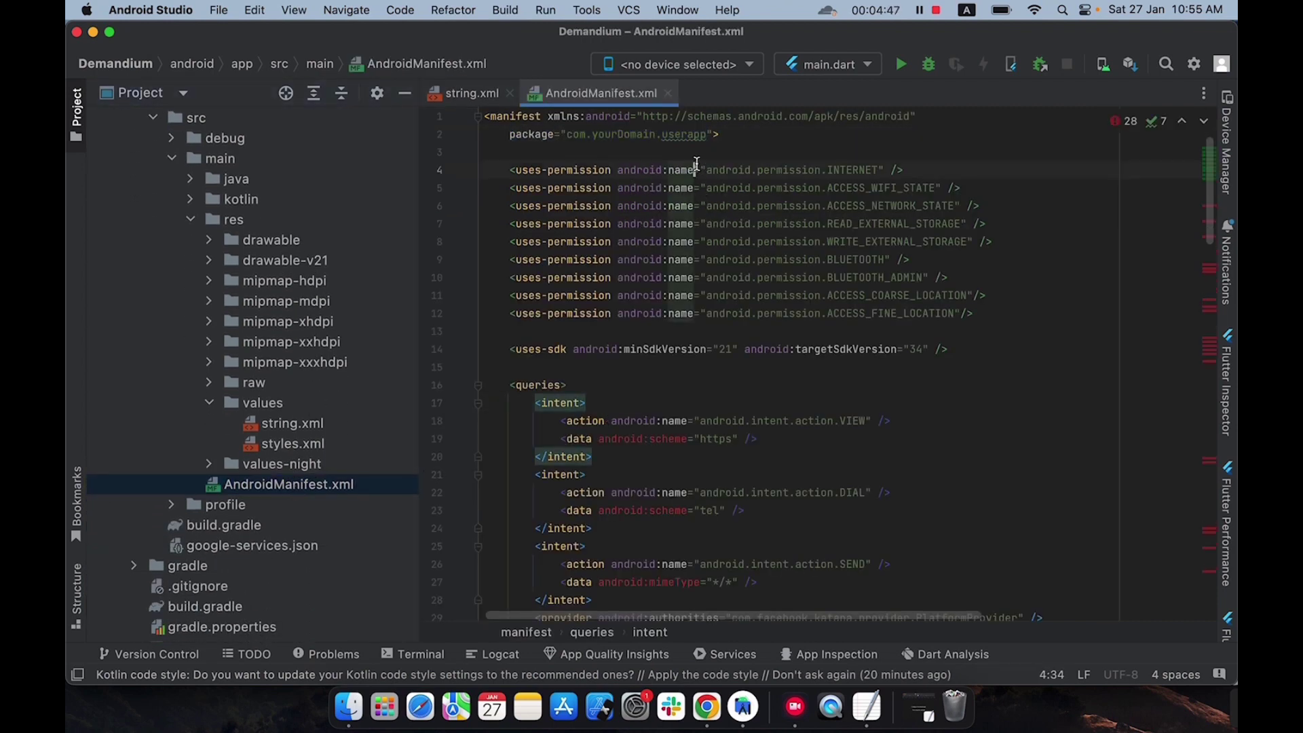
{"action": "left_click_drag", "start_coordinate": [709, 134], "coordinate": [569, 137]}
{"action": "right_click", "coordinate": [581, 140]}
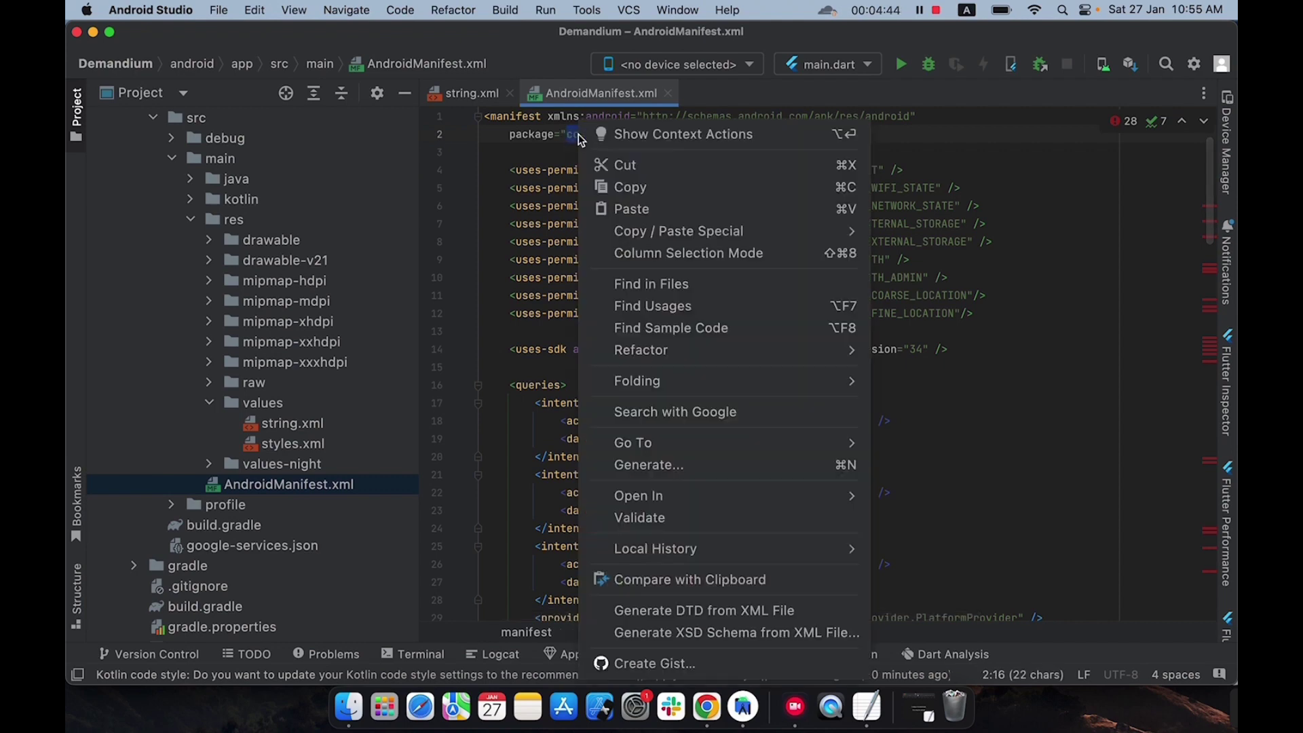
{"action": "left_click", "coordinate": [631, 186]}
Switch to Chrome and enter com.yourDomain.userapp as the Package Name of the Android project.
{"action": "left_click", "coordinate": [711, 685]}
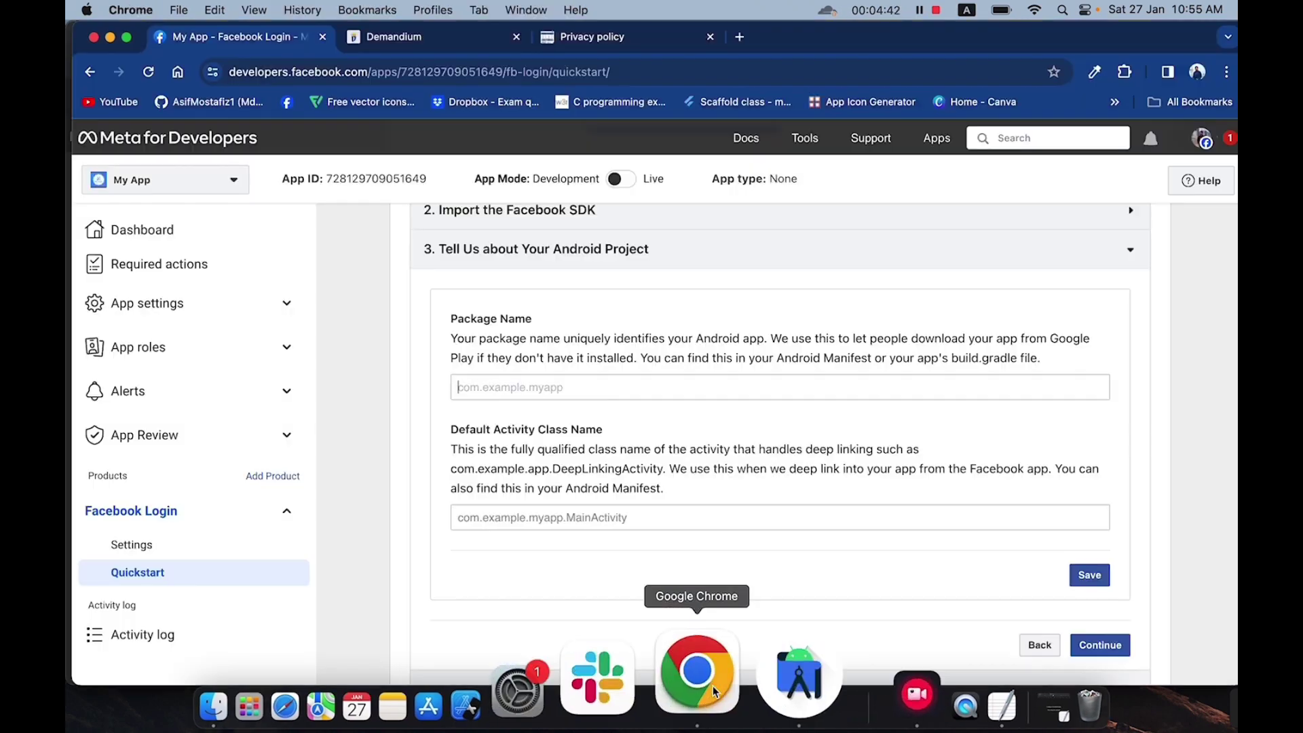
{"action": "right_click", "coordinate": [501, 389]}
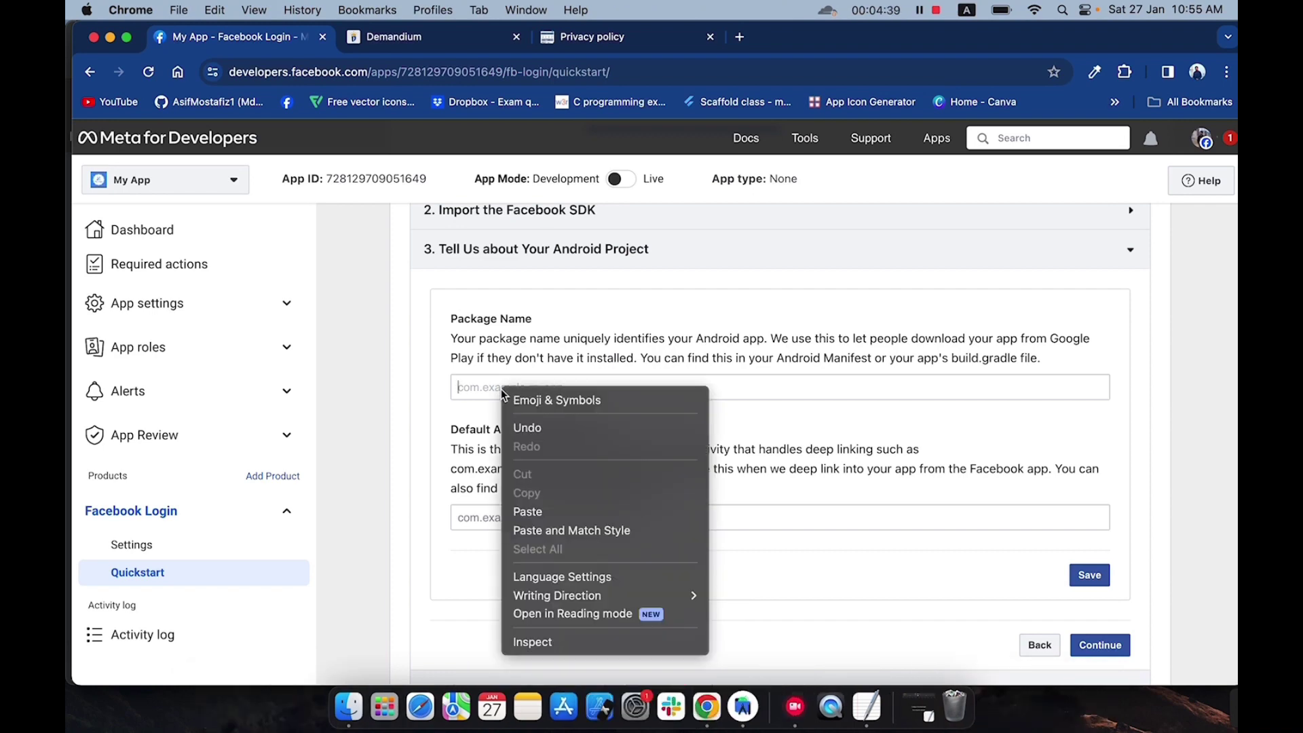
{"action": "left_click", "coordinate": [534, 511]}
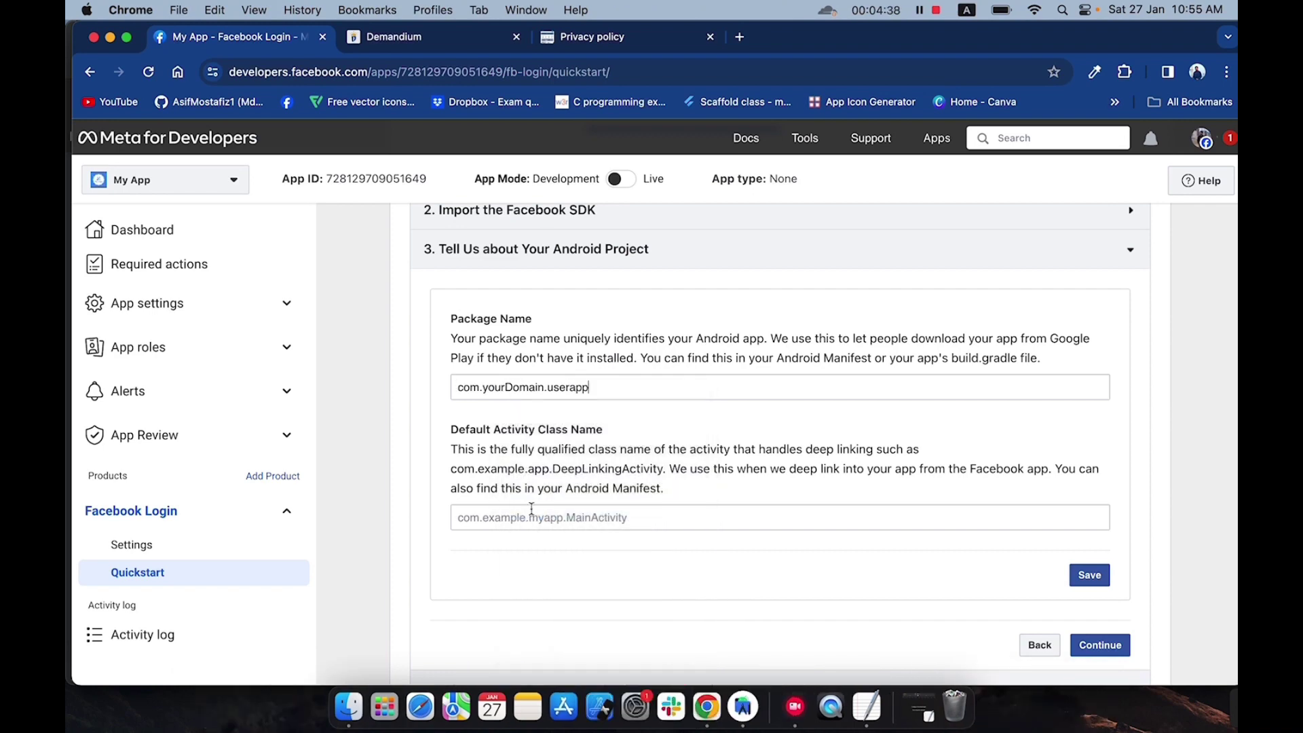
Set the Default Activity Class Name to com.yourDomain.userapp.MainActivity.
{"action": "left_click", "coordinate": [495, 518]}
{"action": "right_click", "coordinate": [495, 518]}
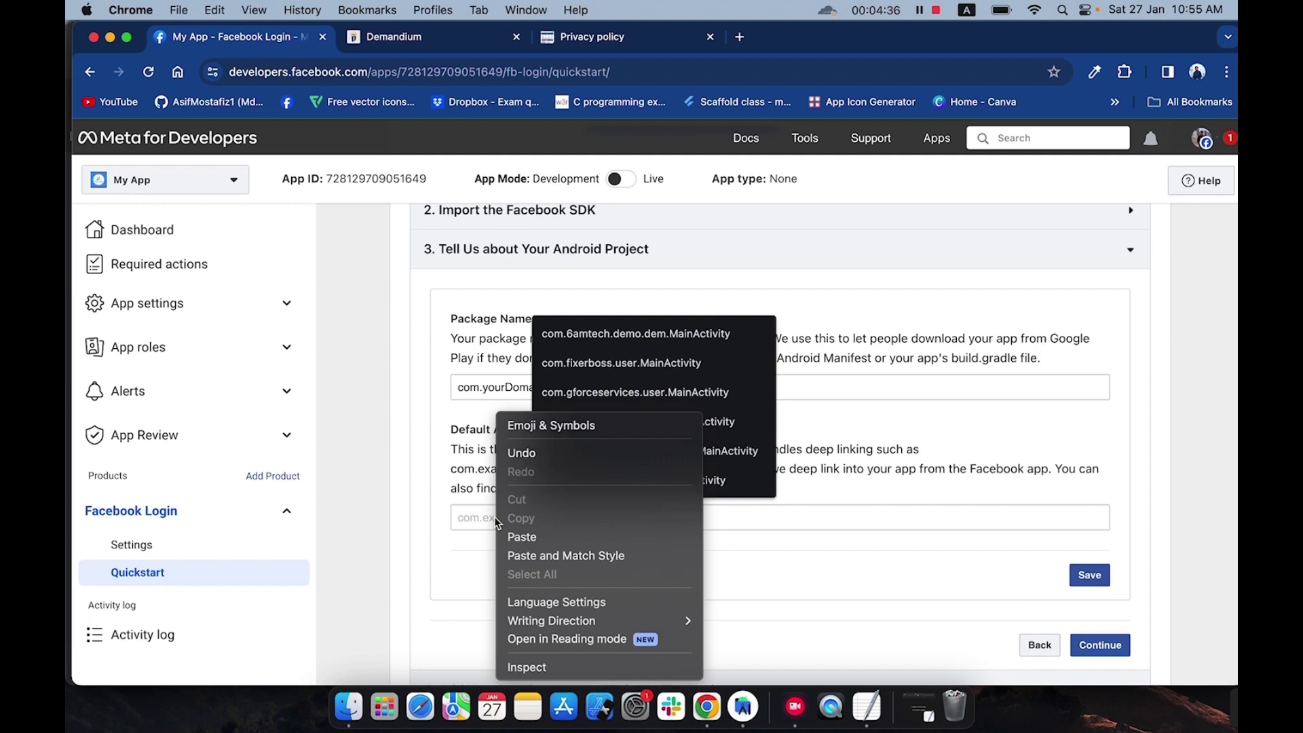
{"action": "left_click", "coordinate": [524, 538]}
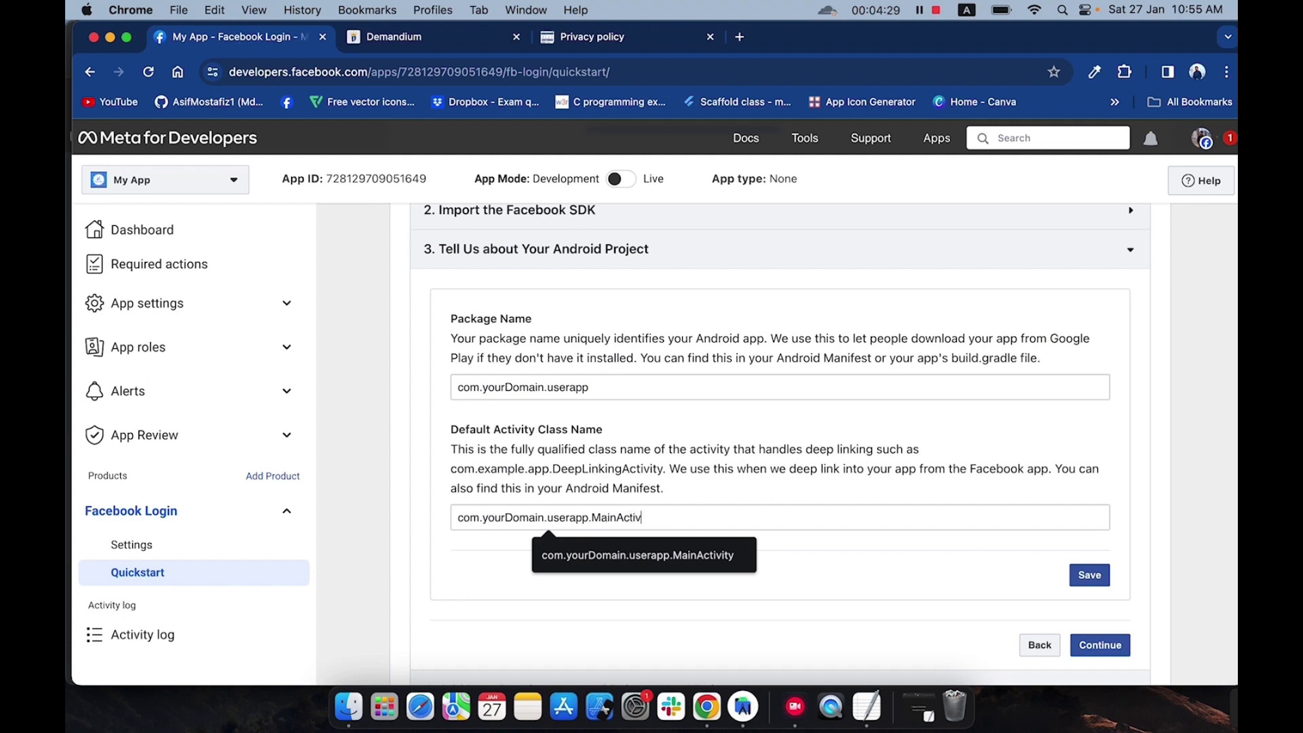
{"action": "type", "text": ".MainActivity"}
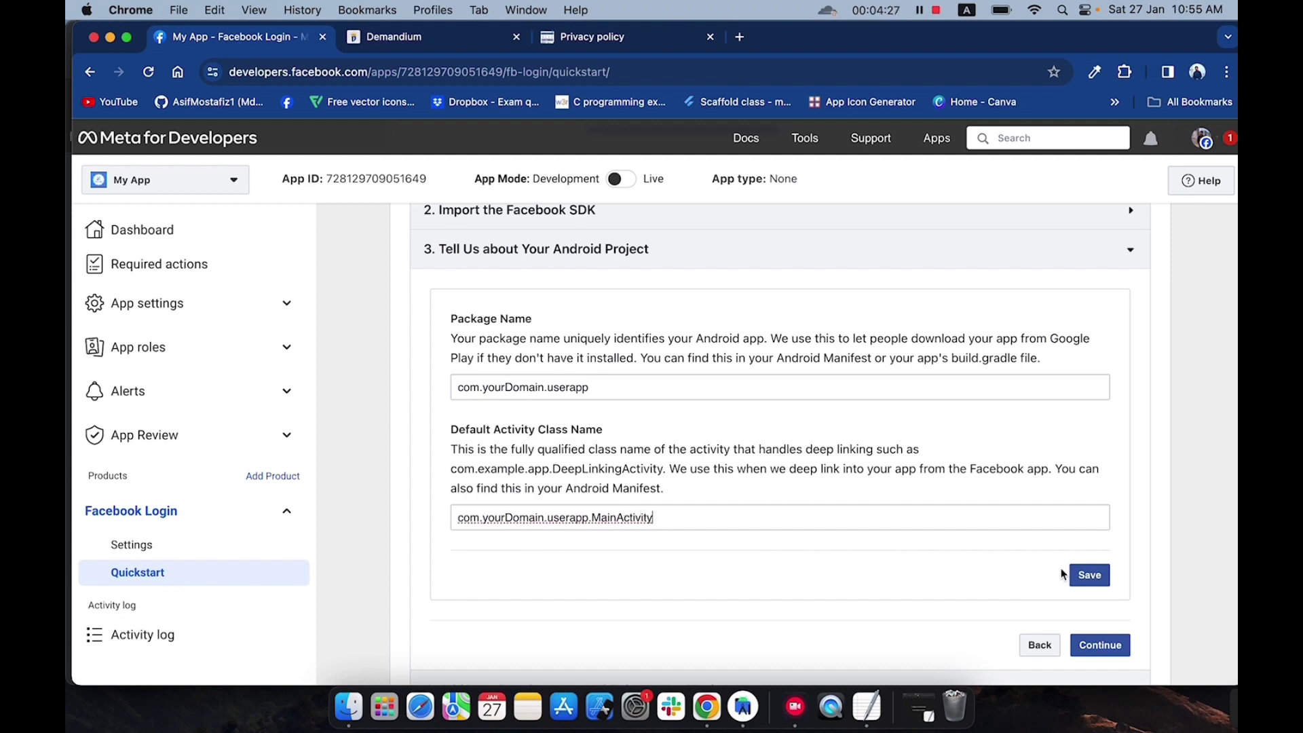
Save the Android project details and continue to the development and release key hashes stage.
{"action": "left_click", "coordinate": [1082, 578]}
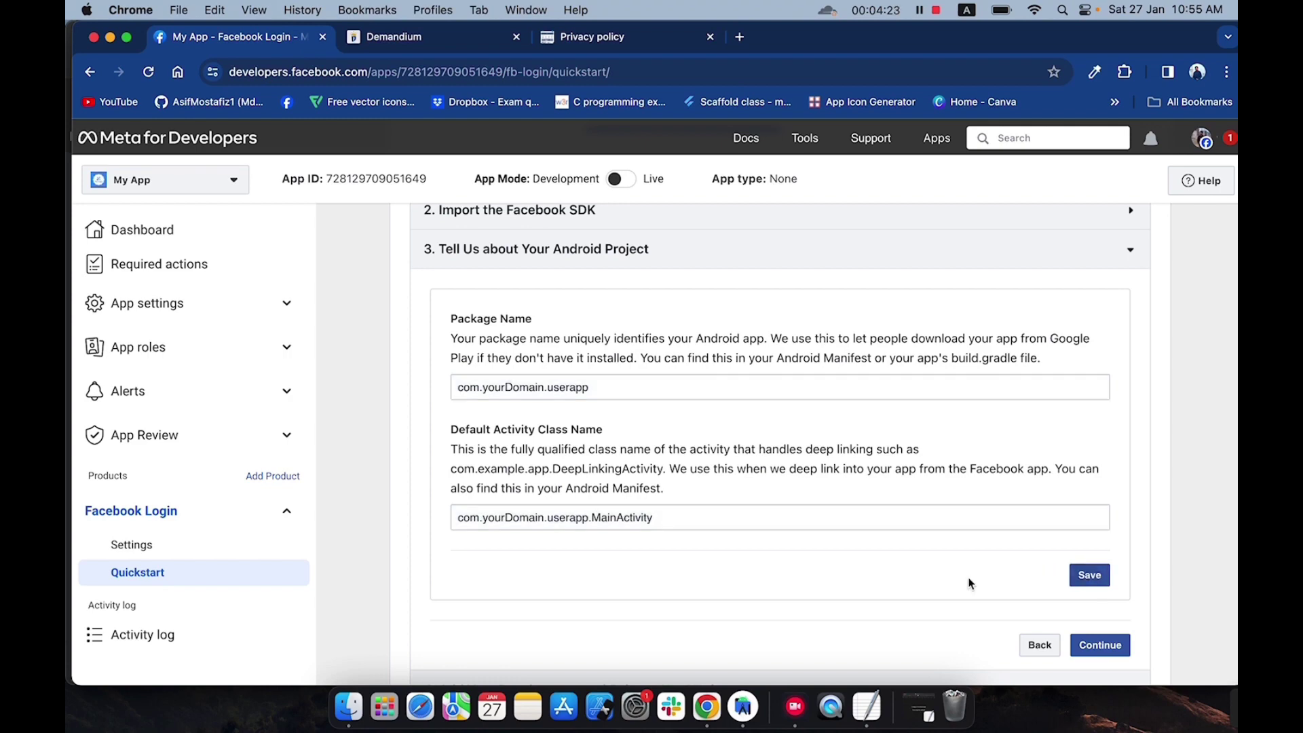
{"action": "scroll", "coordinate": [977, 582], "scroll_direction": "down", "scroll_amount": 2}
{"action": "left_click", "coordinate": [1098, 535]}
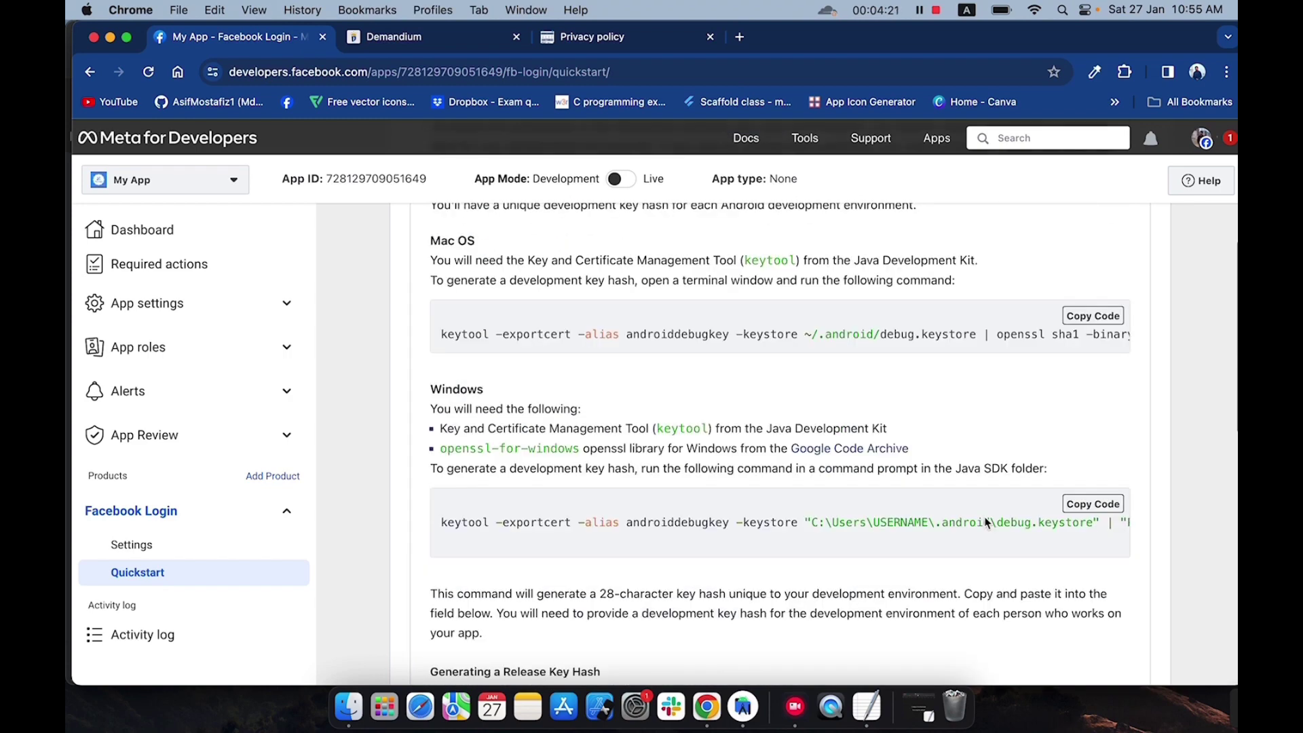
Review the development key hash instructions and copy the Mac OS keytool command.
{"action": "scroll", "coordinate": [986, 522], "scroll_direction": "down", "scroll_amount": 10}
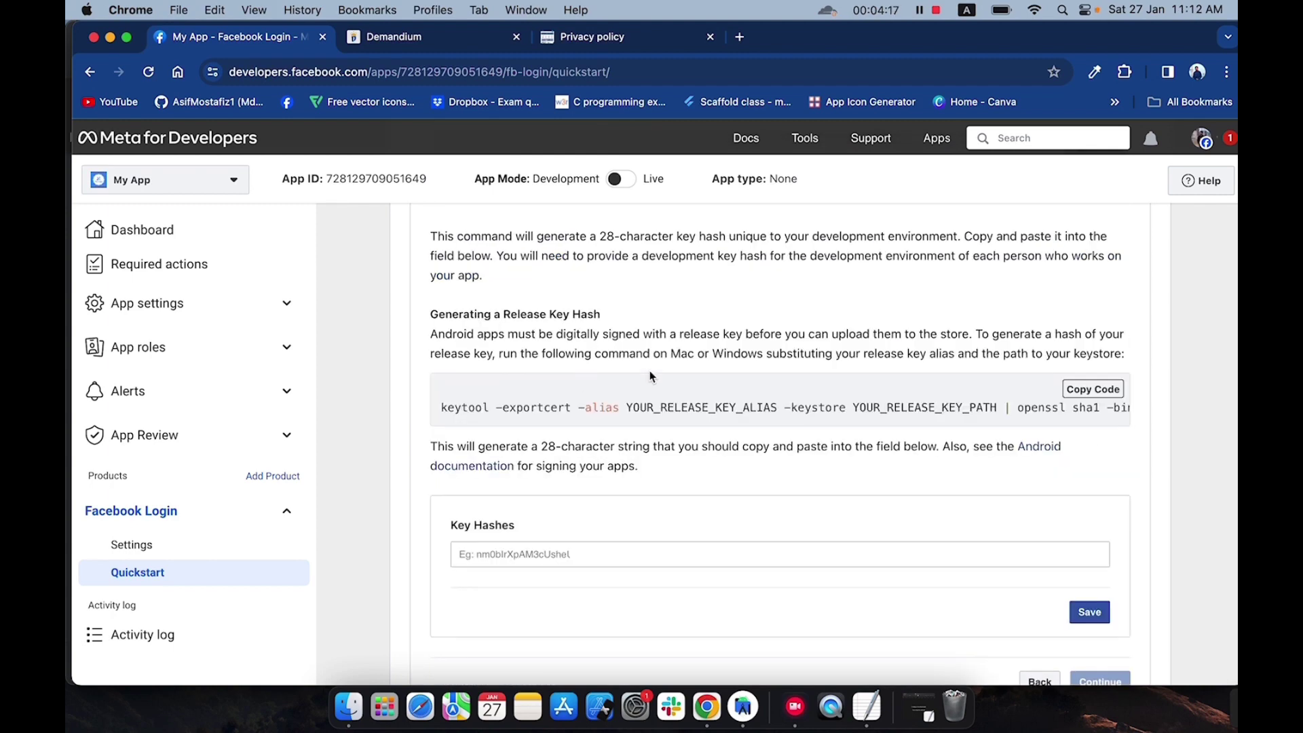
{"action": "scroll", "coordinate": [764, 358], "scroll_direction": "up", "scroll_amount": 8}
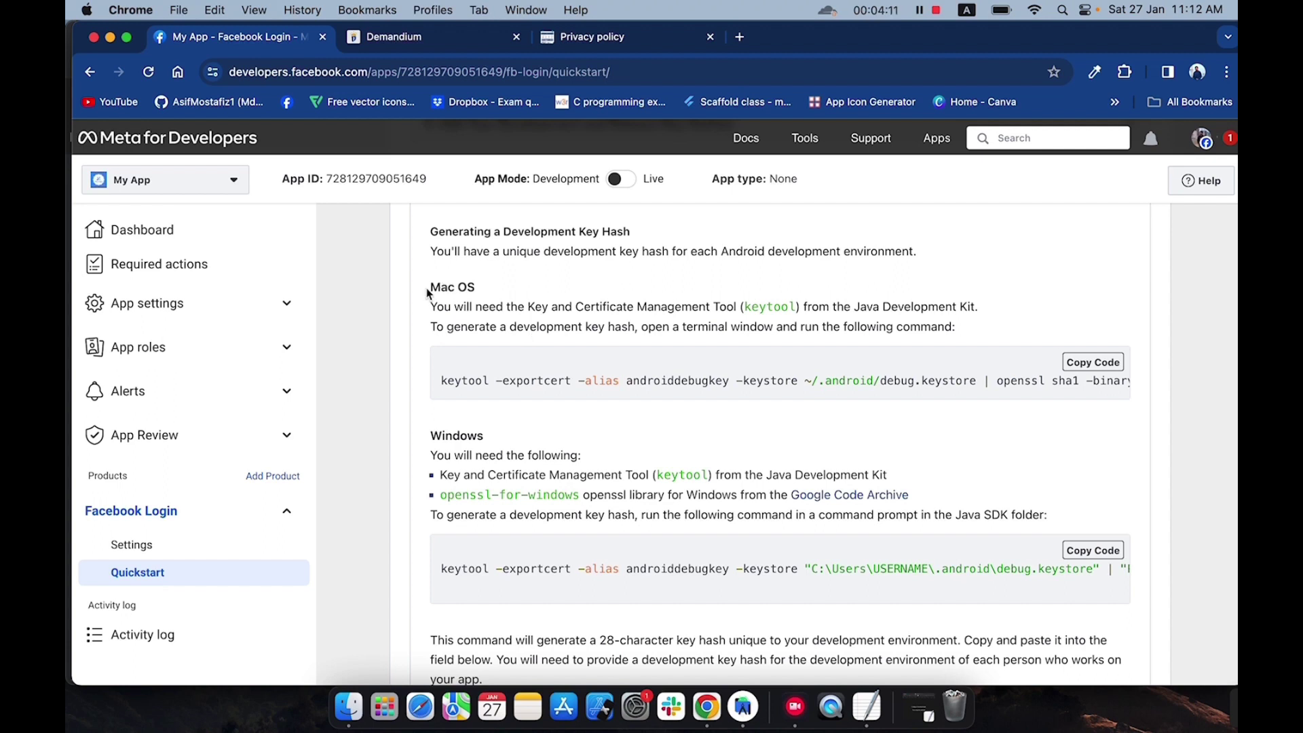
{"action": "left_click_drag", "start_coordinate": [428, 292], "coordinate": [508, 295]}
{"action": "left_click_drag", "start_coordinate": [431, 438], "coordinate": [486, 436]}
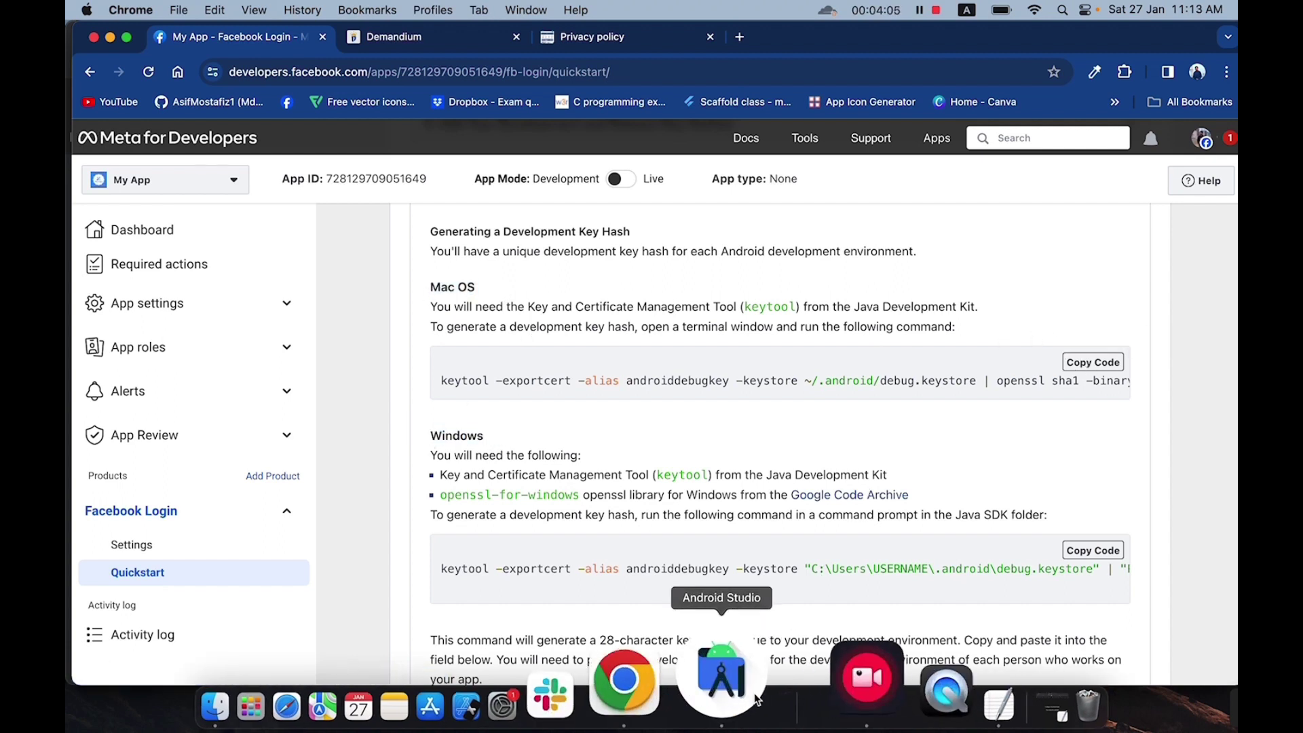
Switch to Android Studio and run the copied keytool command in the terminal, entering the keystore password.
{"action": "left_click", "coordinate": [743, 707]}
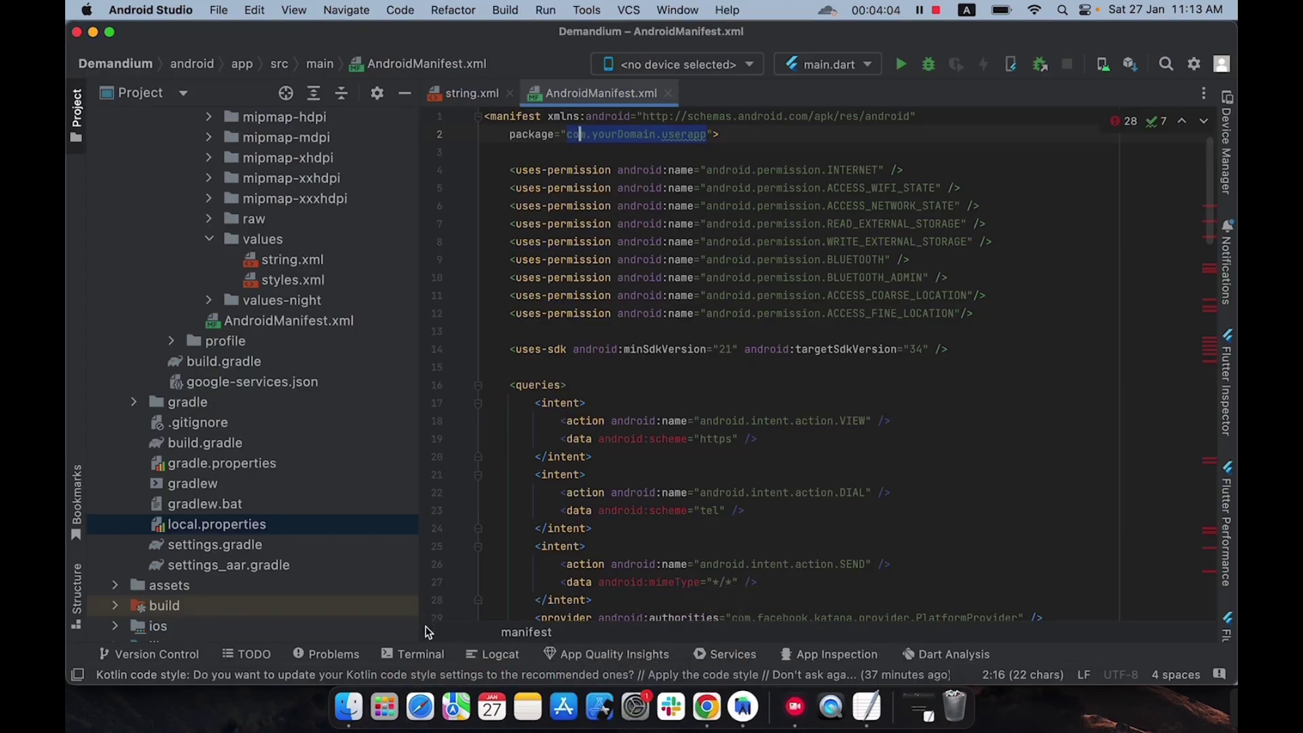
{"action": "left_click", "coordinate": [420, 653]}
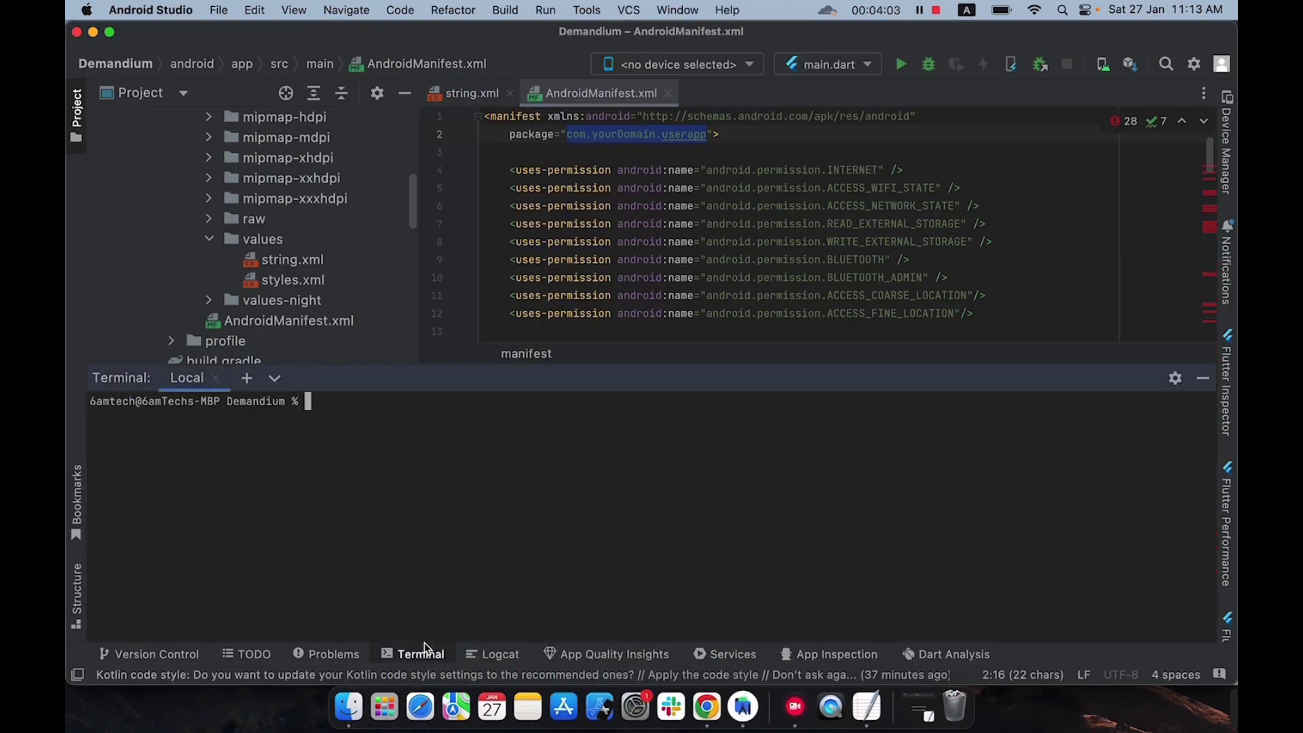
{"action": "right_click", "coordinate": [323, 405]}
{"action": "left_click", "coordinate": [360, 537]}
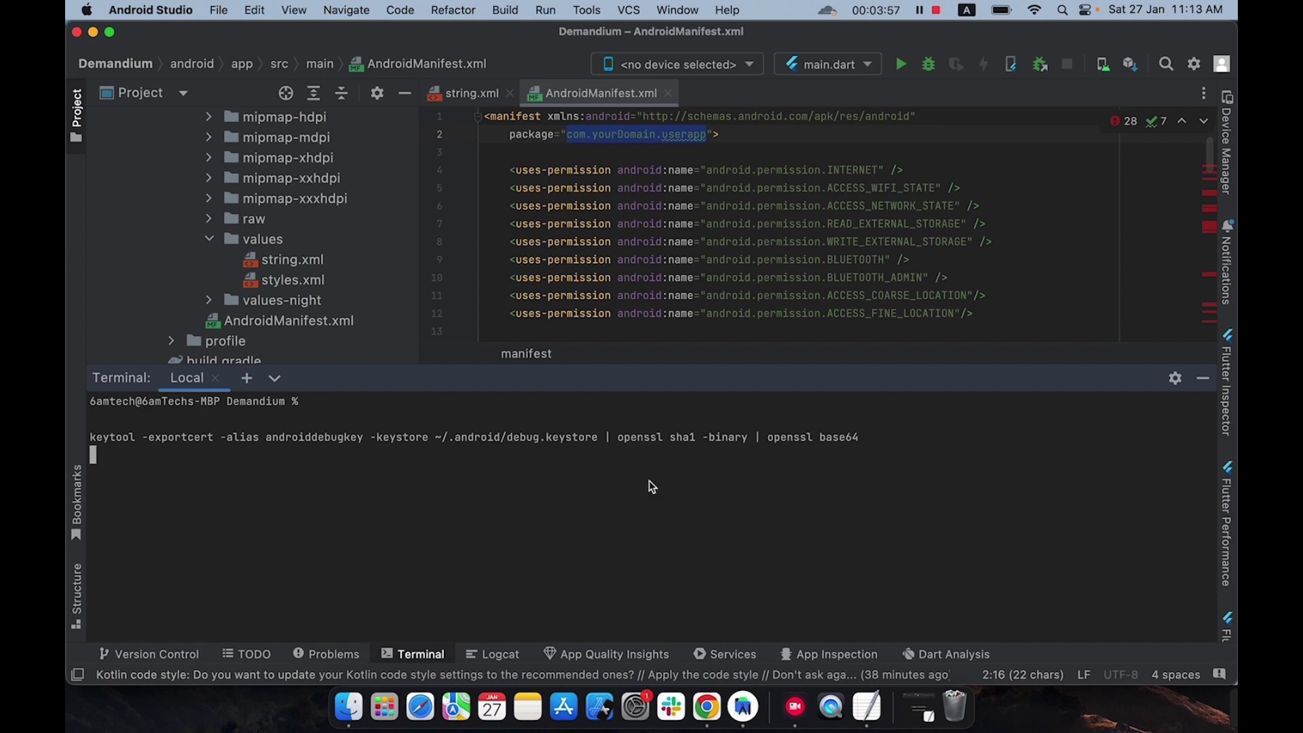
{"action": "type", "text": "android"}
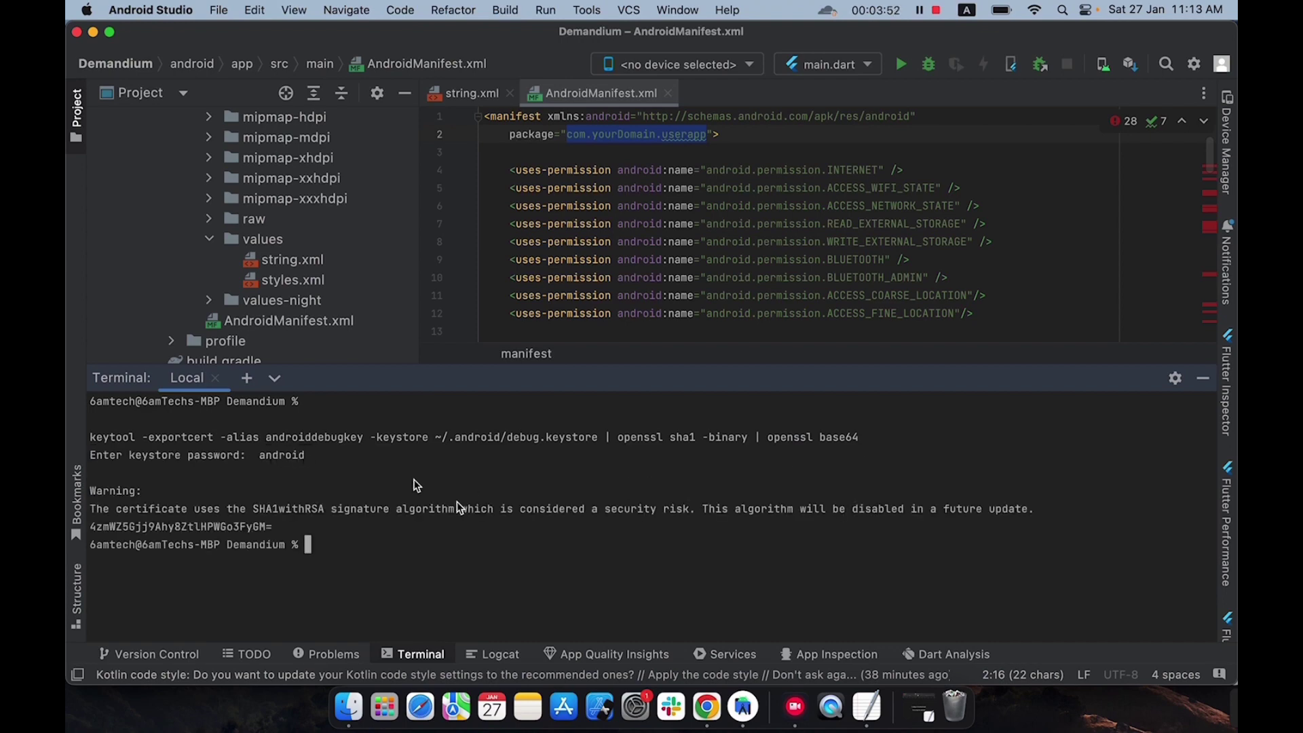
Switch to TextEdit, add a note about the keystore password prompt and the password to enter, and minimize the document.
{"action": "left_click", "coordinate": [867, 706]}
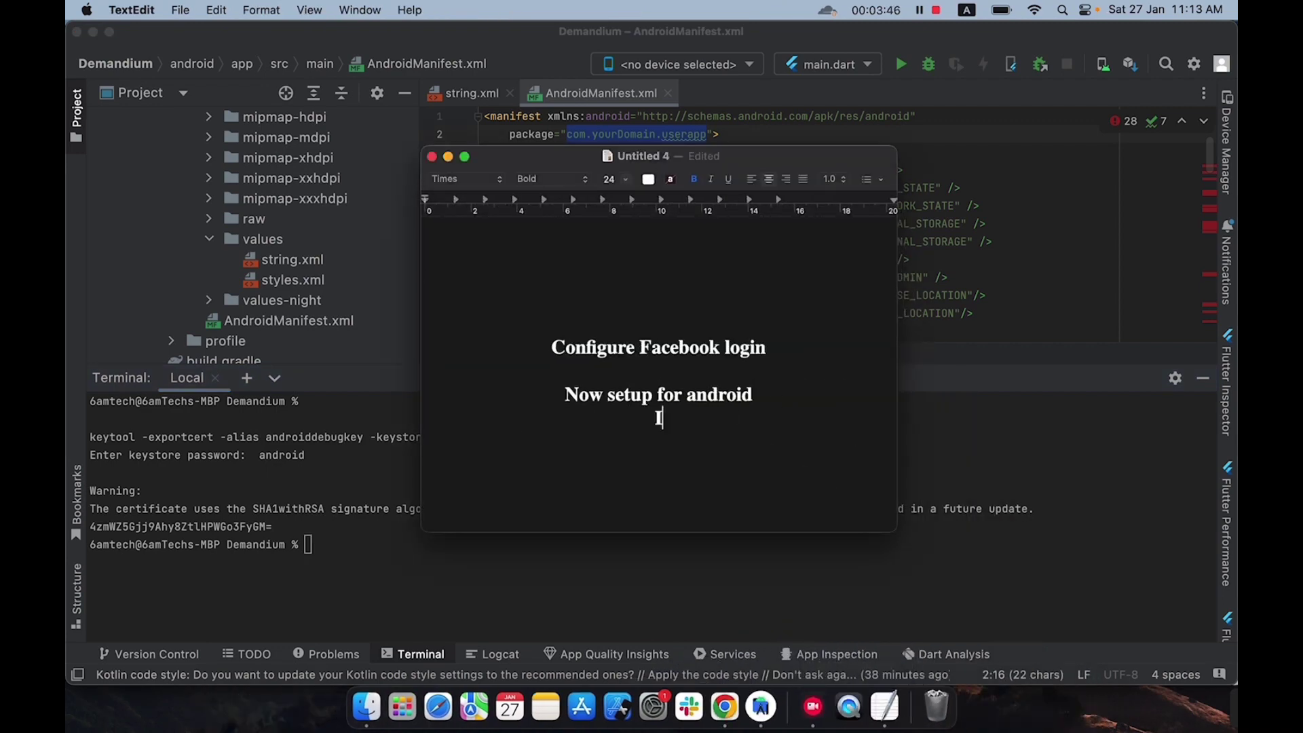
{"action": "type", "text": "It will ask you to en"}
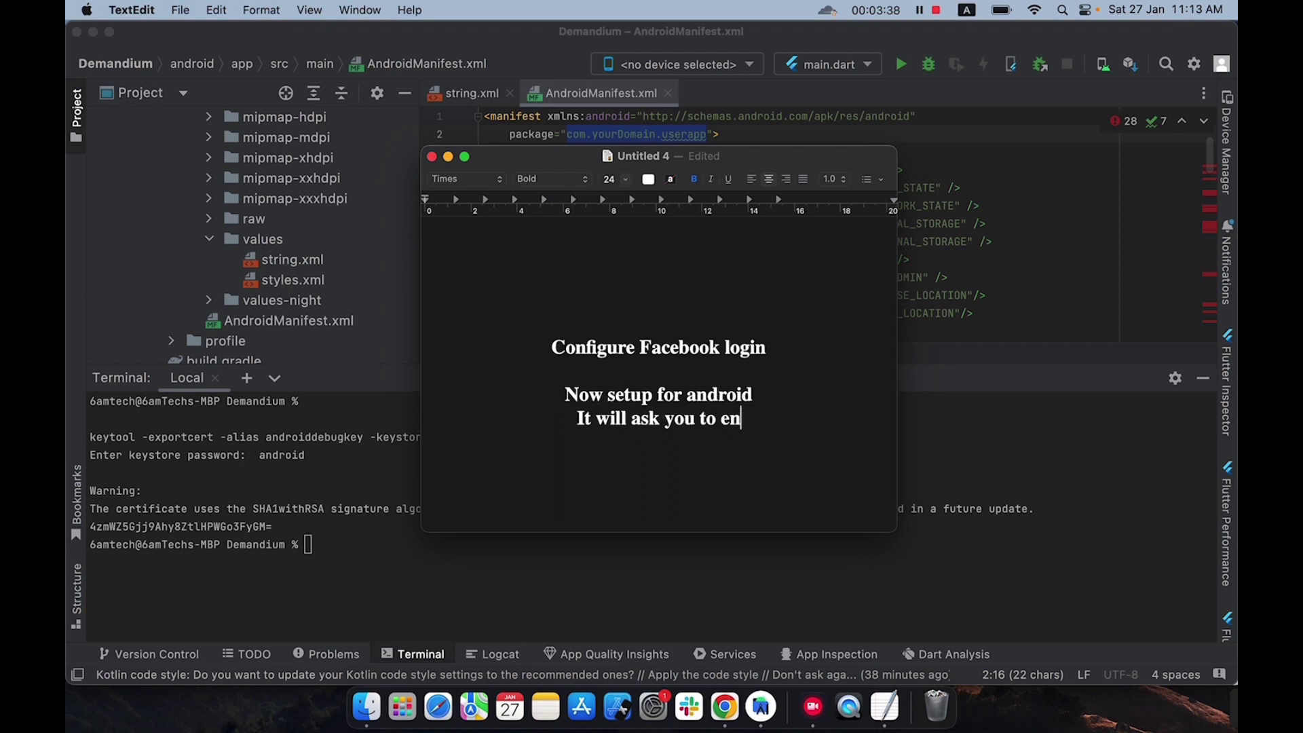
{"action": "type", "text": "ter the keysto"}
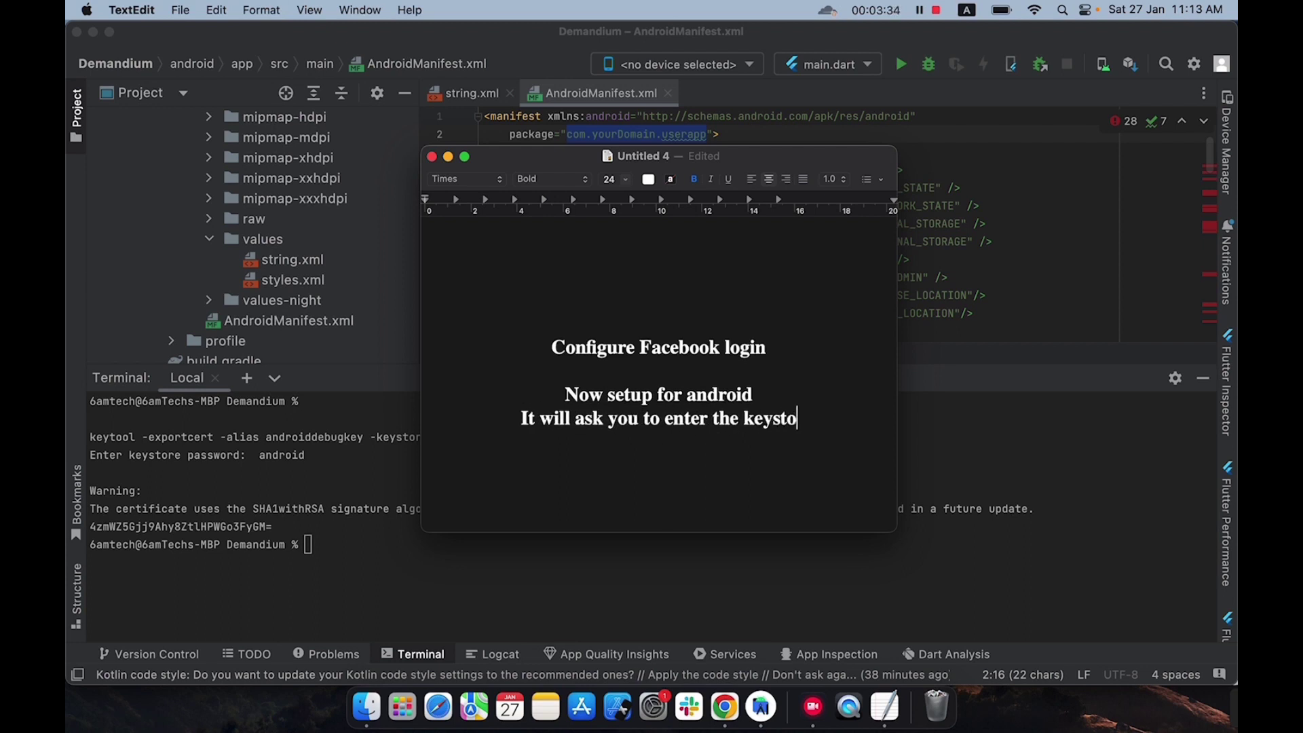
{"action": "type", "text": "ne password the"}
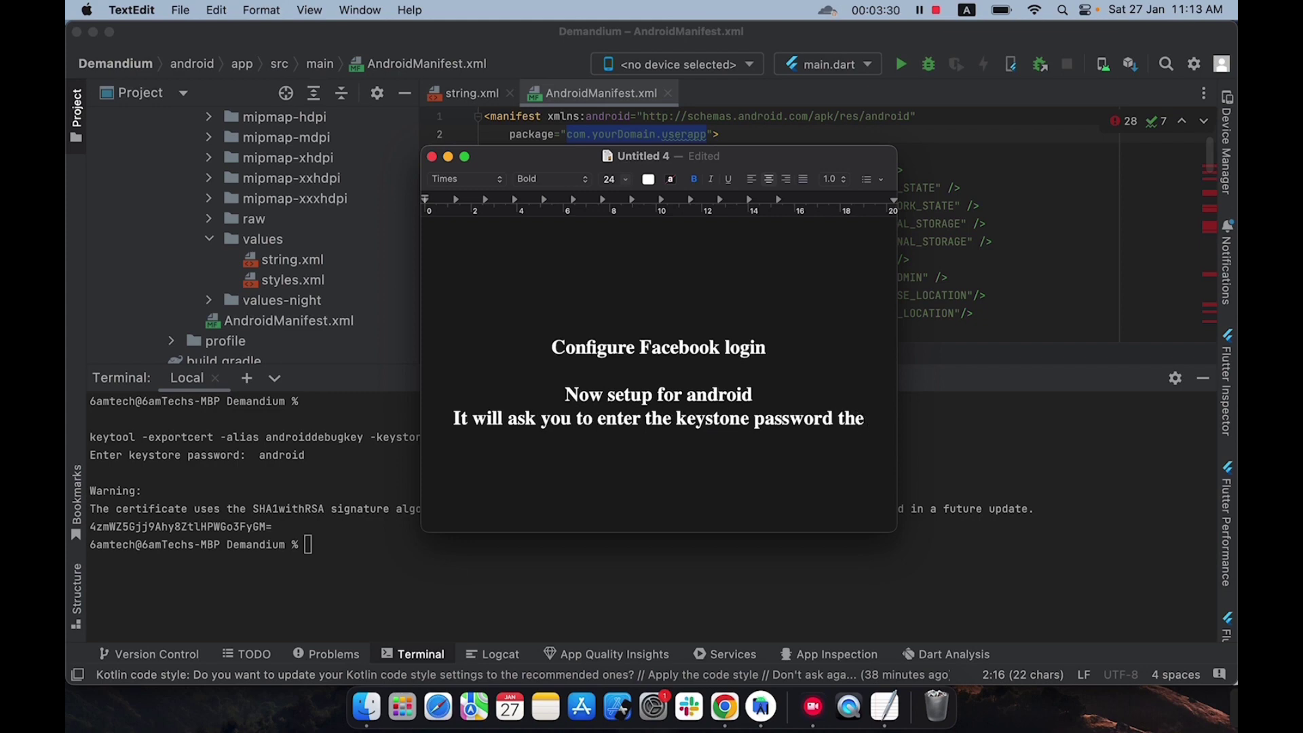
{"action": "type", "text": " key store passw"}
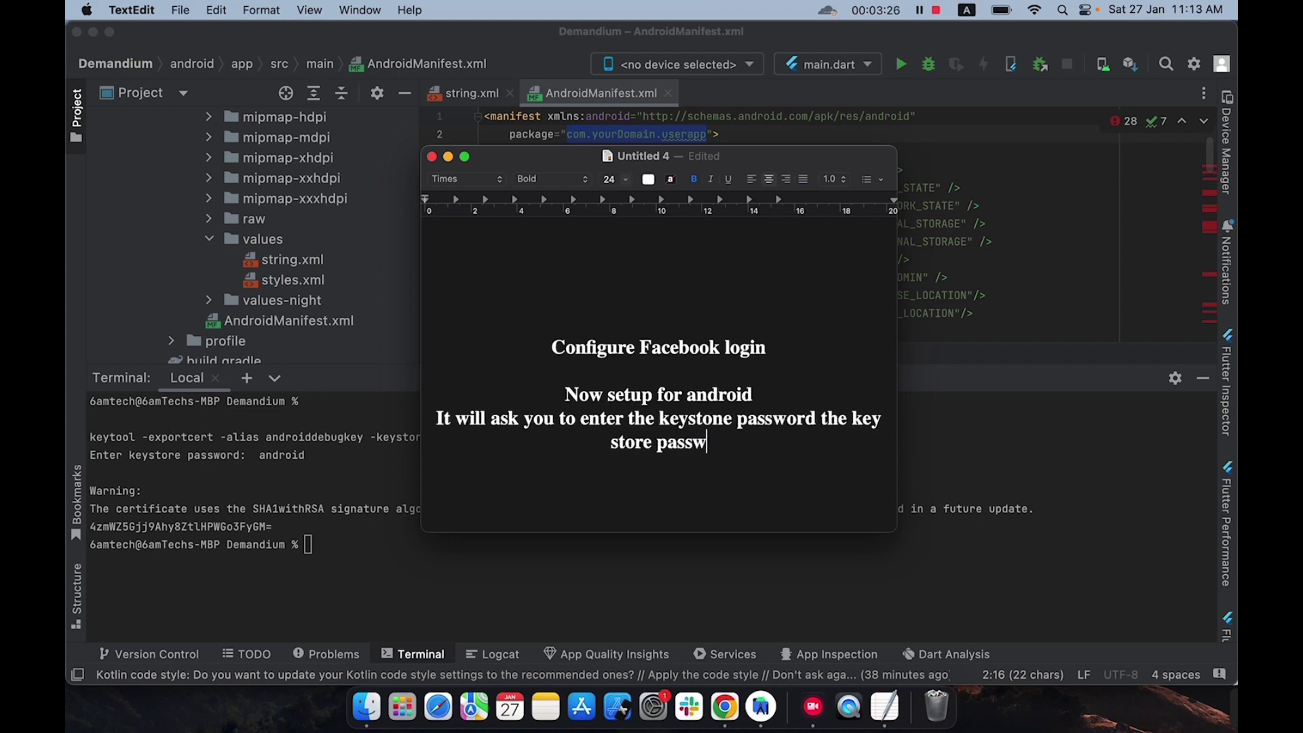
{"action": "type", "text": "ord will be an"}
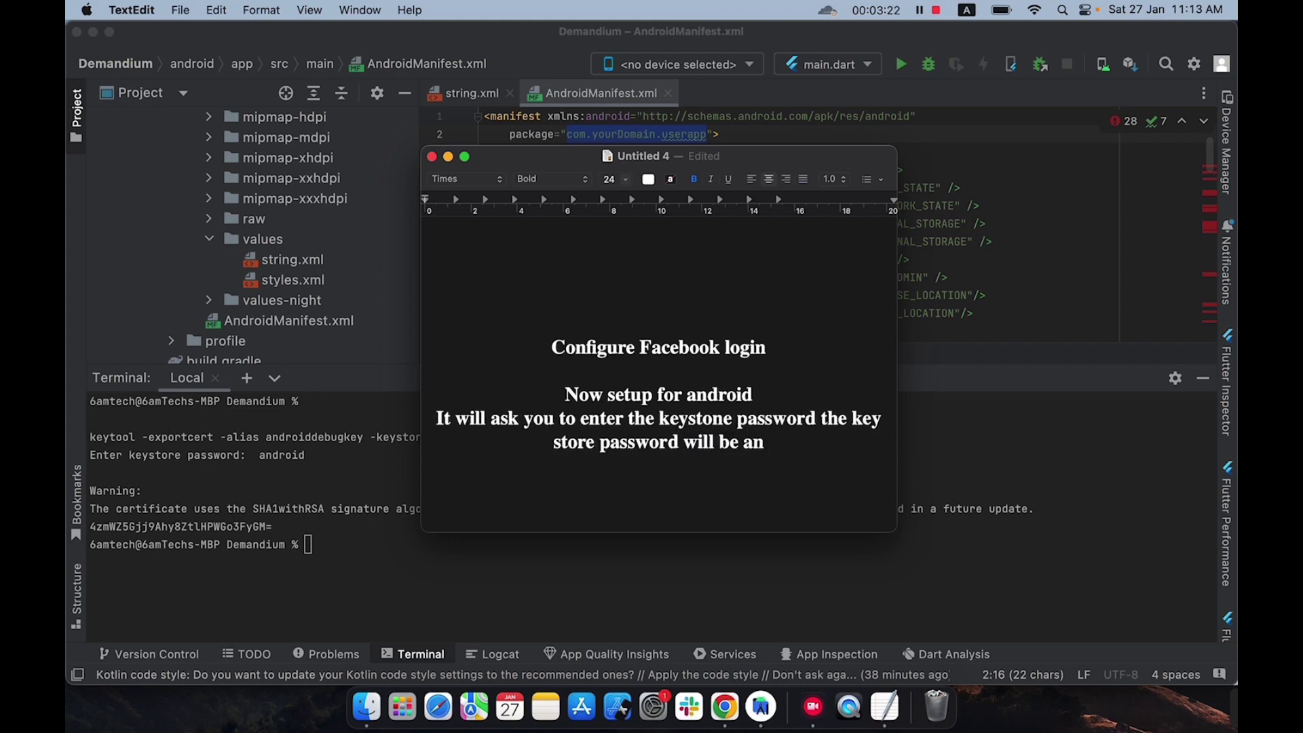
{"action": "type", "text": "droid"}
{"action": "double_click", "coordinate": [724, 443]}
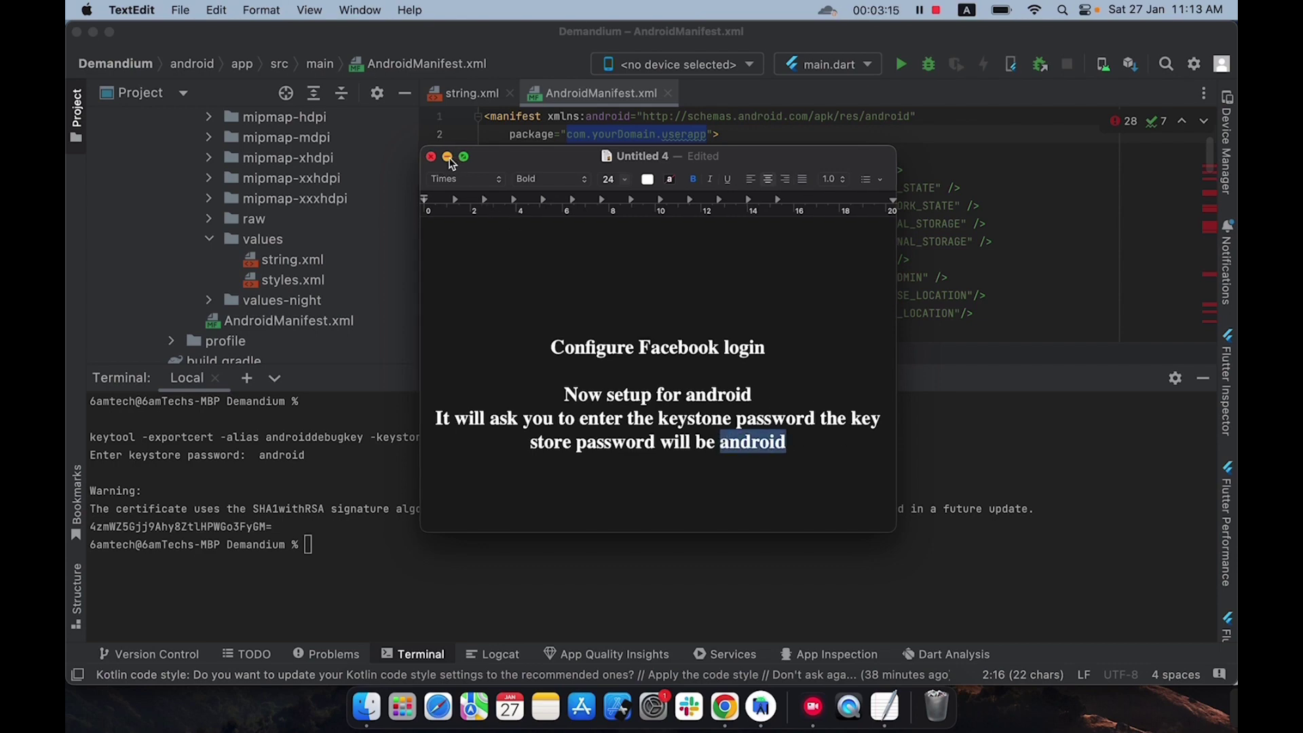
{"action": "left_click", "coordinate": [448, 157]}
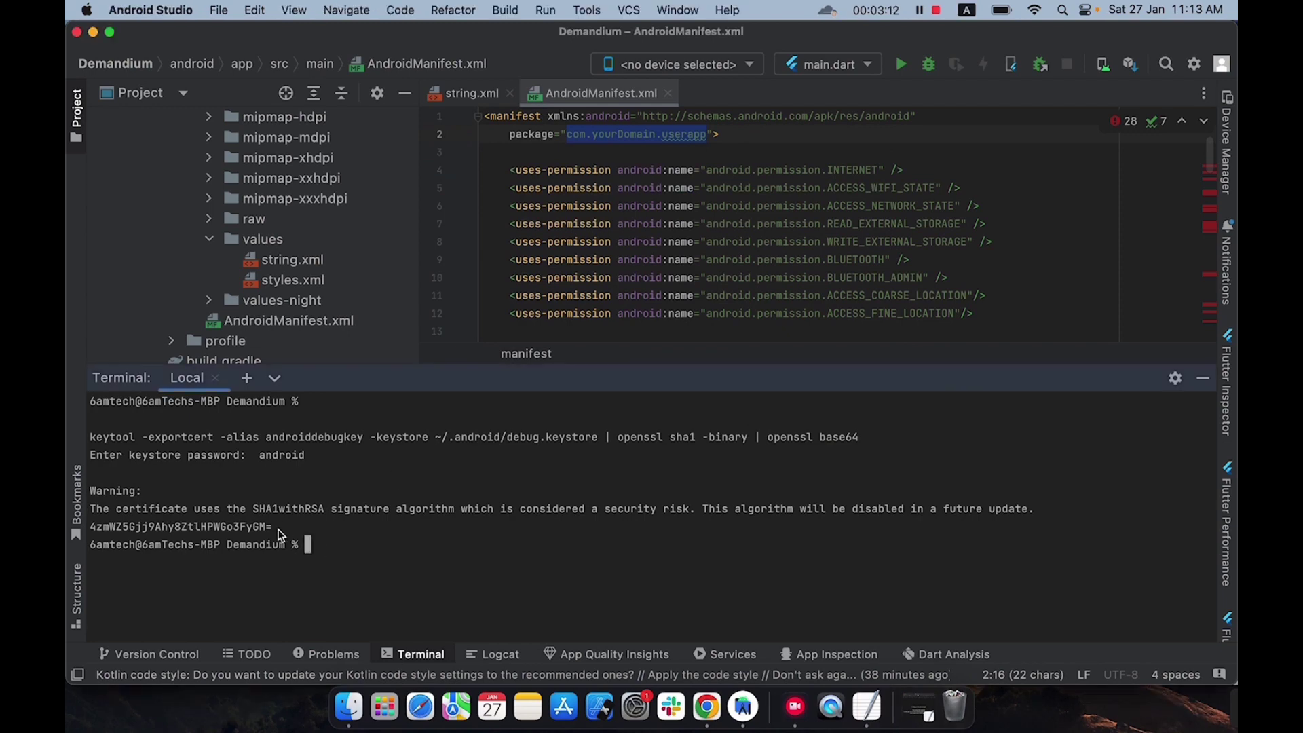
Copy the generated key hash from the Android Studio terminal output and switch to Chrome.
{"action": "left_click_drag", "start_coordinate": [275, 530], "coordinate": [108, 528]}
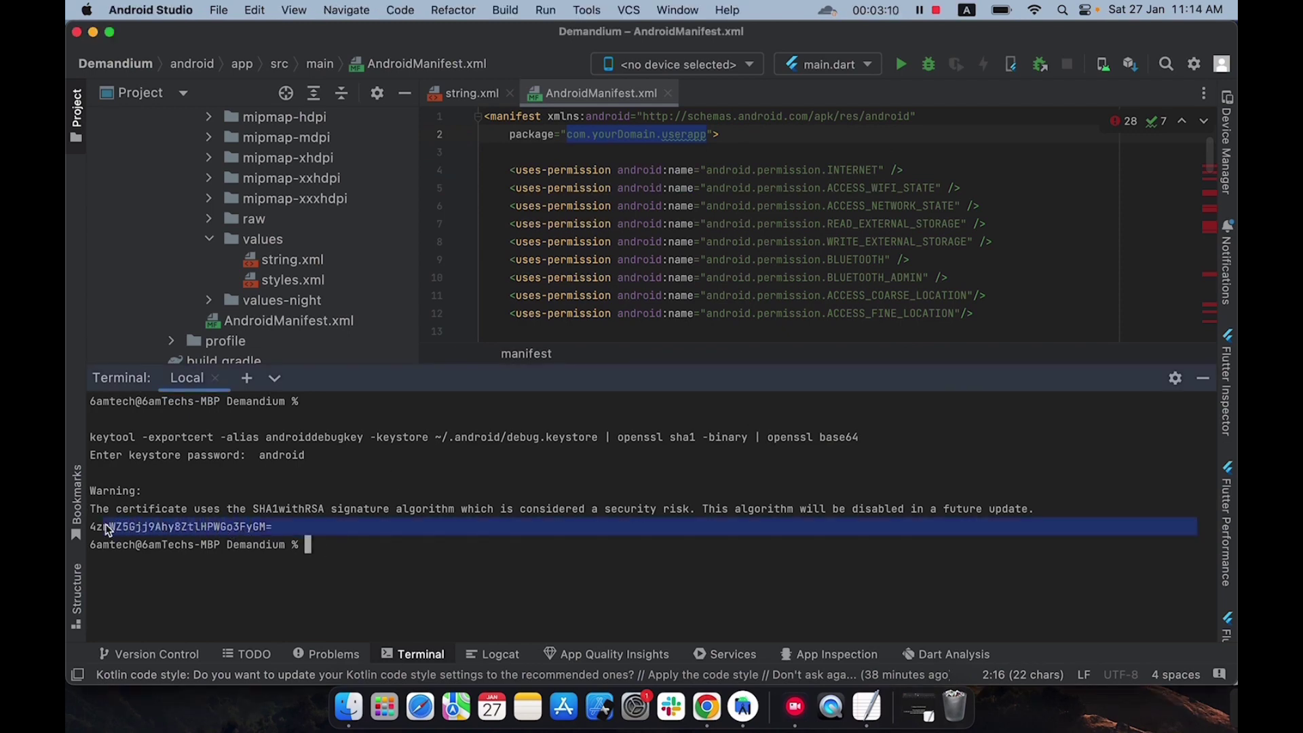
{"action": "right_click", "coordinate": [102, 529]}
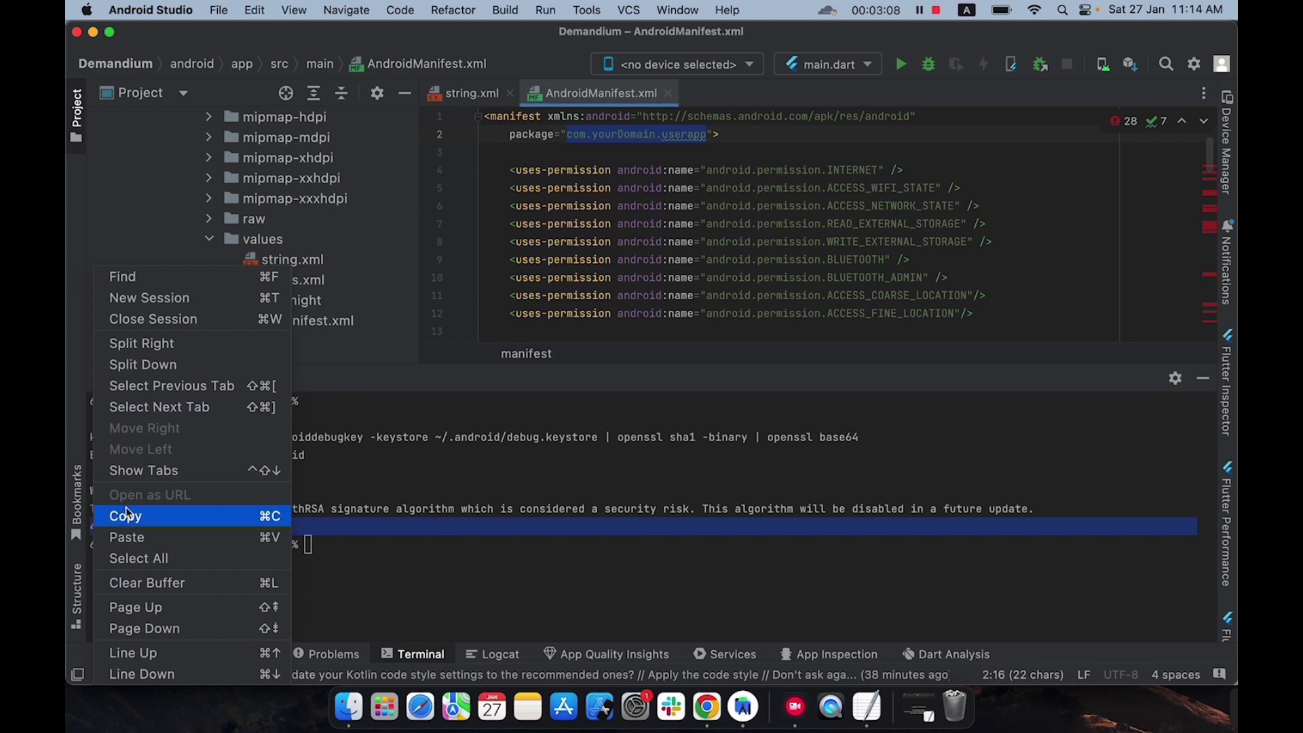
{"action": "left_click", "coordinate": [129, 516]}
{"action": "left_click", "coordinate": [708, 694]}
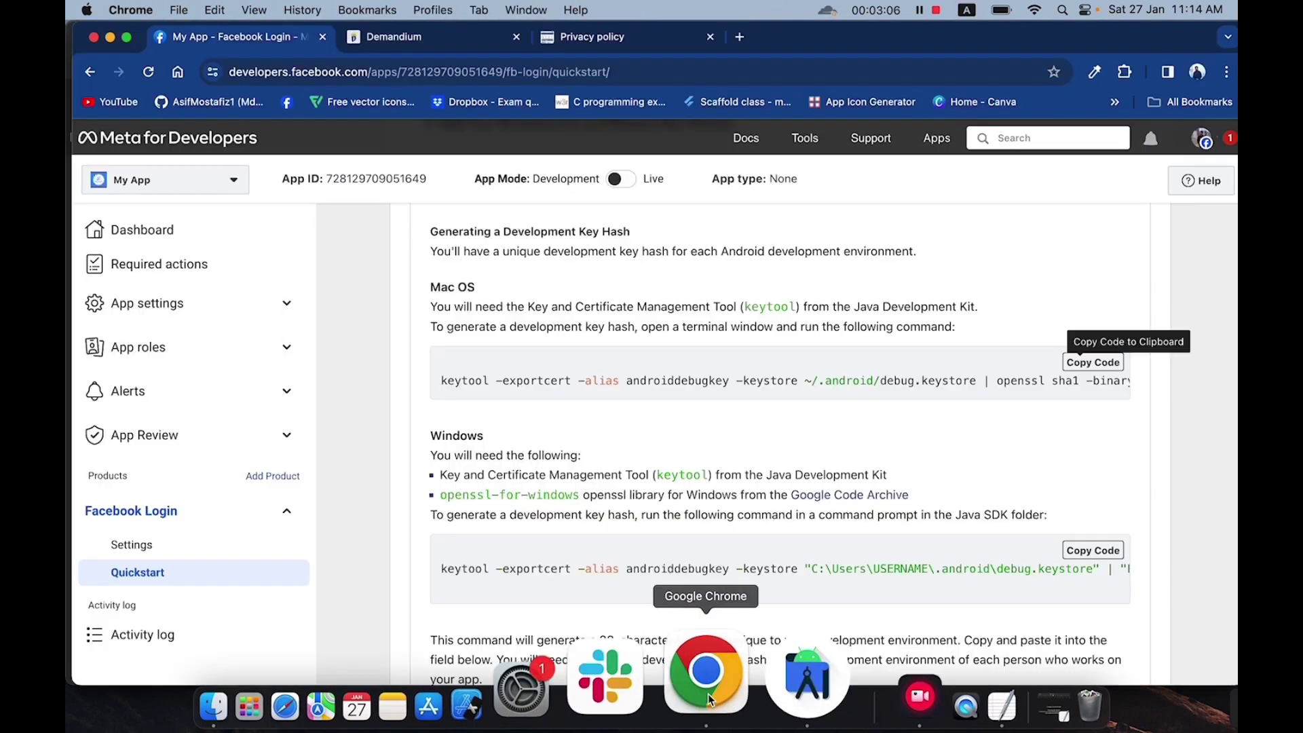
Paste the copied key hash into Key Hashes, save it and continue to the single sign on stage.
{"action": "scroll", "coordinate": [681, 509], "scroll_direction": "down", "scroll_amount": 10}
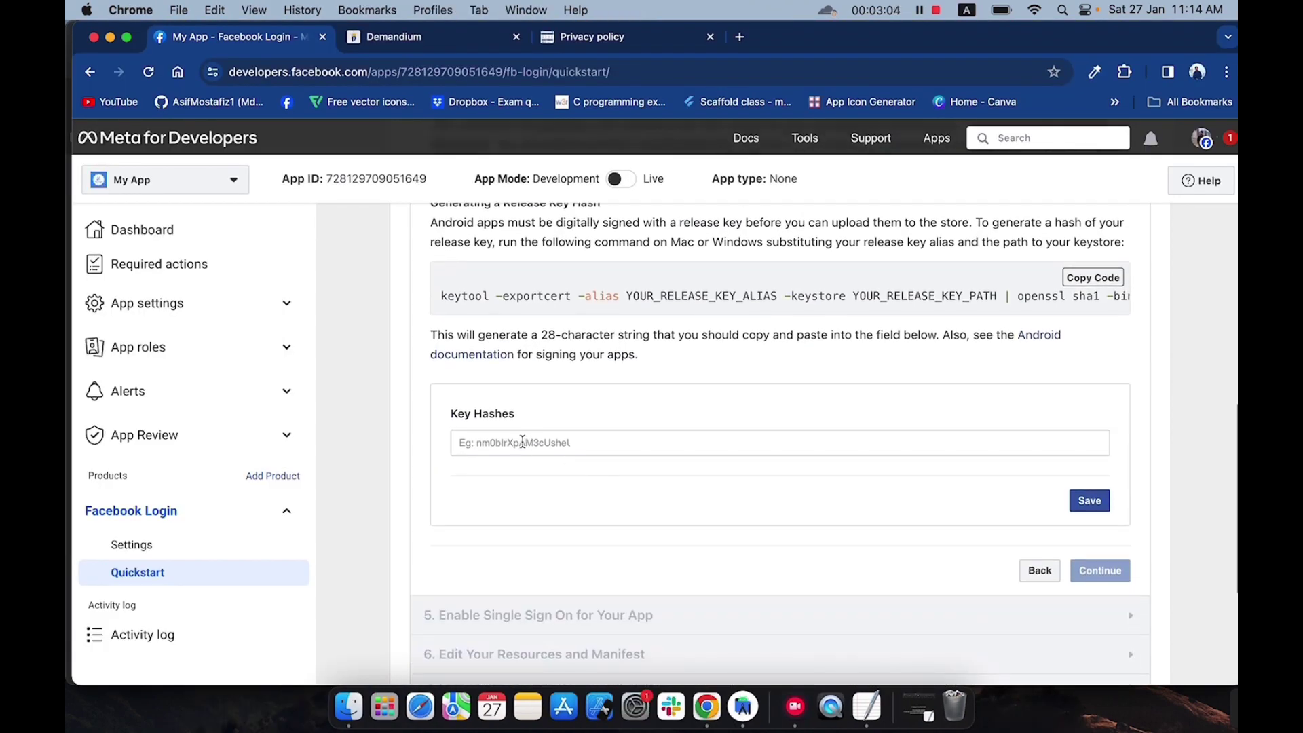
{"action": "right_click", "coordinate": [521, 442]}
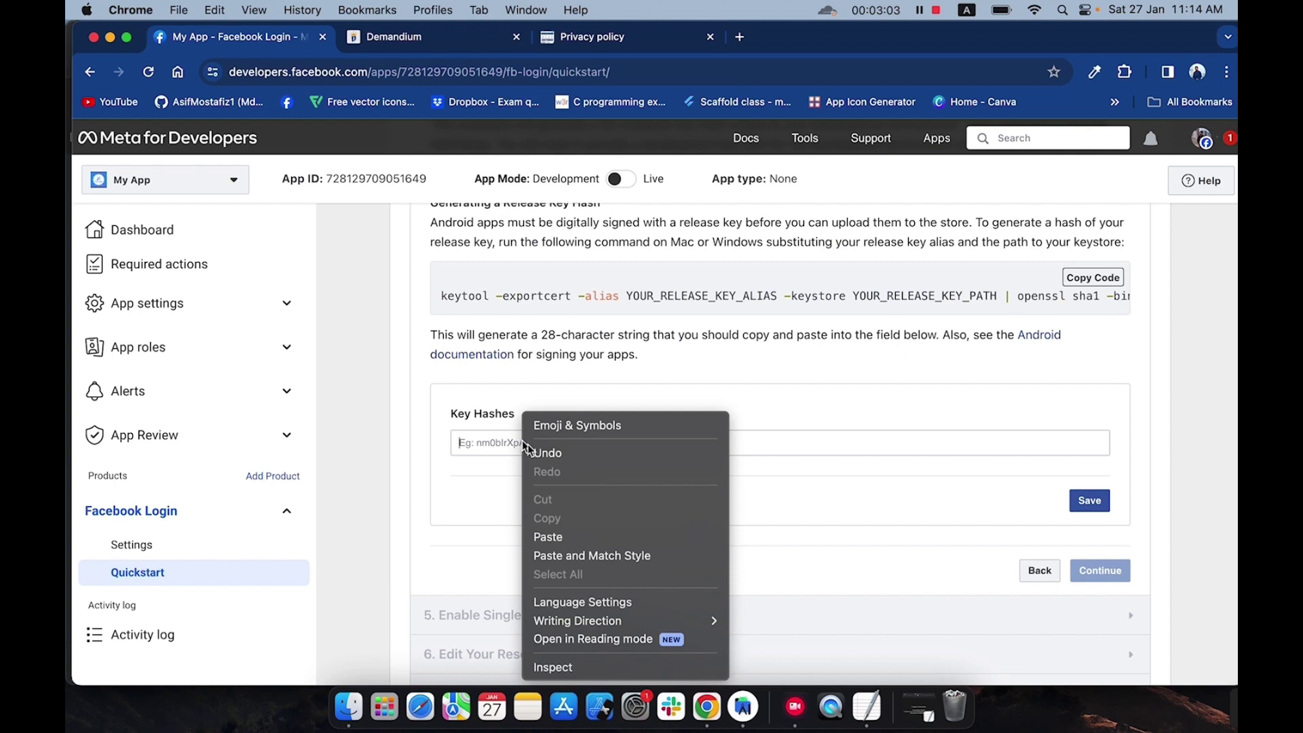
{"action": "left_click", "coordinate": [547, 533]}
{"action": "left_click", "coordinate": [1090, 503]}
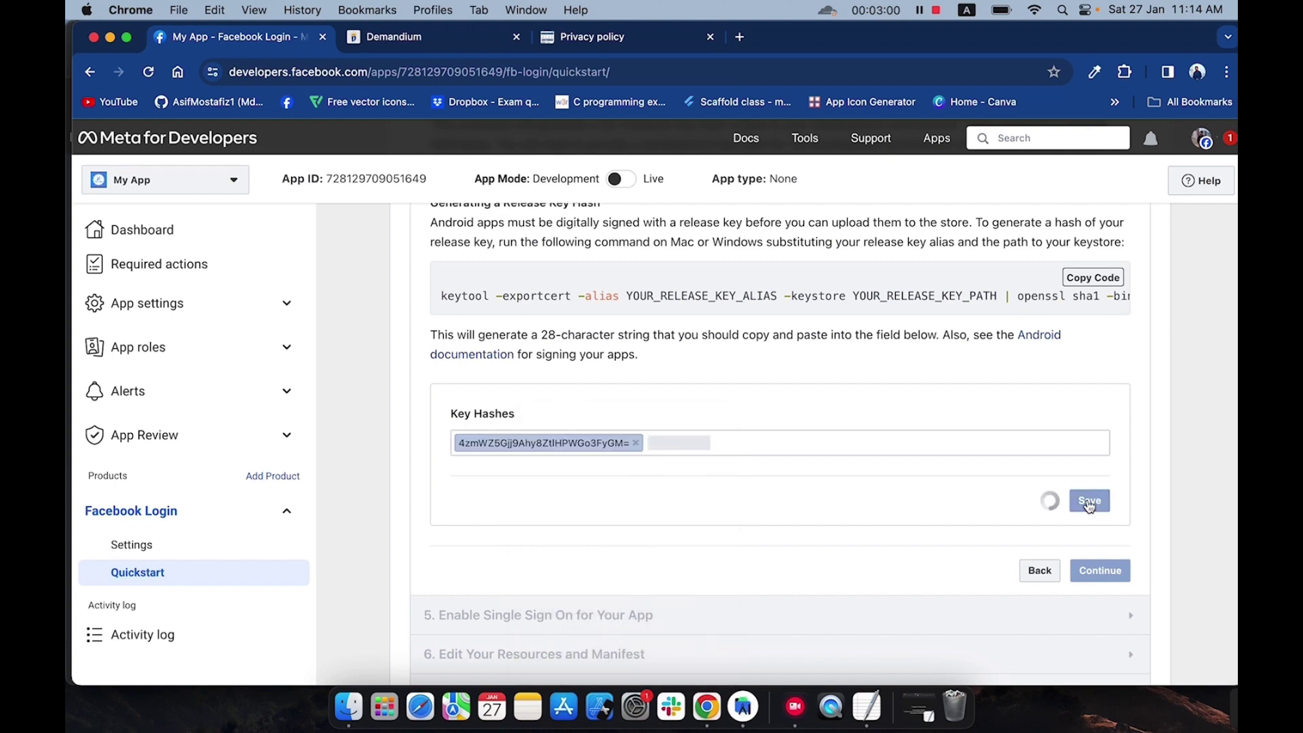
{"action": "left_click", "coordinate": [1098, 571]}
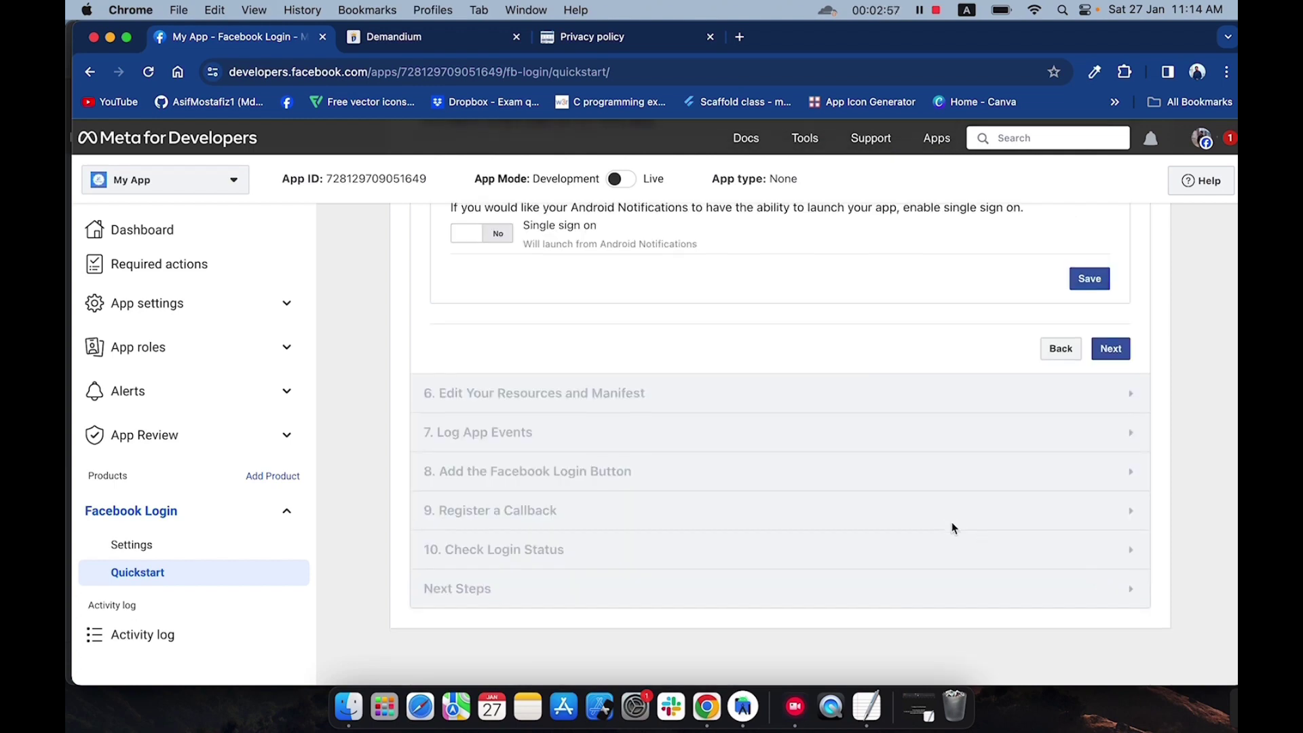
Advance through the remaining Android Quickstart stages, from single sign on to Next Steps, keeping their defaults.
{"action": "left_click", "coordinate": [1111, 349]}
{"action": "scroll", "coordinate": [1049, 543], "scroll_direction": "down", "scroll_amount": 15}
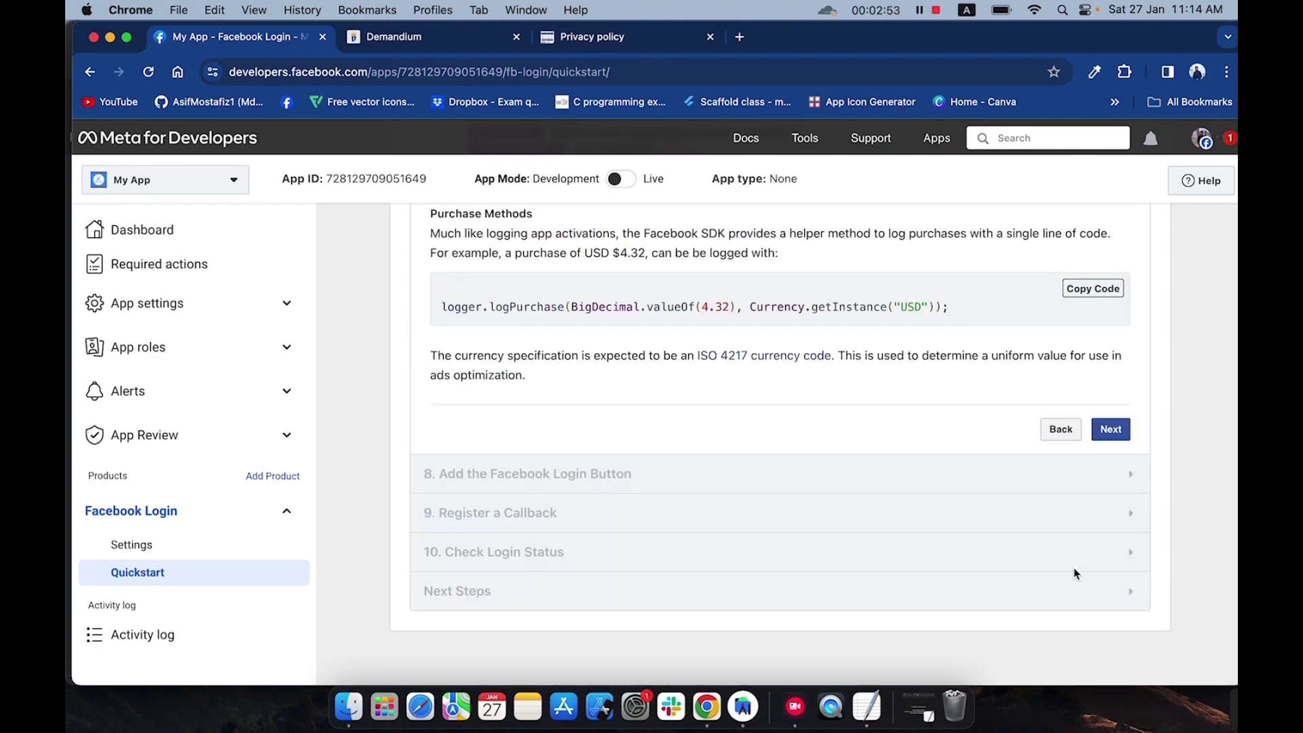
{"action": "left_click", "coordinate": [1108, 425]}
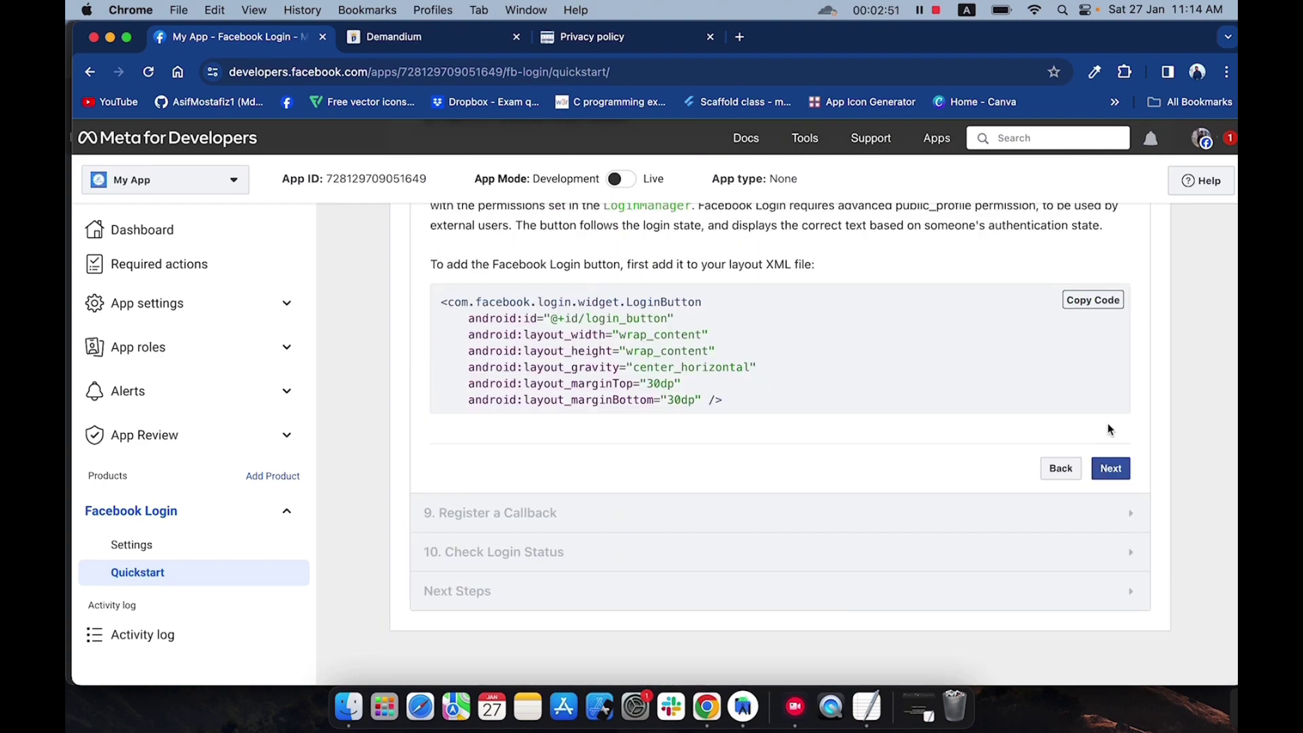
{"action": "left_click", "coordinate": [1106, 483]}
{"action": "scroll", "coordinate": [1018, 523], "scroll_direction": "down", "scroll_amount": 10}
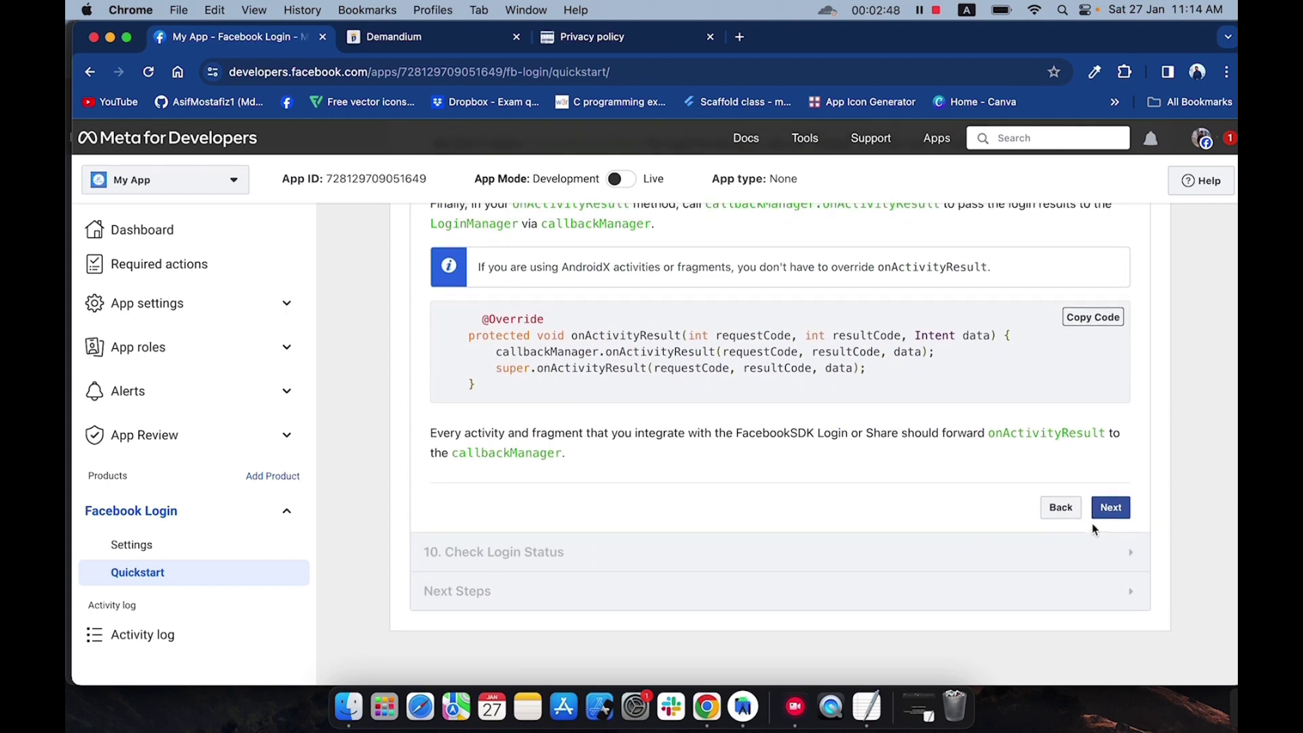
{"action": "left_click", "coordinate": [1106, 509]}
{"action": "left_click", "coordinate": [1107, 545]}
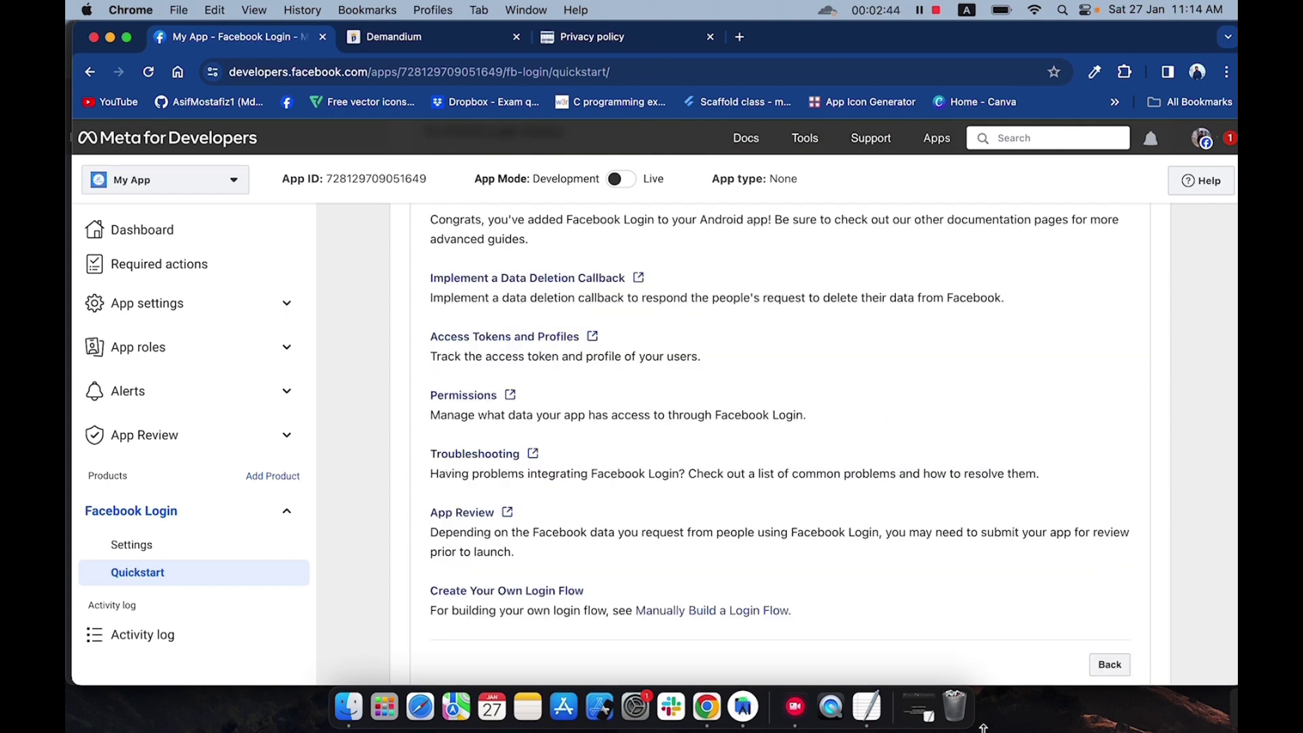
Switch to TextEdit, add the line "Now we setup for ios" to the note and minimize the document.
{"action": "left_click", "coordinate": [857, 686]}
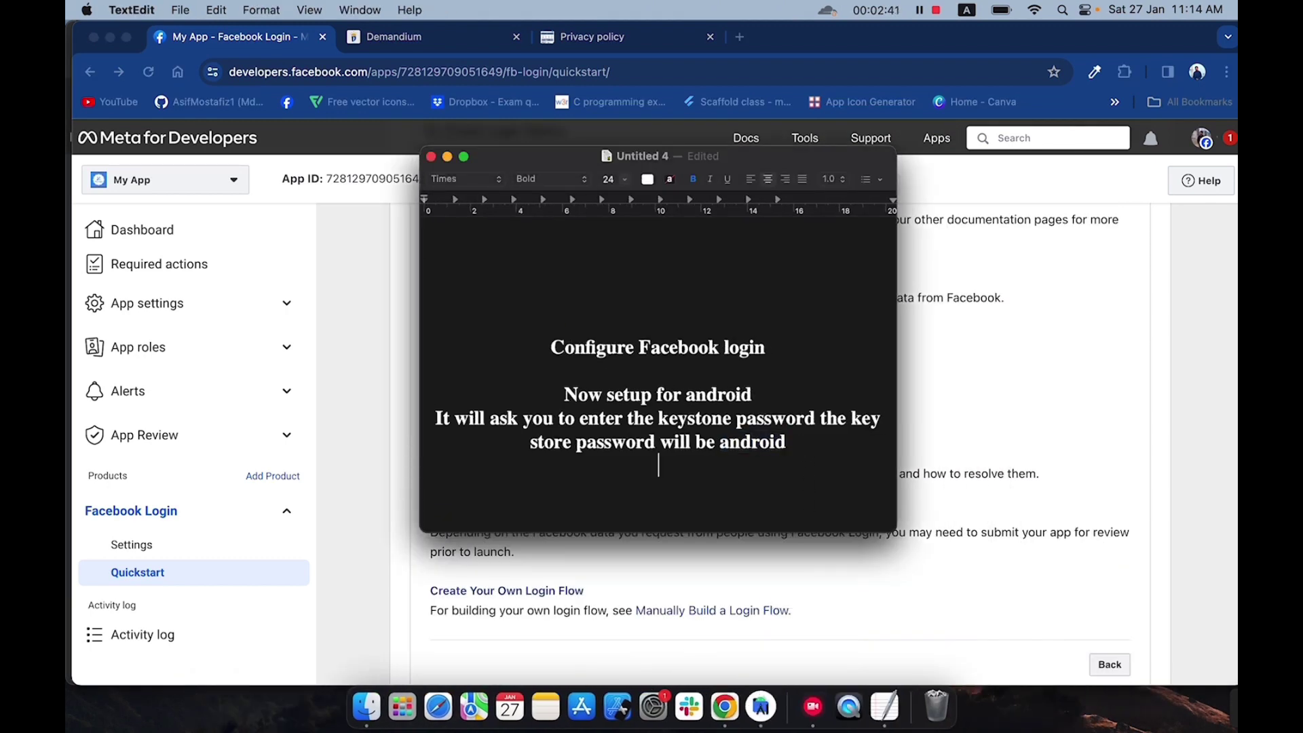
{"action": "type", "text": "Now we setup "}
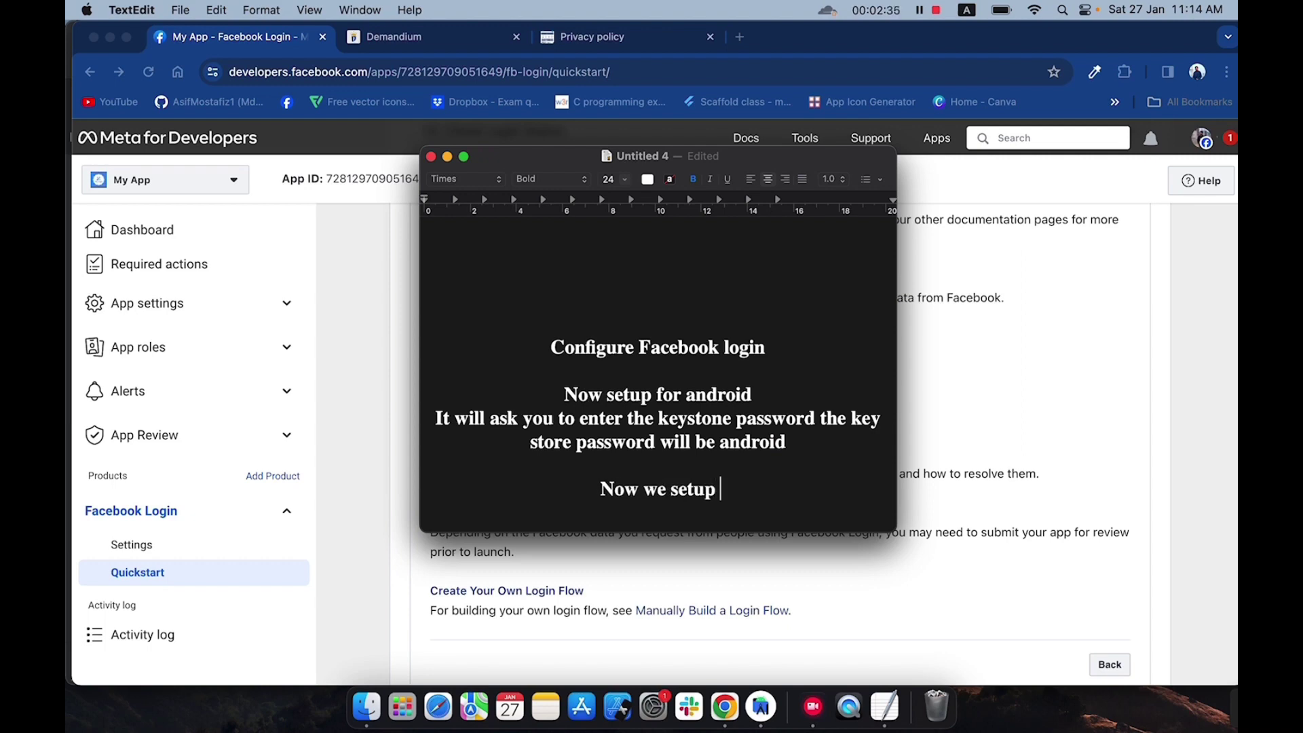
{"action": "type", "text": "for ios"}
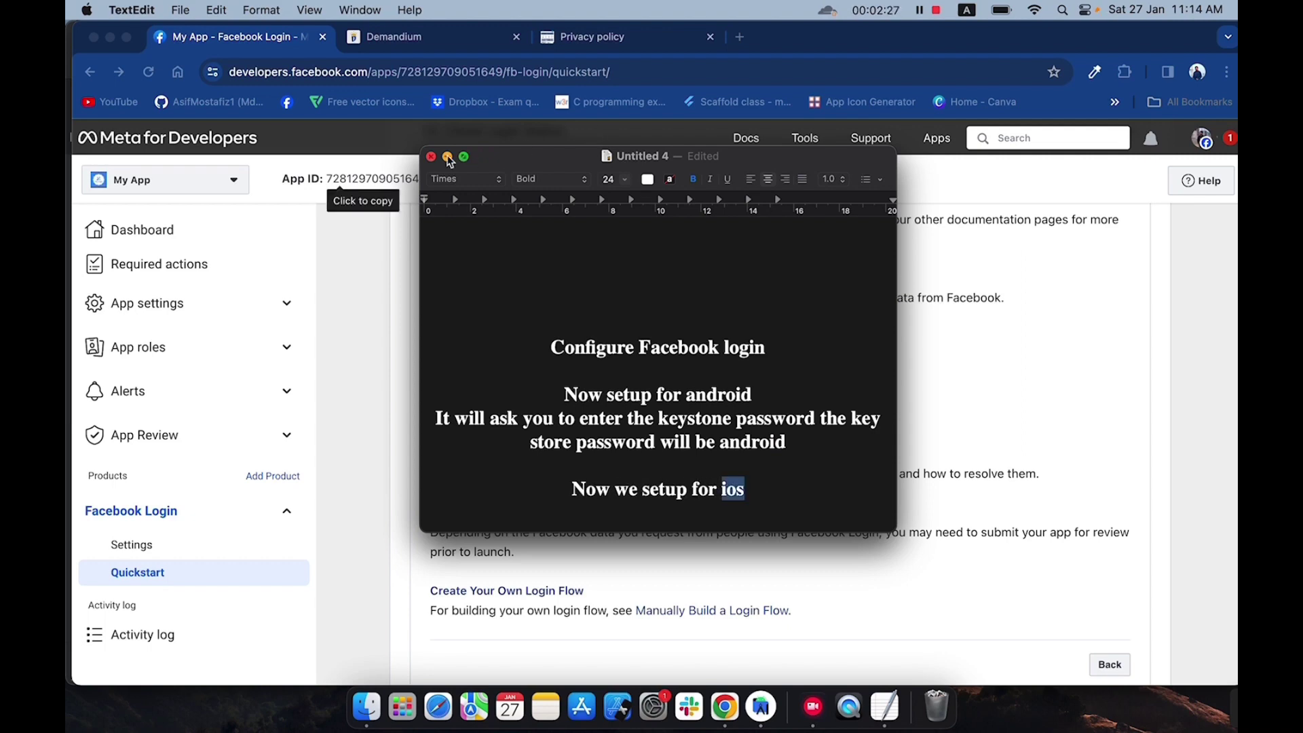
{"action": "left_click", "coordinate": [448, 157]}
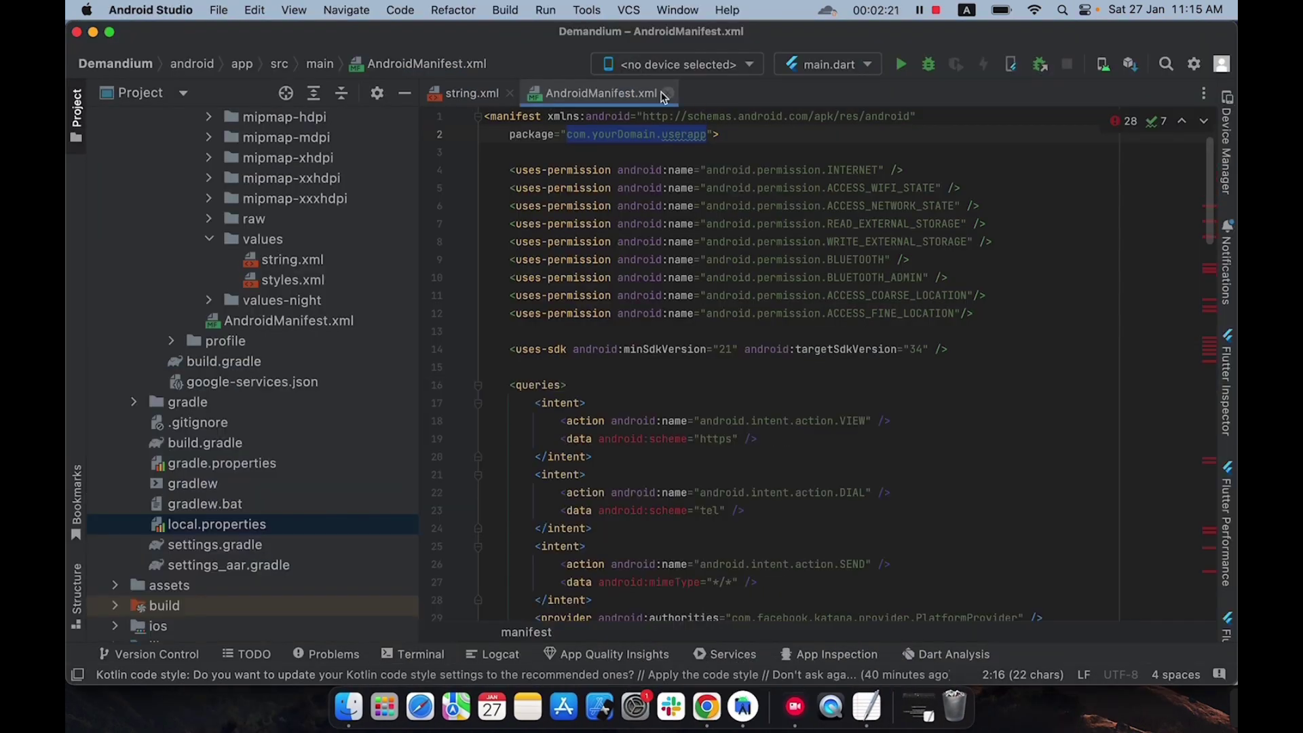
In Android Studio, close AndroidManifest.xml and string.xml and collapse the android folder in the project tree.
{"action": "left_click", "coordinate": [668, 93]}
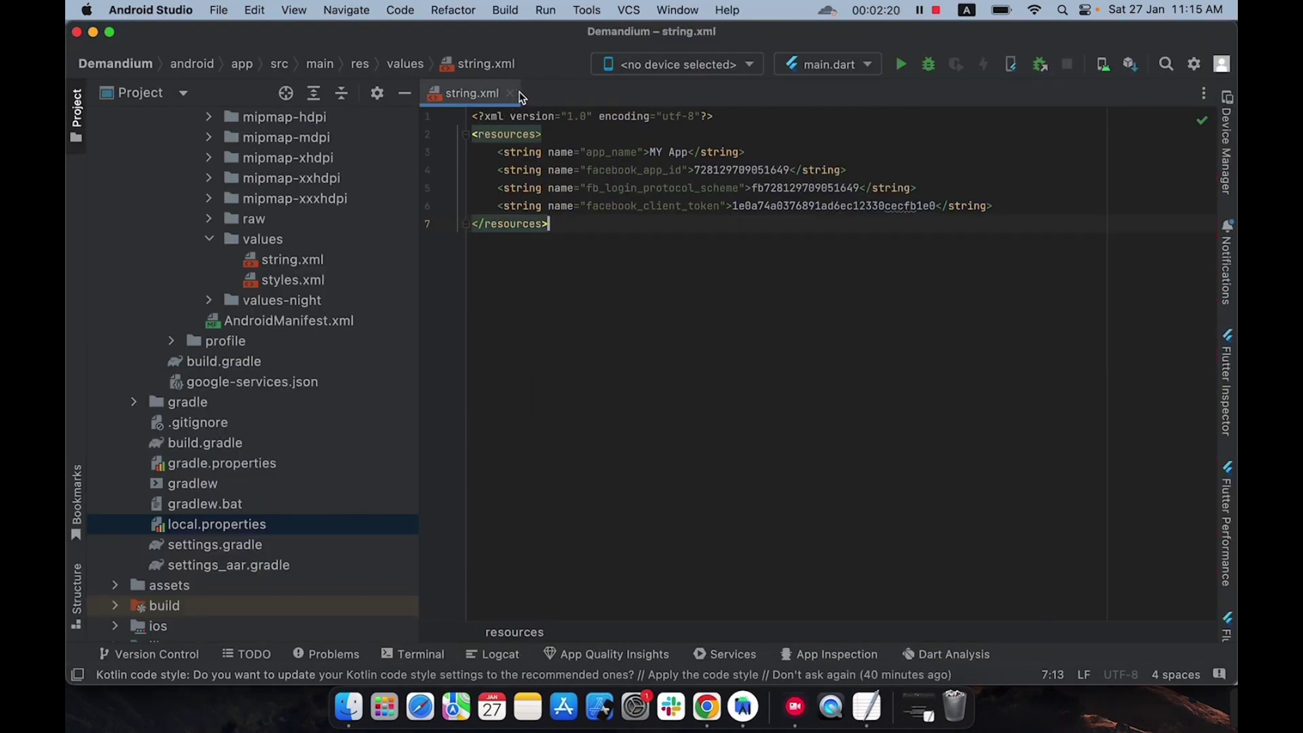
{"action": "left_click", "coordinate": [509, 93]}
{"action": "scroll", "coordinate": [312, 248], "scroll_direction": "up", "scroll_amount": 10}
{"action": "left_click", "coordinate": [115, 177]}
Open Info.plist from the Runner folder inside the project's ios folder.
{"action": "left_click", "coordinate": [134, 241]}
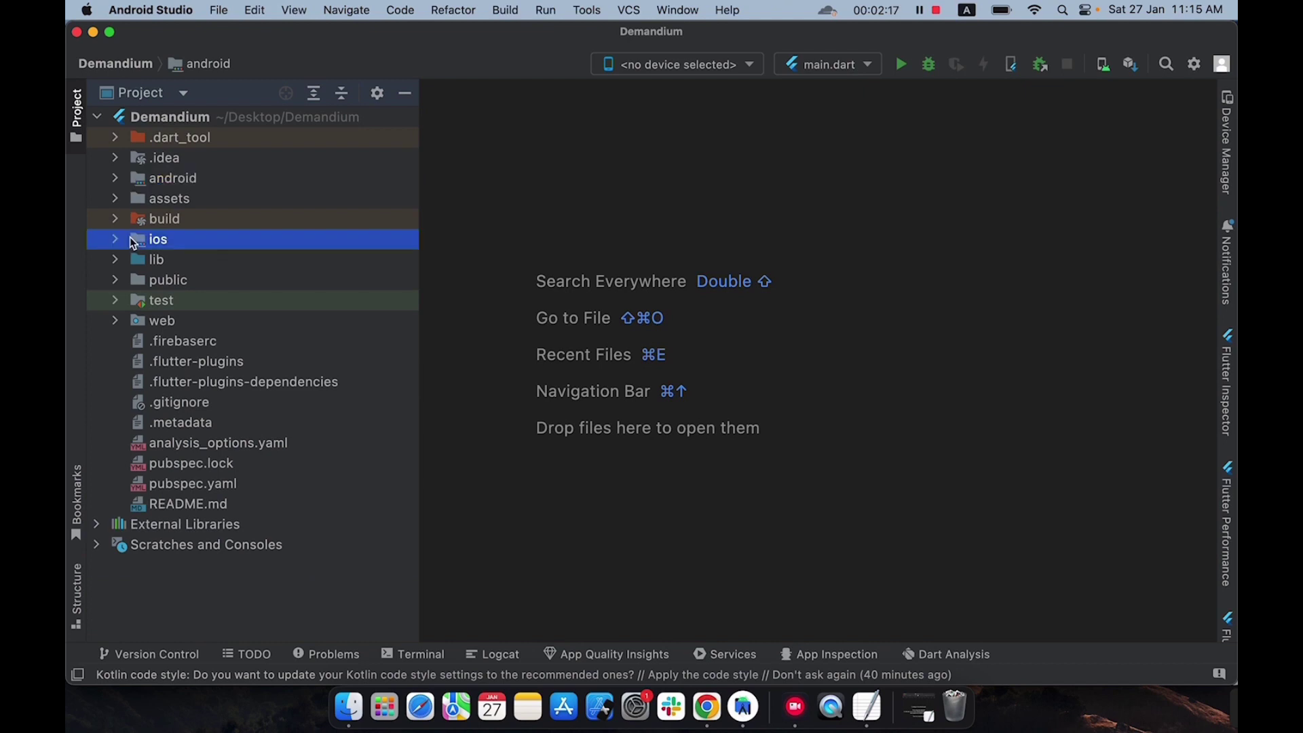
{"action": "left_click", "coordinate": [115, 240]}
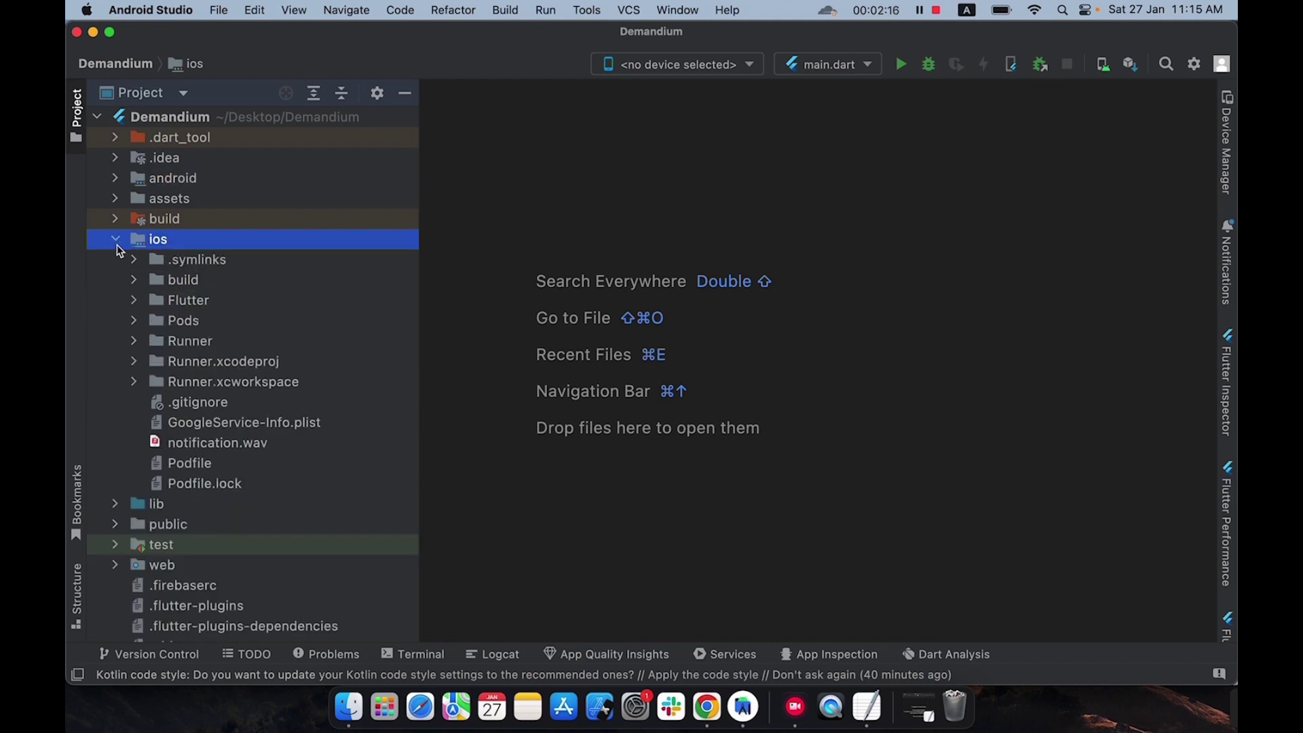
{"action": "left_click", "coordinate": [134, 341]}
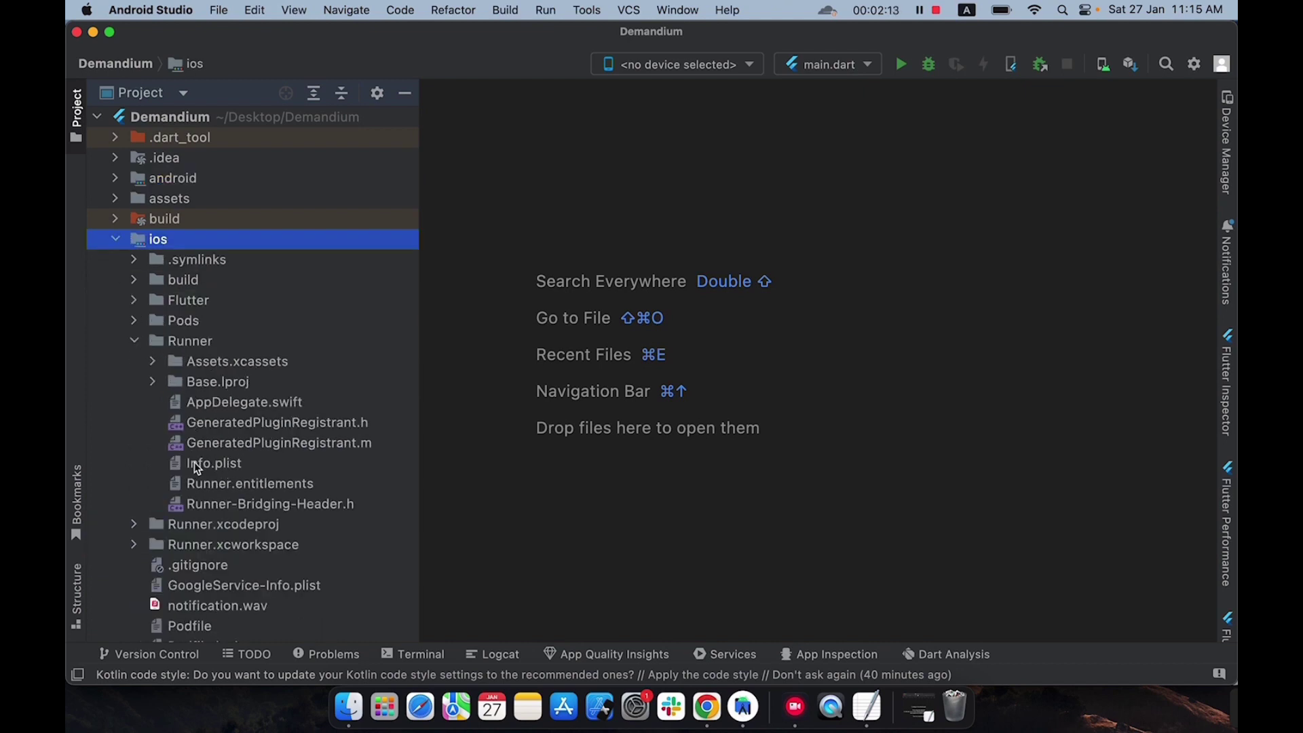
{"action": "double_click", "coordinate": [212, 464]}
{"action": "scroll", "coordinate": [730, 391], "scroll_direction": "up", "scroll_amount": 5}
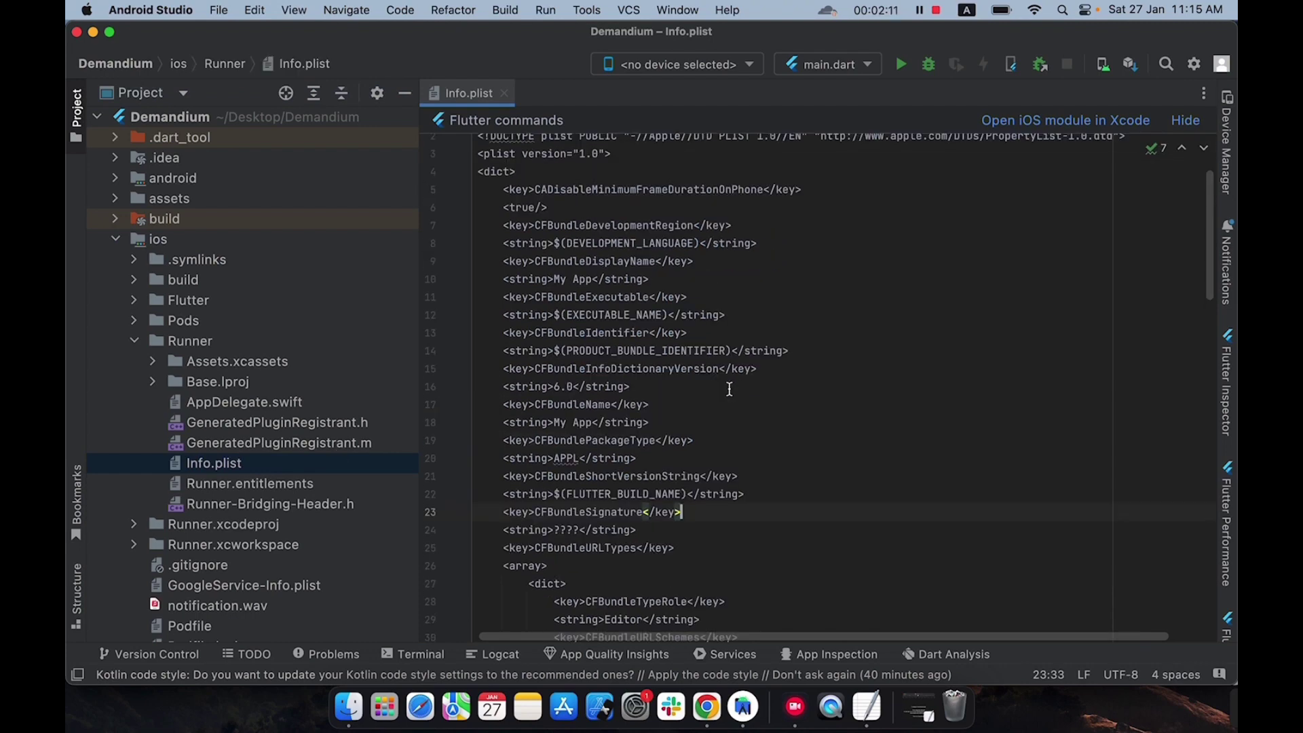
Replace the FacebookDisplayName string value in Info.plist with "My App".
{"action": "scroll", "coordinate": [730, 391], "scroll_direction": "down", "scroll_amount": 10}
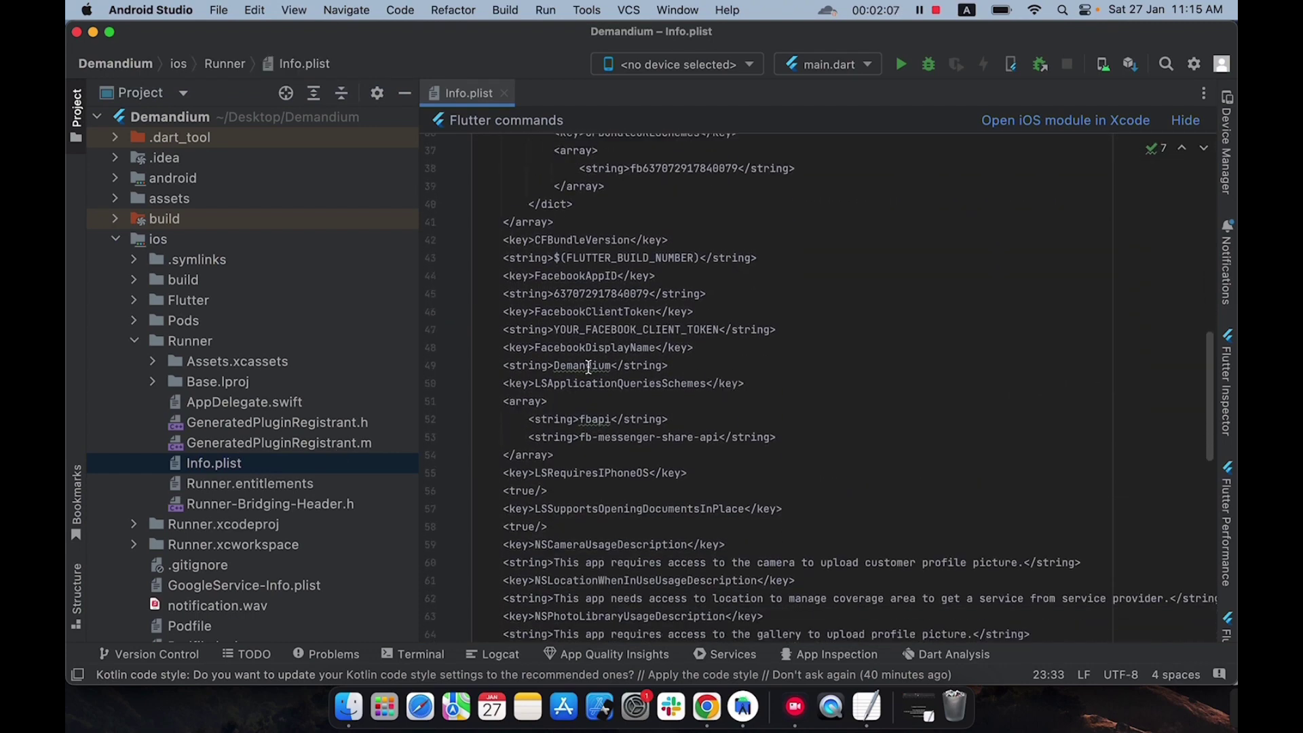
{"action": "key", "text": "BackSpace"}
{"action": "key", "text": "BackSpace"}
{"action": "key", "text": "BackSpace"}
{"action": "key", "text": "BackSpace"}
{"action": "key", "text": "BackSpace"}
{"action": "key", "text": "BackSpace"}
{"action": "key", "text": "BackSpace"}
{"action": "key", "text": "BackSpace"}
{"action": "key", "text": "BackSpace"}
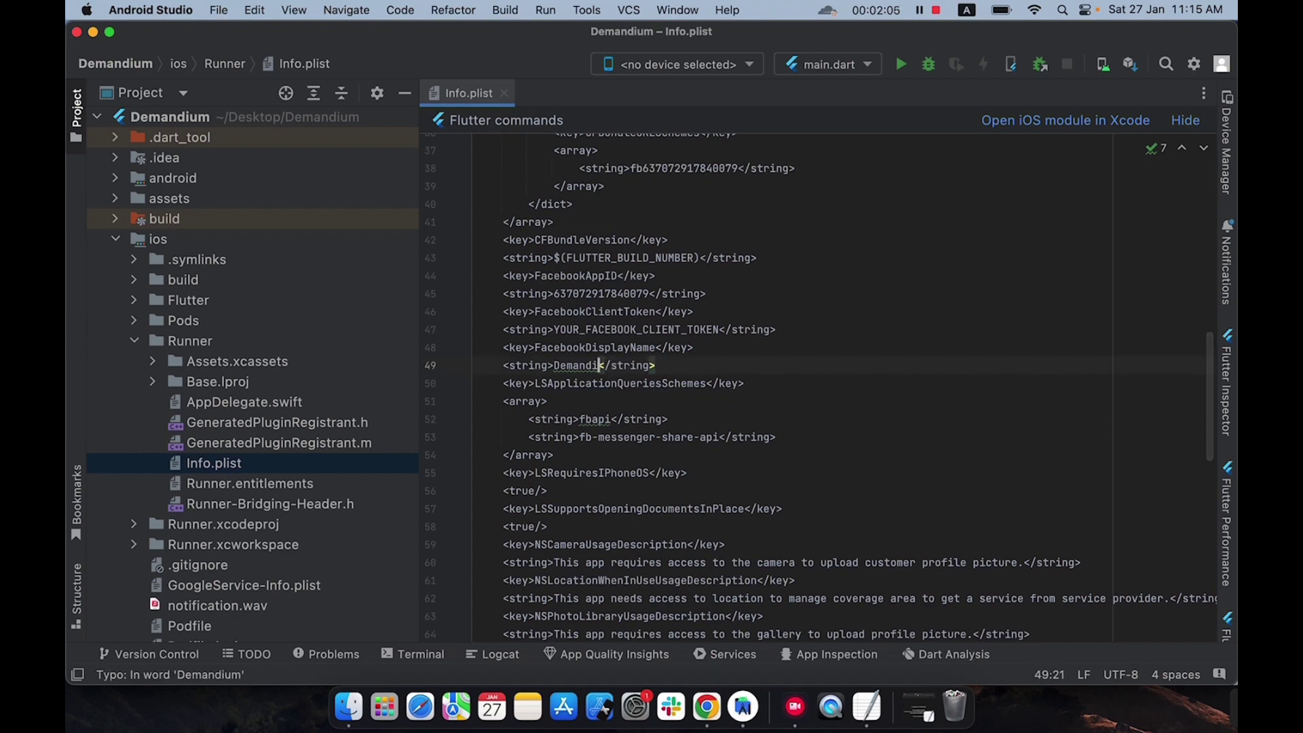
{"action": "type", "text": "My App"}
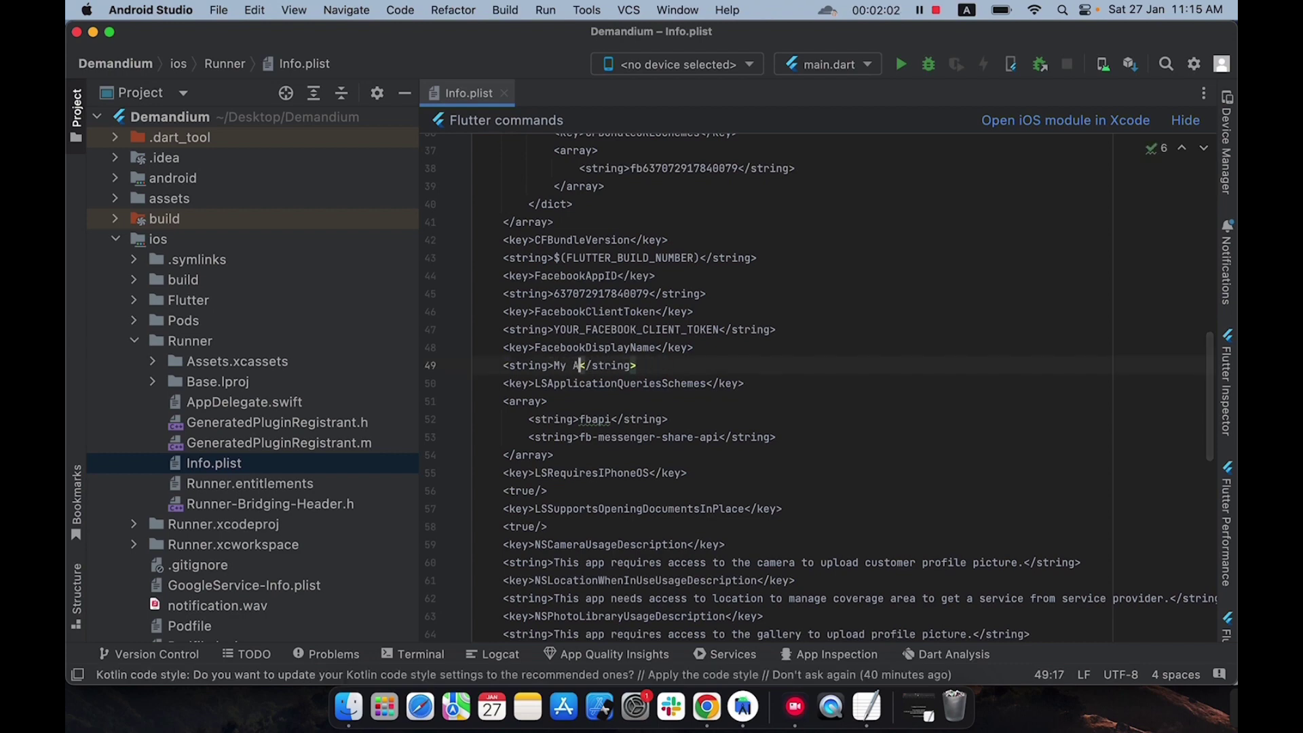
{"action": "left_click", "coordinate": [627, 397]}
Switch to Chrome and copy the app ID of My App from the Meta for Developers page.
{"action": "scroll", "coordinate": [623, 394], "scroll_direction": "down", "scroll_amount": 1}
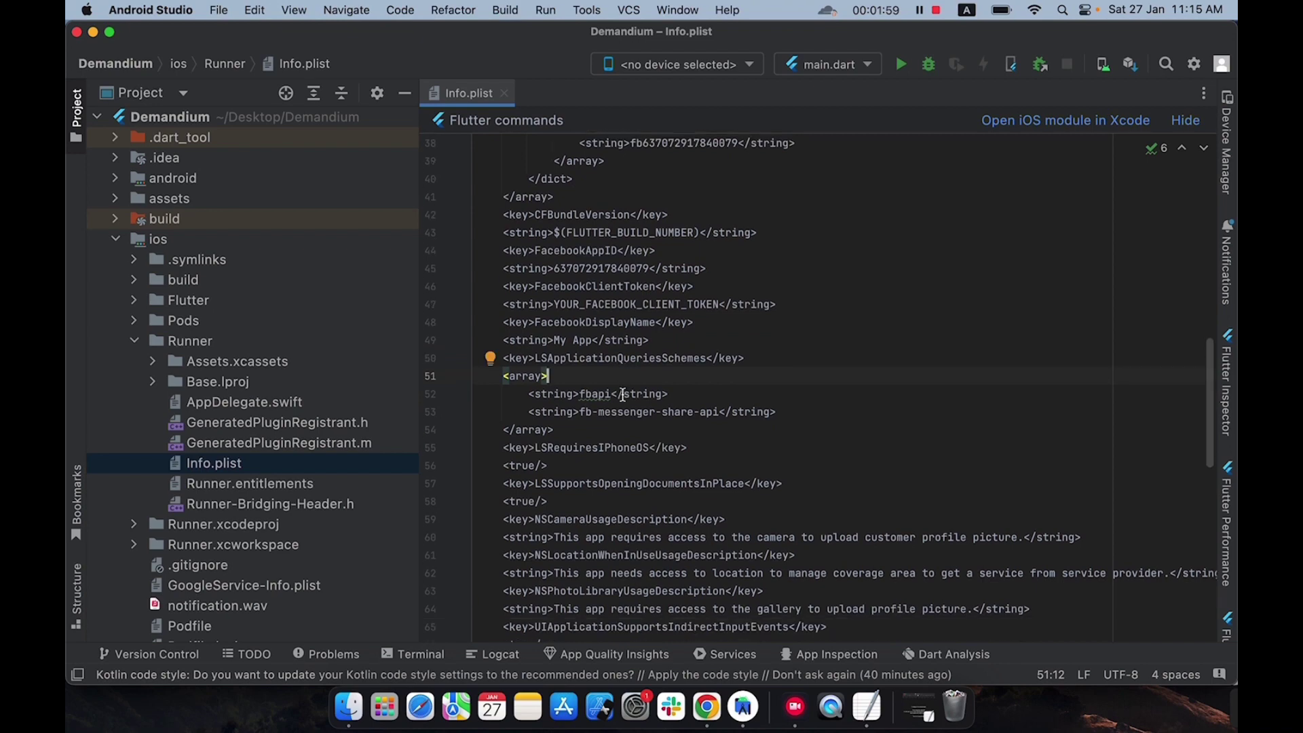
{"action": "left_click", "coordinate": [614, 394]}
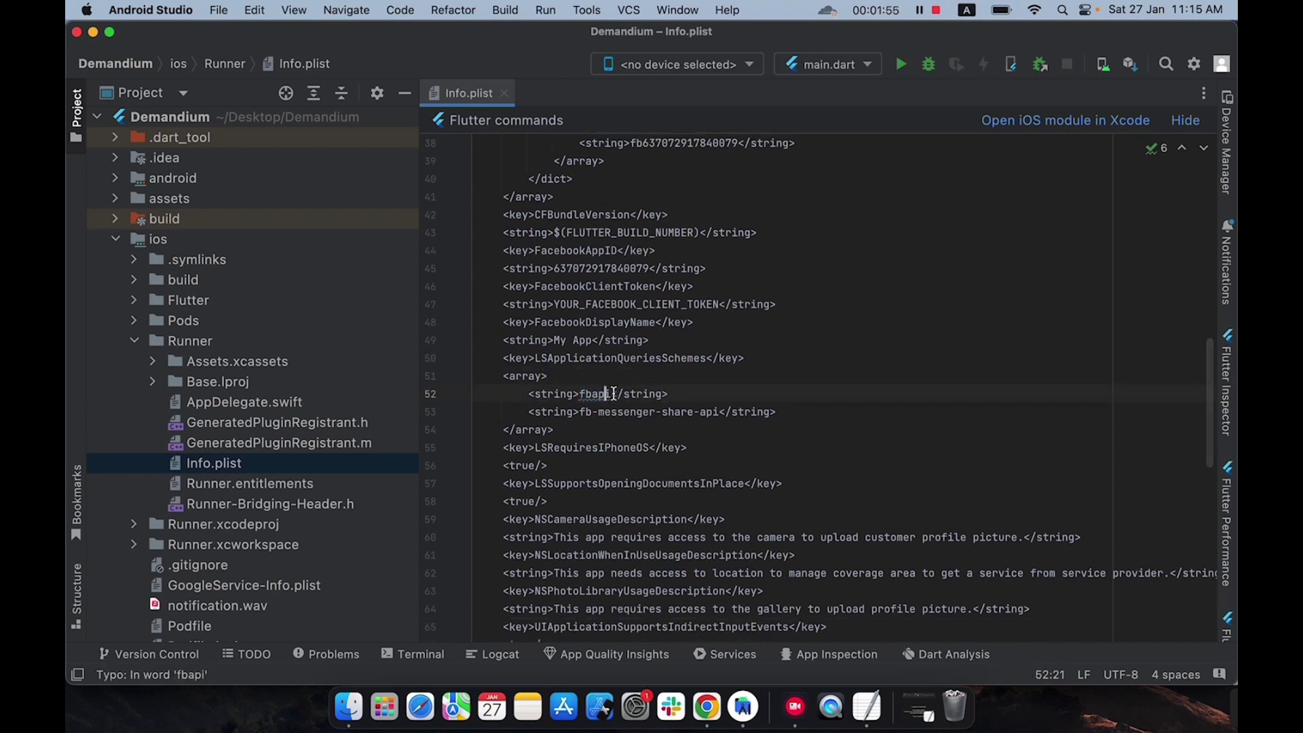
{"action": "left_click", "coordinate": [707, 707]}
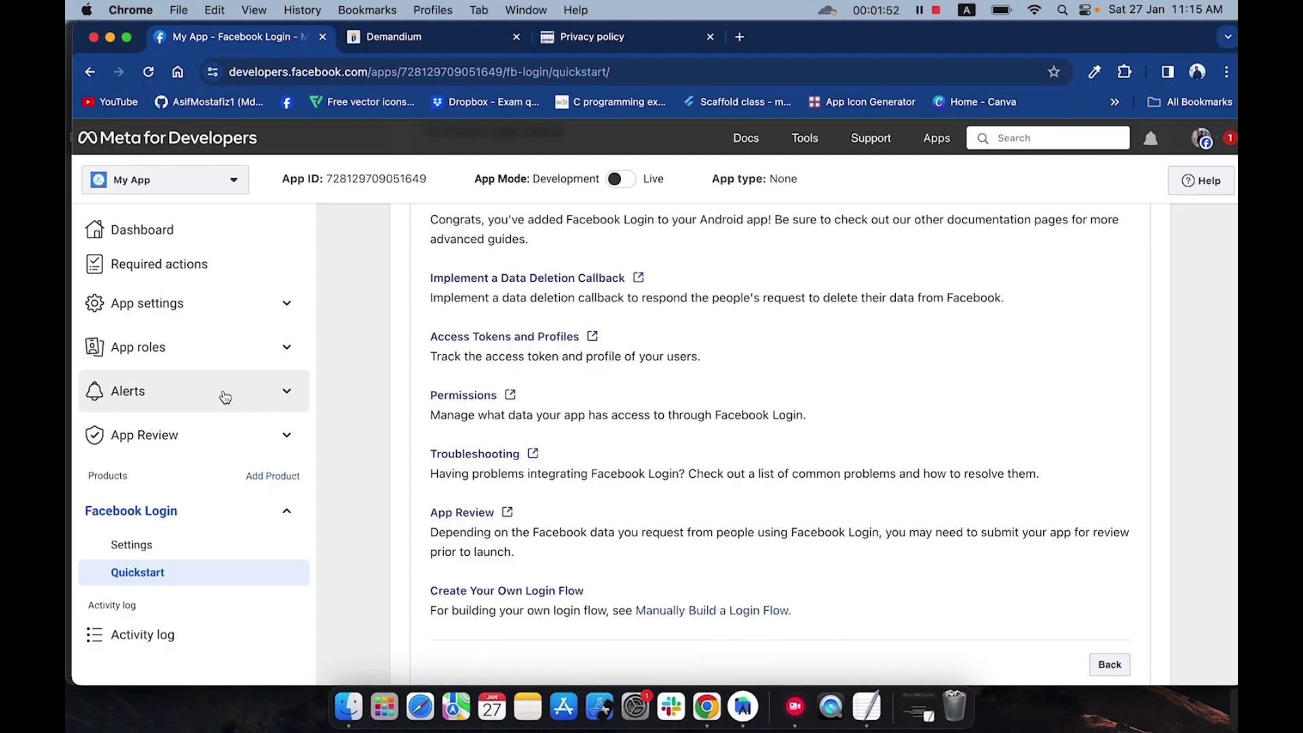
{"action": "left_click_drag", "start_coordinate": [431, 185], "coordinate": [329, 182]}
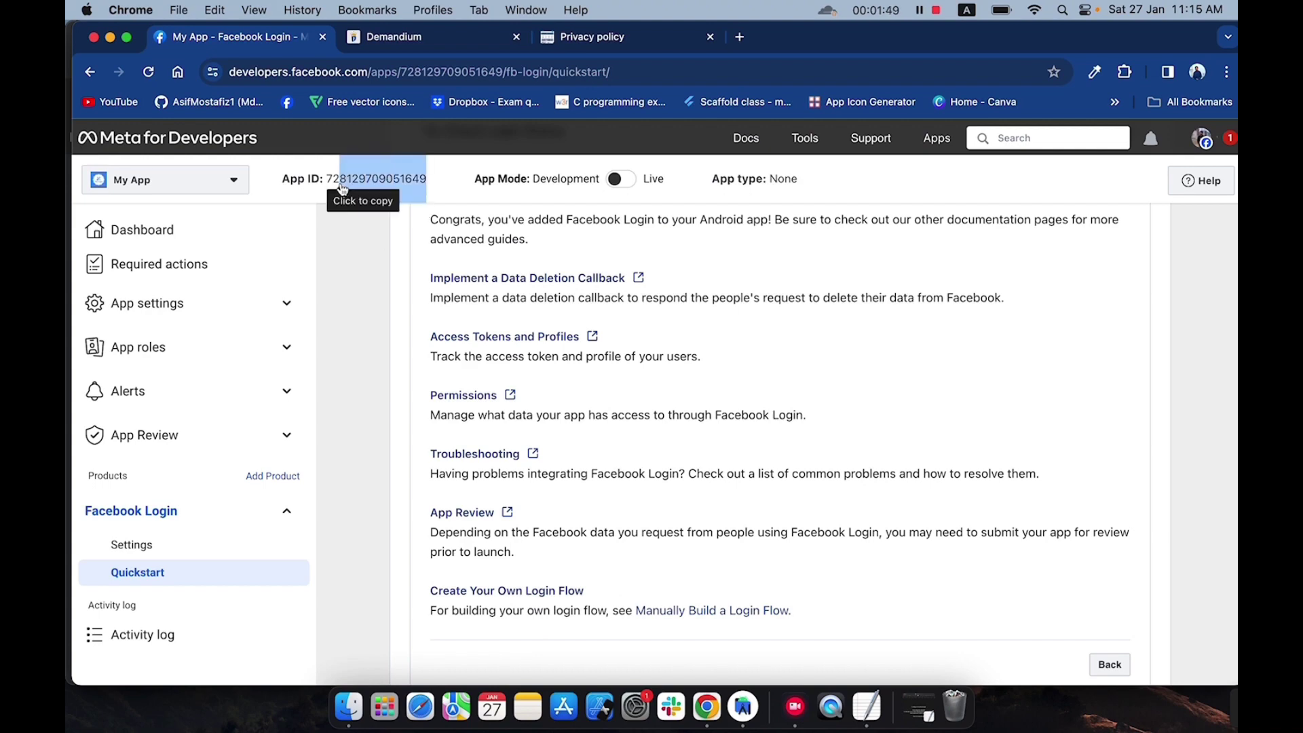
{"action": "right_click", "coordinate": [339, 180]}
{"action": "left_click", "coordinate": [366, 217]}
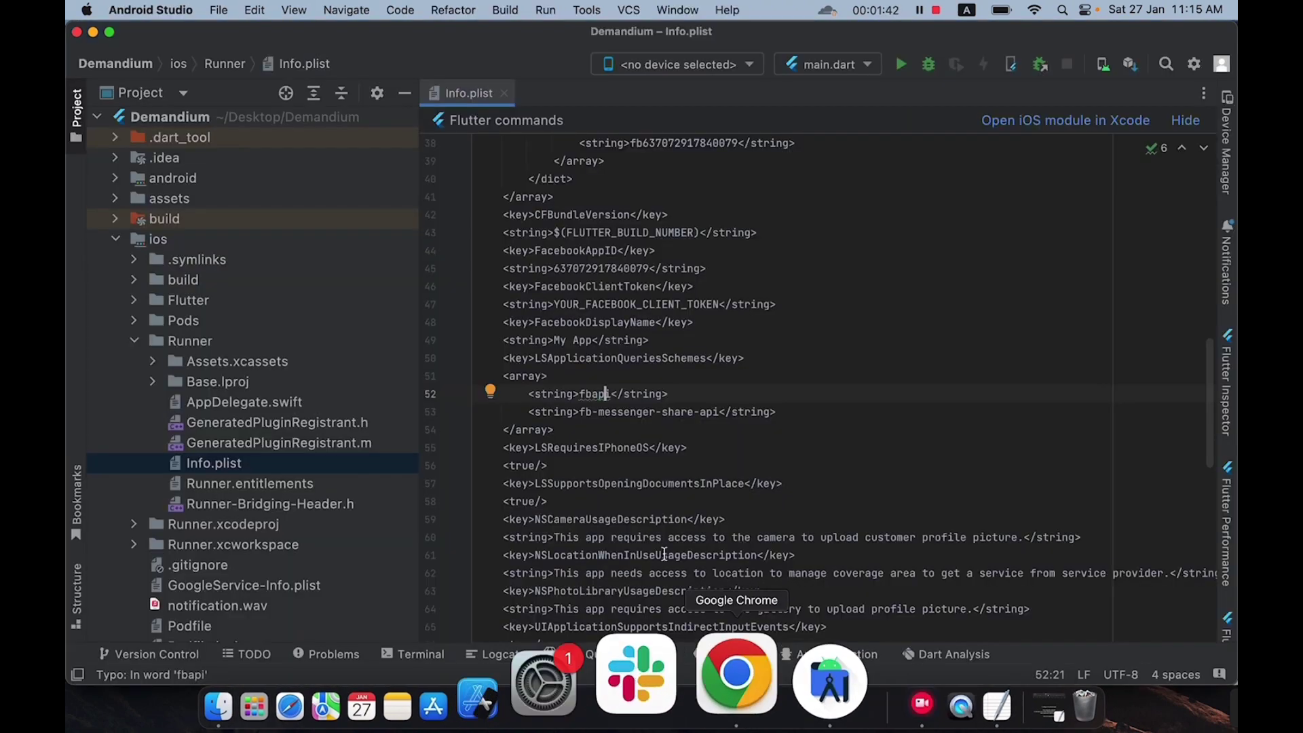
Back in Android Studio, change the "fbapi" string under LSApplicationQueriesSchemes to "fb" followed by the copied app ID.
{"action": "key", "text": "BackSpace"}
{"action": "key", "text": "BackSpace"}
{"action": "key", "text": "BackSpace"}
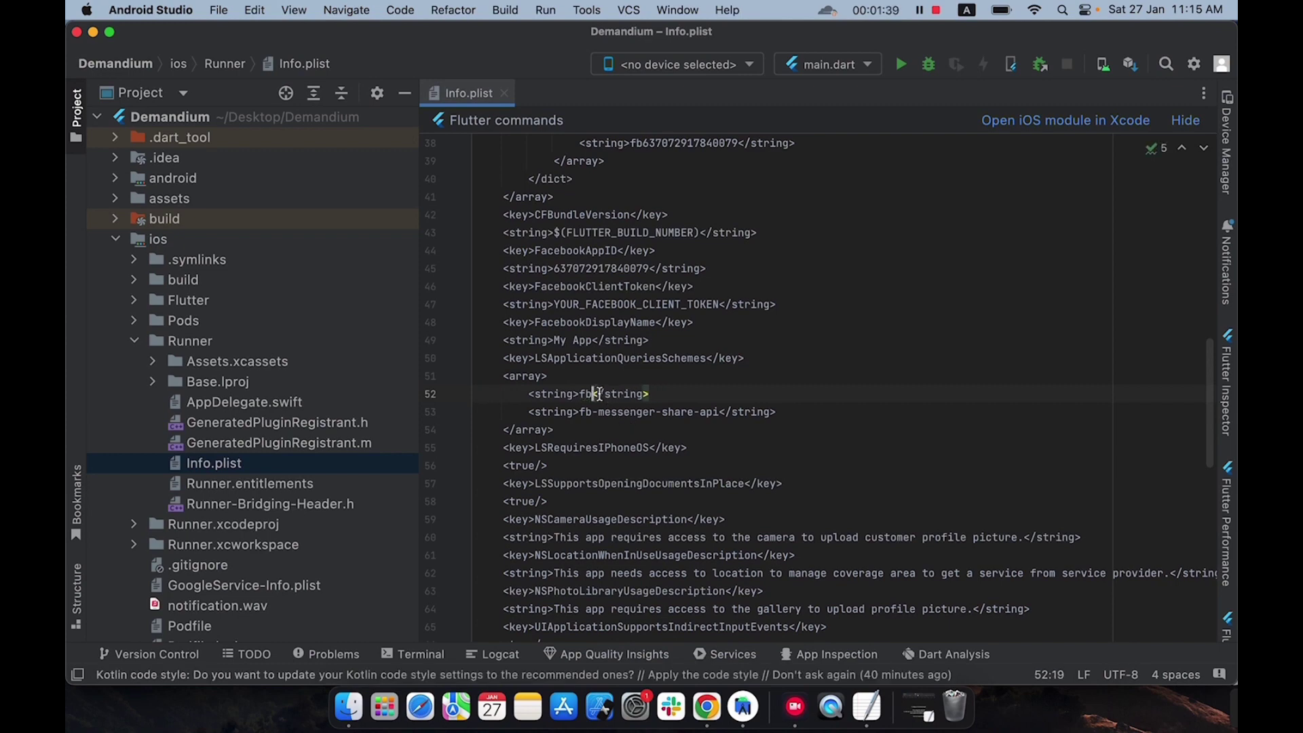
{"action": "right_click", "coordinate": [594, 394]}
{"action": "left_click", "coordinate": [644, 358]}
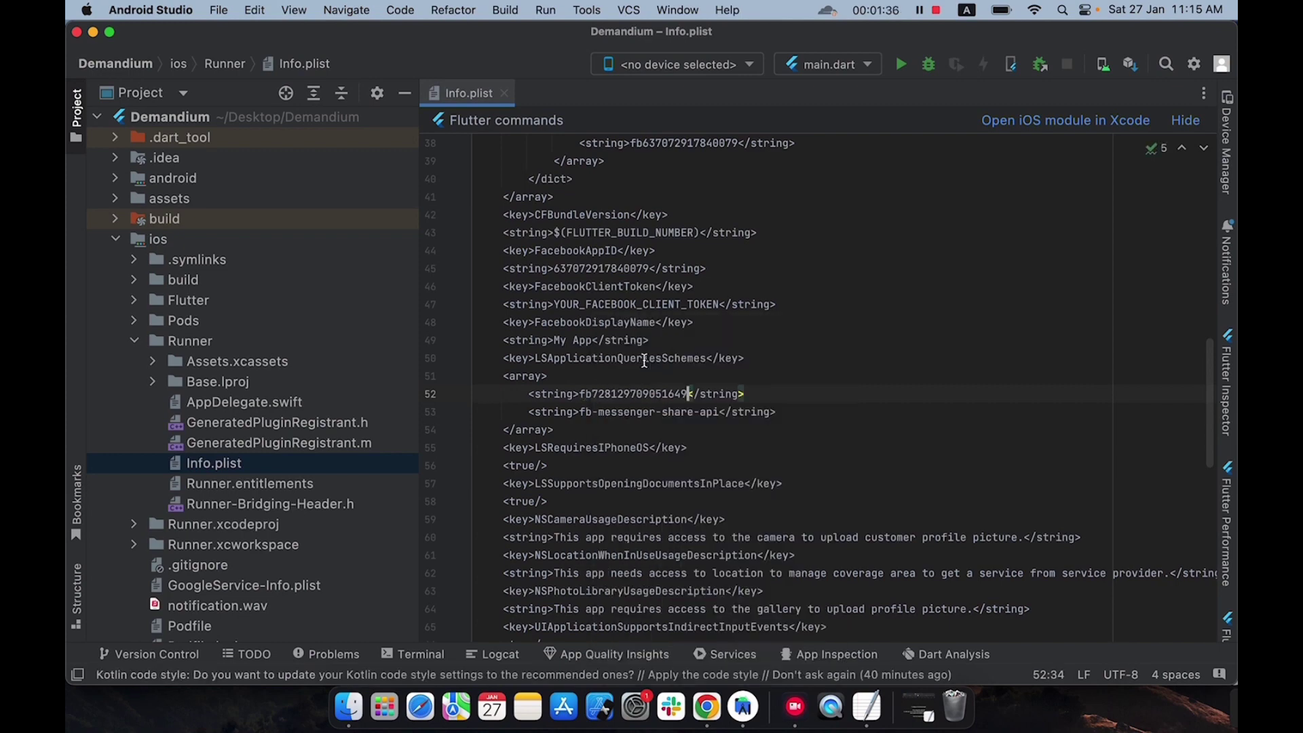
{"action": "left_click", "coordinate": [643, 373]}
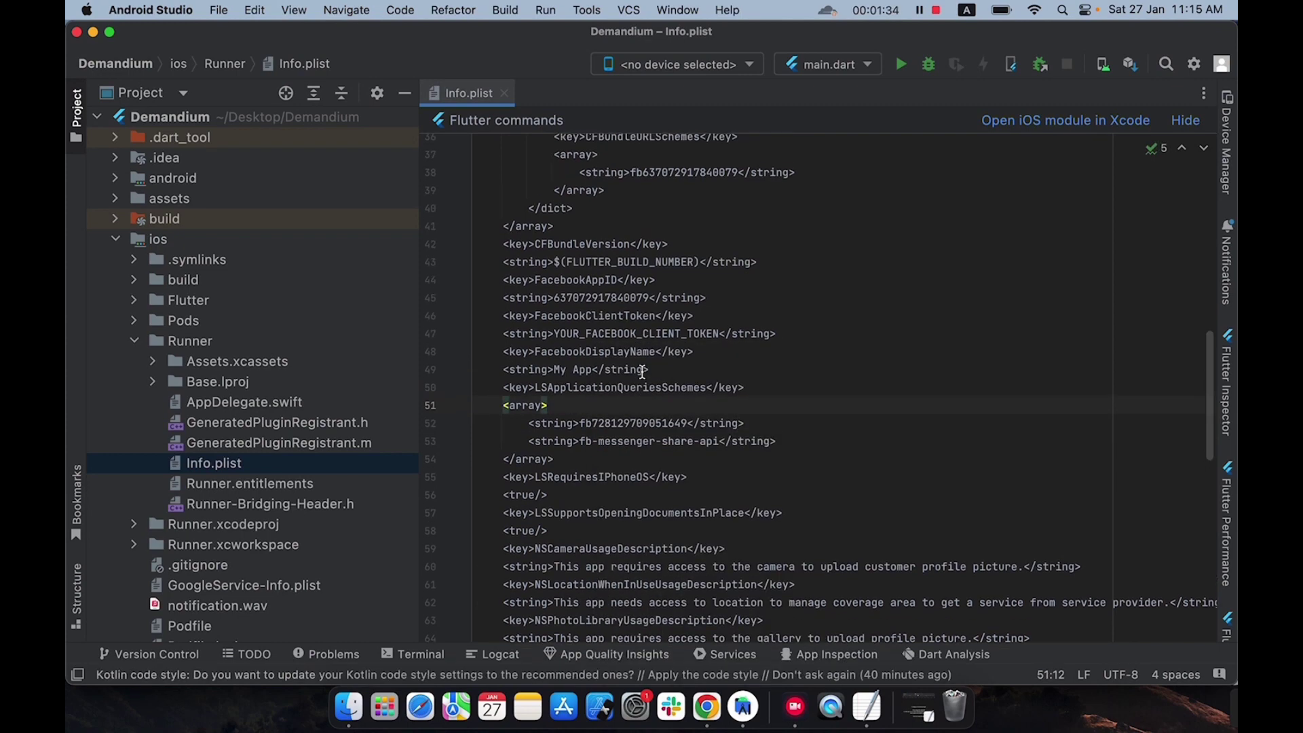
Replace the FacebookAppID string value in Info.plist with the copied app ID.
{"action": "left_click", "coordinate": [618, 352]}
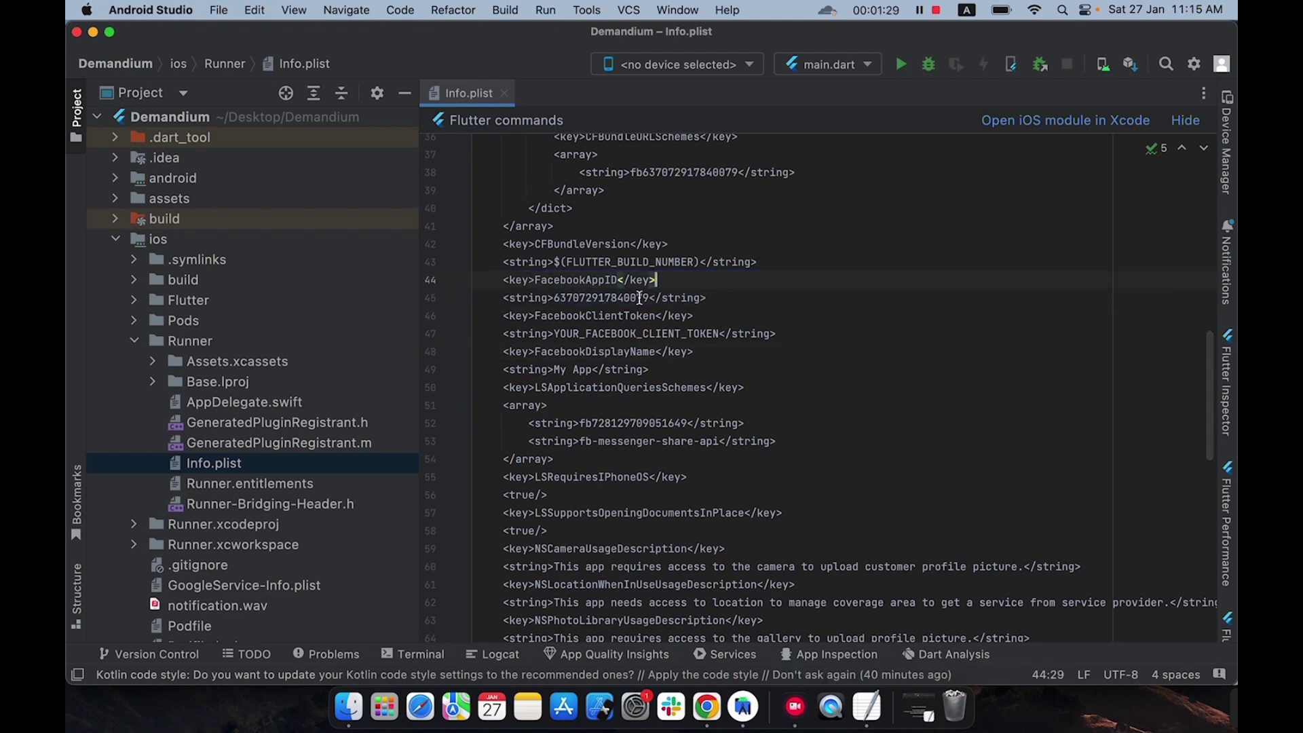
{"action": "left_click", "coordinate": [649, 300]}
{"action": "key", "text": "BackSpace"}
{"action": "key", "text": "BackSpace"}
{"action": "key", "text": "BackSpace"}
{"action": "key", "text": "BackSpace"}
{"action": "key", "text": "BackSpace"}
{"action": "key", "text": "BackSpace"}
{"action": "key", "text": "BackSpace"}
{"action": "key", "text": "BackSpace"}
{"action": "key", "text": "BackSpace"}
{"action": "key", "text": "BackSpace"}
{"action": "key", "text": "BackSpace"}
{"action": "key", "text": "BackSpace"}
{"action": "key", "text": "BackSpace"}
{"action": "key", "text": "BackSpace"}
{"action": "key", "text": "BackSpace"}
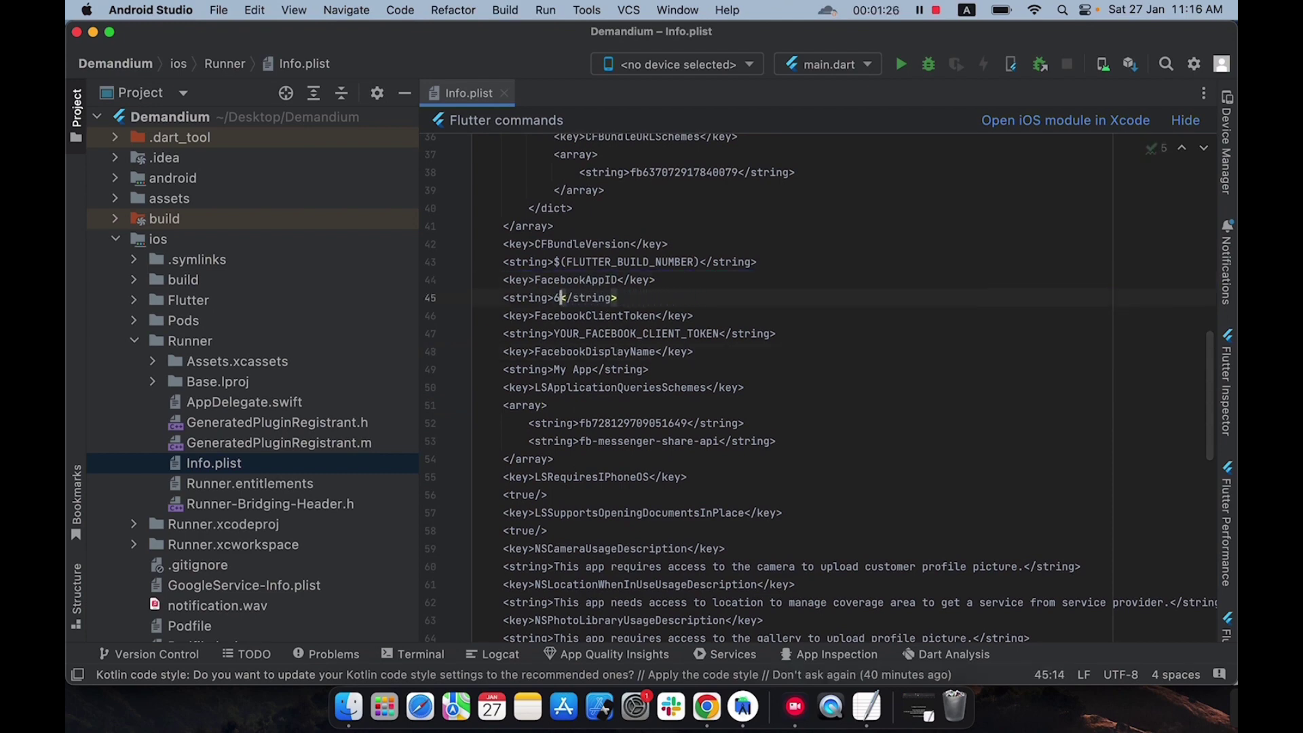
{"action": "right_click", "coordinate": [554, 298]}
{"action": "left_click", "coordinate": [598, 333]}
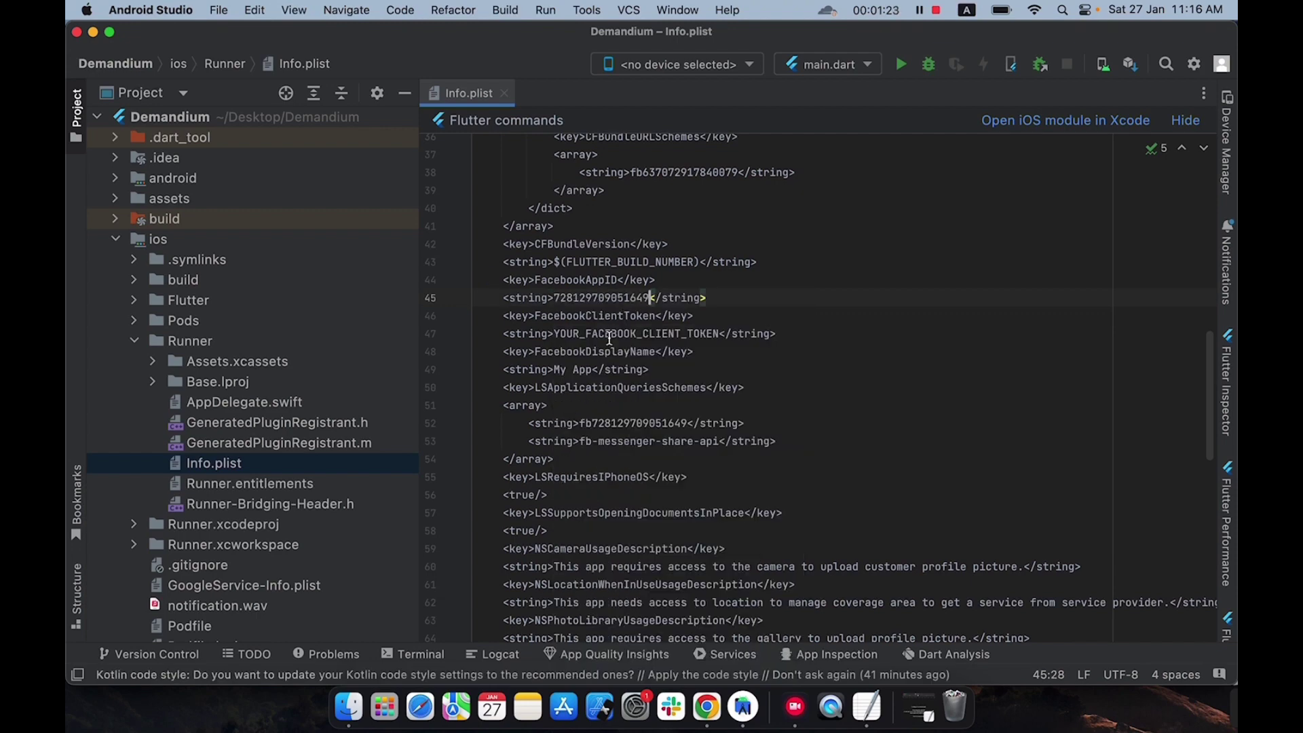
Switch to Chrome, open the Advanced app settings of My App and copy the client token.
{"action": "scroll", "coordinate": [733, 311], "scroll_direction": "down", "scroll_amount": 1}
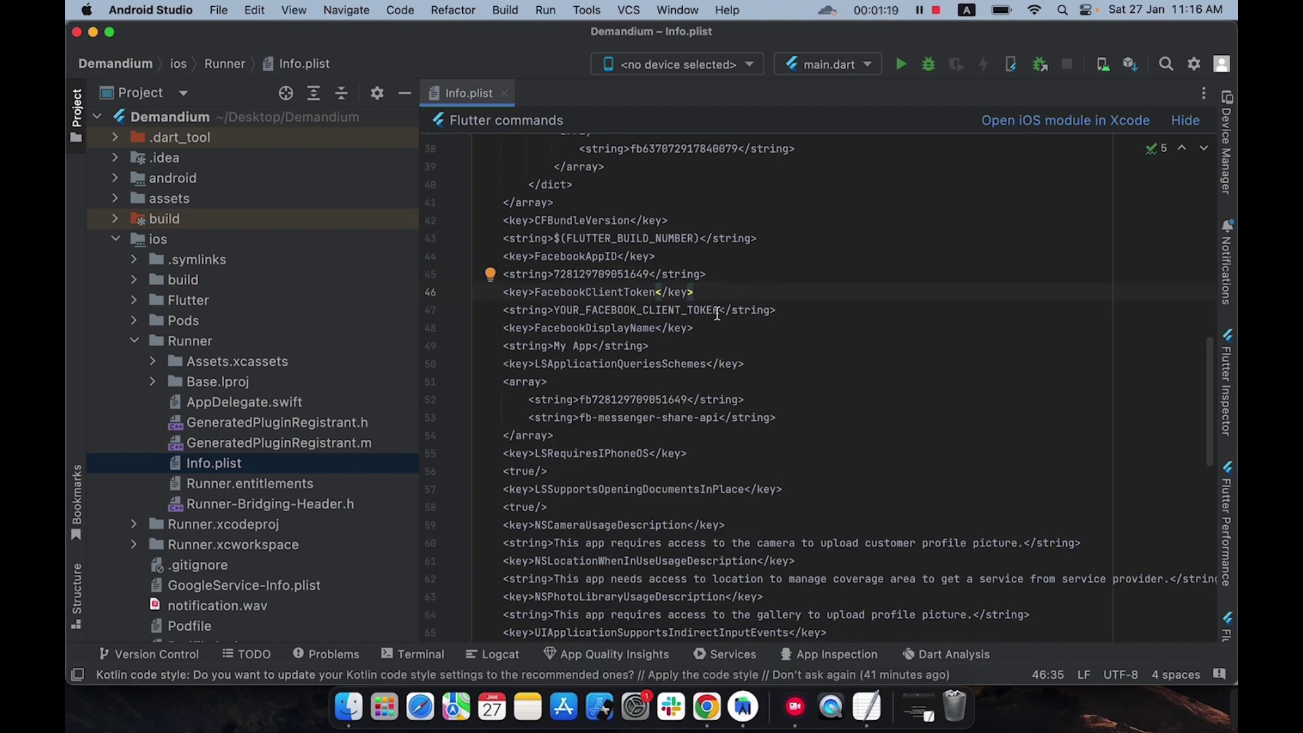
{"action": "left_click_drag", "start_coordinate": [777, 311], "coordinate": [504, 316]}
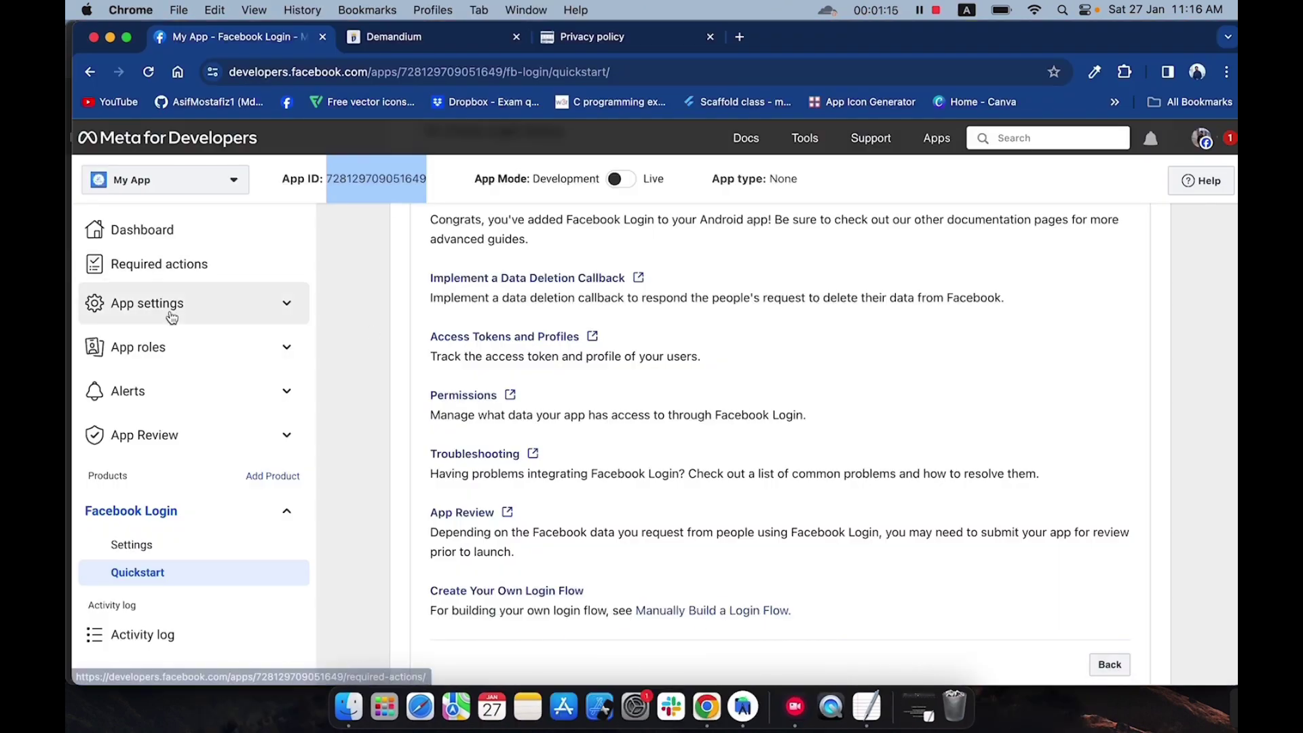
{"action": "left_click", "coordinate": [148, 303]}
{"action": "left_click", "coordinate": [158, 365]}
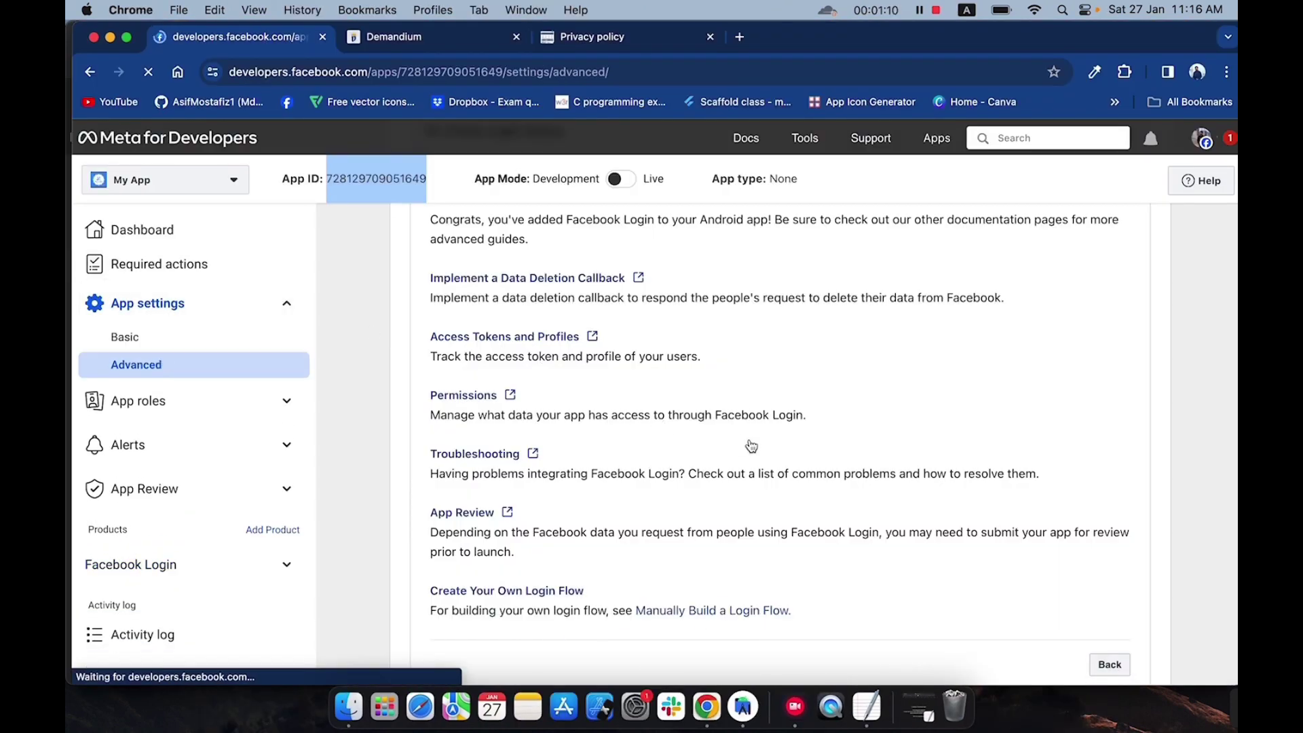
{"action": "scroll", "coordinate": [749, 439], "scroll_direction": "down", "scroll_amount": 12}
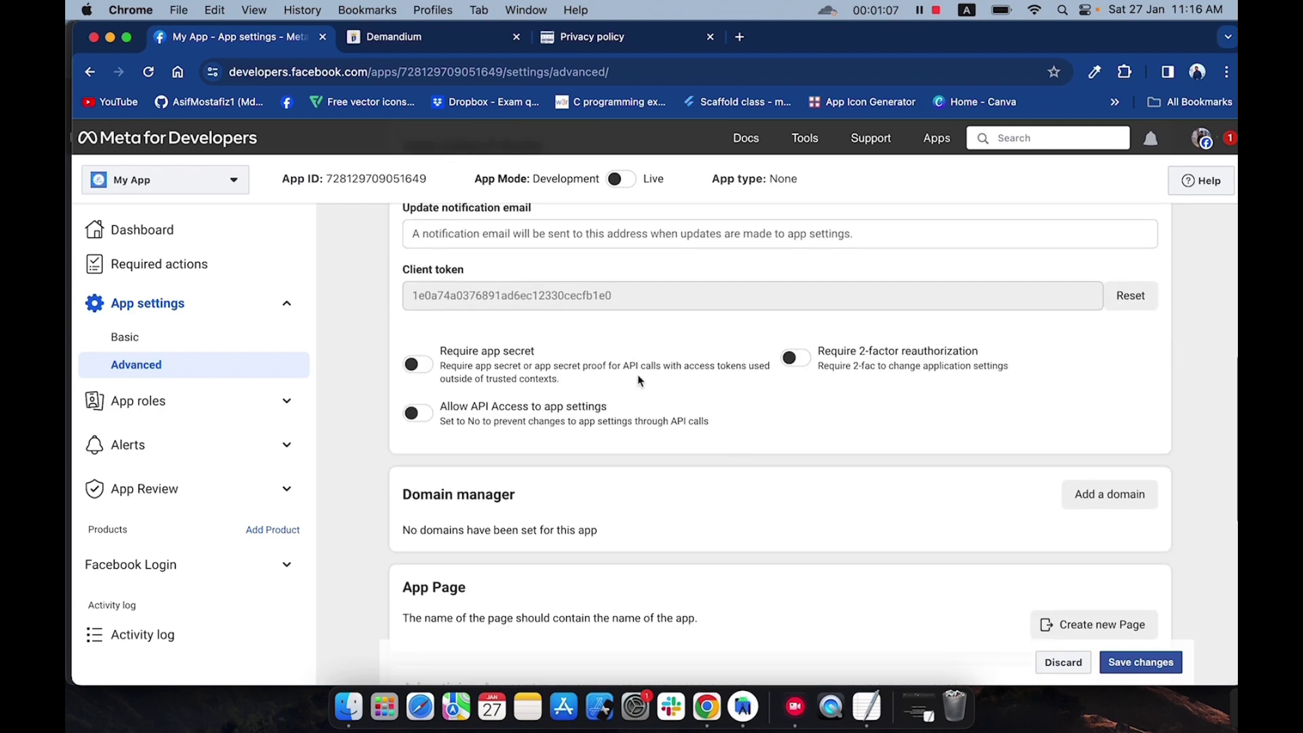
{"action": "left_click_drag", "start_coordinate": [612, 298], "coordinate": [394, 302]}
{"action": "right_click", "coordinate": [417, 295]}
{"action": "left_click", "coordinate": [475, 328]}
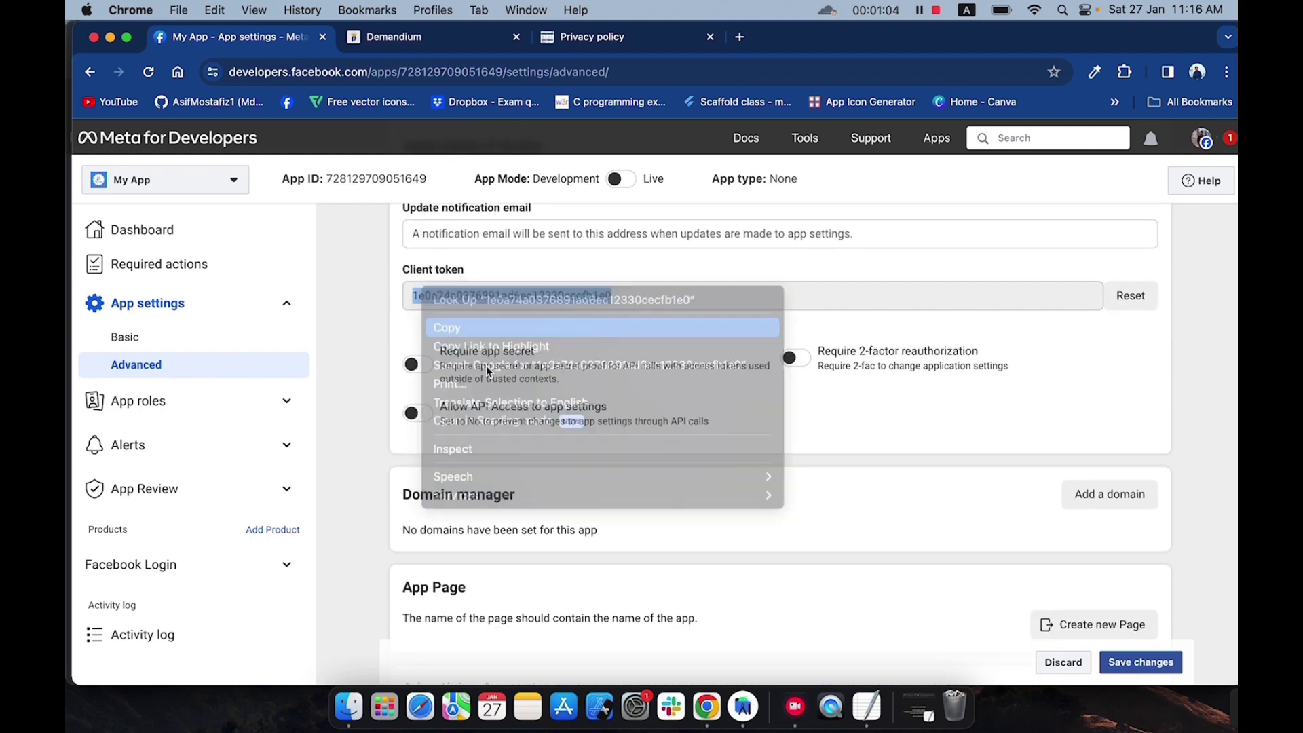
Back in Android Studio, replace the YOUR_FACEBOOK_CLIENT_TOKEN placeholder with the copied client token and close Info.plist.
{"action": "left_click", "coordinate": [743, 706]}
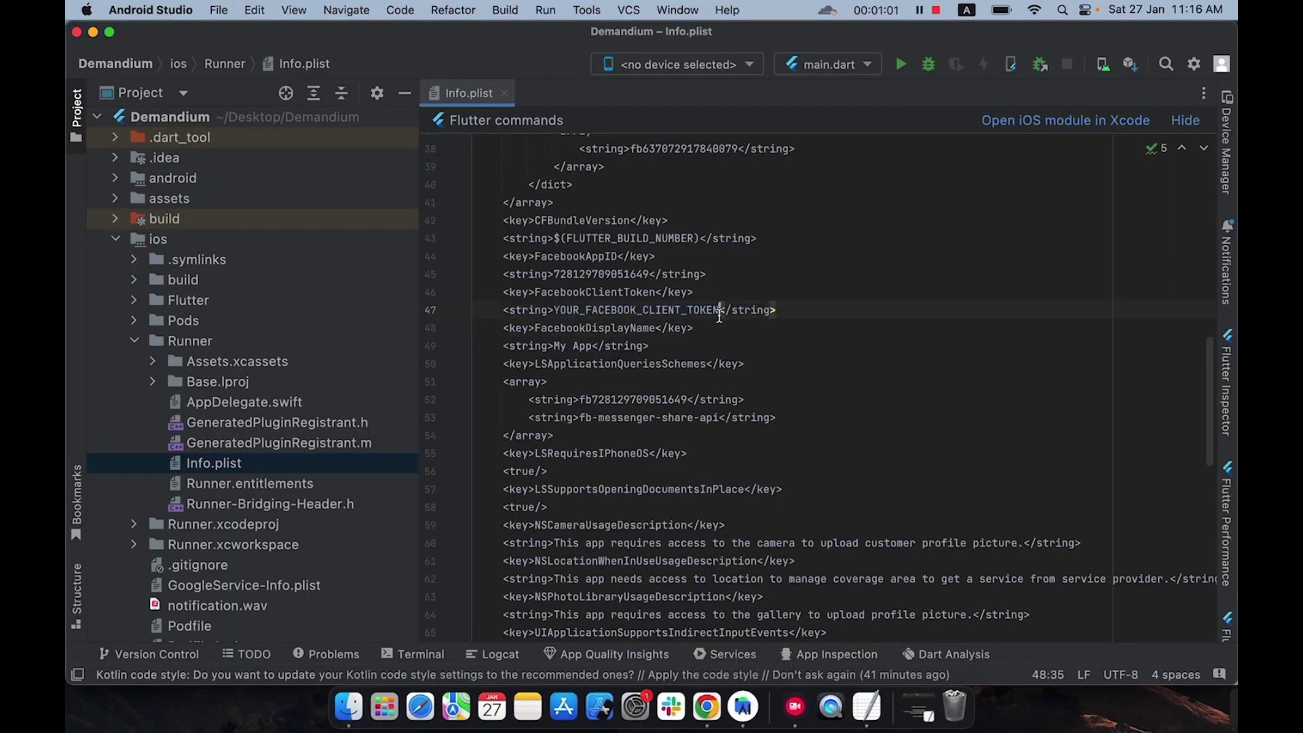
{"action": "left_click_drag", "start_coordinate": [720, 310], "coordinate": [554, 311]}
{"action": "key", "text": "BackSpace"}
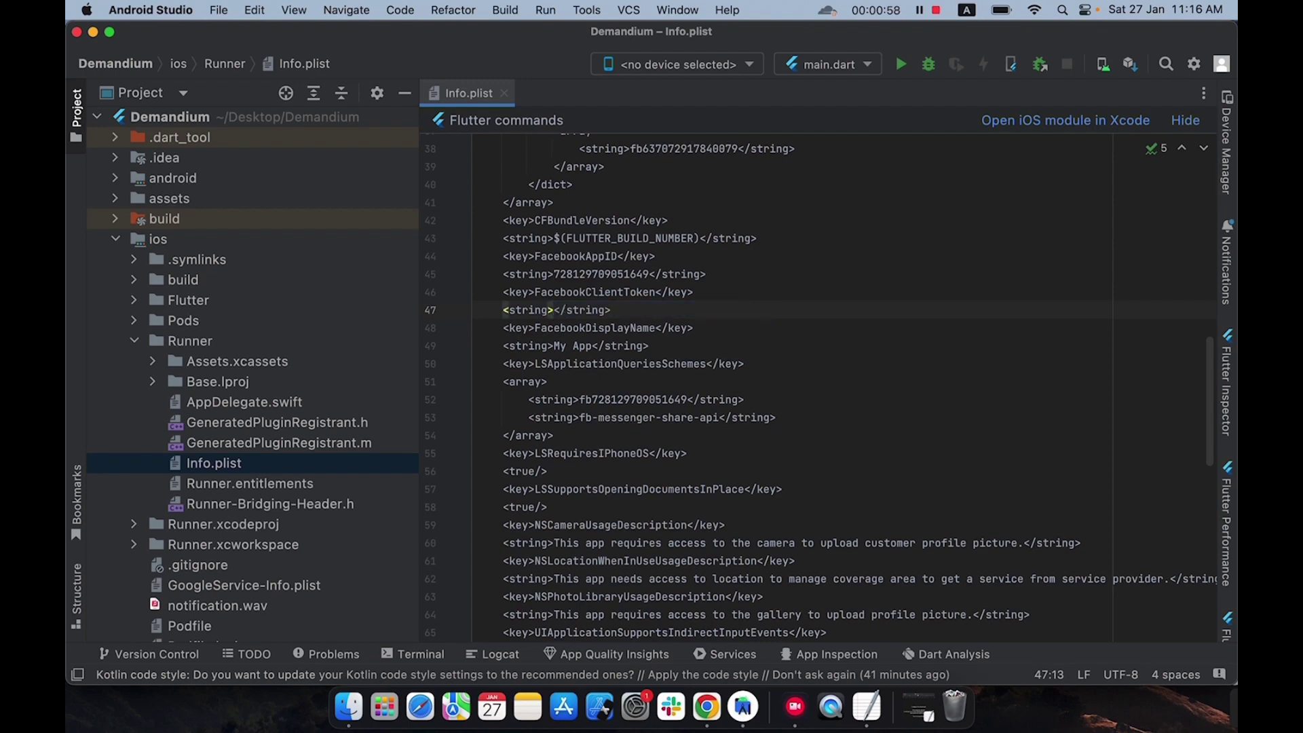
{"action": "right_click", "coordinate": [556, 310]}
{"action": "left_click", "coordinate": [604, 346]}
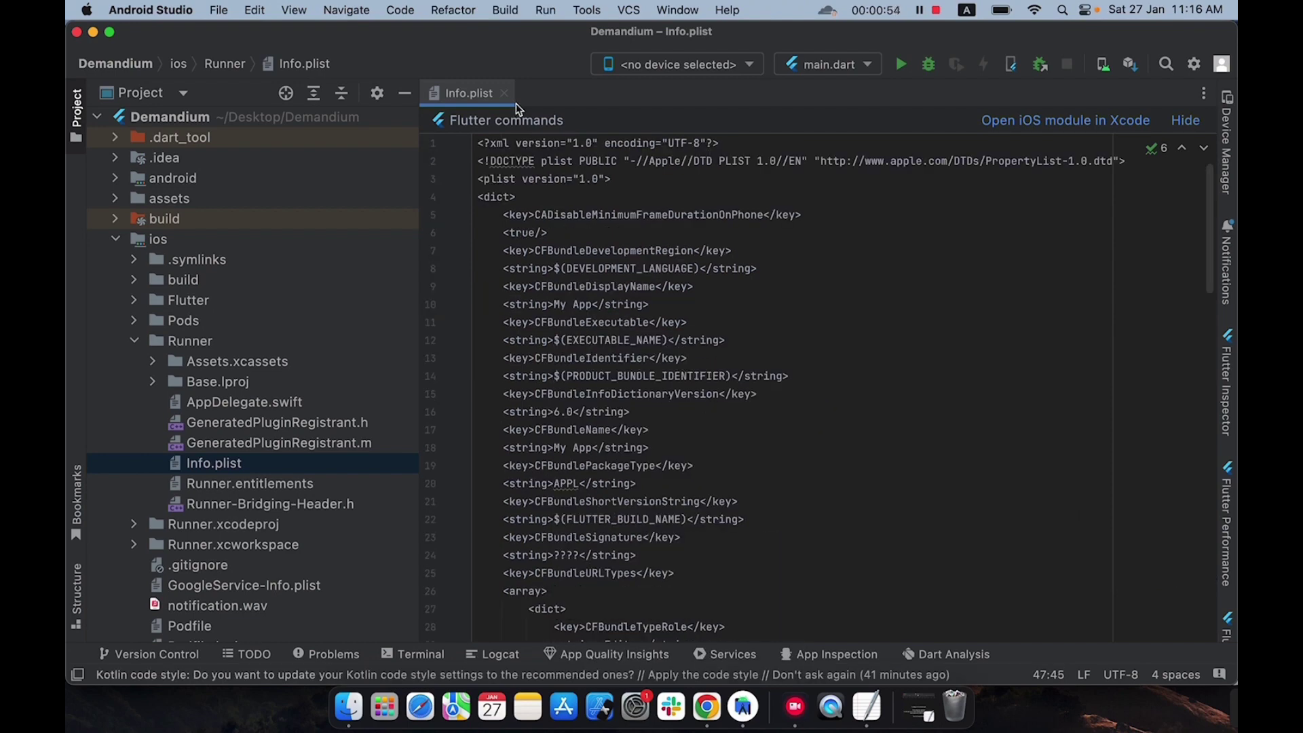
{"action": "left_click", "coordinate": [505, 93]}
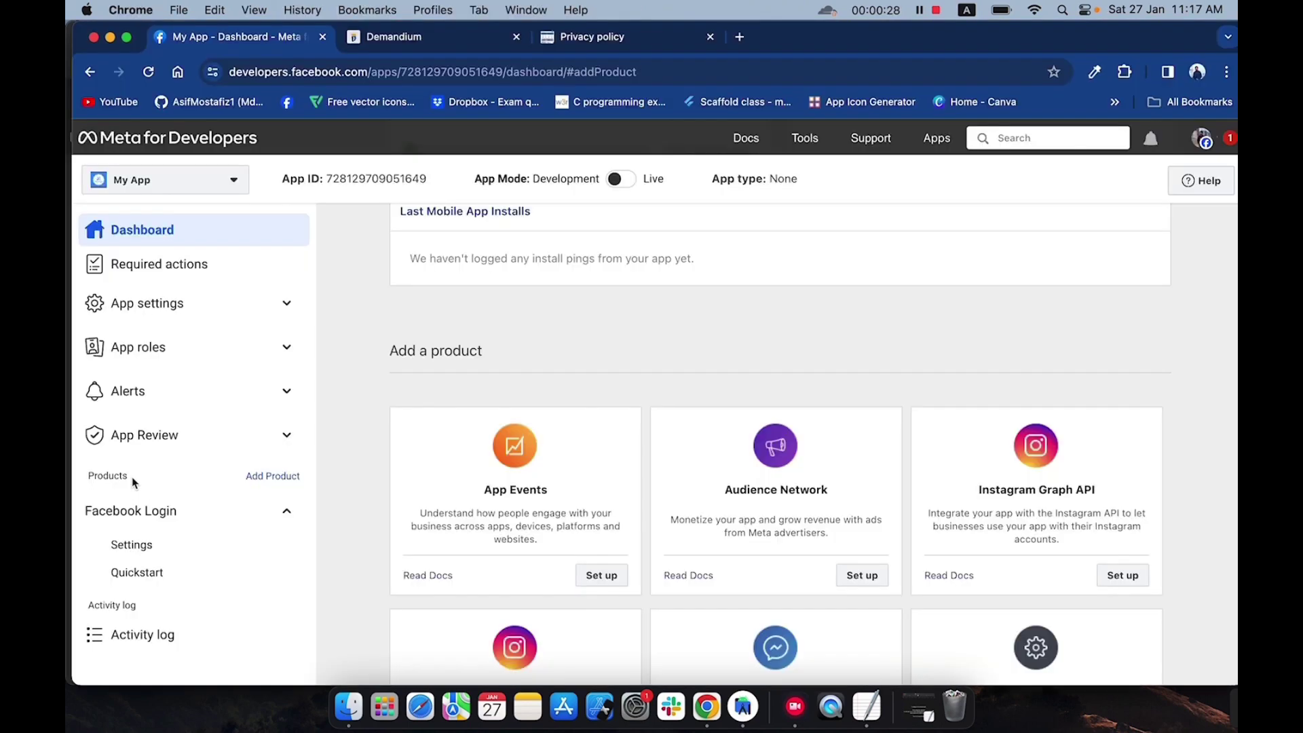
In Chrome, start the Facebook Login Quickstart for iOS, keep the Swift Package Manager SDK and advance to the Bundle ID entry.
{"action": "left_click", "coordinate": [152, 574]}
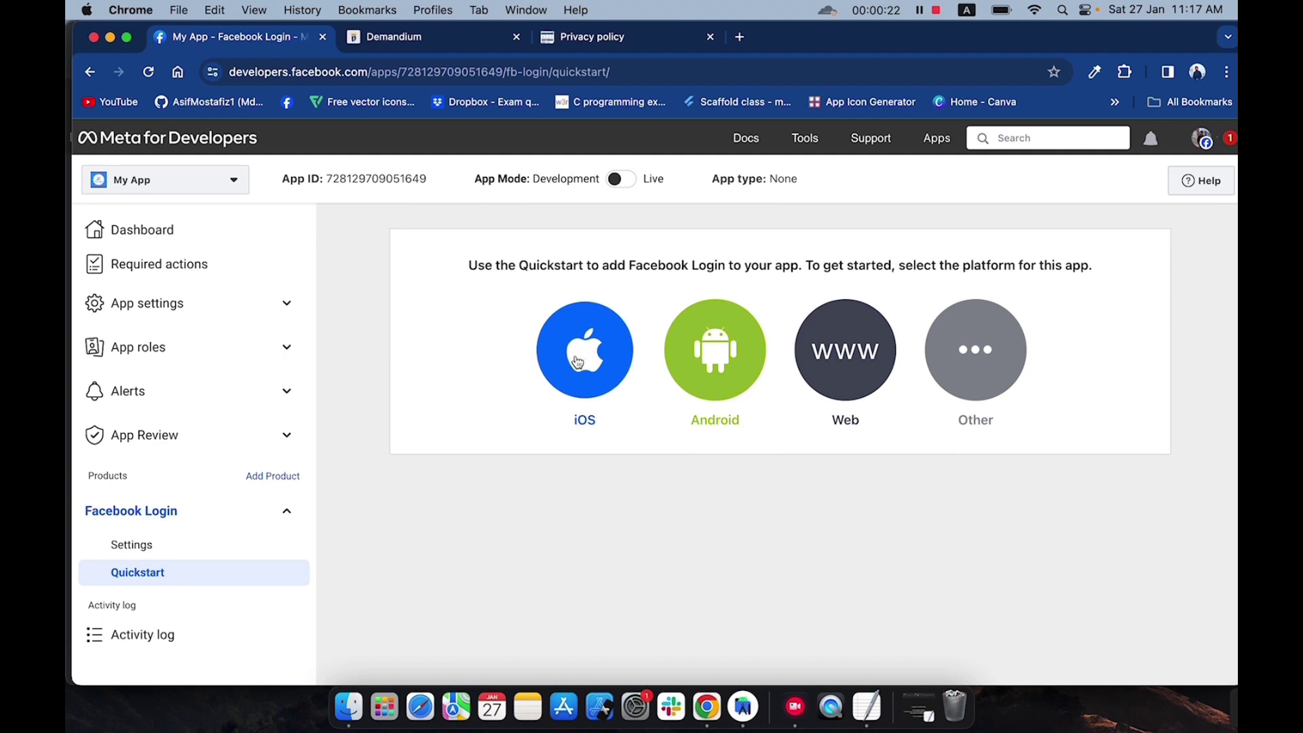
{"action": "left_click", "coordinate": [576, 361]}
{"action": "scroll", "coordinate": [746, 505], "scroll_direction": "down", "scroll_amount": 3}
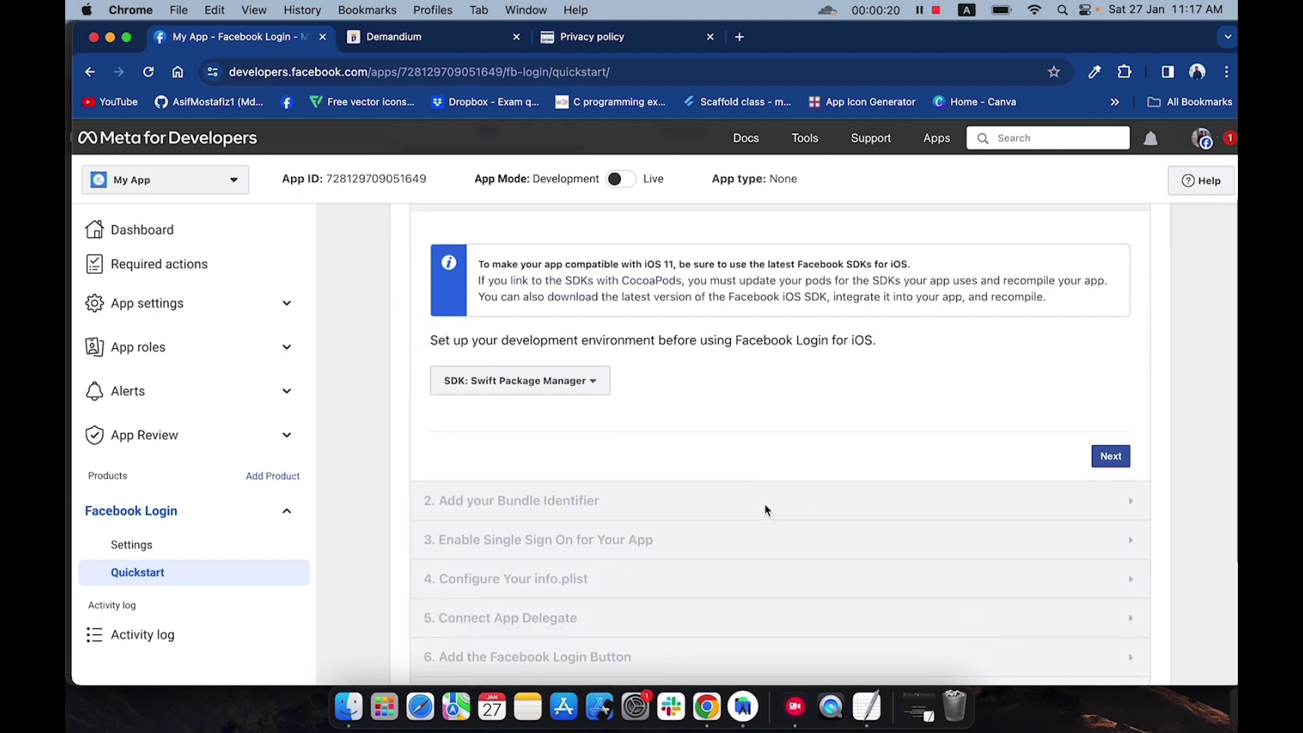
{"action": "left_click", "coordinate": [1109, 447]}
{"action": "scroll", "coordinate": [893, 424], "scroll_direction": "down", "scroll_amount": 1}
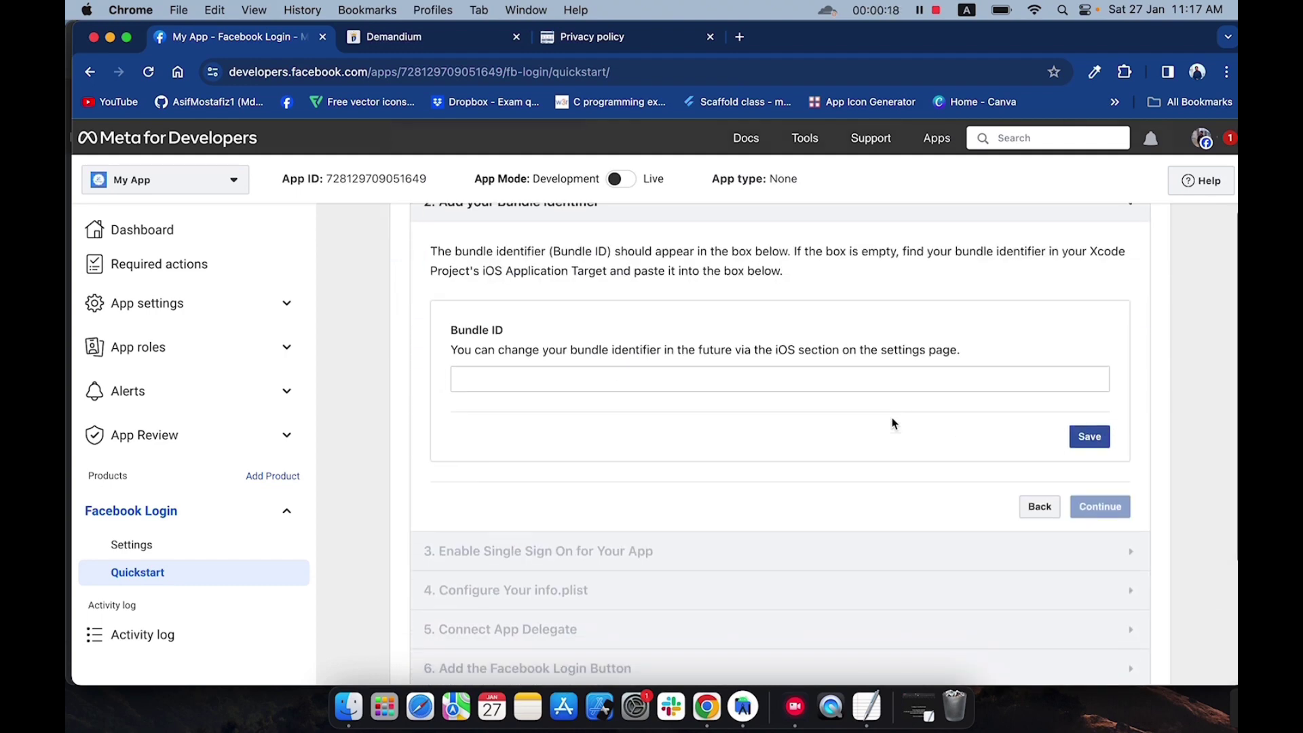
{"action": "left_click", "coordinate": [549, 381]}
Switch to Android Studio, collapse the ios folder and open the iOS module in Xcode.
{"action": "left_click", "coordinate": [742, 707]}
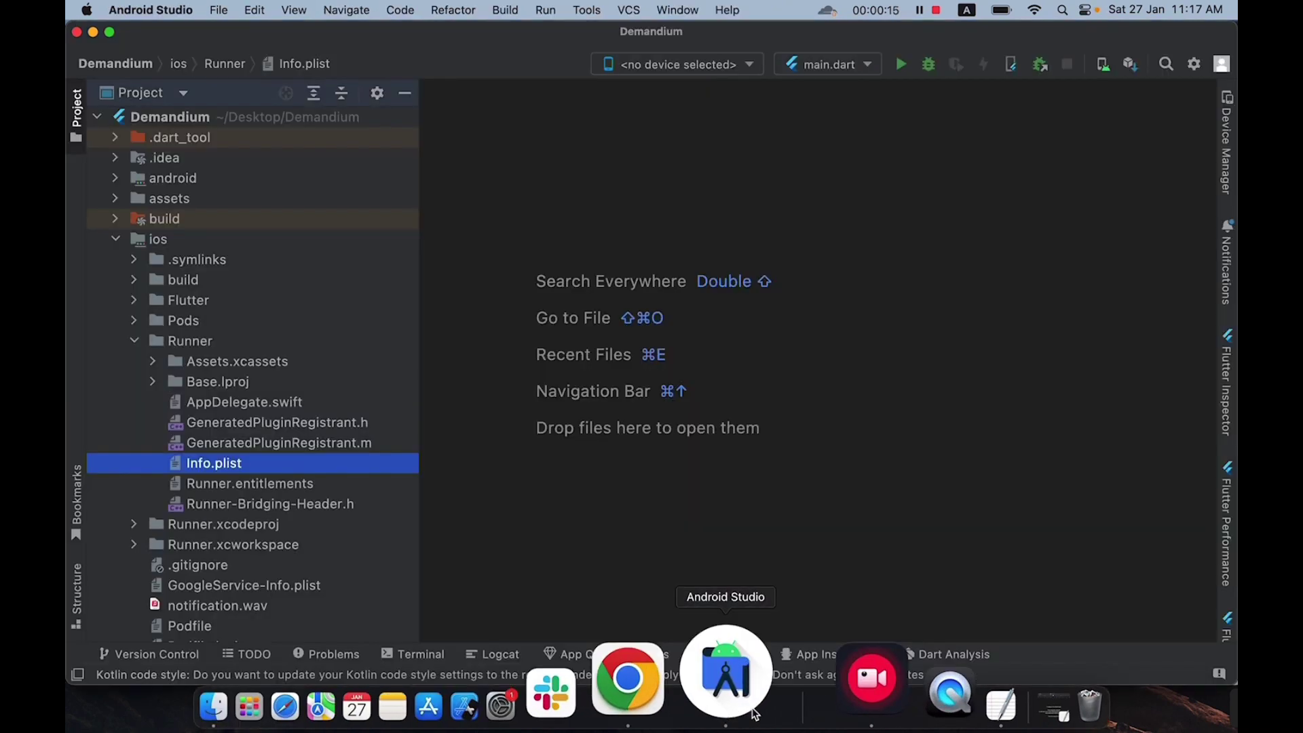
{"action": "left_click", "coordinate": [115, 238]}
{"action": "right_click", "coordinate": [157, 248]}
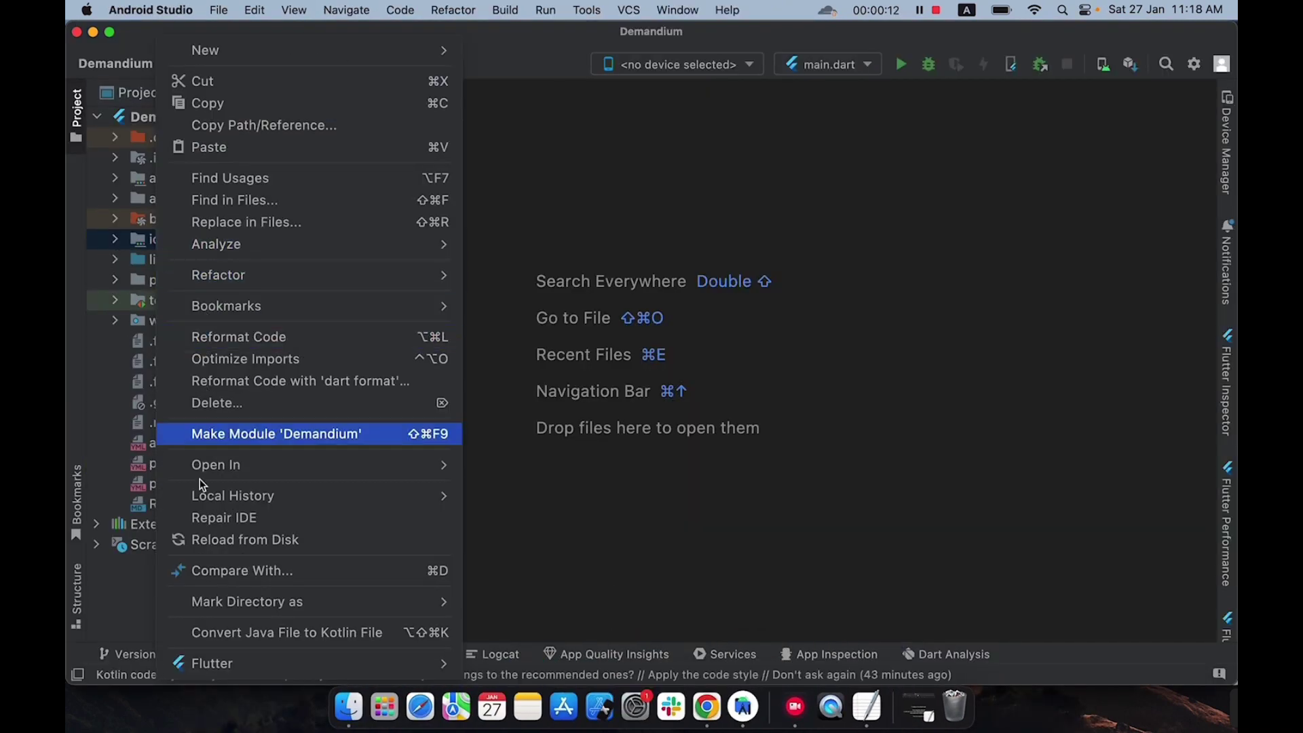
{"action": "mouse_move", "coordinate": [224, 663]}
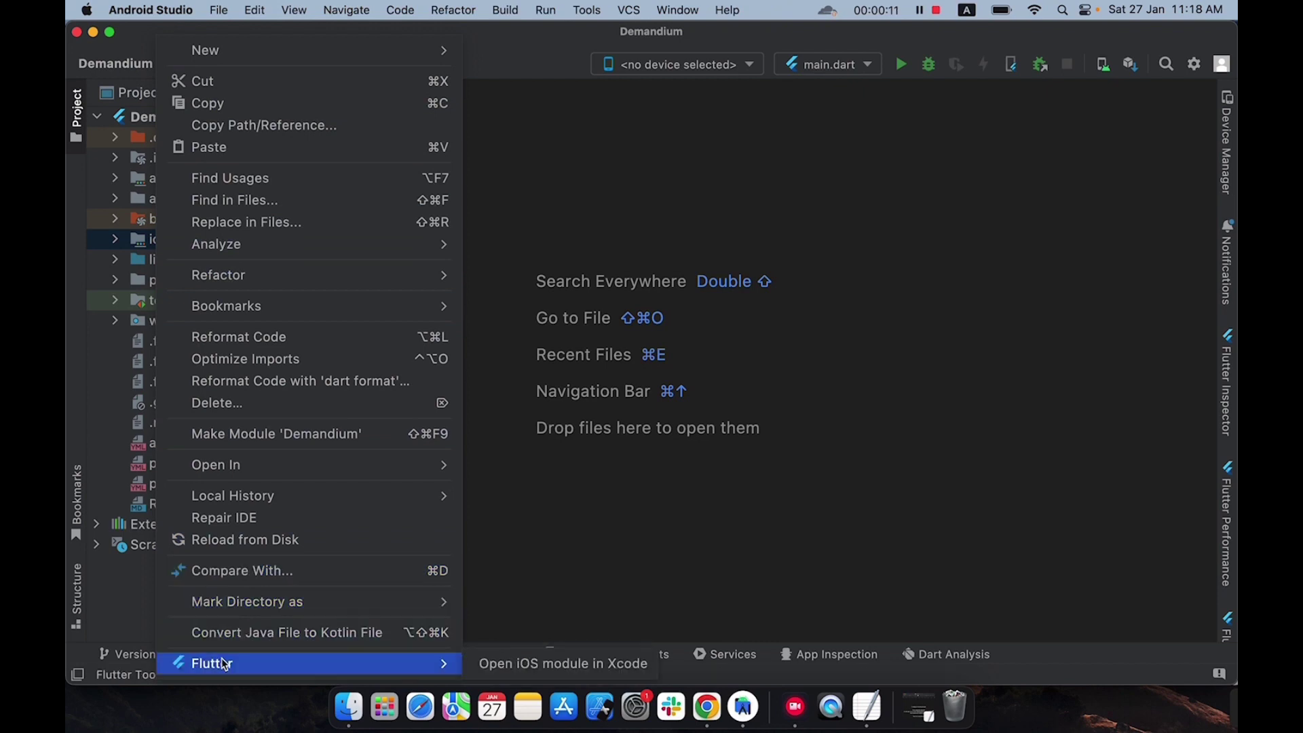
{"action": "left_click", "coordinate": [542, 665]}
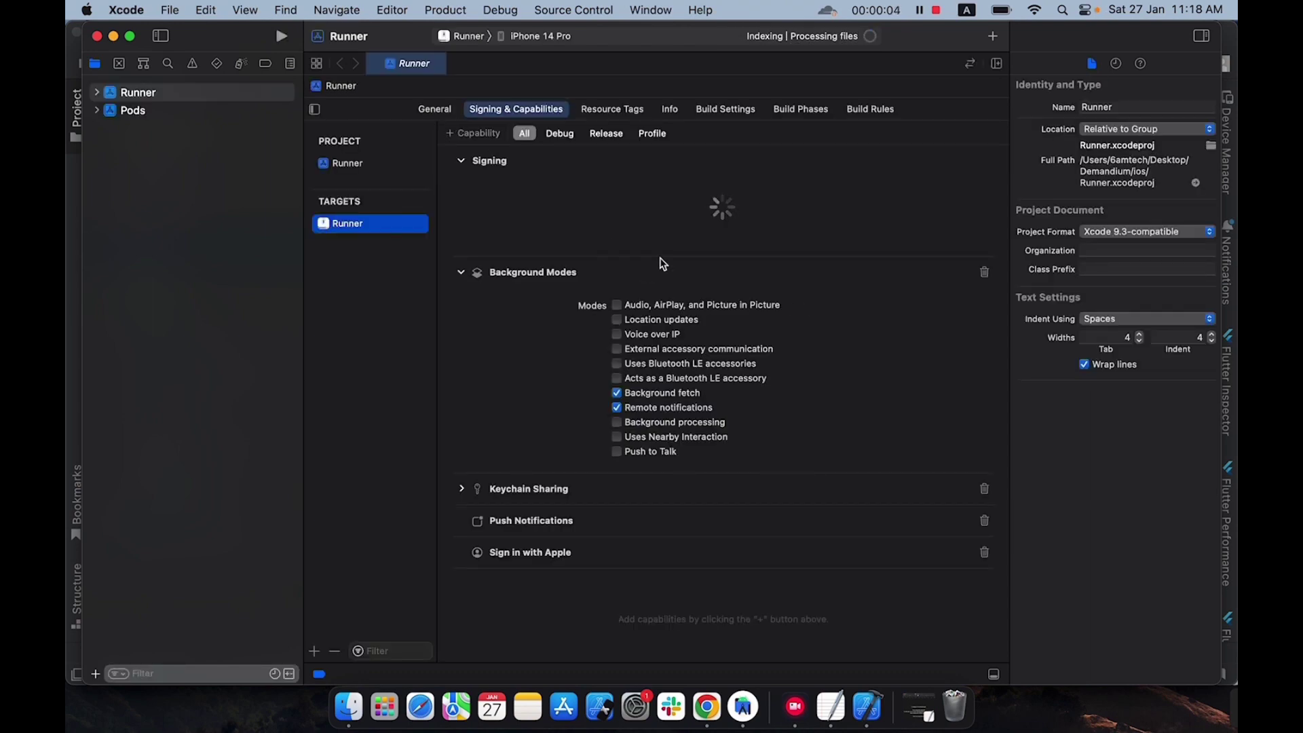
Copy the bundle identifier com.yourDomain.userapp from the Runner target's signing settings.
{"action": "left_click", "coordinate": [734, 253]}
{"action": "left_click_drag", "start_coordinate": [721, 252], "coordinate": [613, 254]}
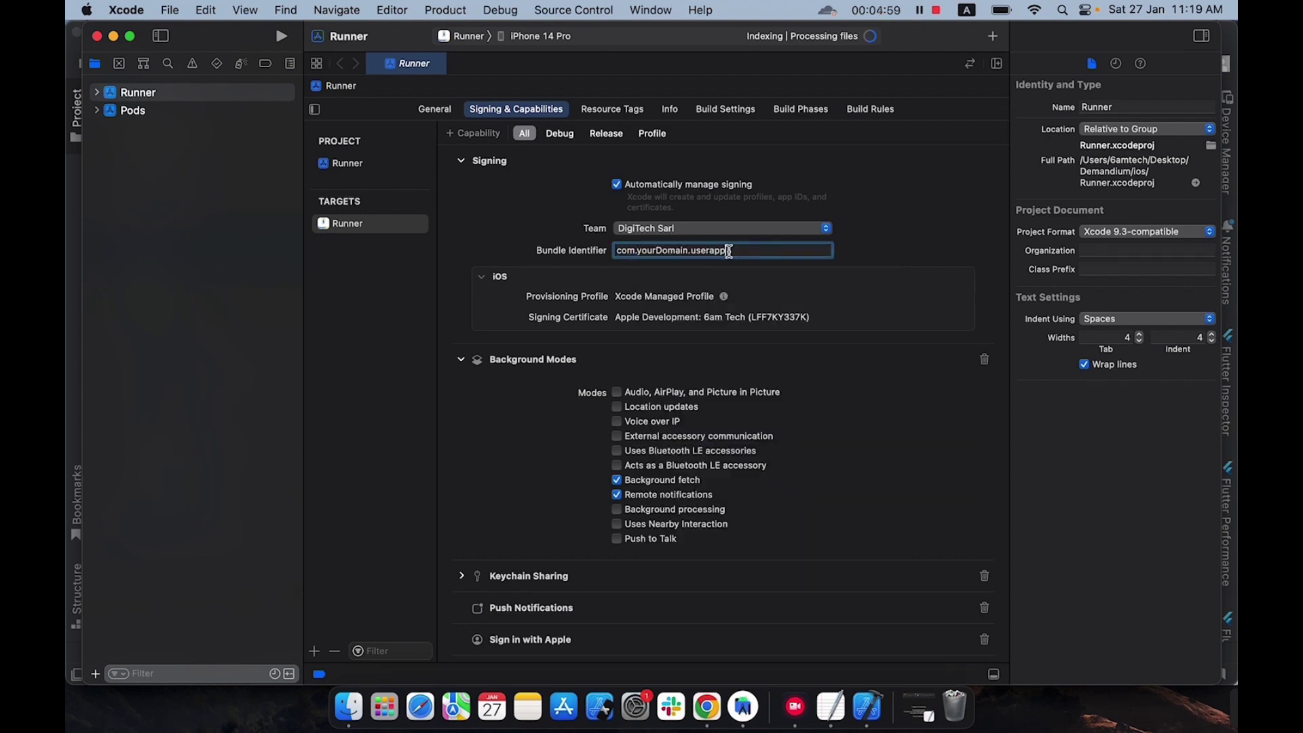
{"action": "left_click_drag", "start_coordinate": [729, 253], "coordinate": [613, 253]}
{"action": "right_click", "coordinate": [626, 249]}
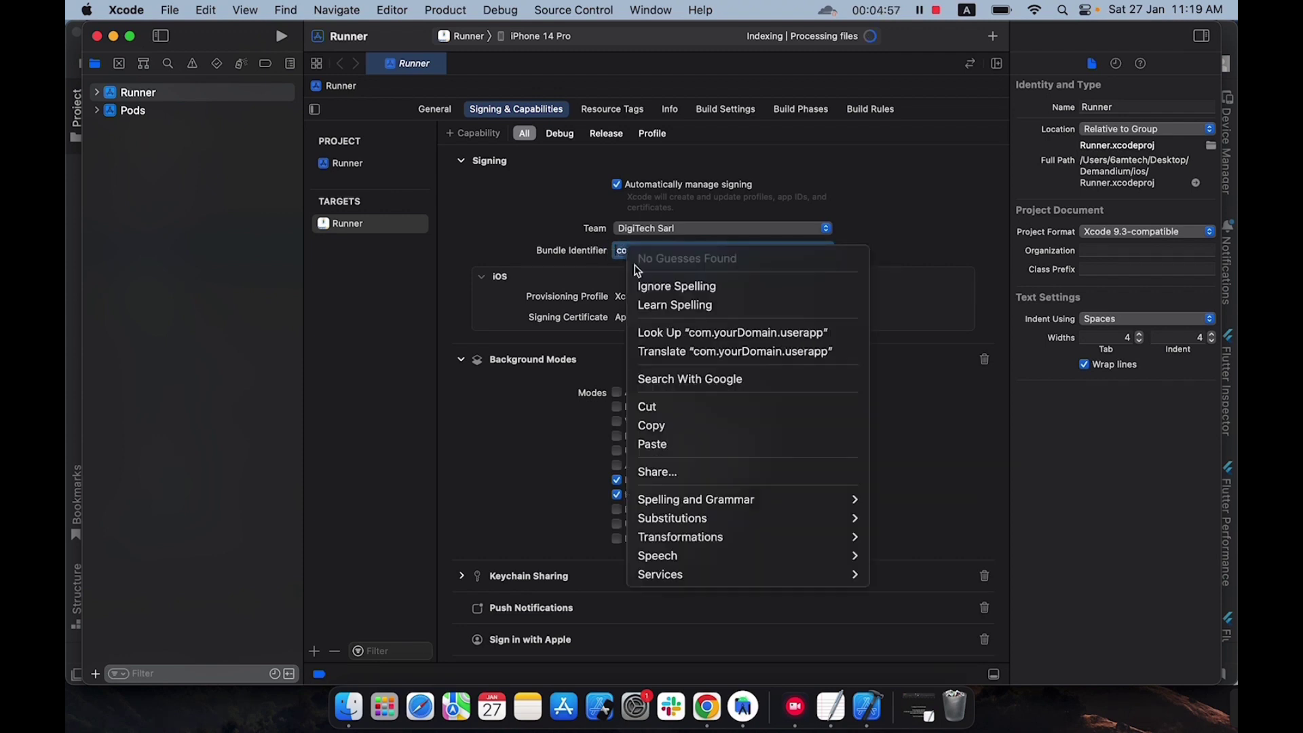
{"action": "left_click", "coordinate": [648, 423]}
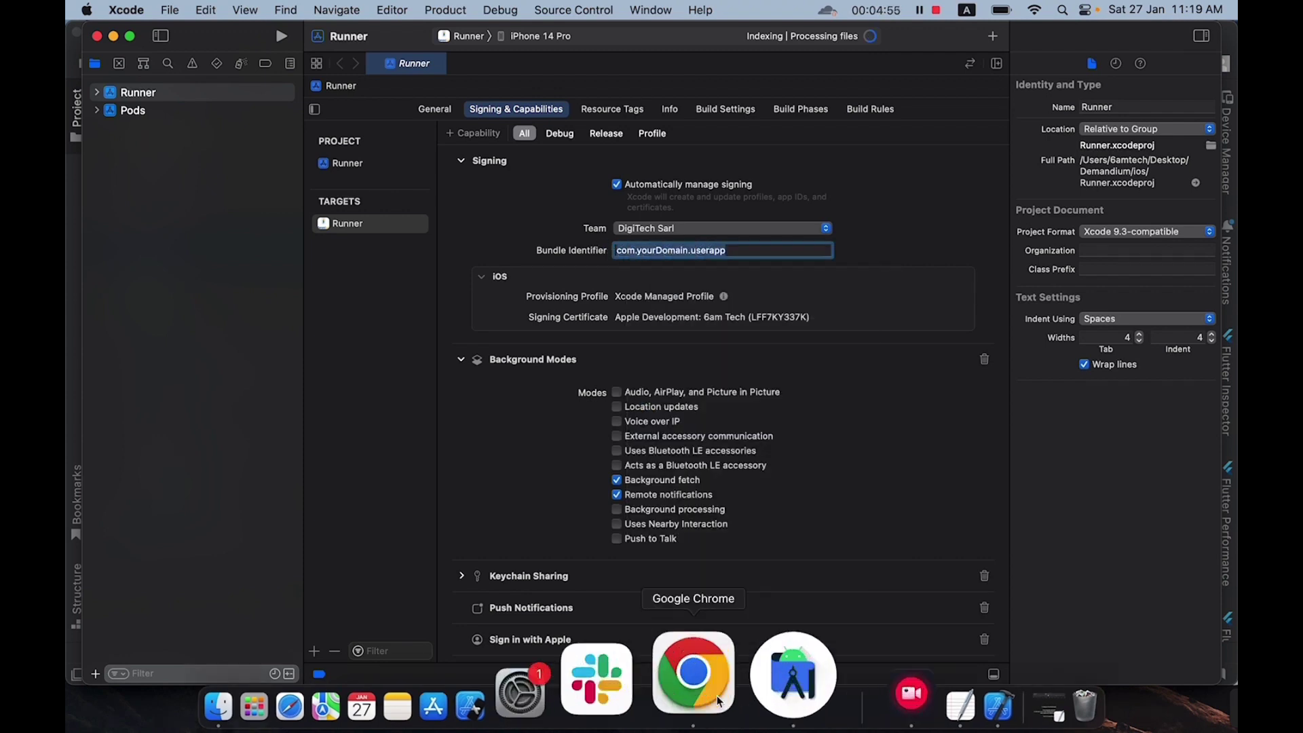
Switch to Chrome, paste the copied identifier com.yourDomain.userapp as the Bundle ID in the iOS Quickstart and save it.
{"action": "left_click", "coordinate": [696, 679]}
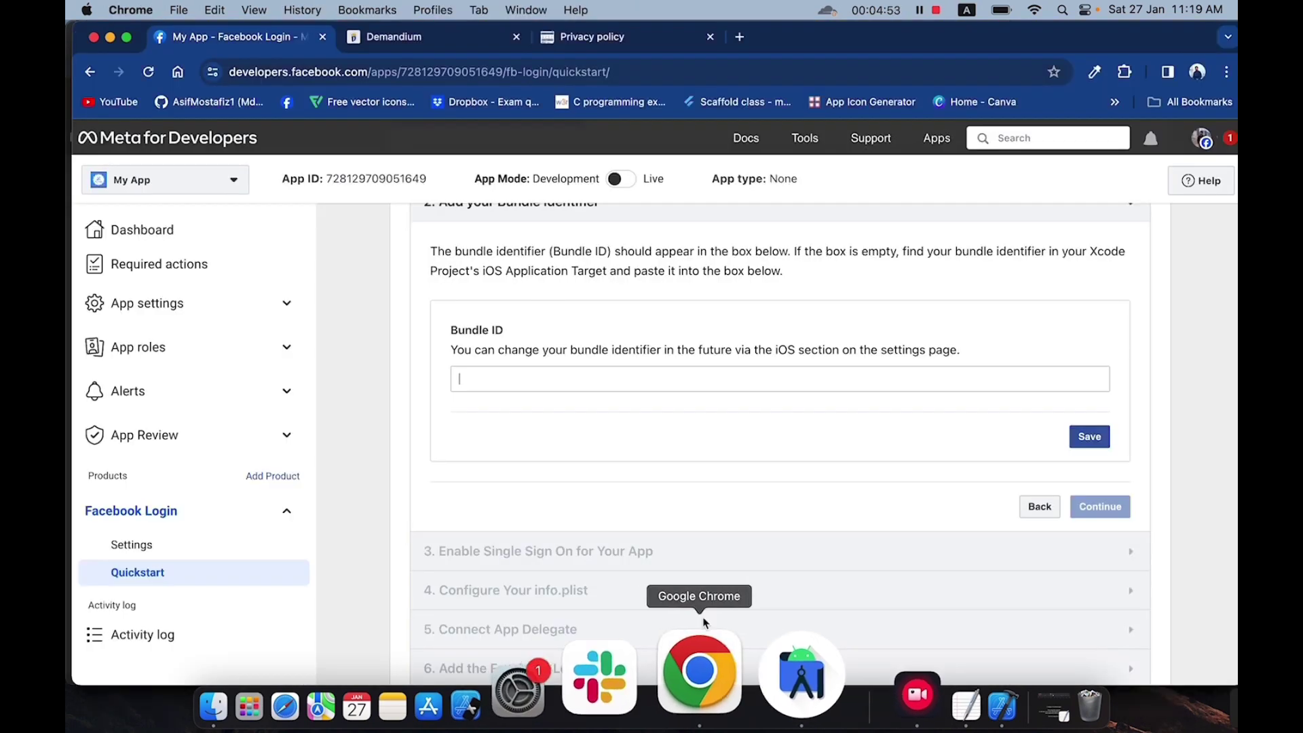
{"action": "right_click", "coordinate": [483, 378]}
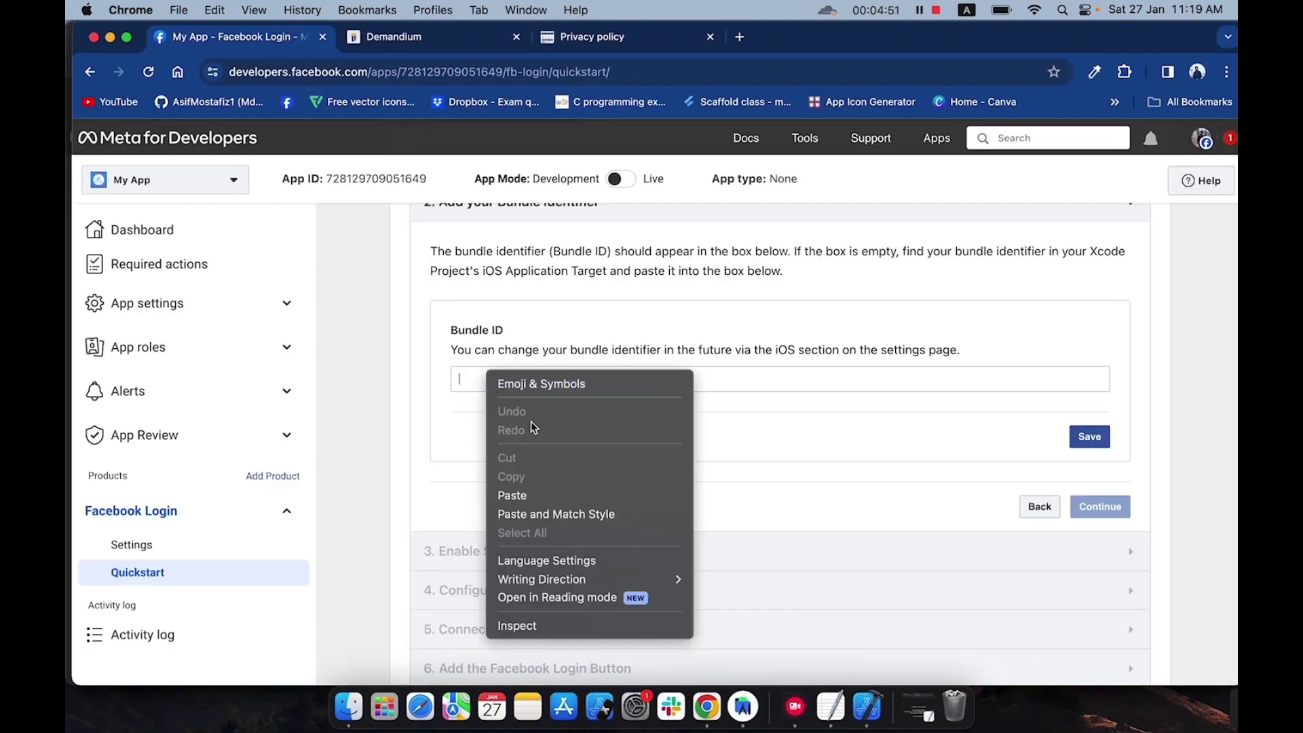
{"action": "left_click", "coordinate": [532, 495]}
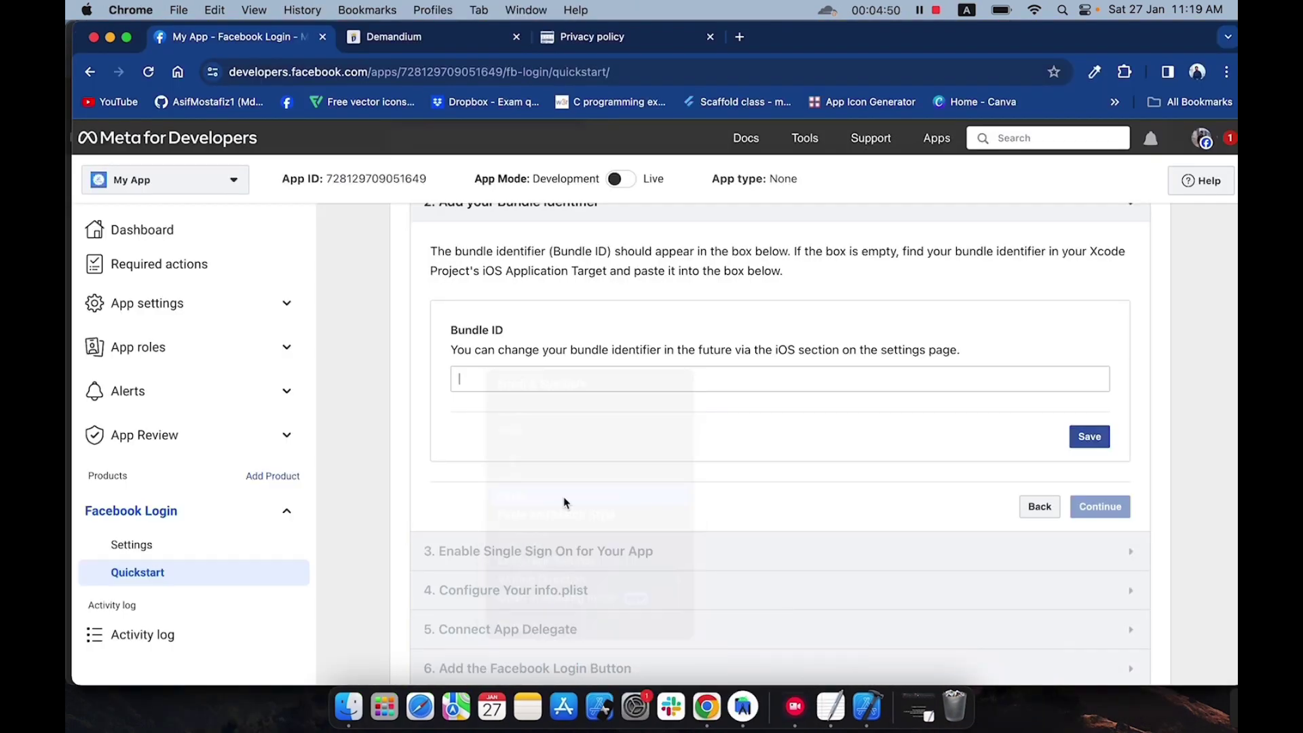
{"action": "left_click", "coordinate": [1088, 440]}
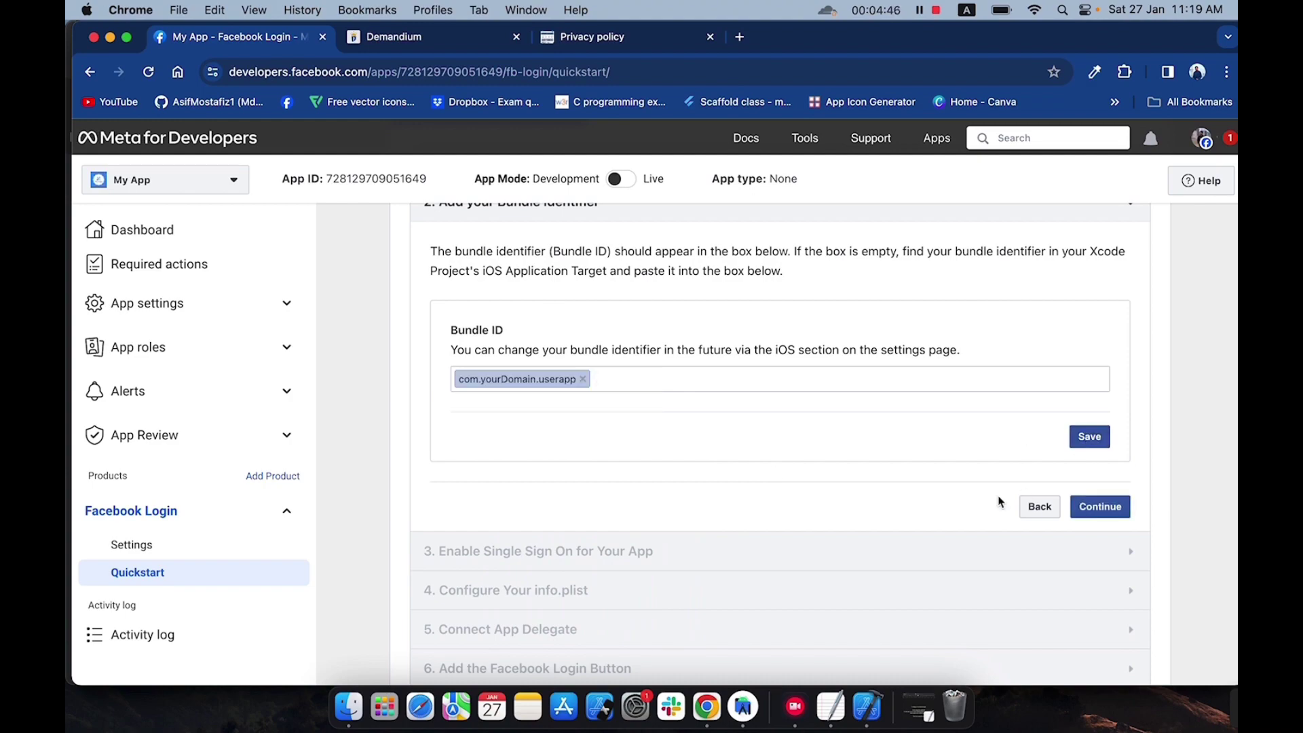
Advance through the remaining iOS Quickstart sections, from the Bundle ID section to Next Steps, keeping the defaults.
{"action": "left_click", "coordinate": [1100, 506]}
{"action": "left_click", "coordinate": [1108, 404]}
{"action": "scroll", "coordinate": [1014, 463], "scroll_direction": "down", "scroll_amount": 15}
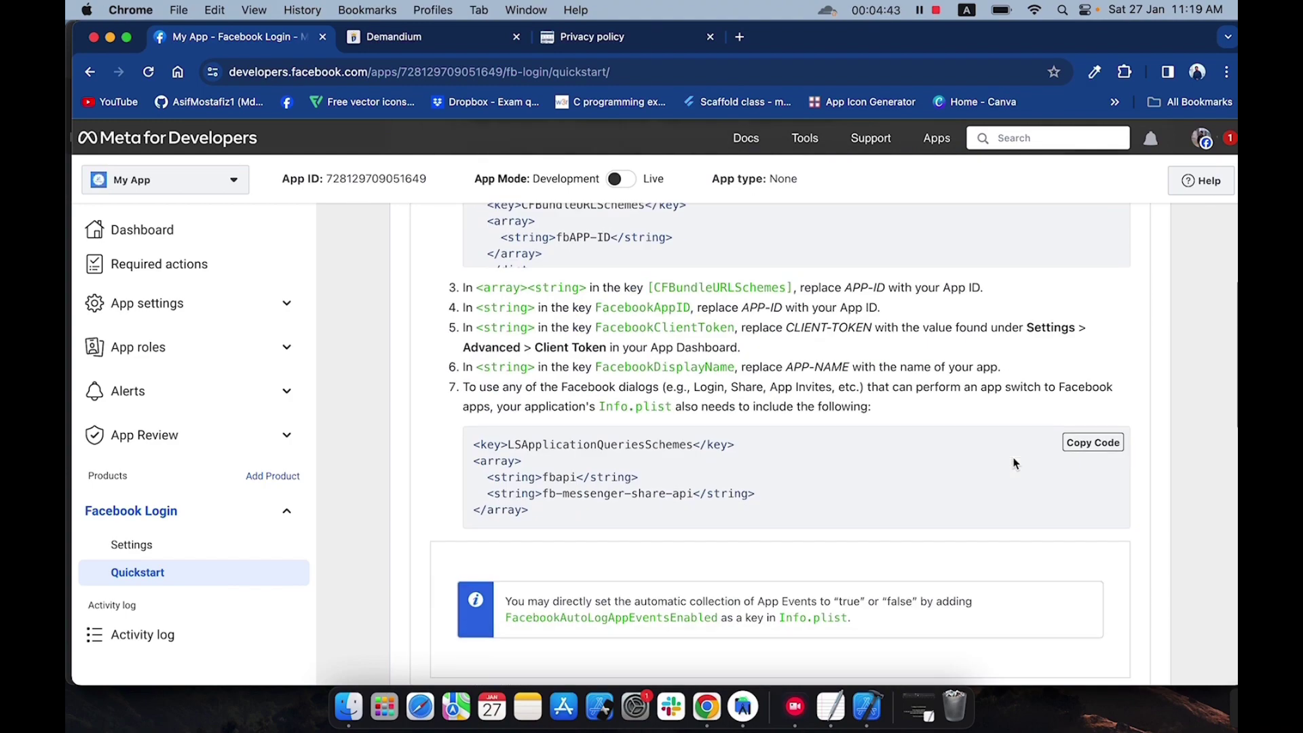
{"action": "left_click", "coordinate": [1107, 391]}
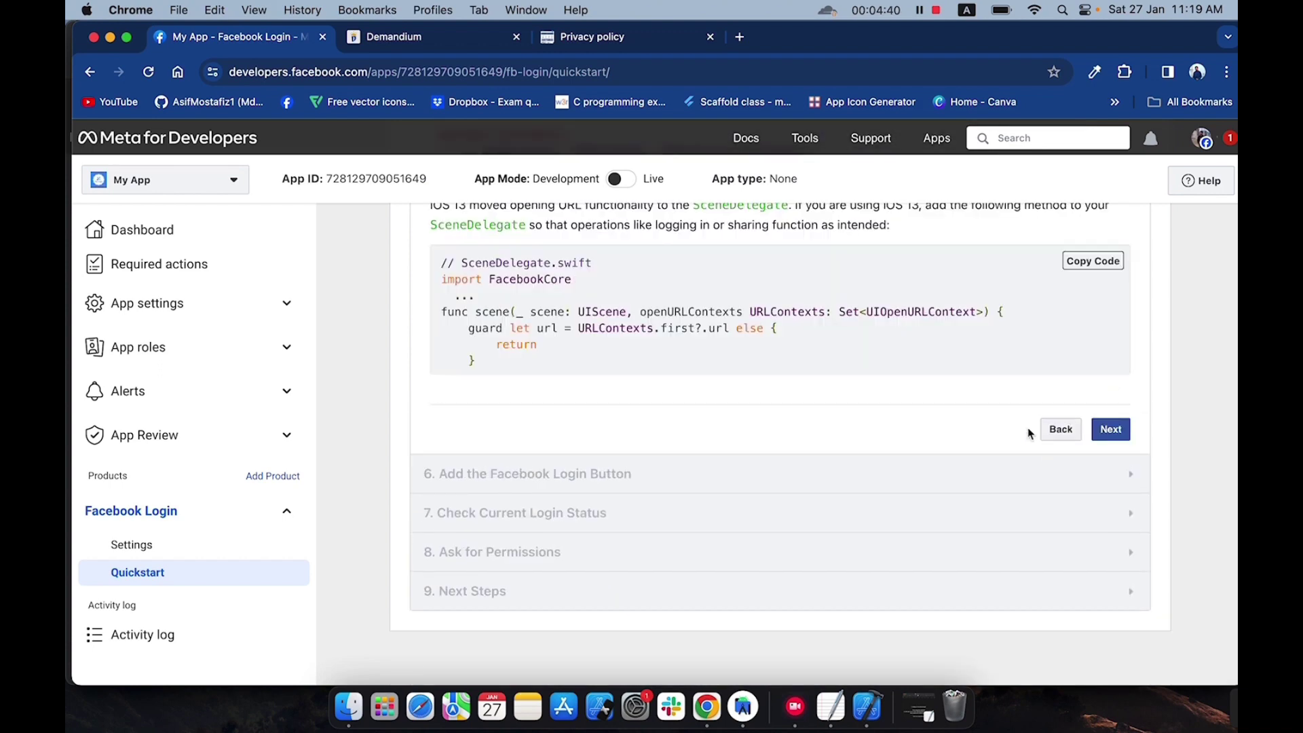
{"action": "left_click", "coordinate": [1097, 435]}
{"action": "left_click", "coordinate": [1111, 467]}
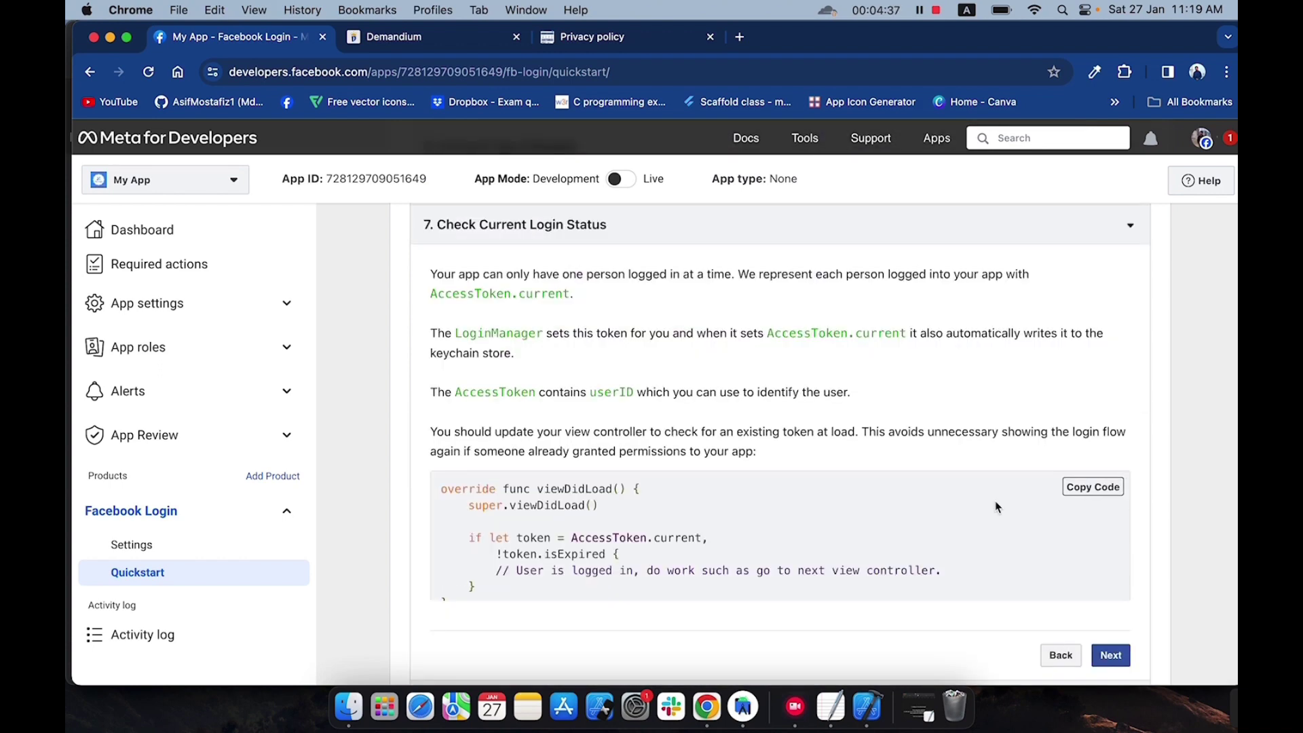
{"action": "left_click", "coordinate": [1108, 656]}
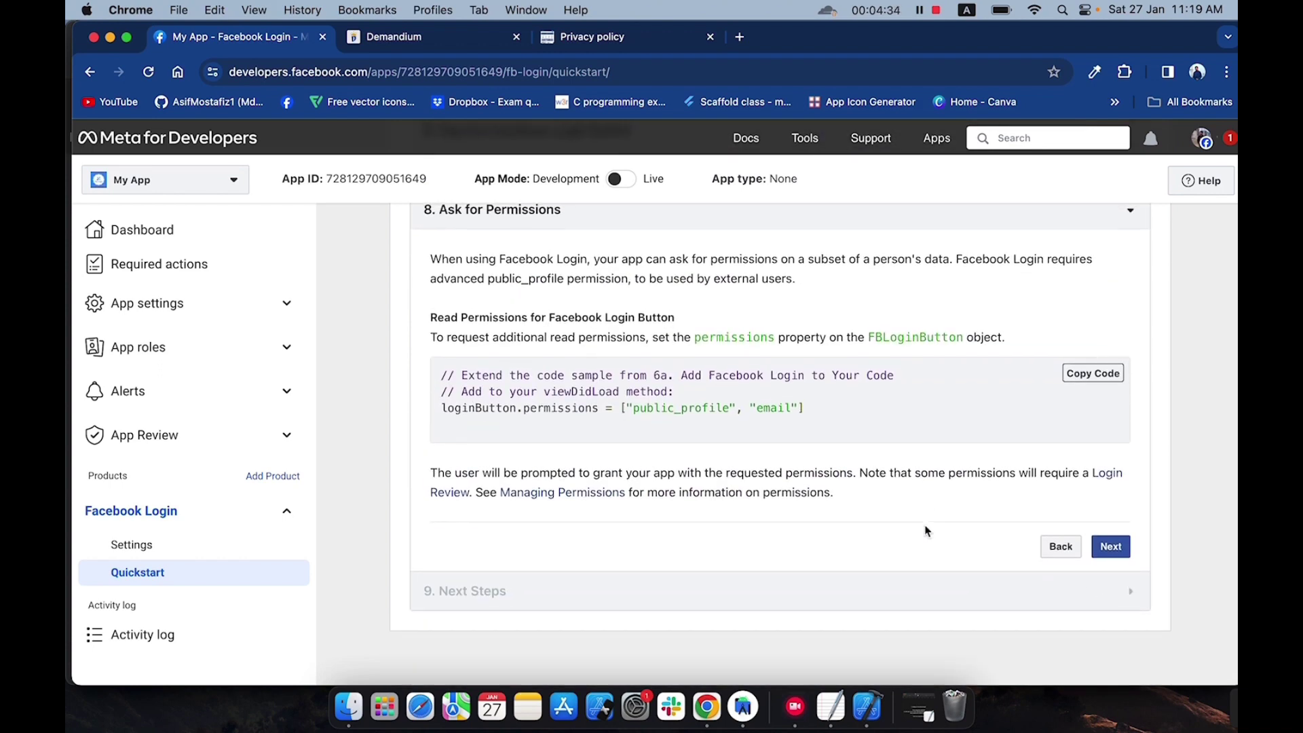
{"action": "left_click", "coordinate": [1103, 549]}
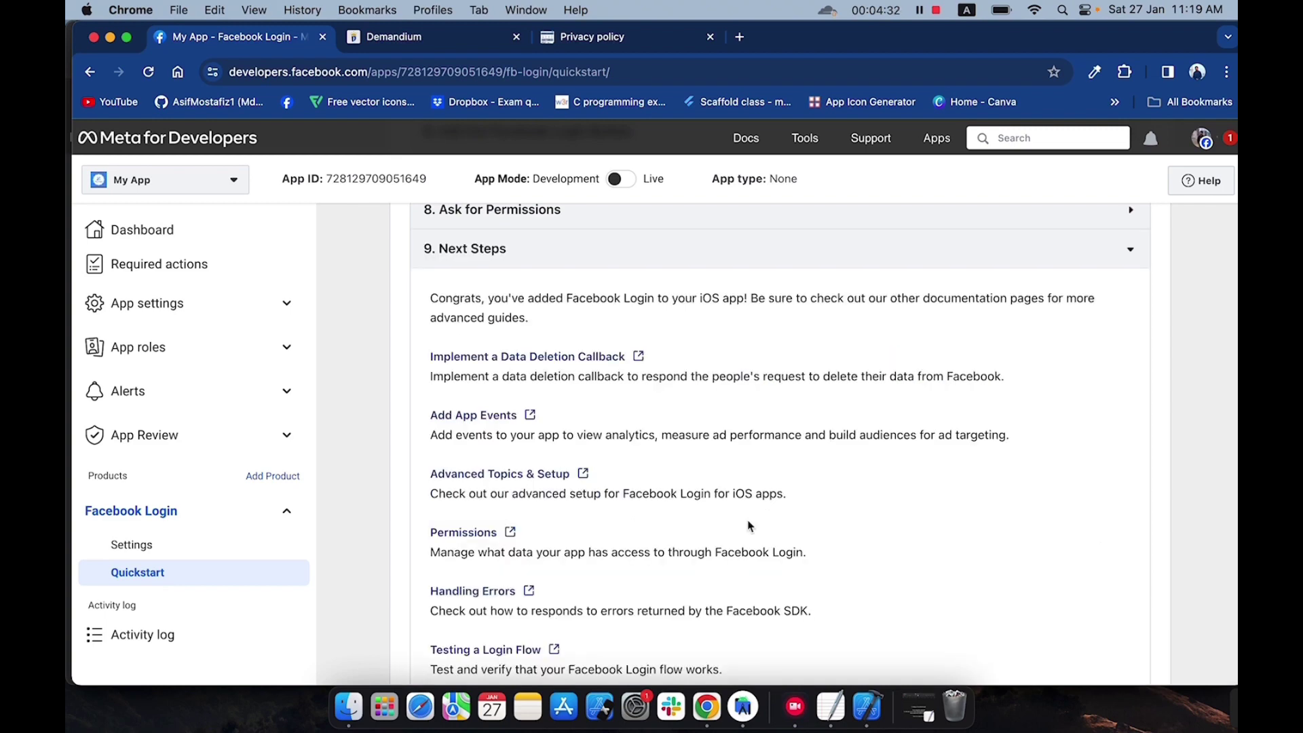
Switch to TextEdit and add the line "Now we setup for web app" below the iOS note.
{"action": "left_click", "coordinate": [829, 705]}
{"action": "key", "text": "Return"}
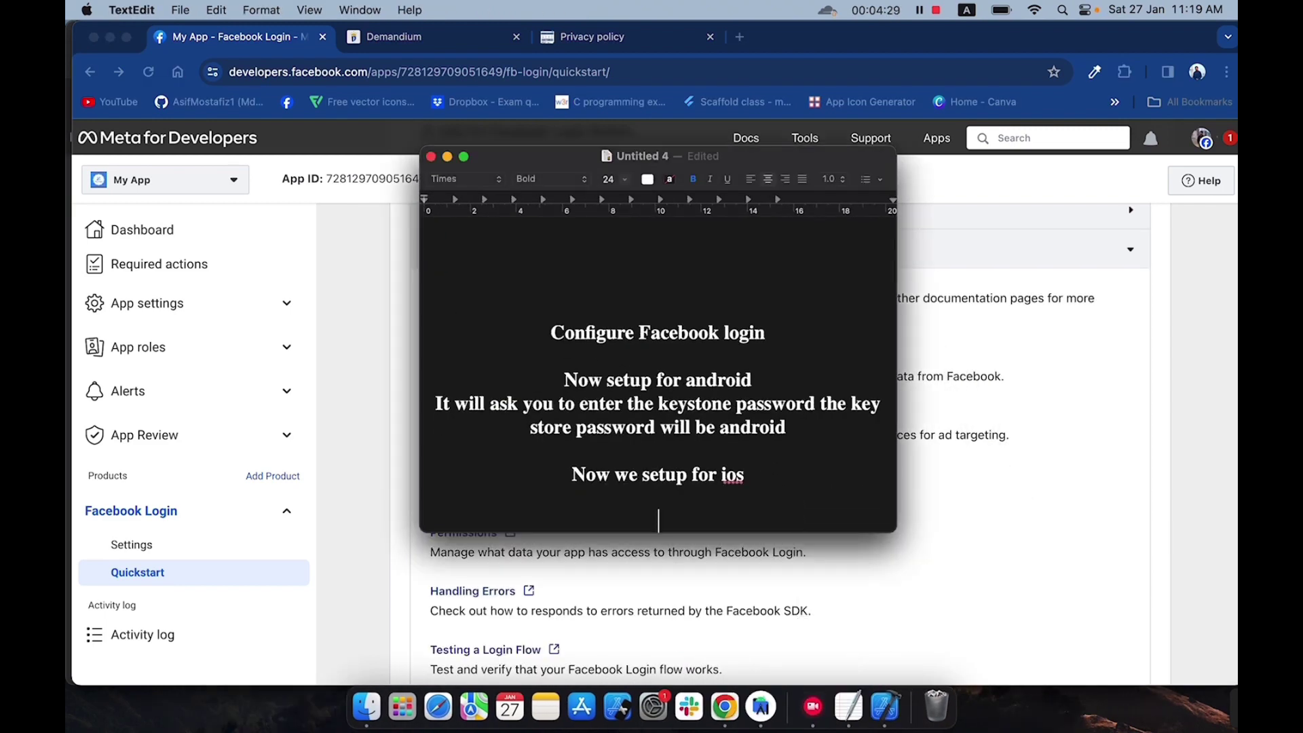
{"action": "type", "text": "Now we setup for"}
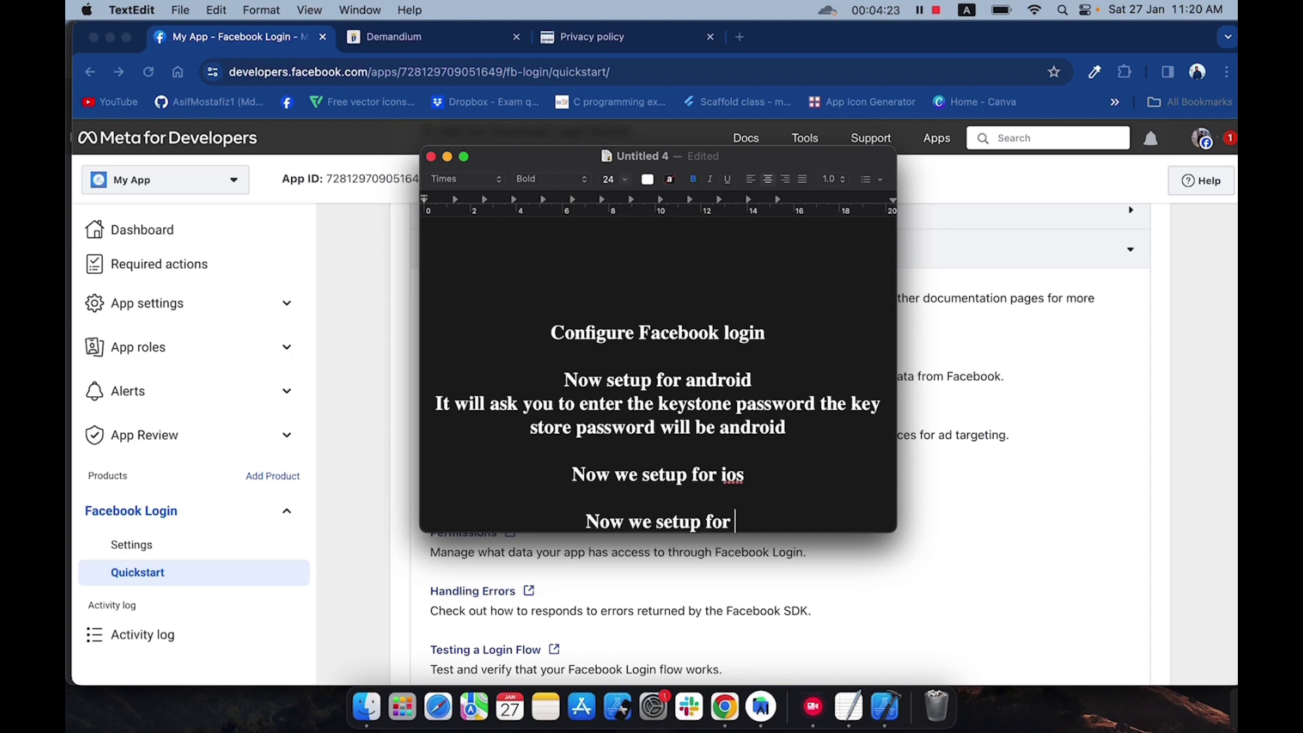
{"action": "type", "text": " web app"}
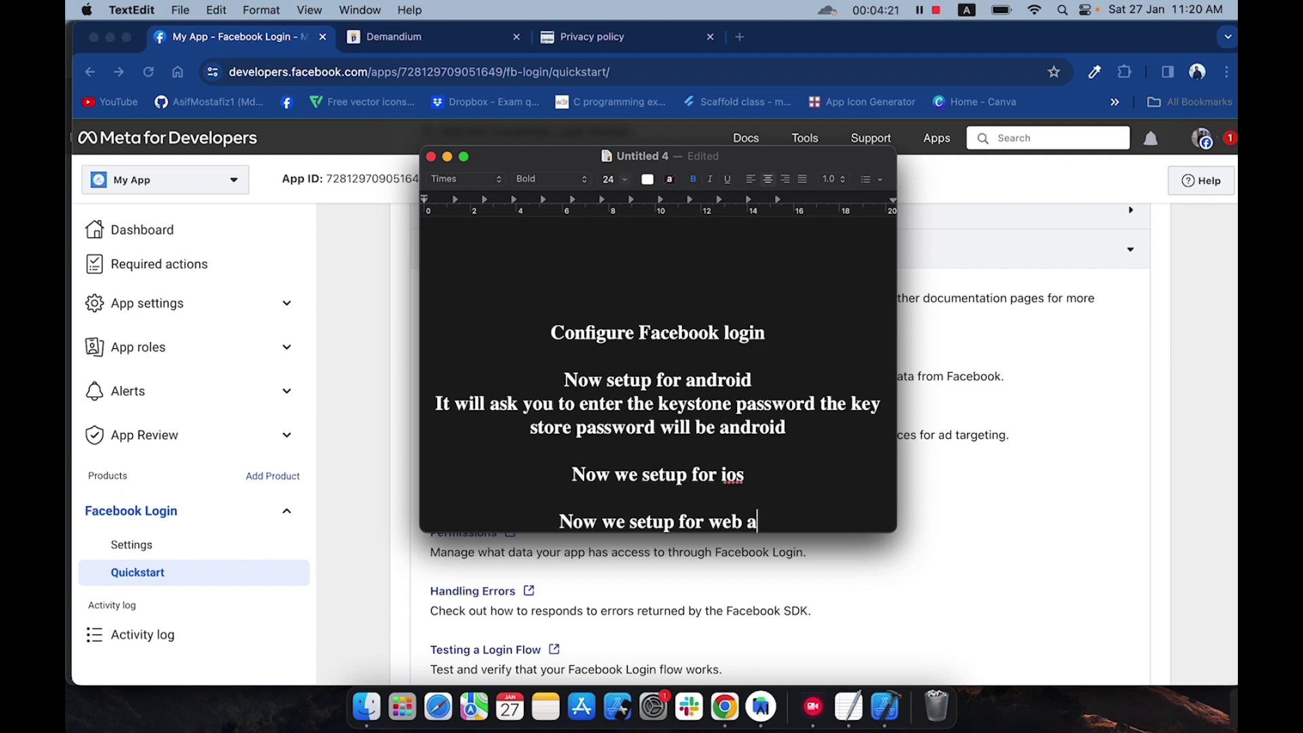
{"action": "key", "text": "Return"}
{"action": "key", "text": "Return"}
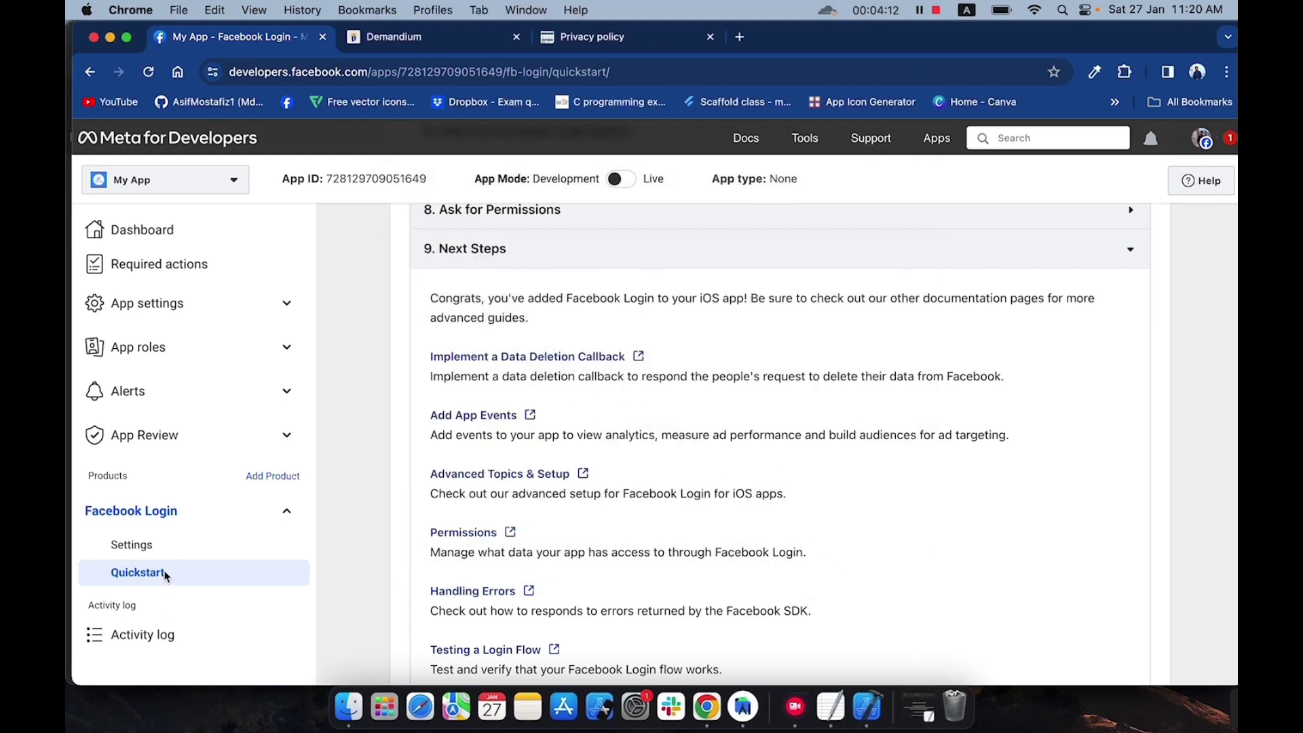
In Chrome, restart the Facebook Login Quickstart for the Web platform and go to the Site URL entry.
{"action": "left_click", "coordinate": [169, 576]}
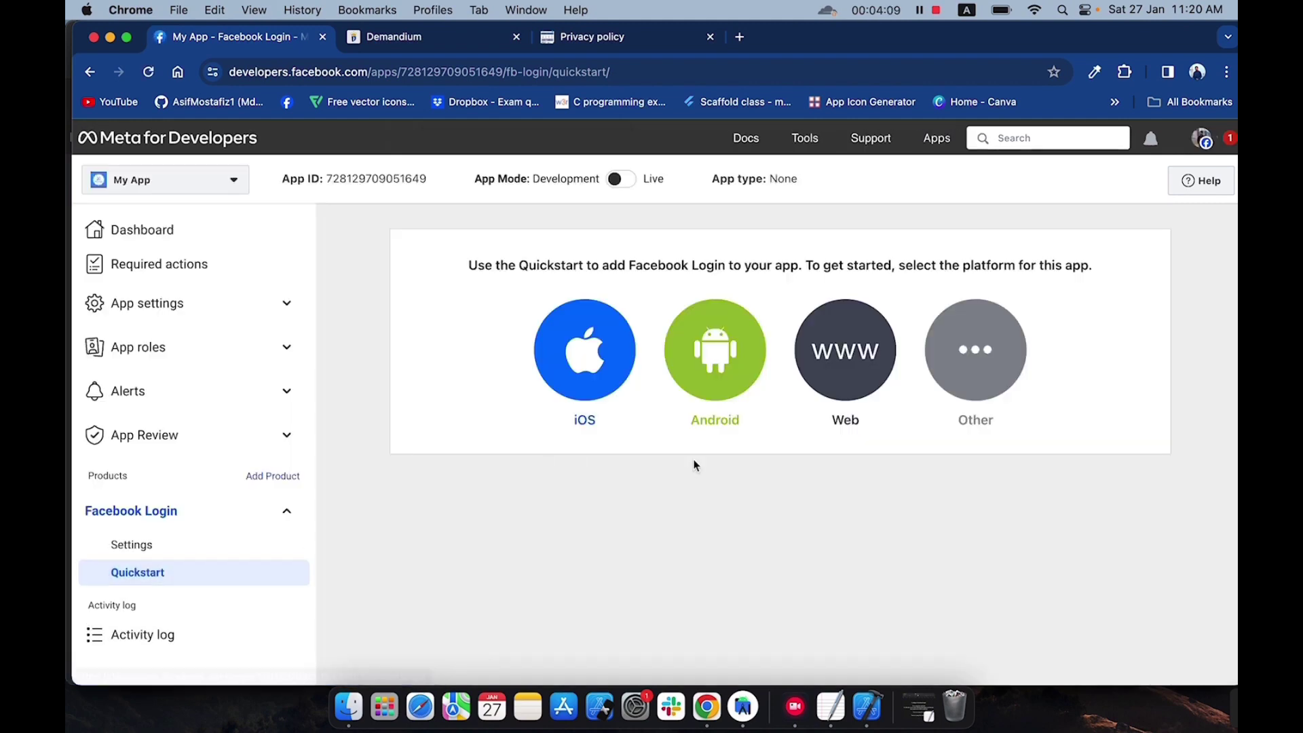
{"action": "left_click", "coordinate": [845, 361]}
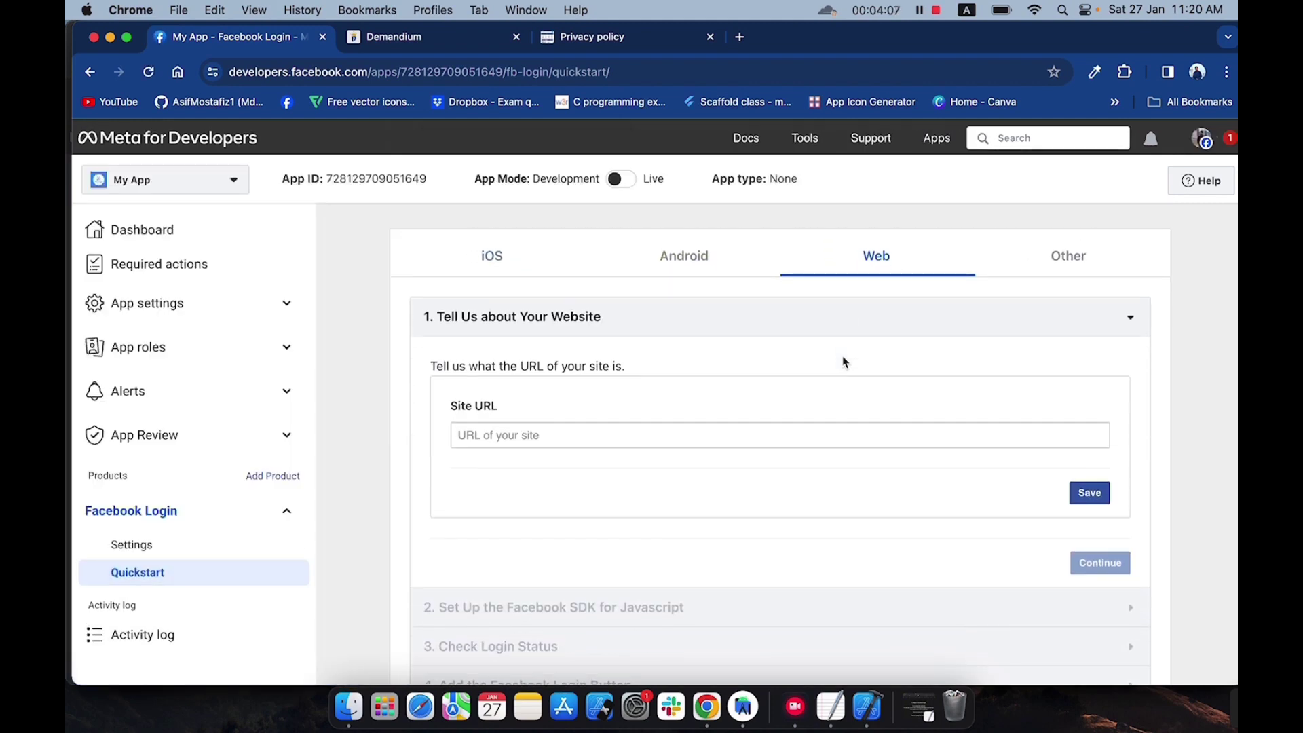
{"action": "left_click", "coordinate": [516, 427]}
{"action": "left_click", "coordinate": [434, 54]}
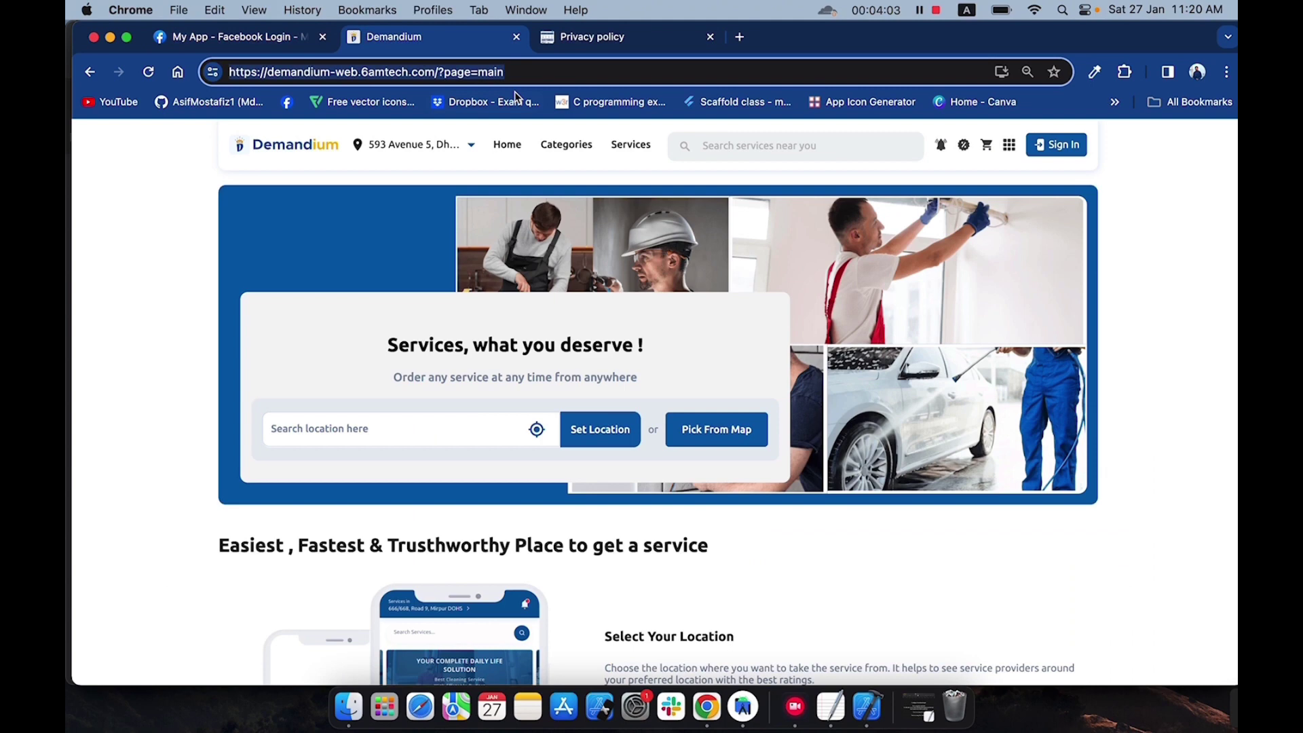
{"action": "left_click", "coordinate": [231, 71]}
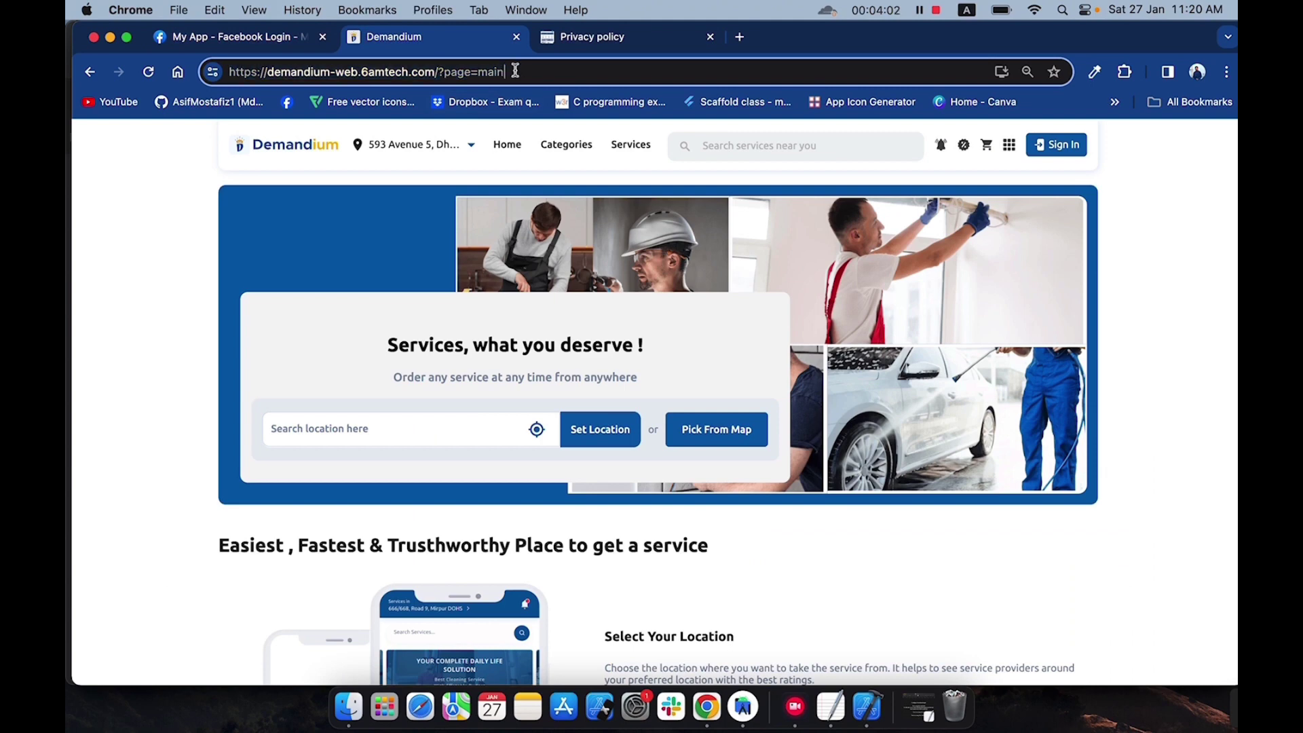
{"action": "right_click", "coordinate": [233, 72]}
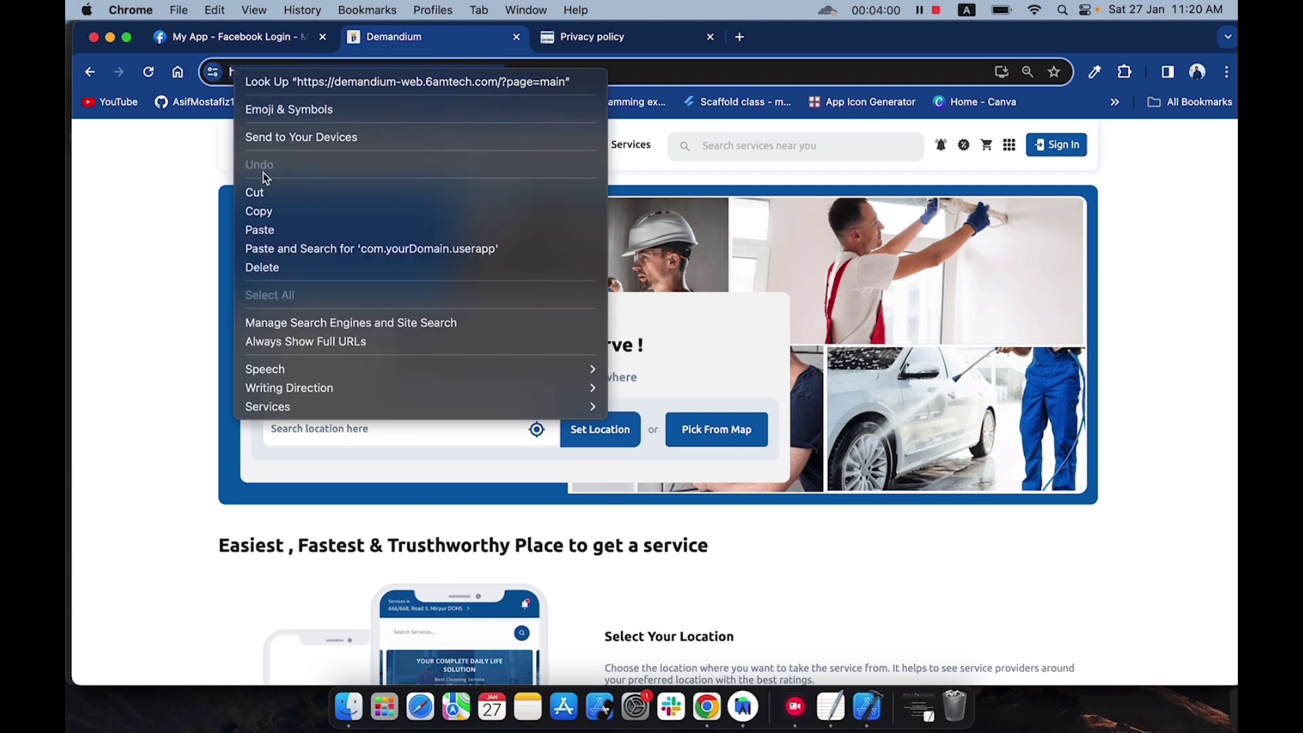
{"action": "left_click", "coordinate": [267, 210]}
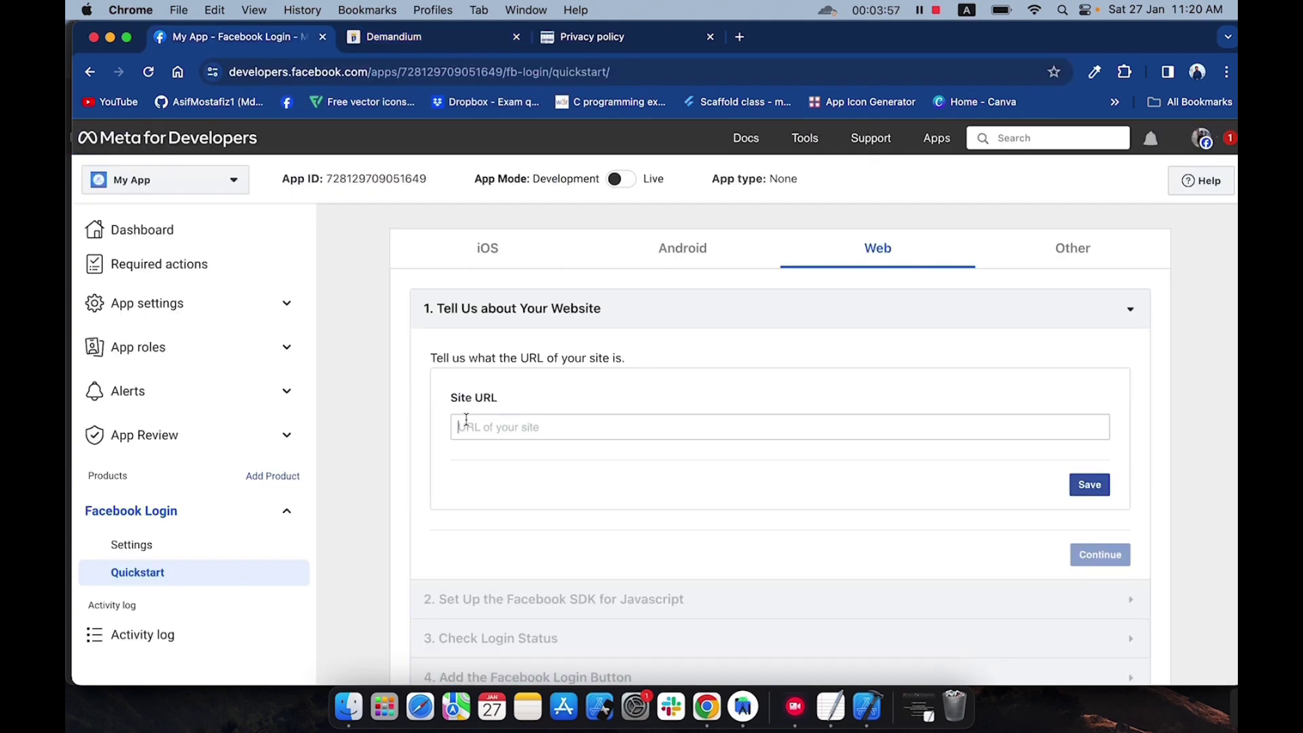
{"action": "right_click", "coordinate": [466, 419]}
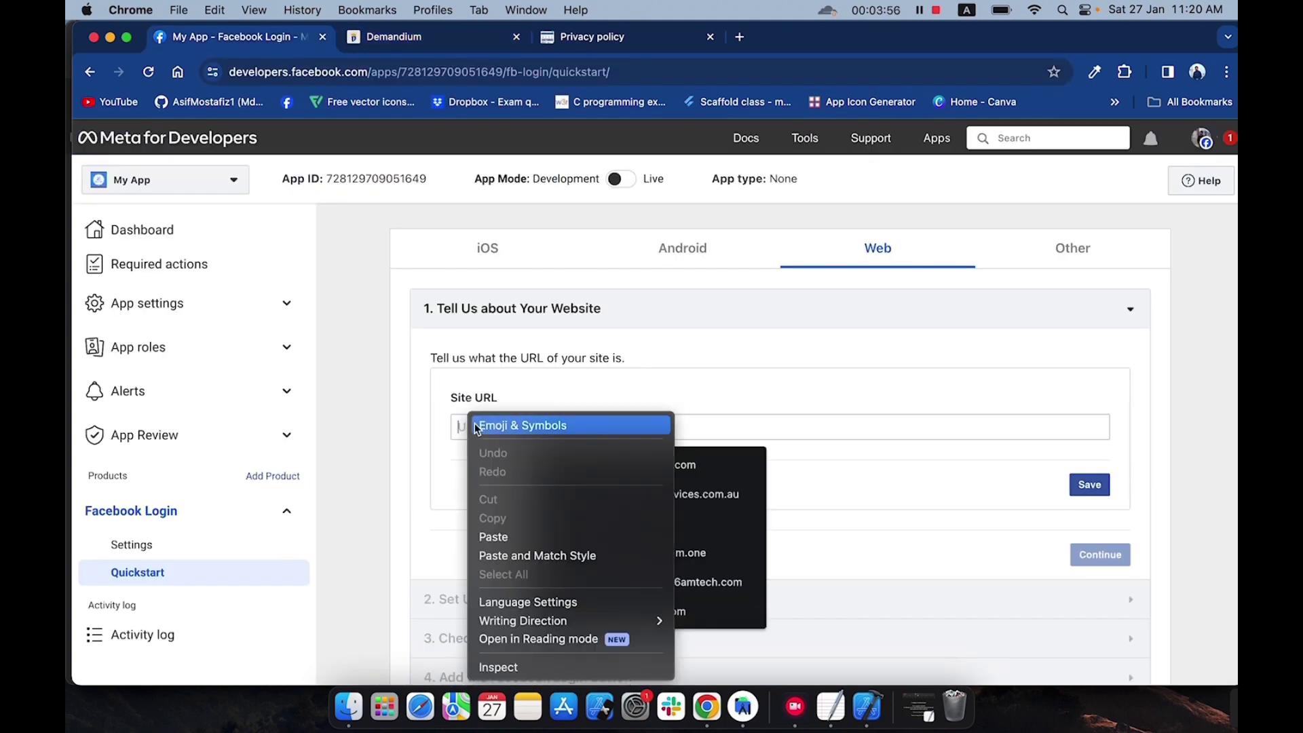
{"action": "left_click", "coordinate": [495, 532]}
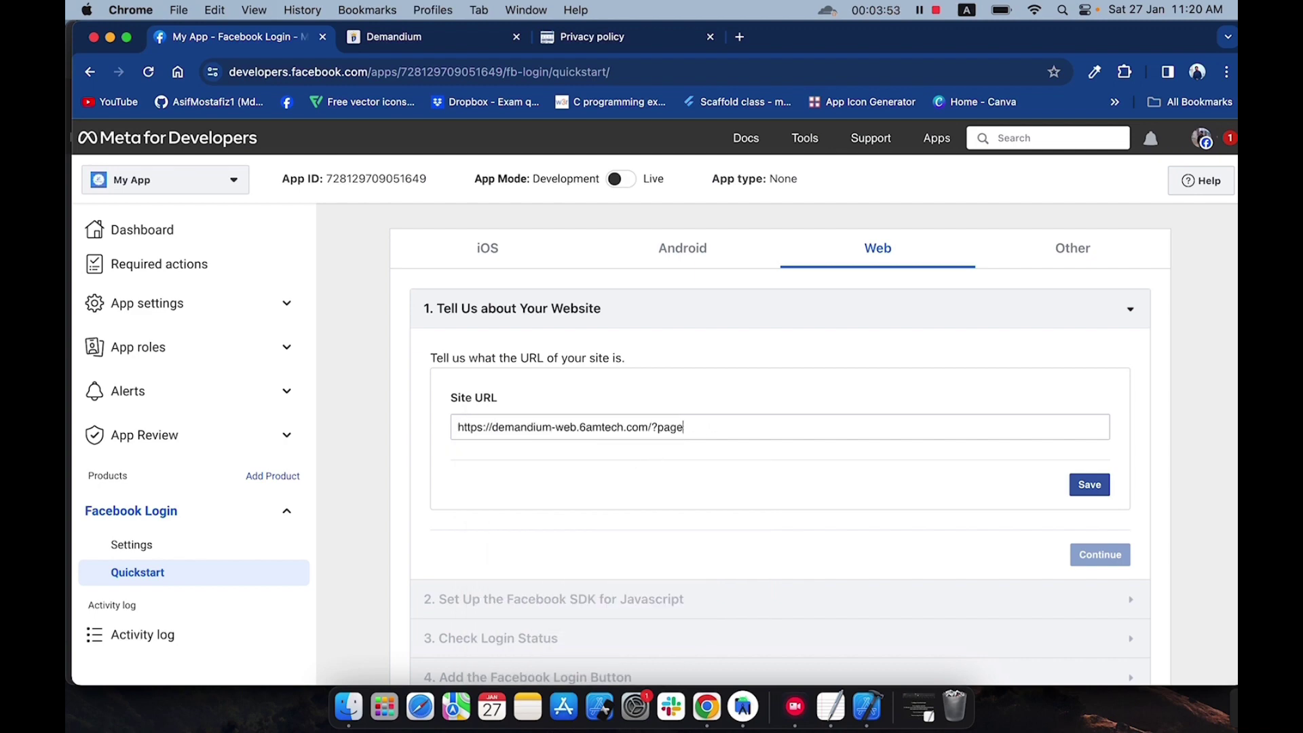
{"action": "left_click", "coordinate": [1087, 486]}
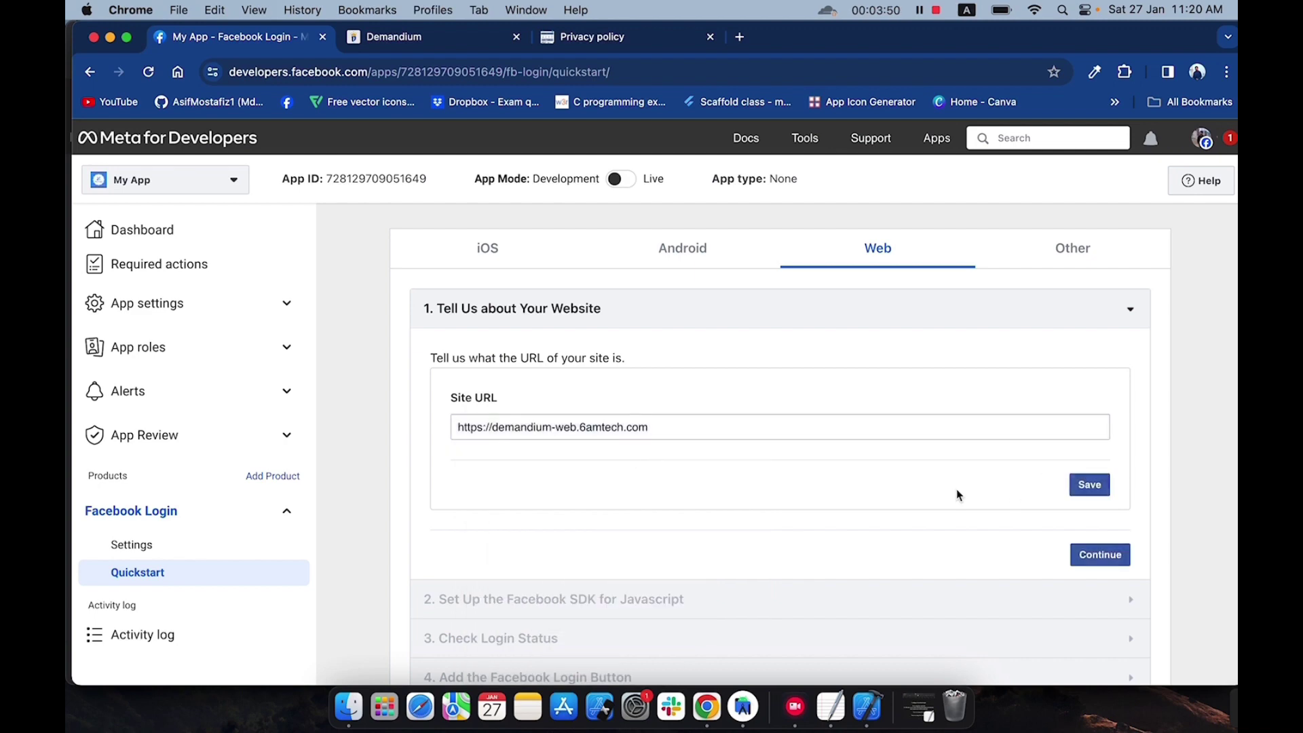
Advance through the remaining Web Quickstart sections, from the website section to Next Steps.
{"action": "left_click", "coordinate": [1091, 554]}
{"action": "scroll", "coordinate": [931, 526], "scroll_direction": "down", "scroll_amount": 5}
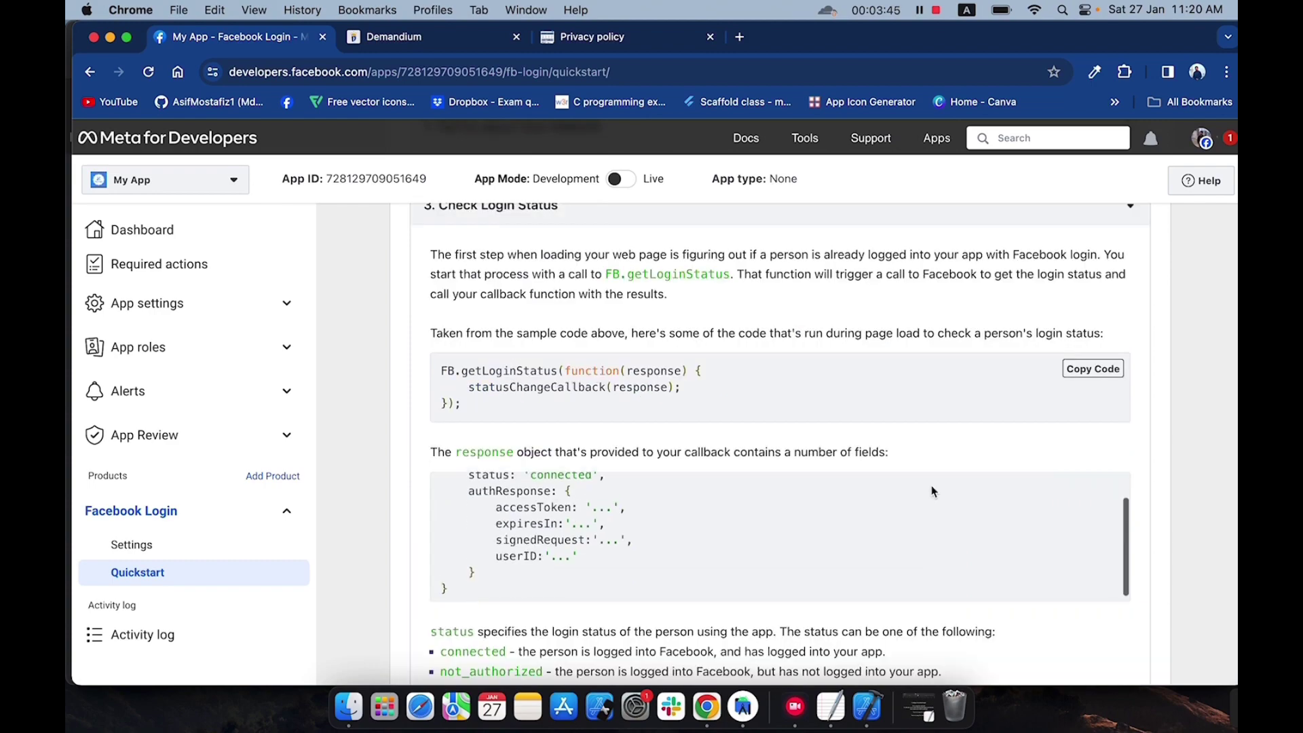
{"action": "scroll", "coordinate": [931, 491], "scroll_direction": "down", "scroll_amount": 8}
{"action": "left_click", "coordinate": [1110, 523]}
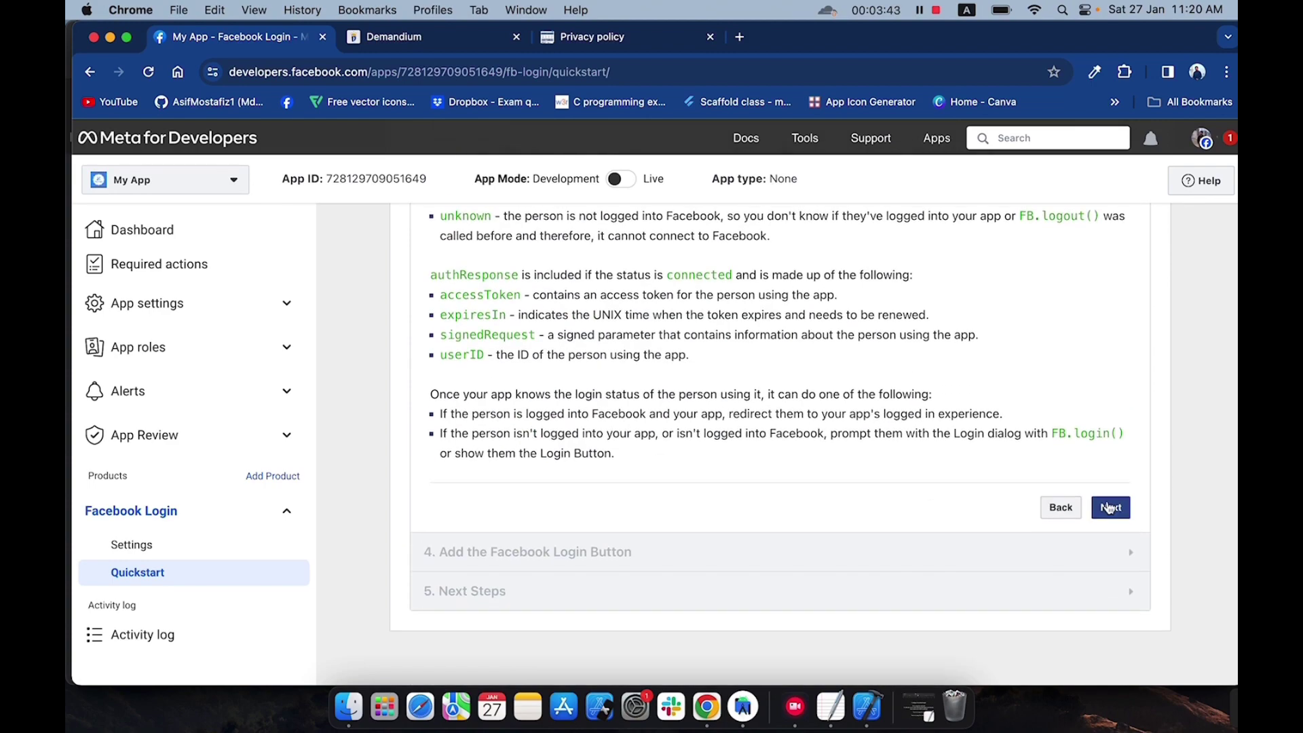
{"action": "left_click", "coordinate": [1109, 544]}
{"action": "scroll", "coordinate": [1108, 548], "scroll_direction": "down", "scroll_amount": 5}
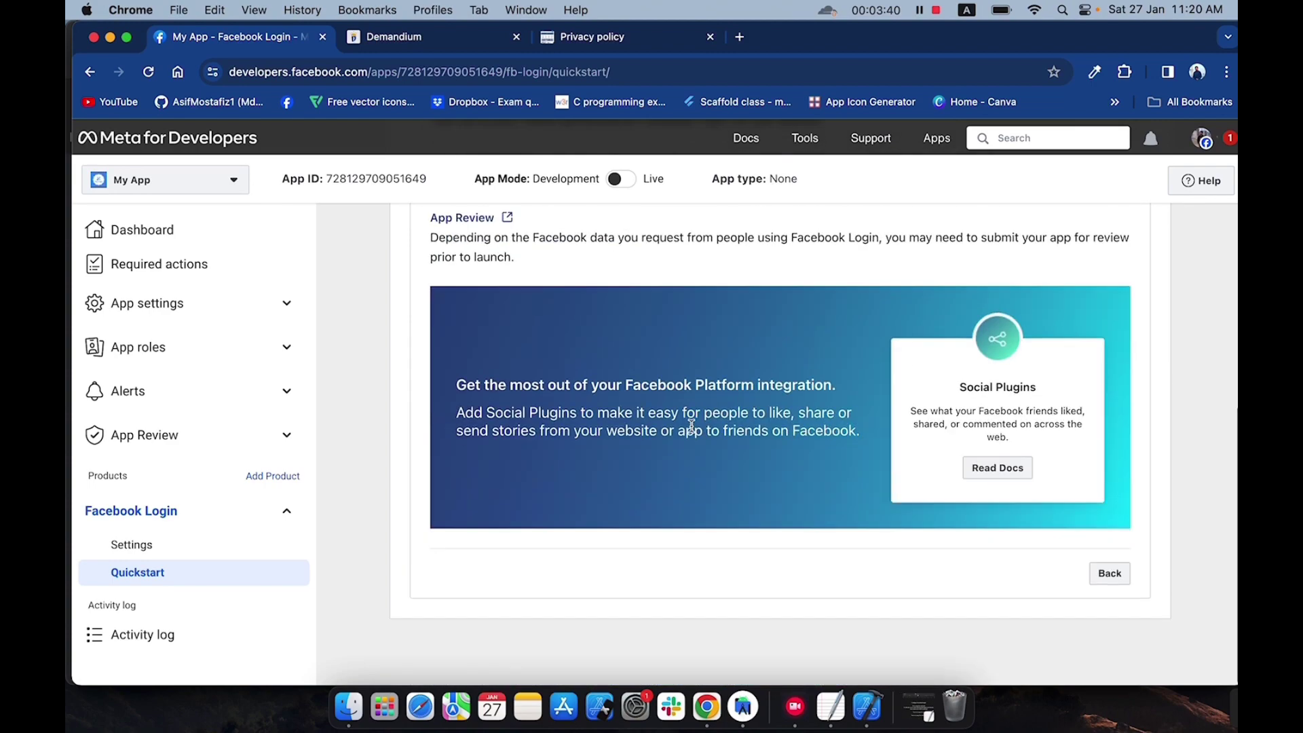
Switch to Android Studio, open main.dart from the lib folder and highlight the parameters of the FacebookAuth webInitialize call.
{"action": "left_click", "coordinate": [749, 682]}
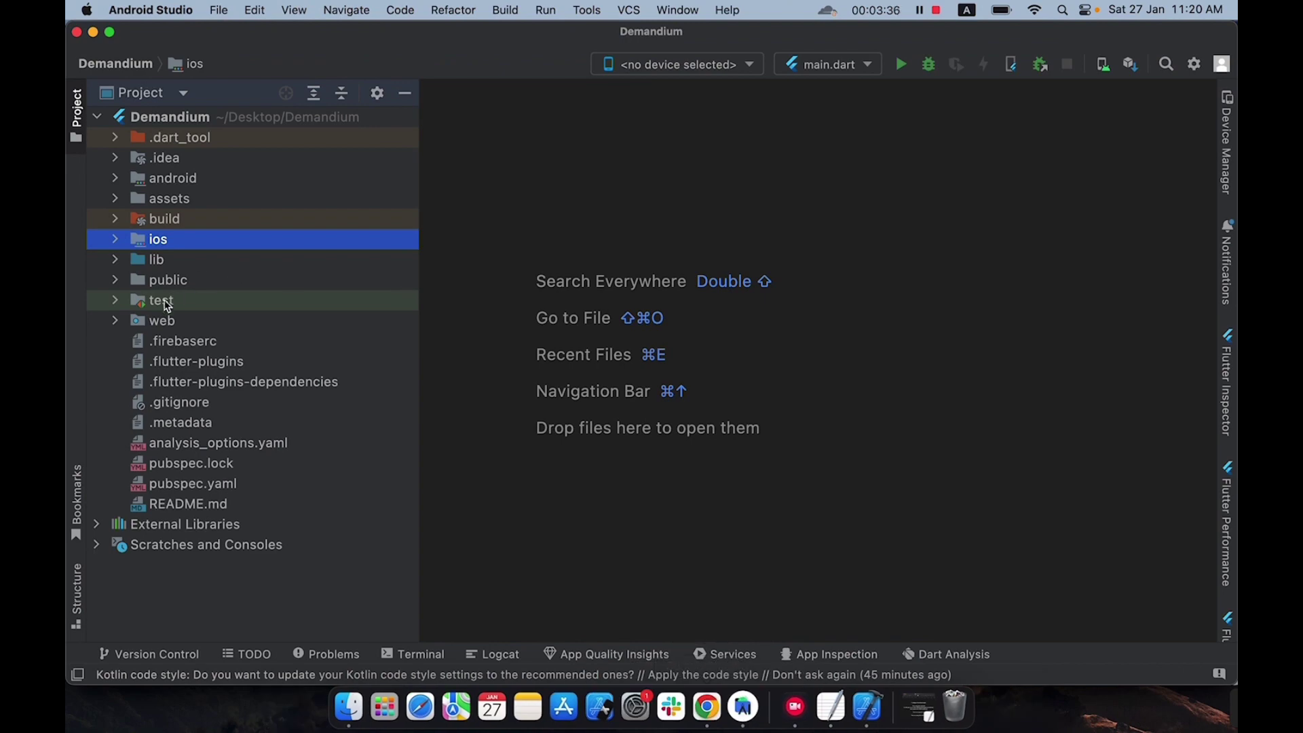
{"action": "left_click", "coordinate": [162, 323]}
{"action": "left_click", "coordinate": [118, 260]}
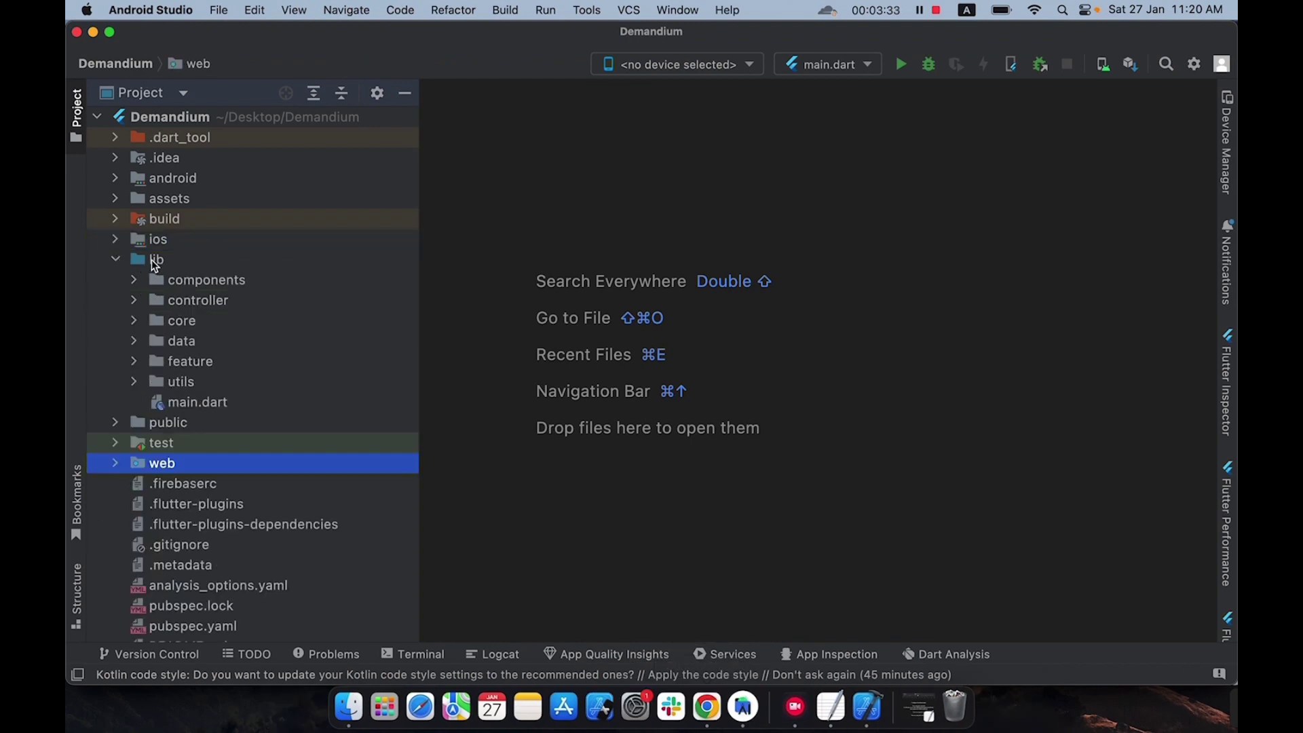
{"action": "double_click", "coordinate": [190, 402]}
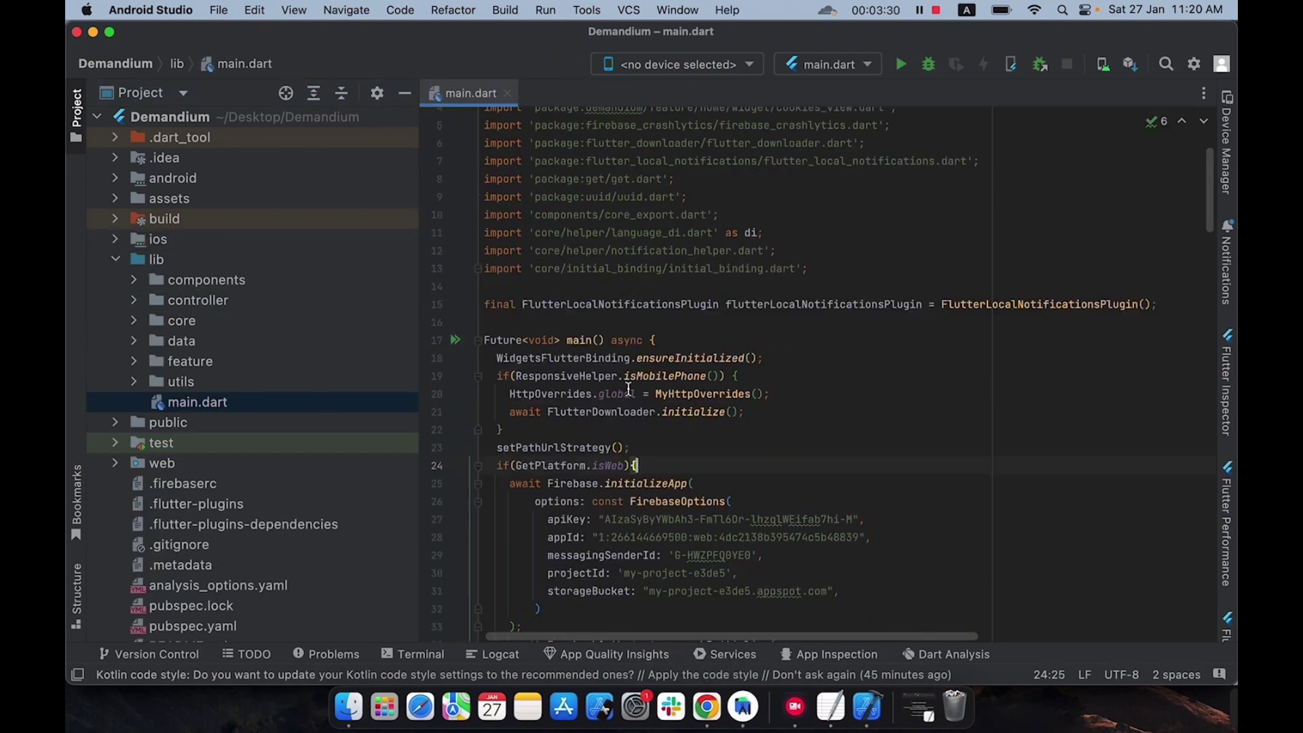
{"action": "scroll", "coordinate": [630, 389], "scroll_direction": "down", "scroll_amount": 5}
{"action": "left_click_drag", "start_coordinate": [630, 391], "coordinate": [513, 336]}
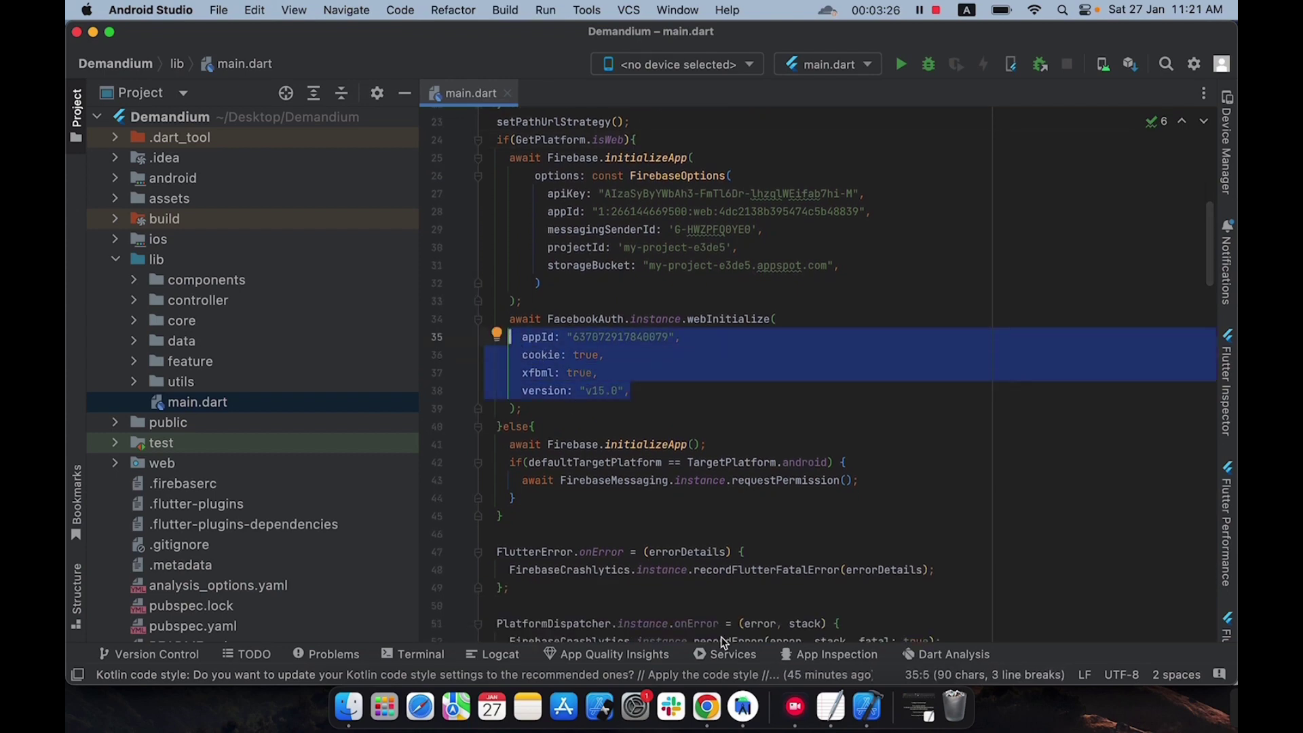
Switch to Chrome and copy the App ID of My App from the Meta developer page.
{"action": "left_click", "coordinate": [707, 706]}
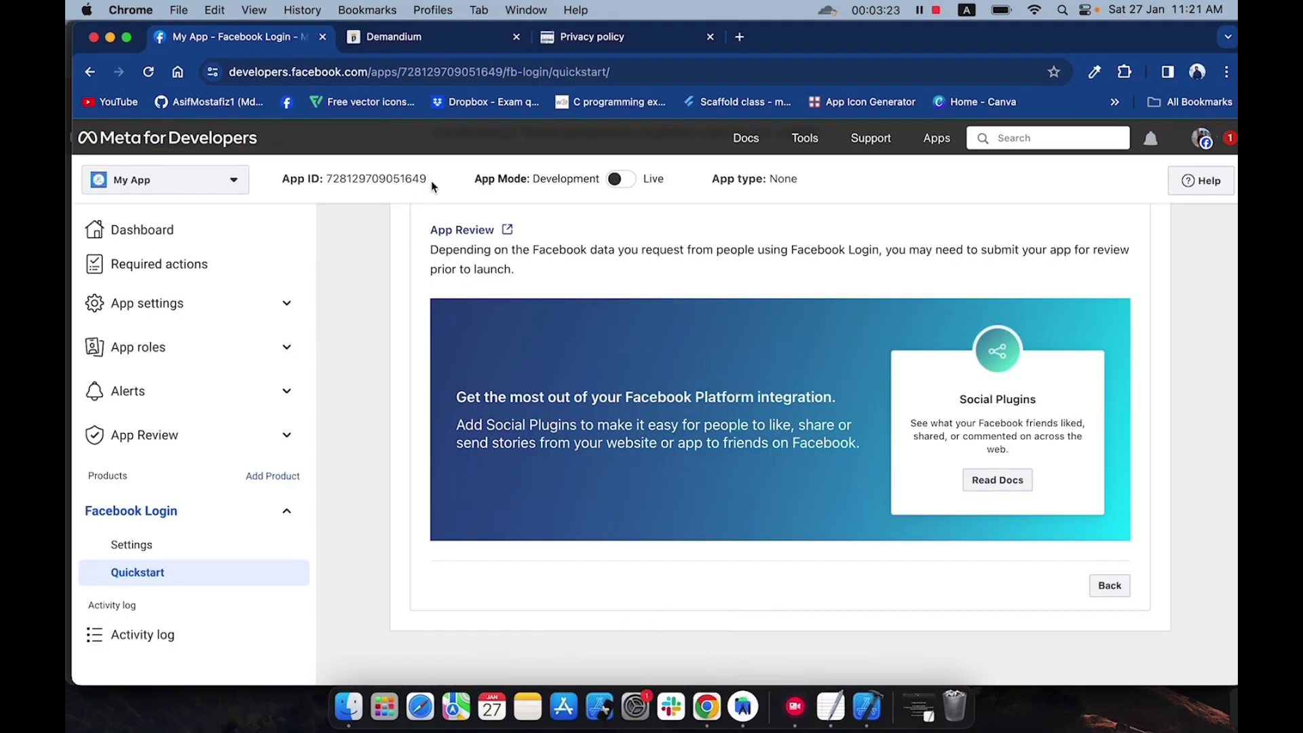
{"action": "left_click_drag", "start_coordinate": [432, 186], "coordinate": [348, 186]}
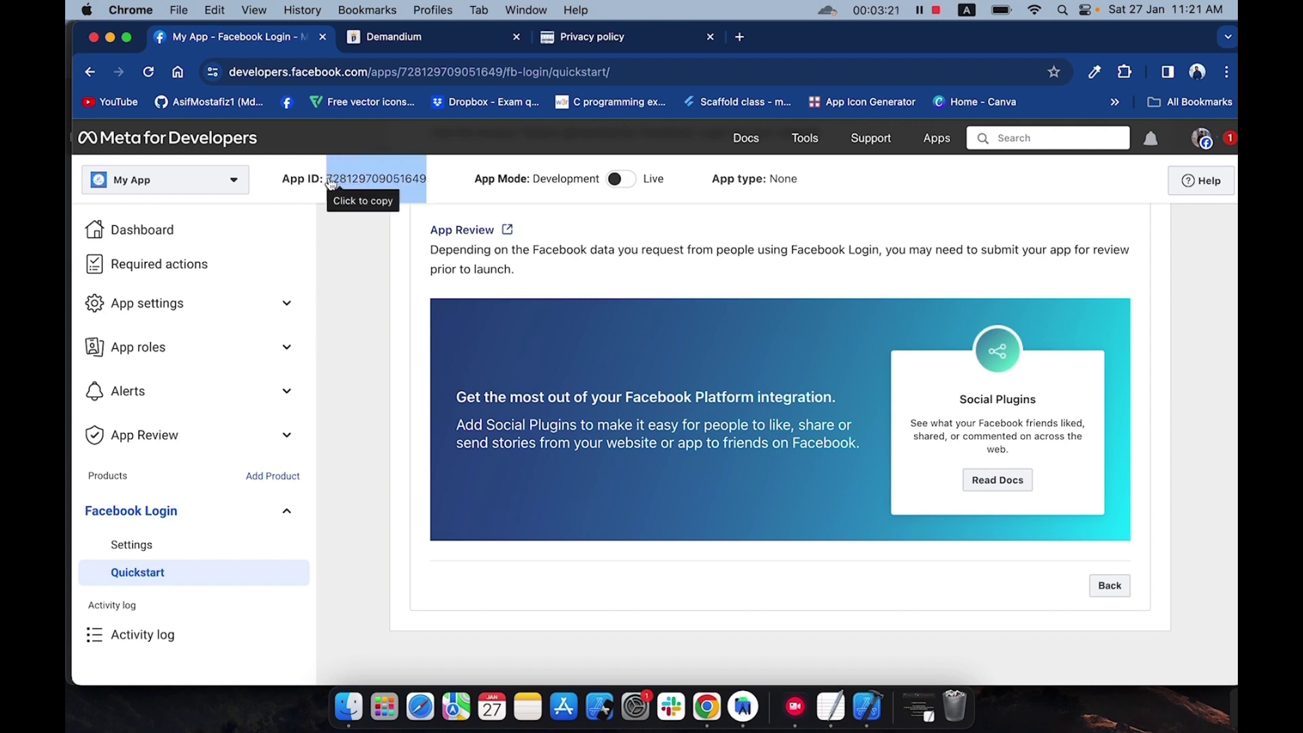
{"action": "right_click", "coordinate": [345, 181]}
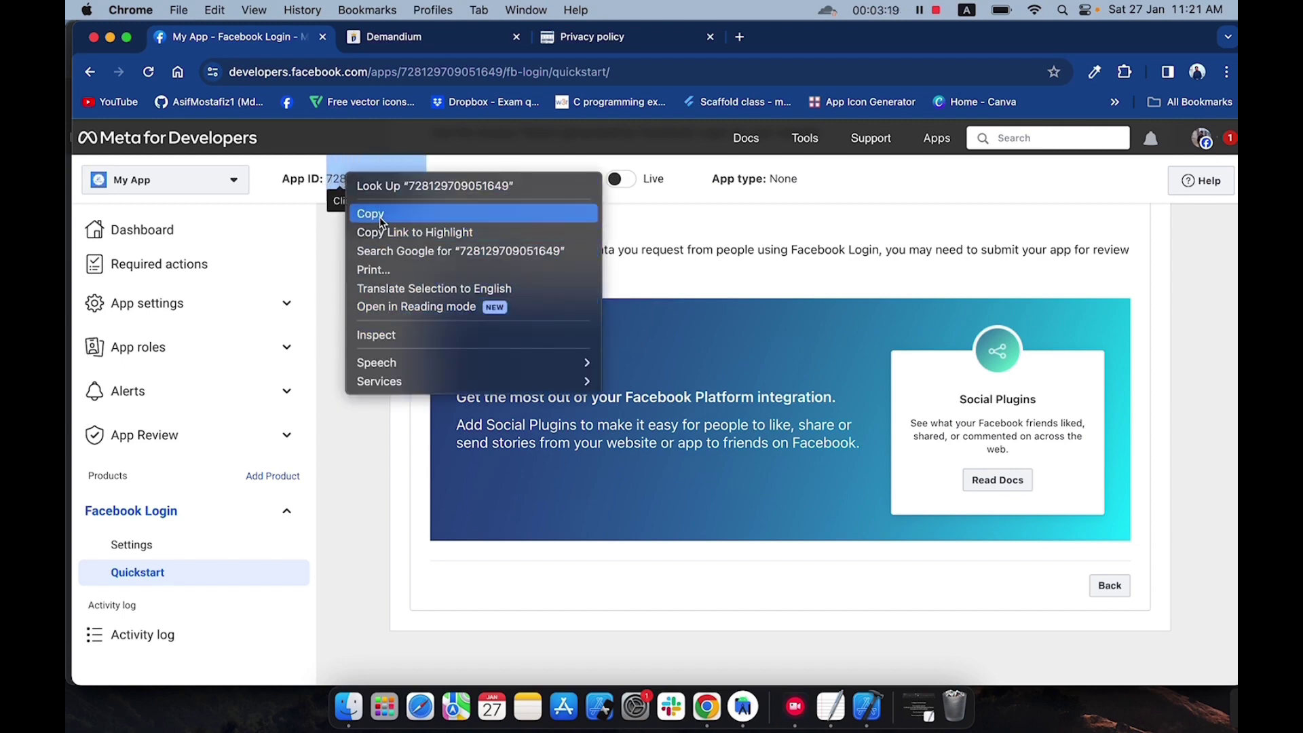
{"action": "left_click", "coordinate": [379, 217]}
Switch to Android Studio and replace the appId value in the FacebookAuth webInitialize call of main.dart with the copied App ID.
{"action": "left_click", "coordinate": [731, 699]}
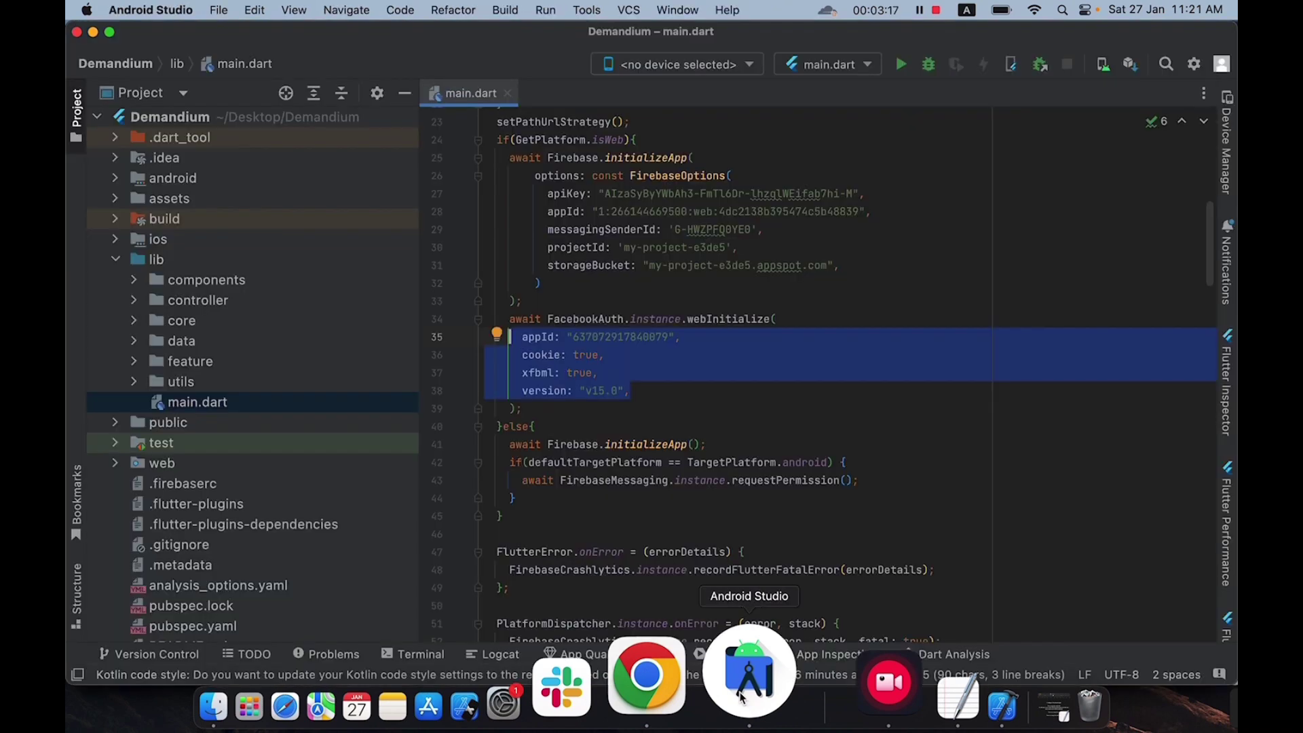
{"action": "left_click", "coordinate": [693, 433]}
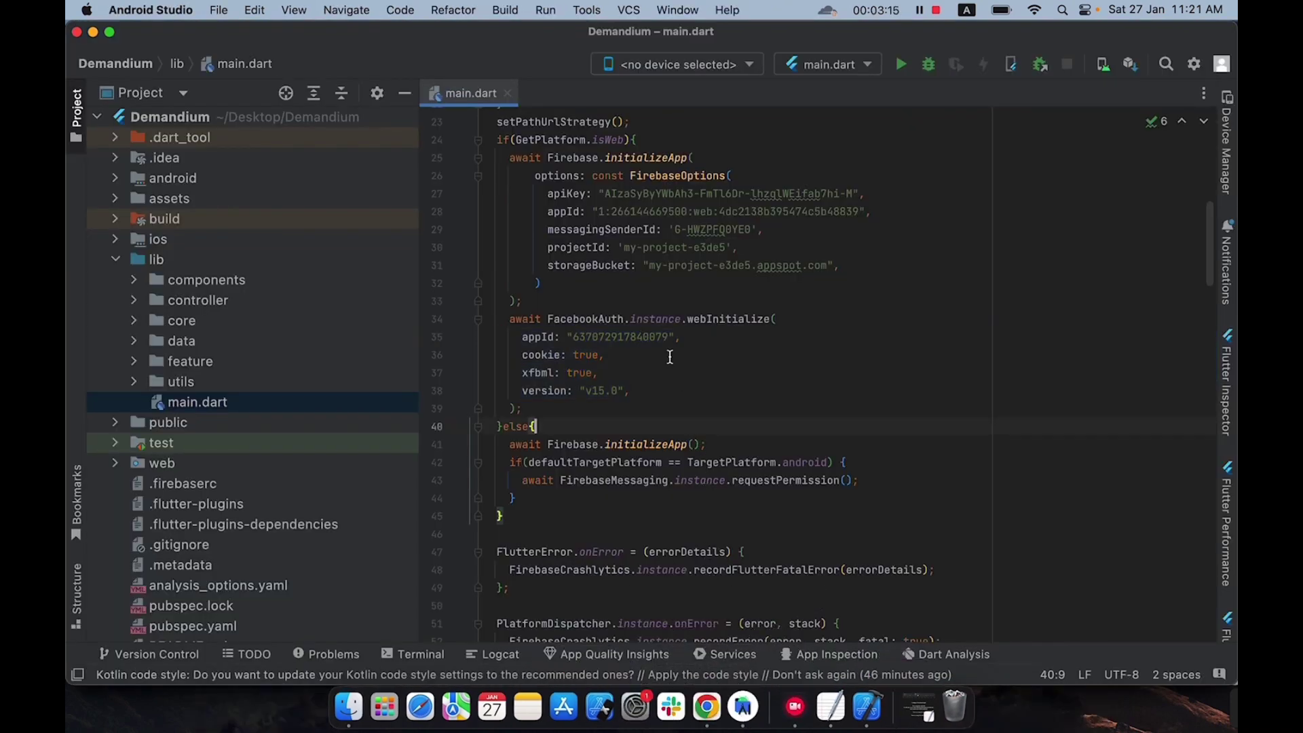
{"action": "left_click_drag", "start_coordinate": [667, 342], "coordinate": [581, 342]}
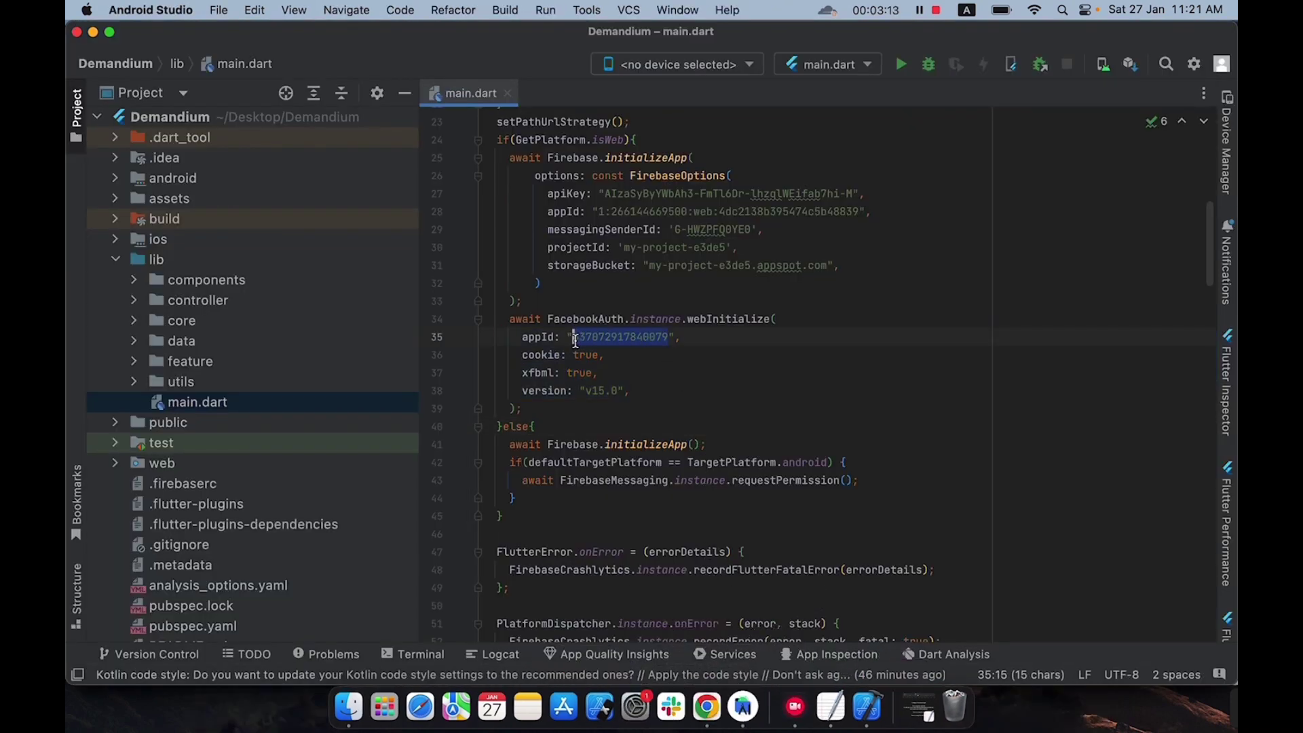
{"action": "right_click", "coordinate": [595, 344]}
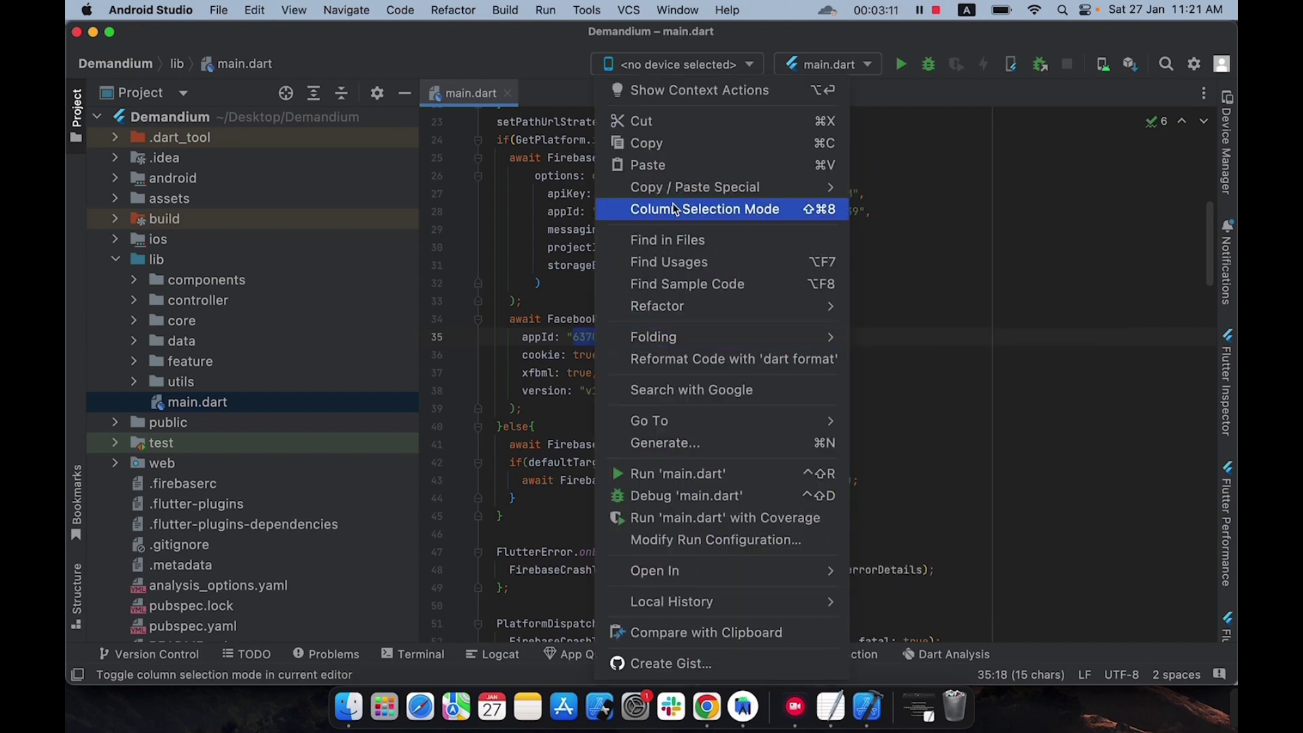
{"action": "left_click", "coordinate": [649, 166]}
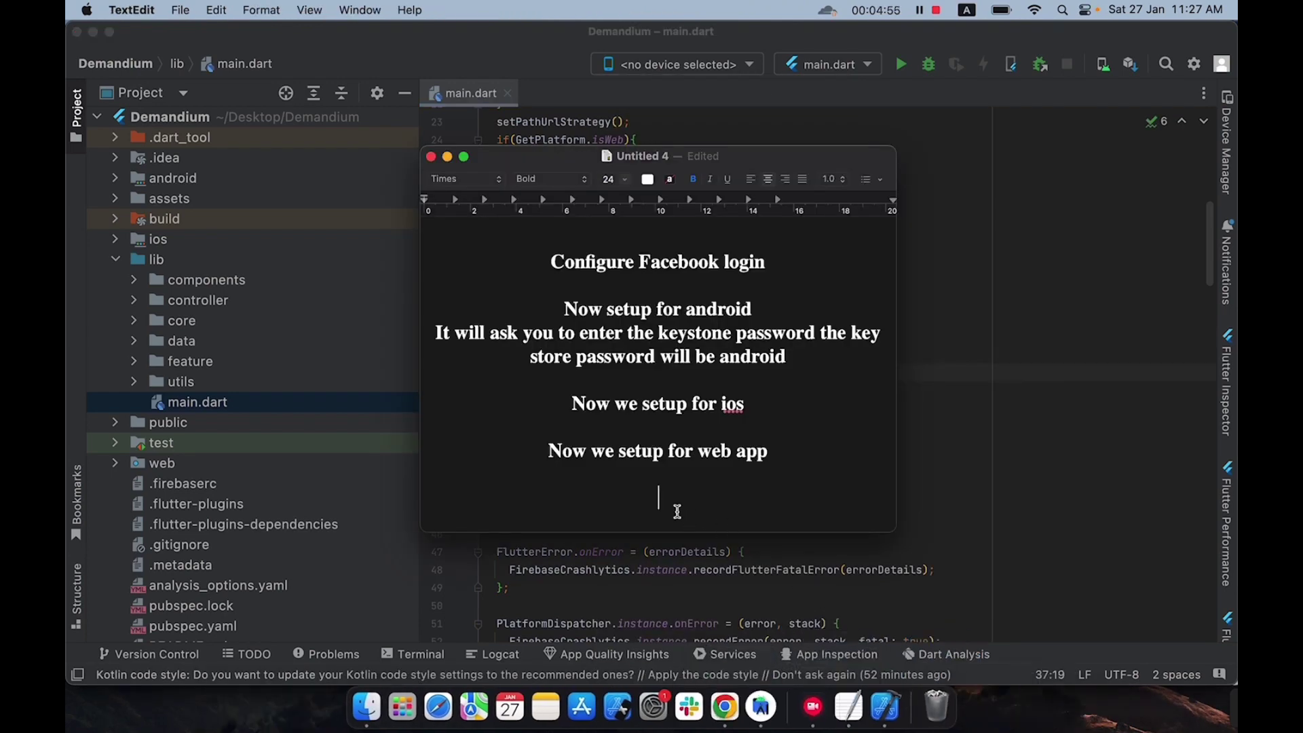
In the TextEdit note, write "Remember that you must verify you business otherwise it will not work" below the web app line.
{"action": "type", "text": "ber "}
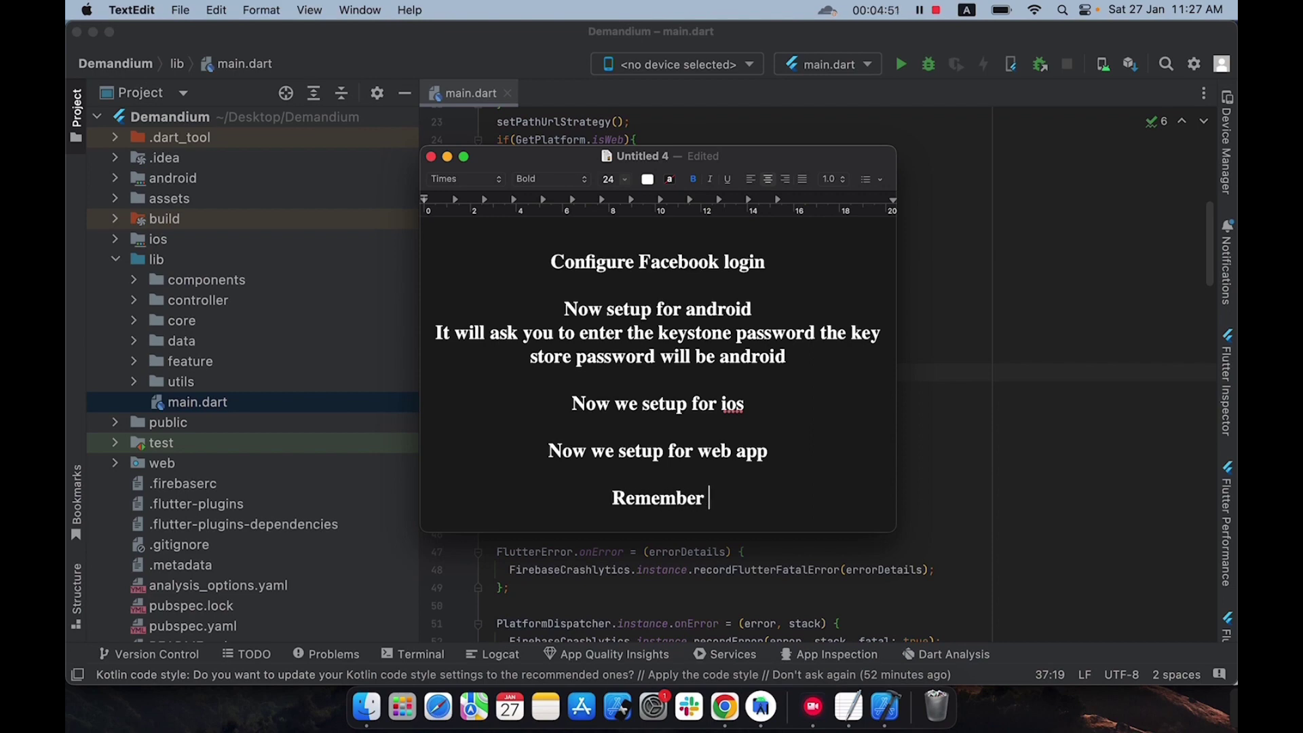
{"action": "type", "text": "that you mu"}
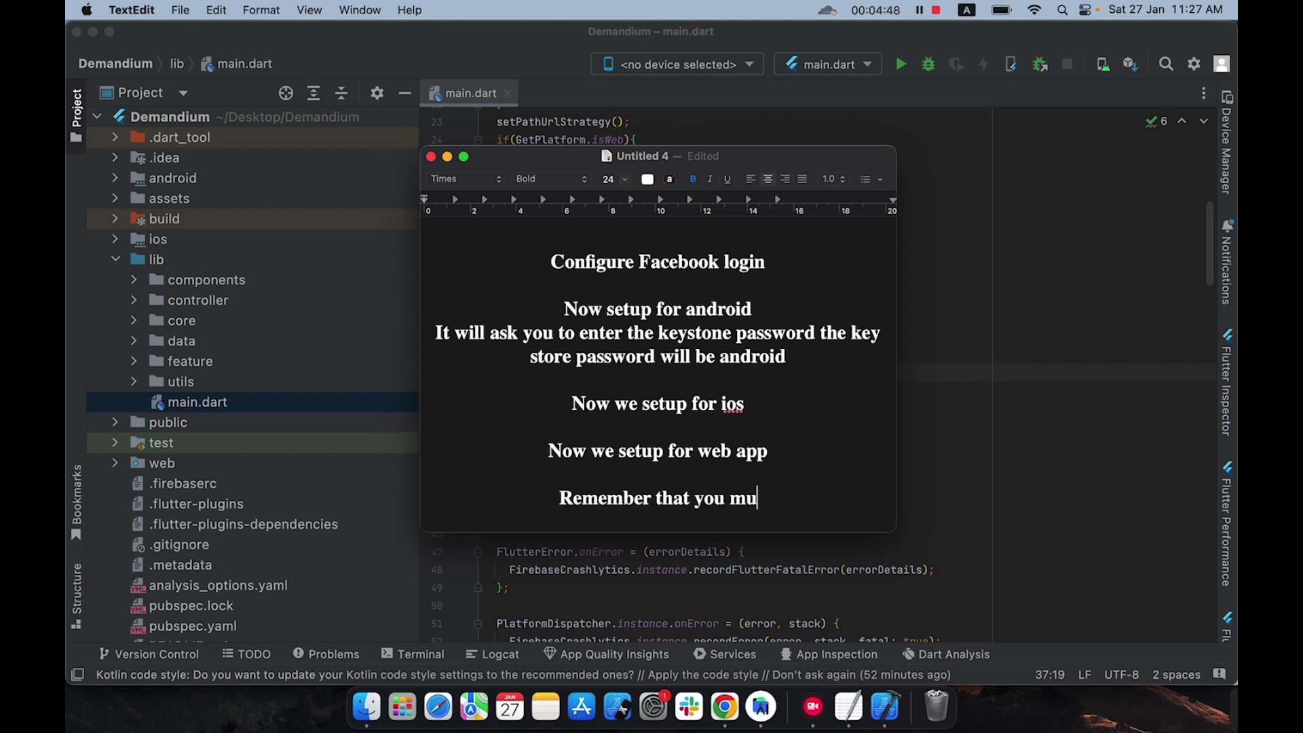
{"action": "type", "text": "st vers"}
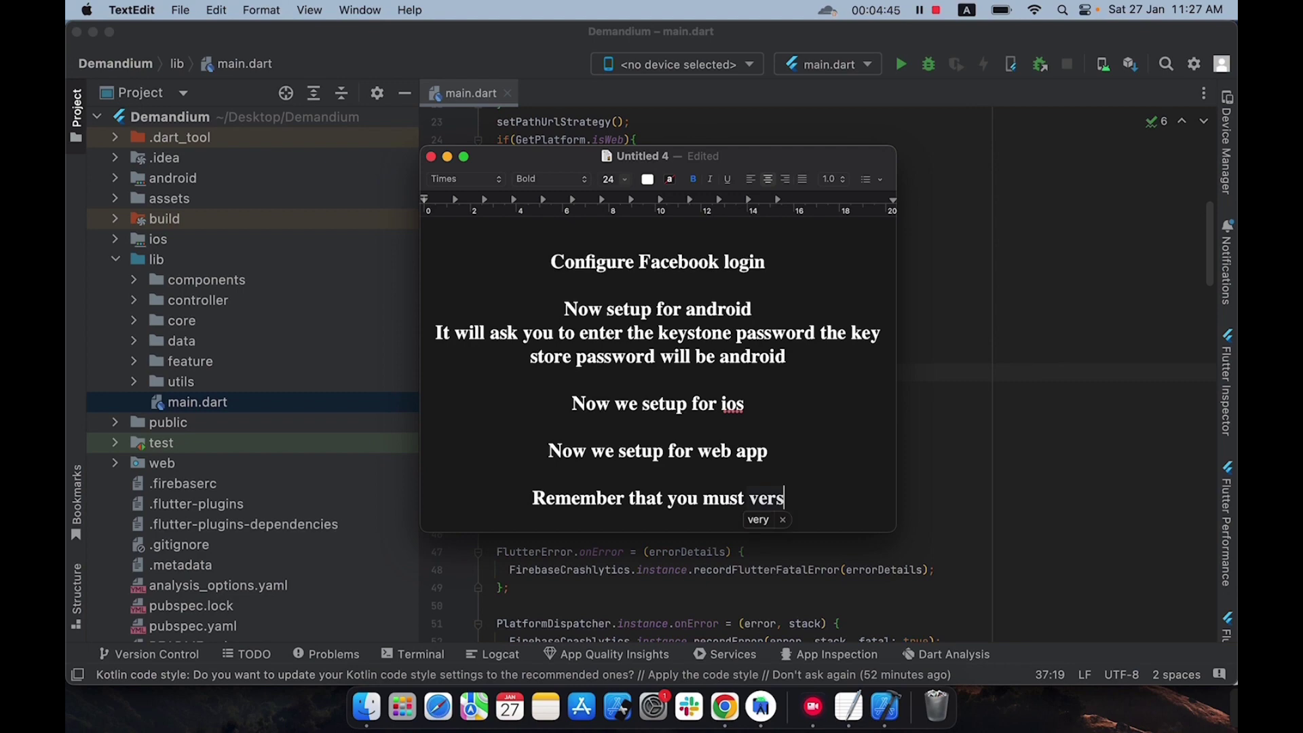
{"action": "key", "text": "BackSpace"}
{"action": "type", "text": "ify yo"}
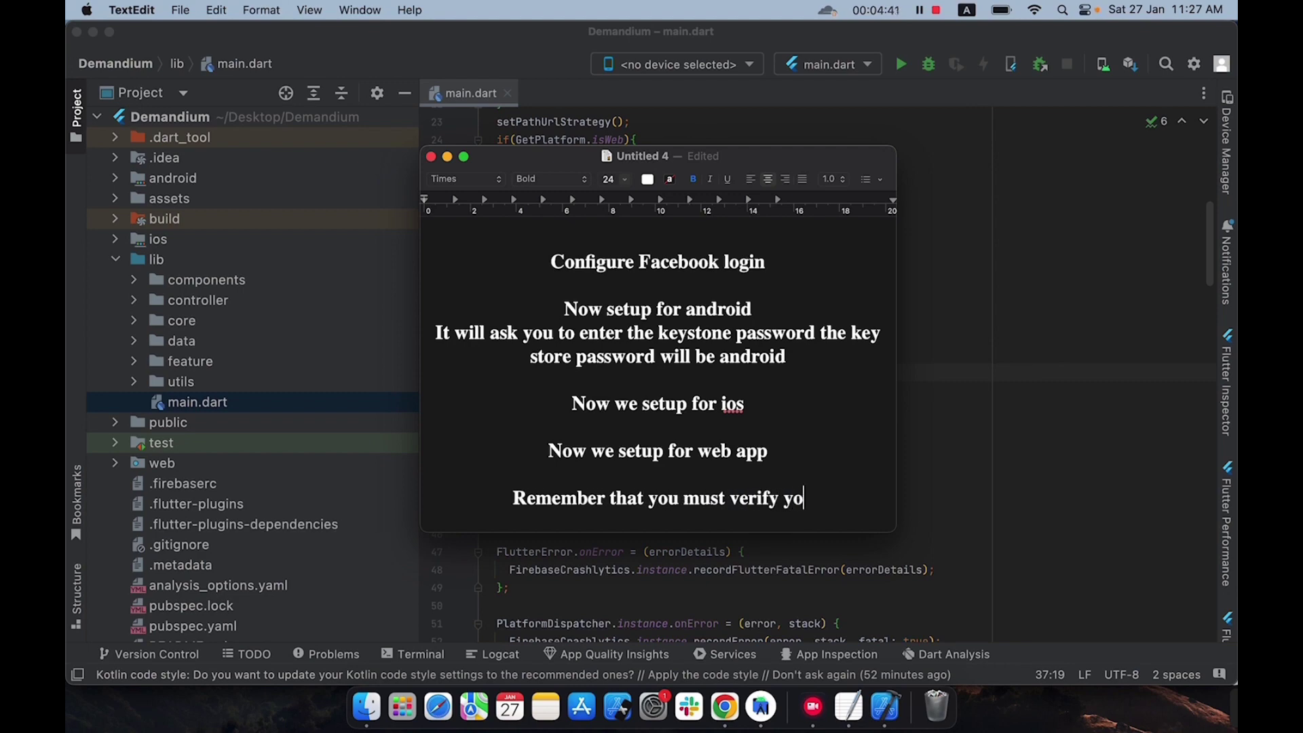
{"action": "type", "text": "u business "}
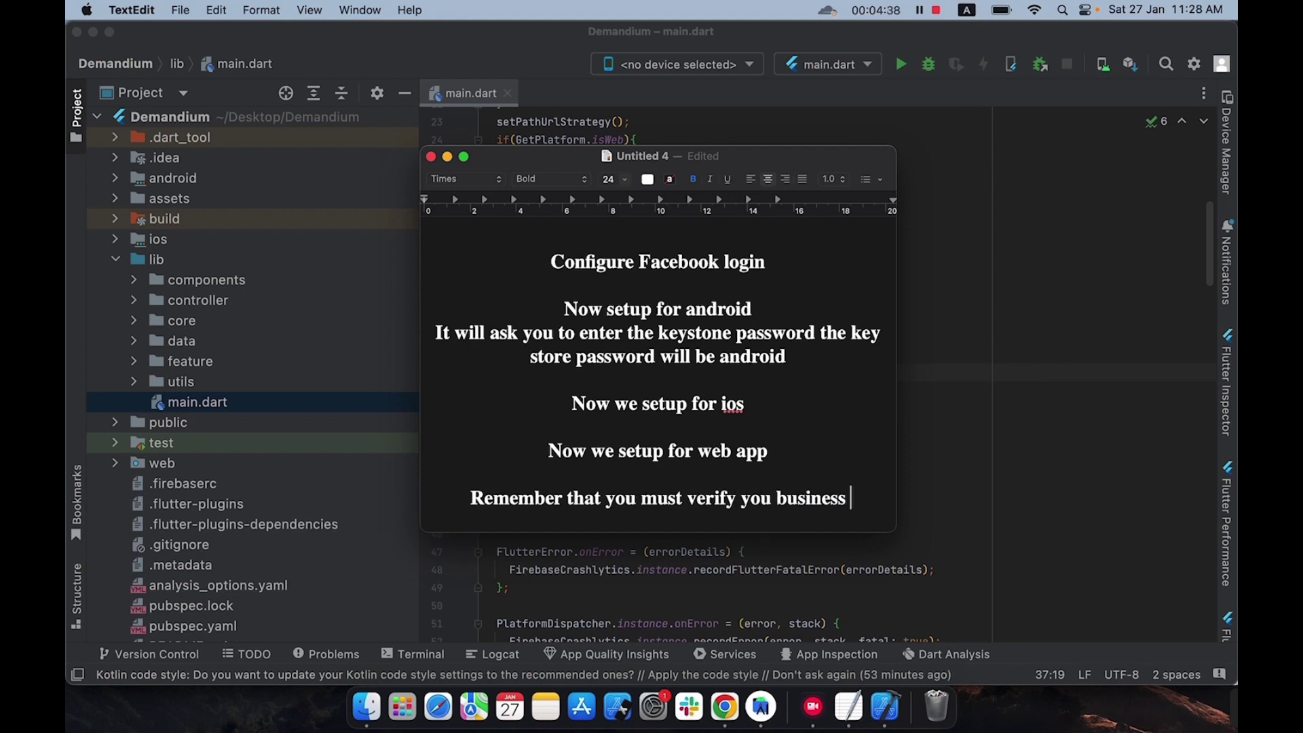
{"action": "type", "text": "otherwise it"}
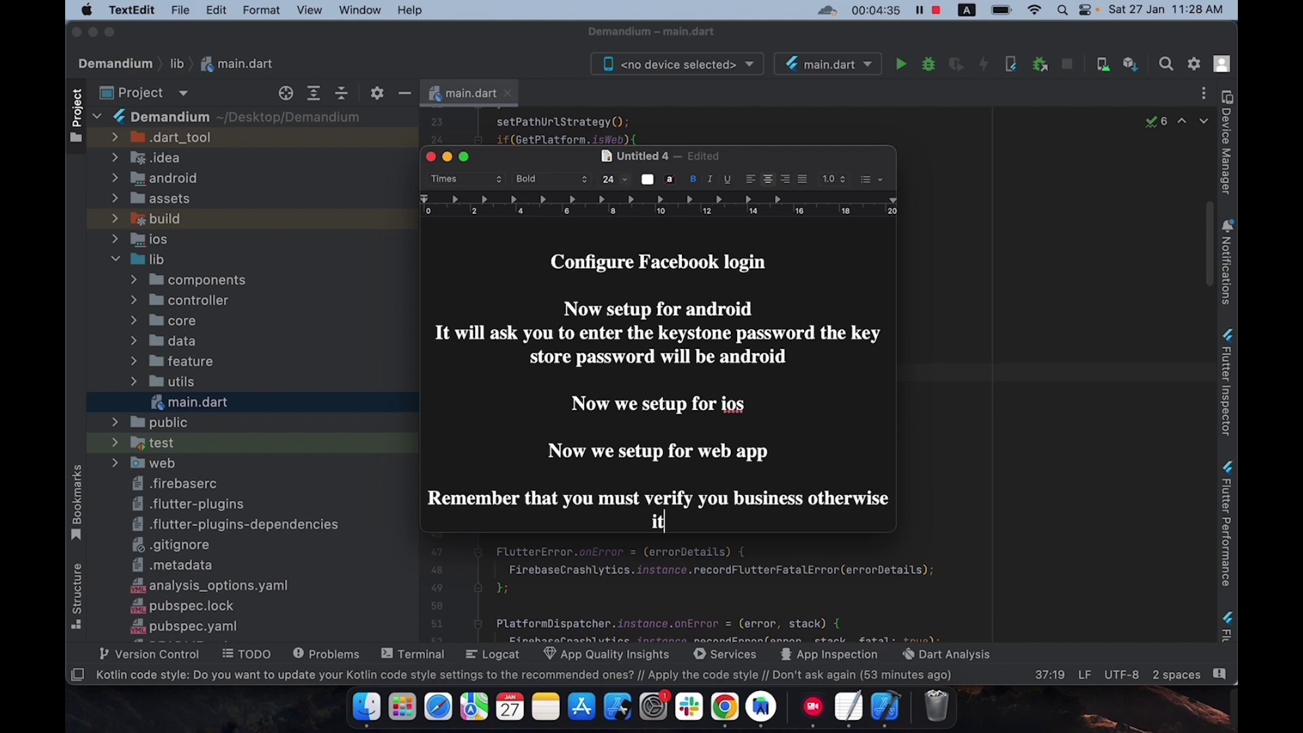
{"action": "type", "text": " will not work"}
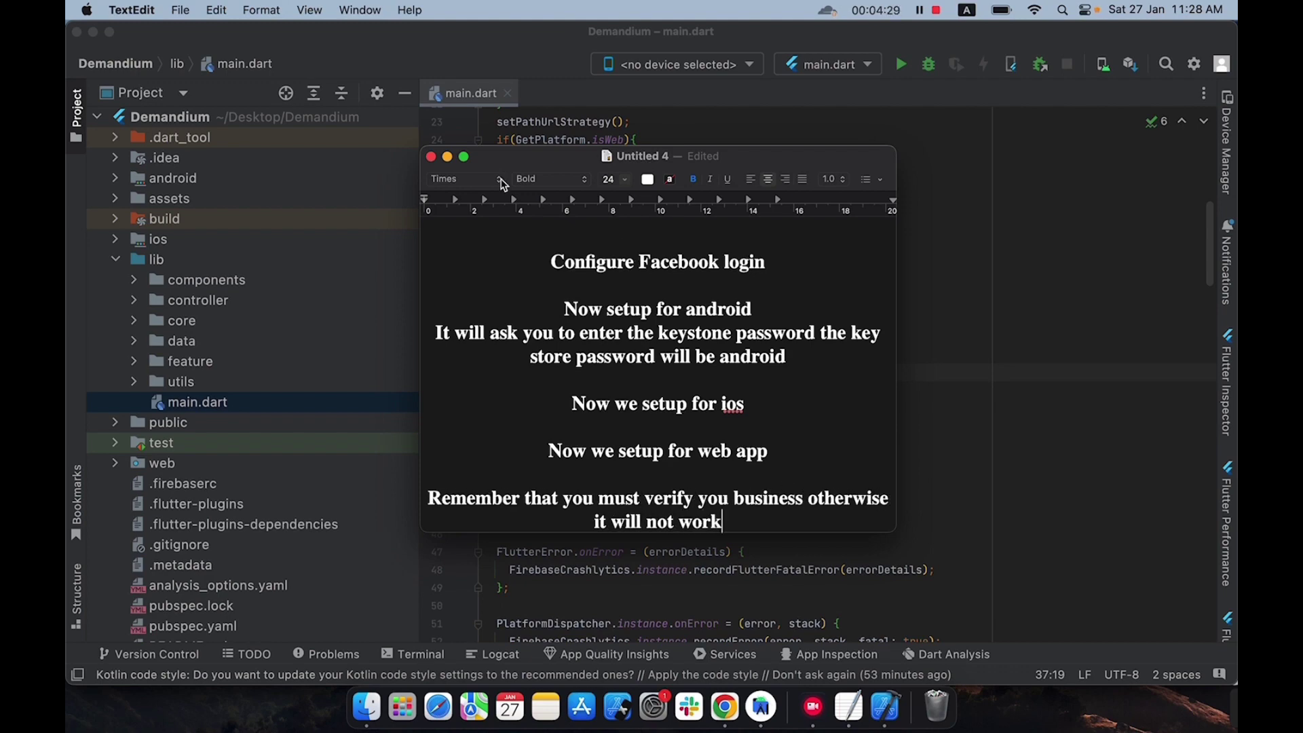
Minimize the note, switch to Chrome and bring up the Business verification section of My App's basic settings.
{"action": "left_click", "coordinate": [447, 157]}
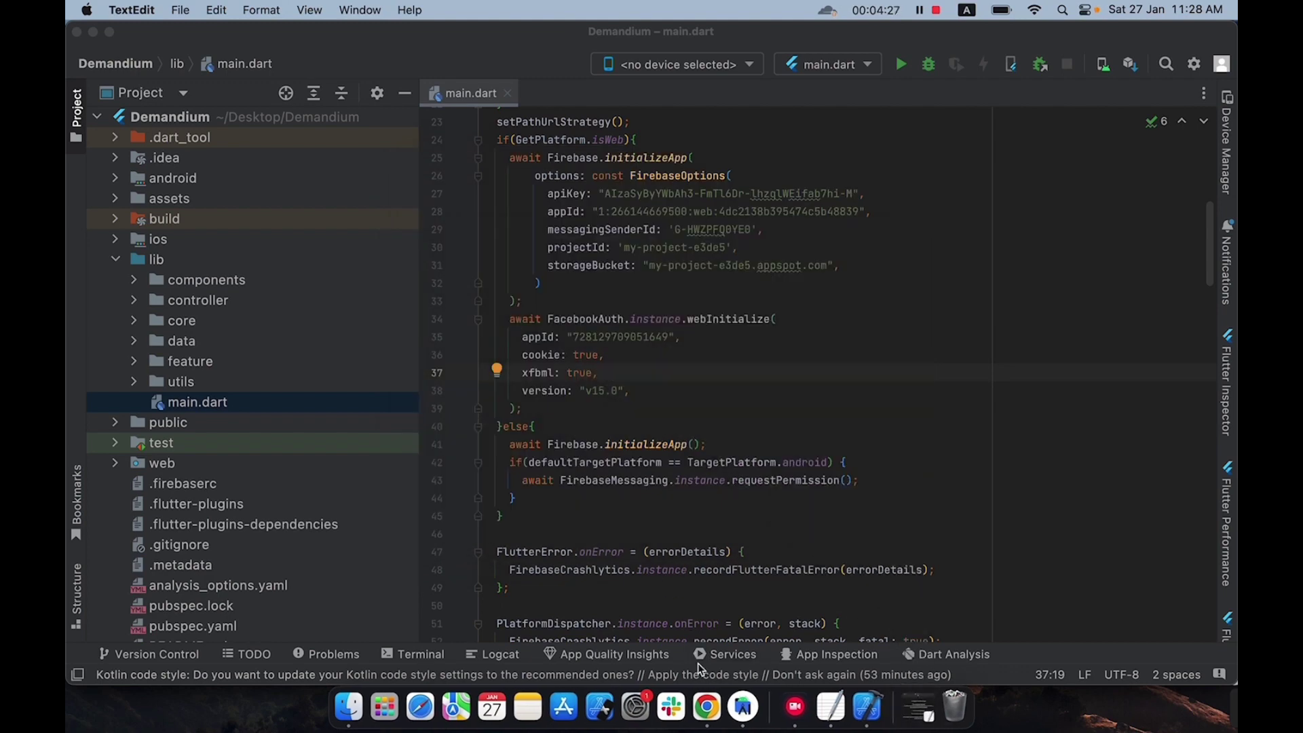
{"action": "left_click", "coordinate": [709, 706]}
{"action": "scroll", "coordinate": [682, 494], "scroll_direction": "down", "scroll_amount": 3}
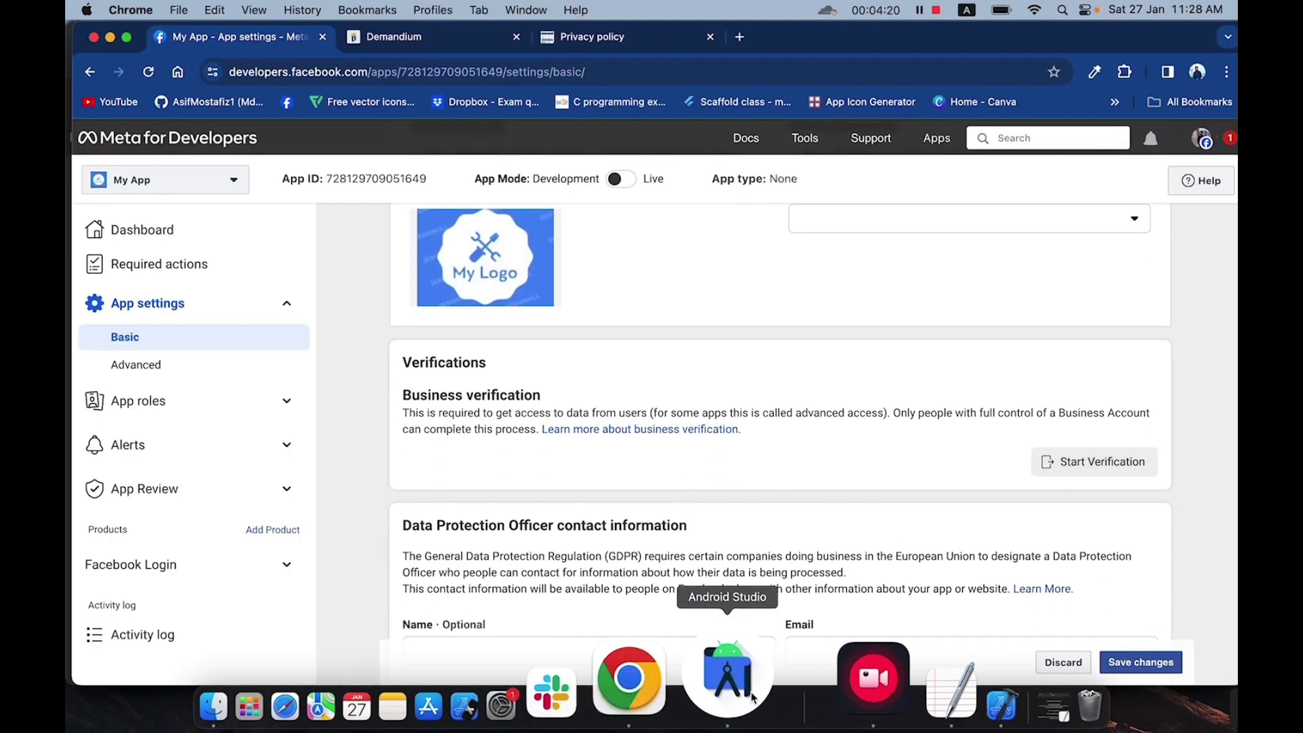
Reopen the TextEdit note, end the sentence with a period and add "You have do it by your own..".
{"action": "left_click", "coordinate": [825, 689]}
{"action": "type", "text": ". "}
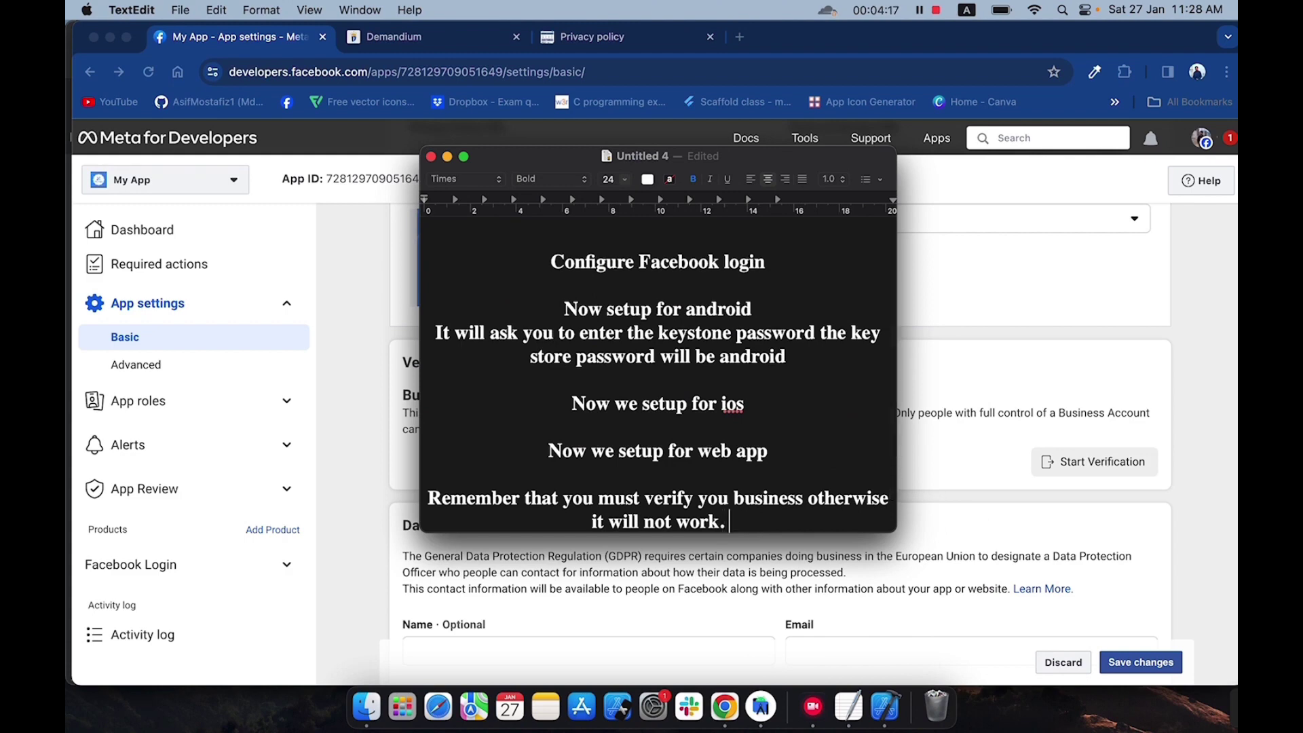
{"action": "type", "text": "You have do i"}
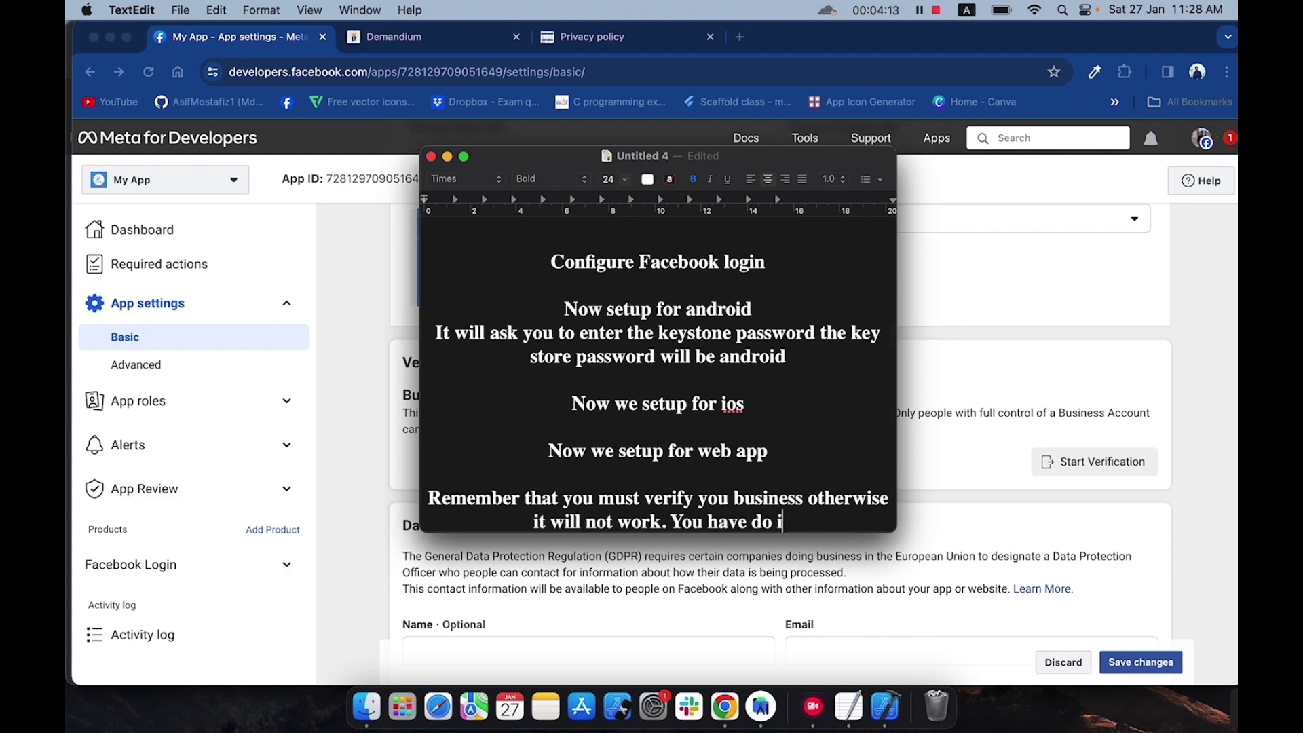
{"action": "type", "text": "t by your "}
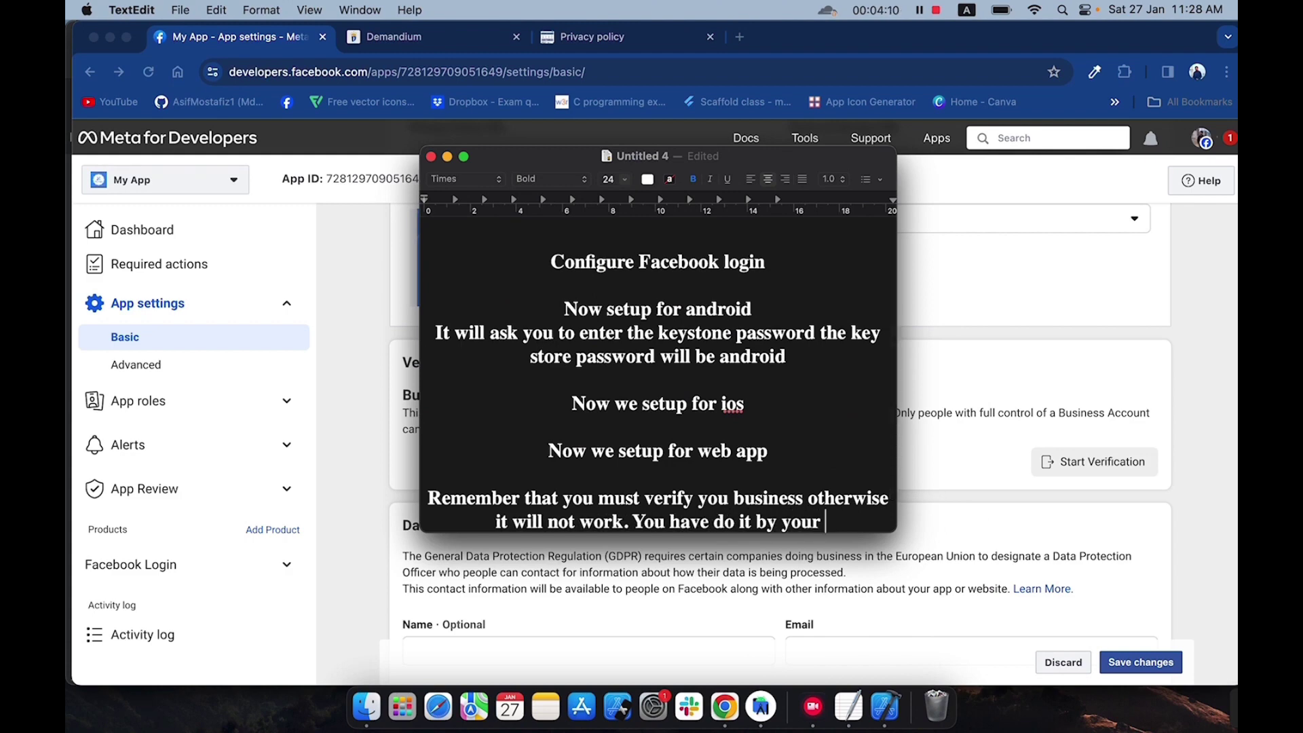
{"action": "type", "text": "own.."}
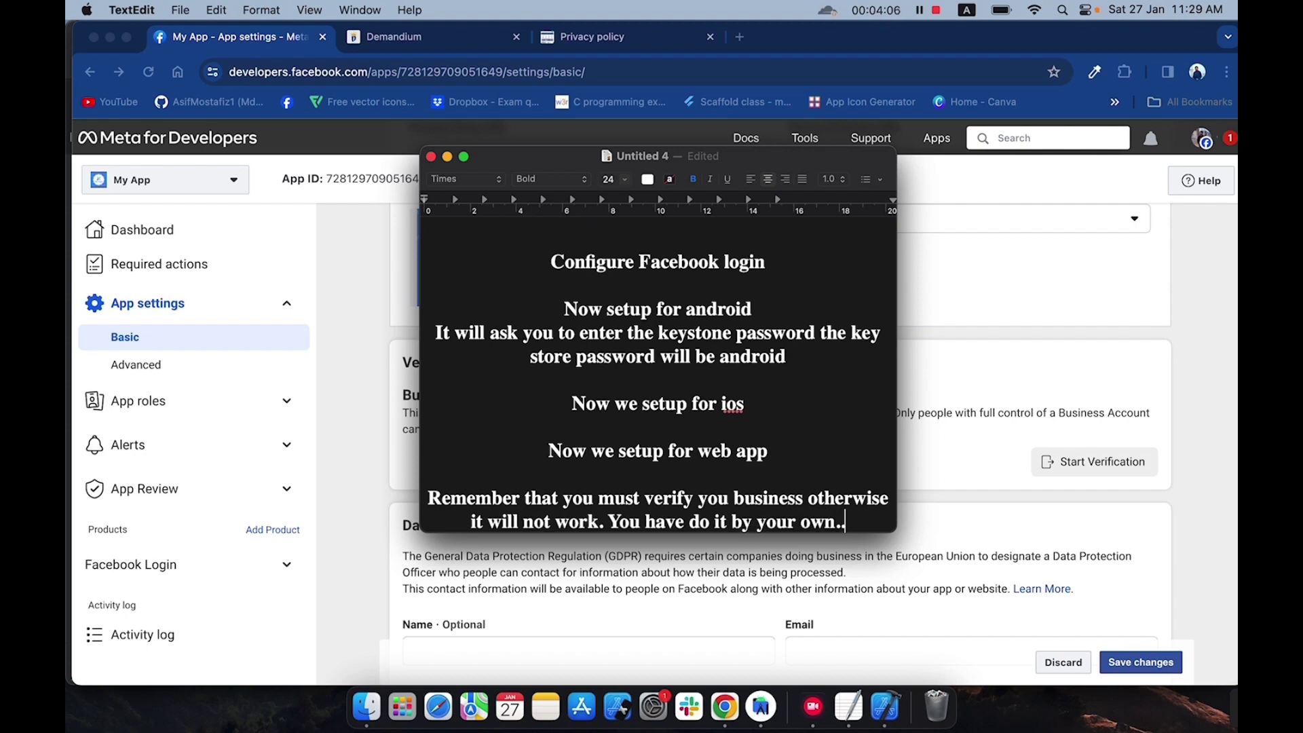
Continue the note with "after verify your business you need to allow email and public profile access".
{"action": "type", "text": " after ver"}
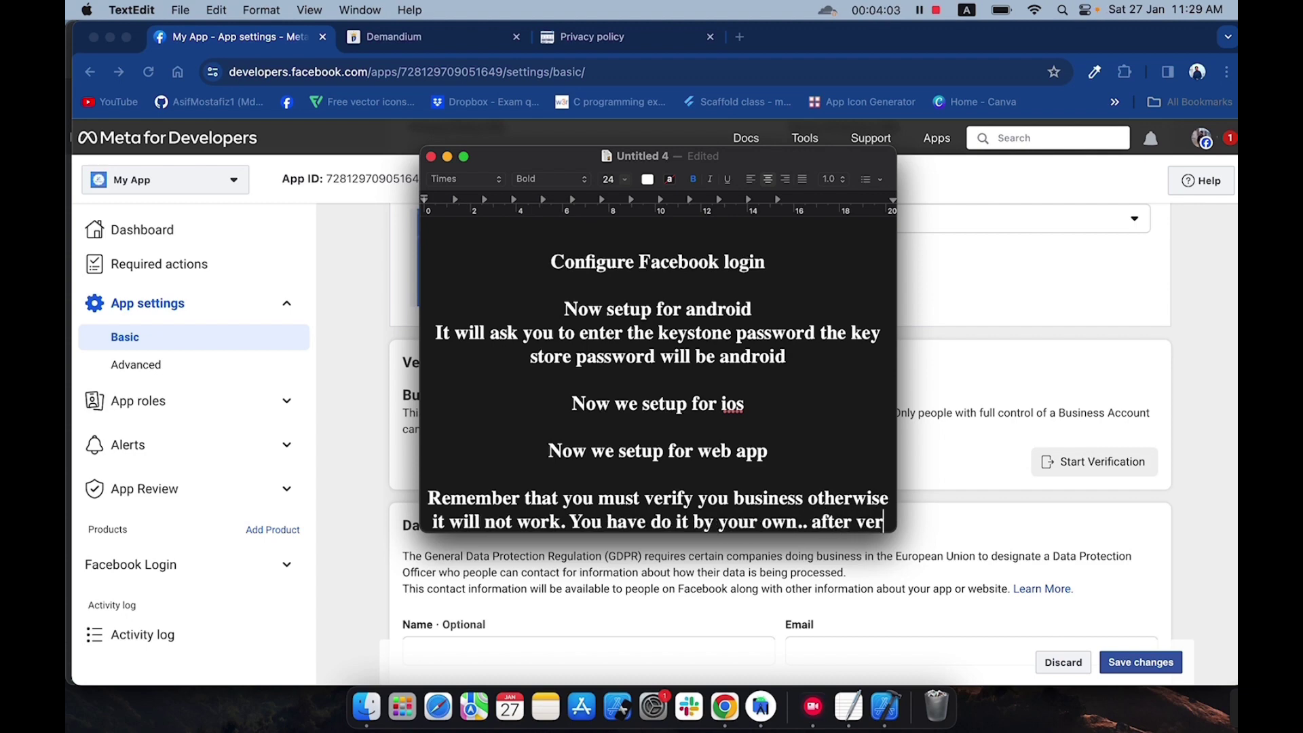
{"action": "type", "text": "ify you"}
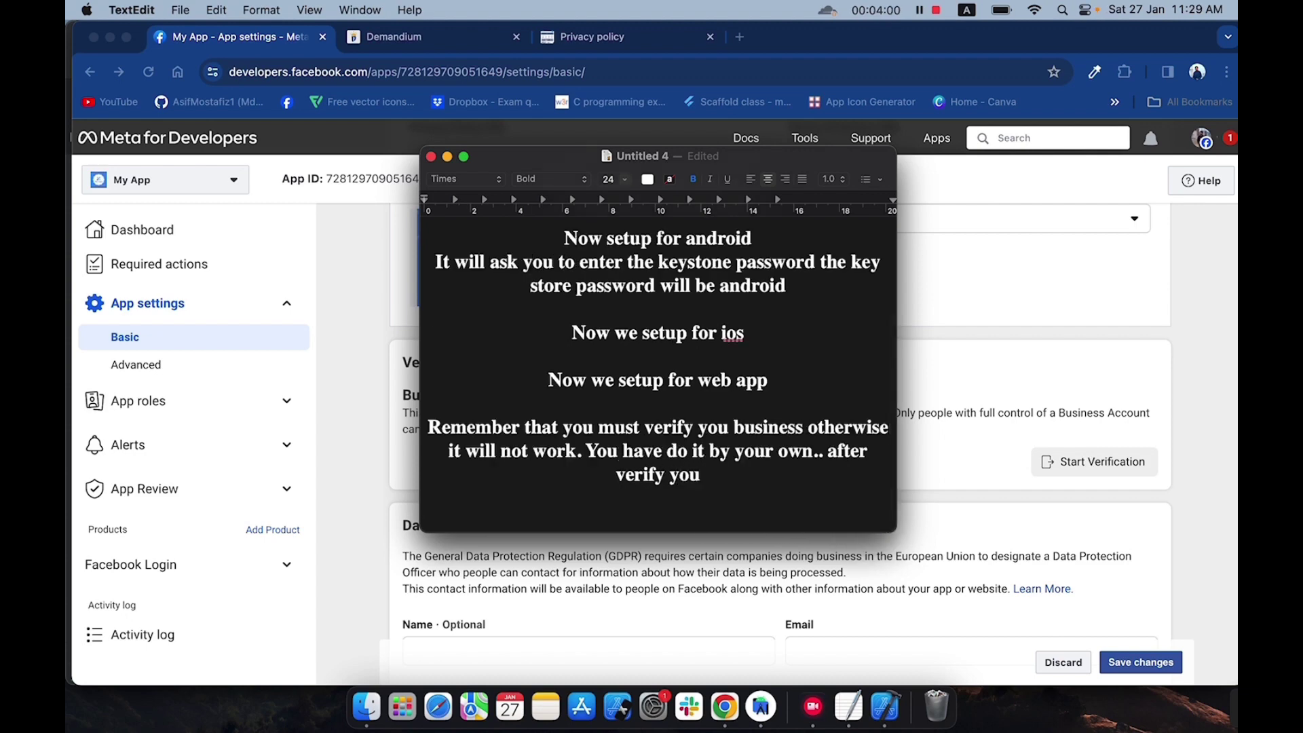
{"action": "type", "text": "r business y"}
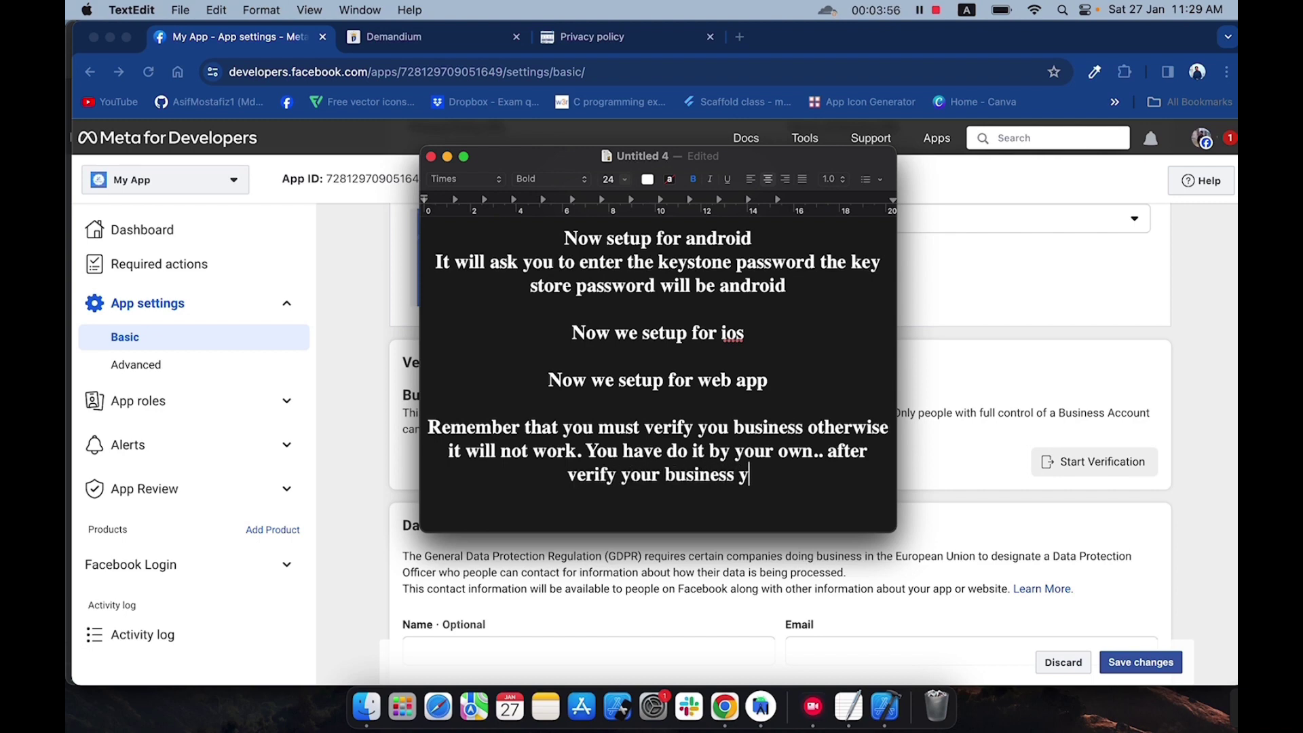
{"action": "type", "text": "ou need to allow to"}
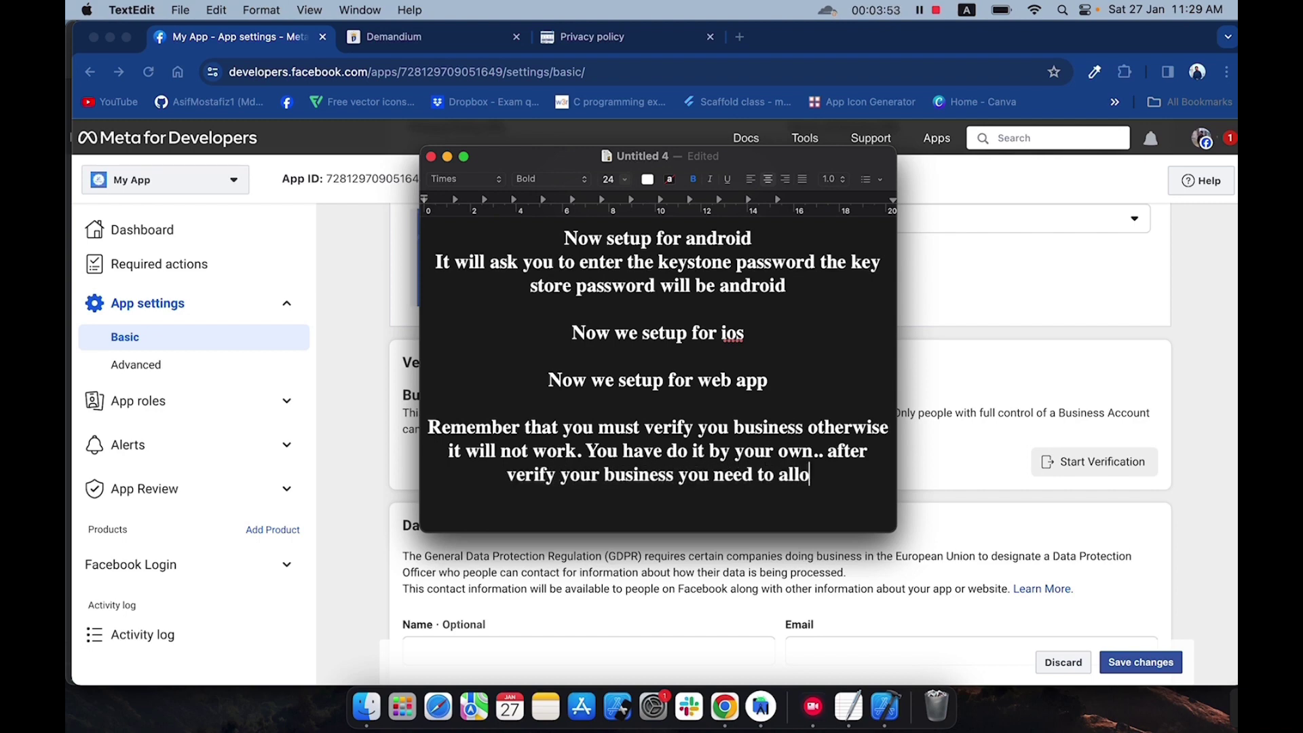
{"action": "key", "text": "BackSpace"}
{"action": "key", "text": "BackSpace"}
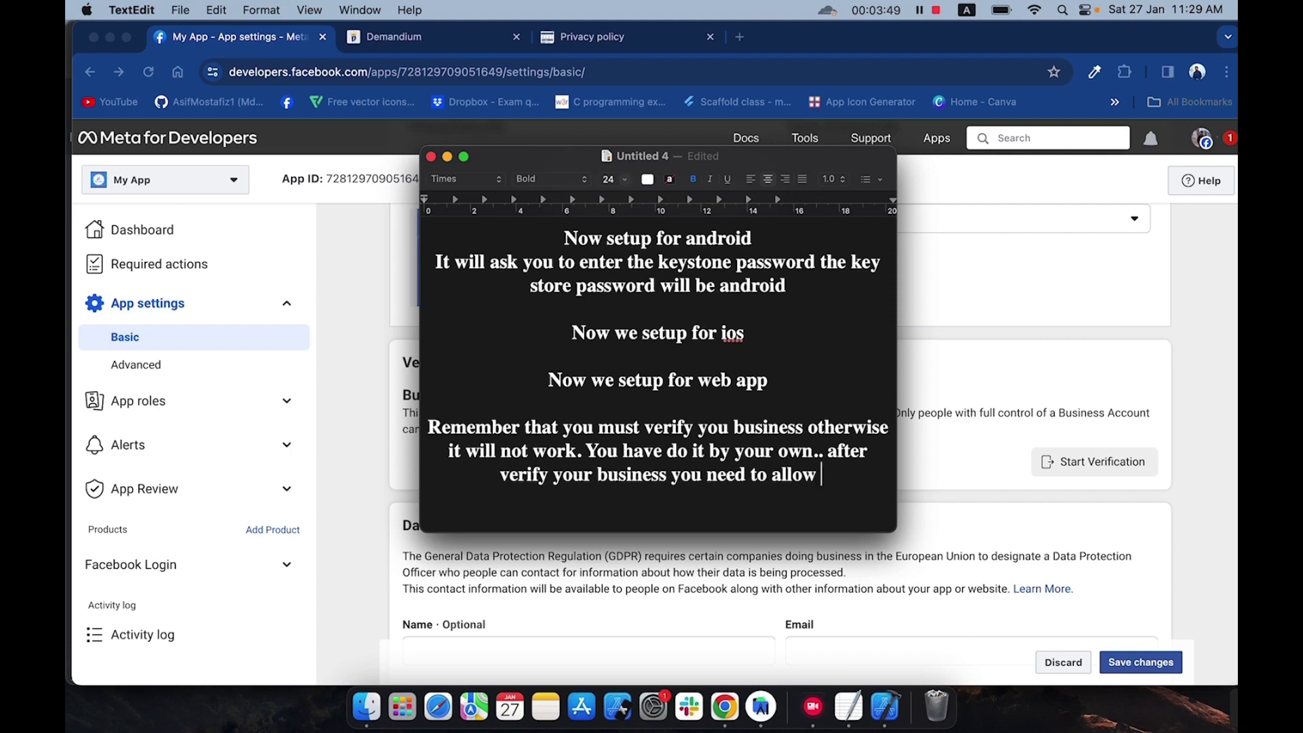
{"action": "type", "text": "email and pu"}
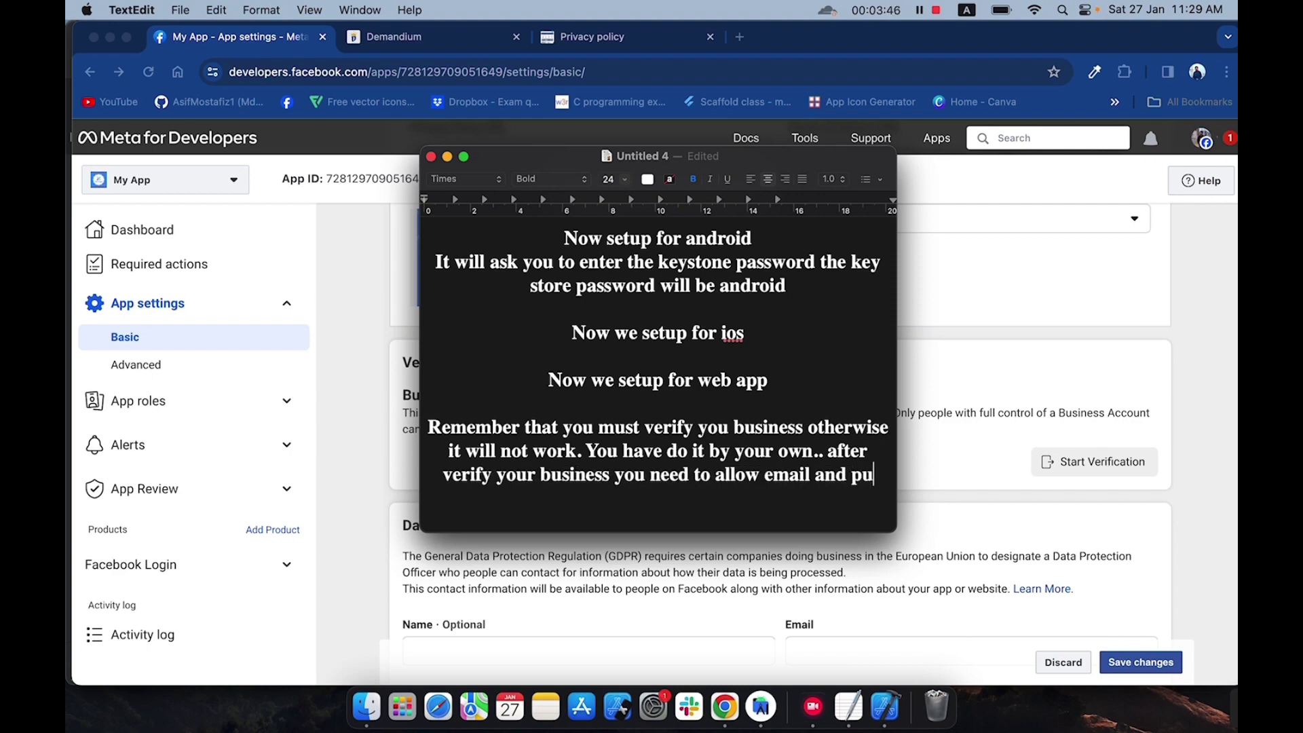
{"action": "type", "text": "blic profil"}
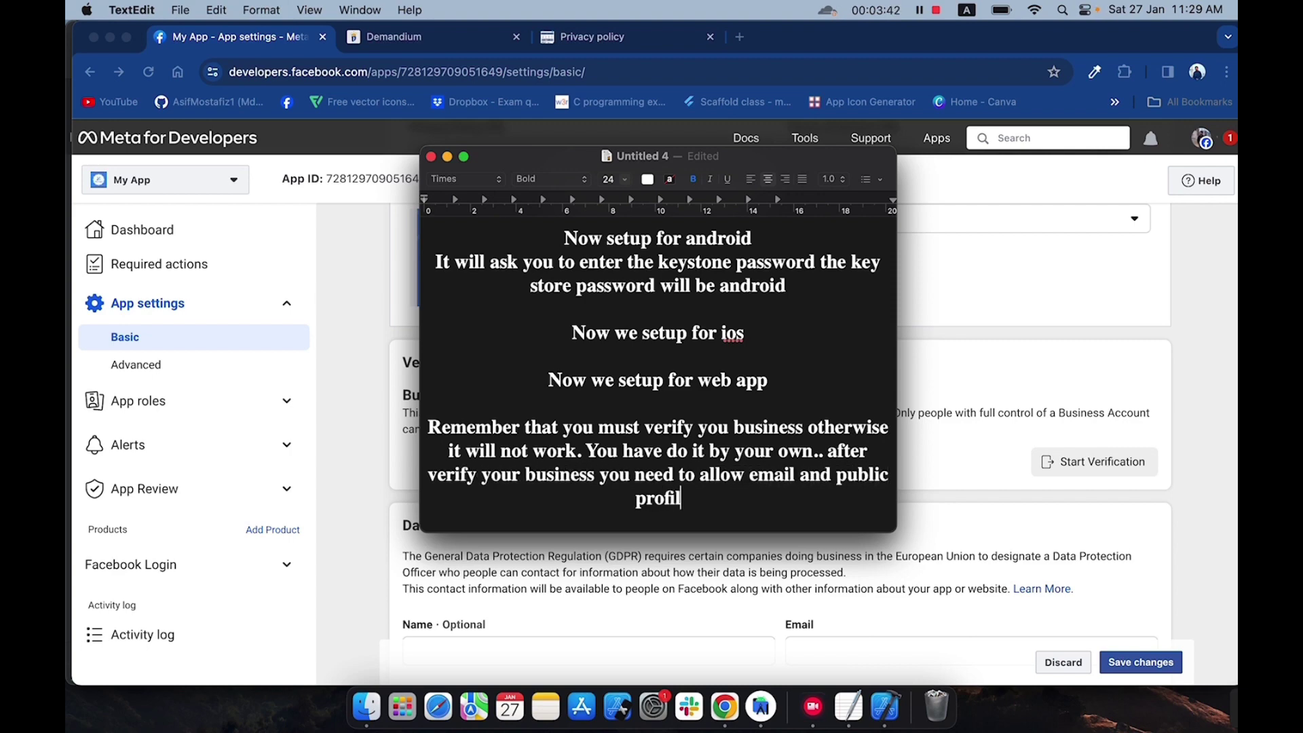
{"action": "type", "text": "e access"}
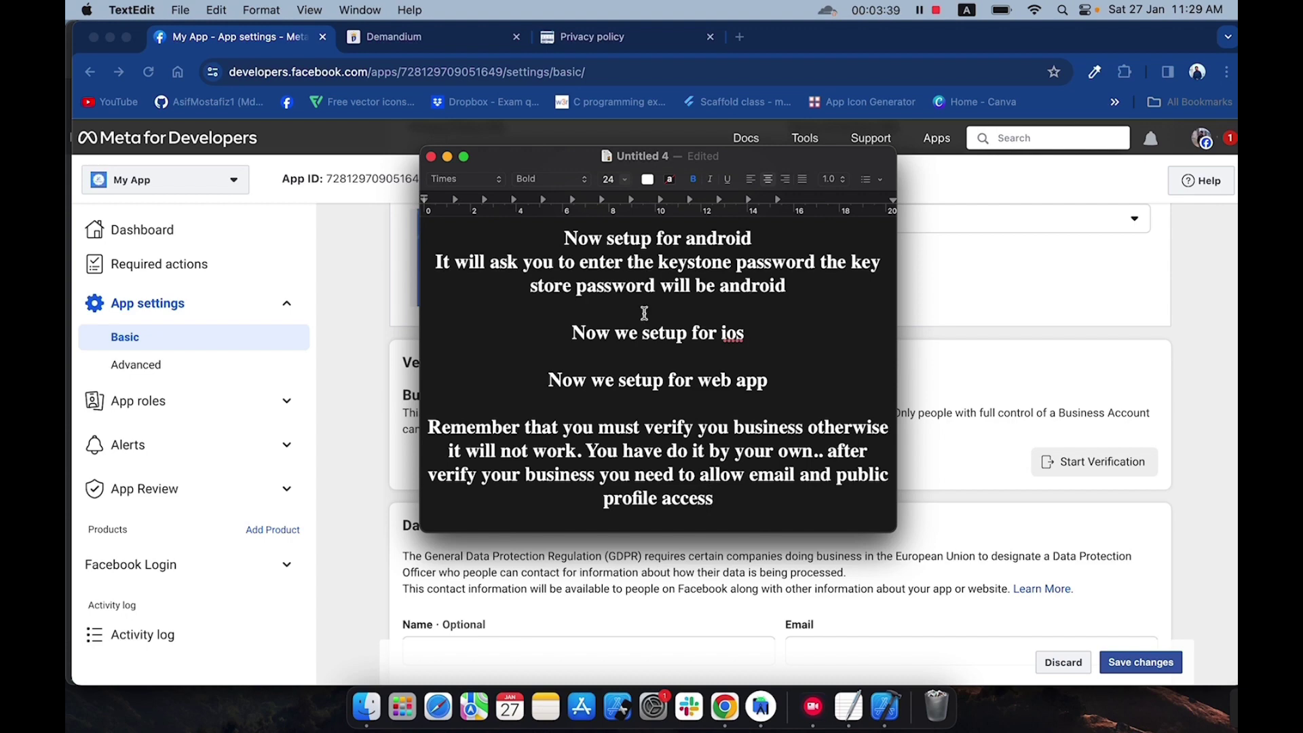
Minimize the note without saving or deleting it, and collapse the App settings section on the Meta developer page in Chrome.
{"action": "left_click", "coordinate": [431, 156]}
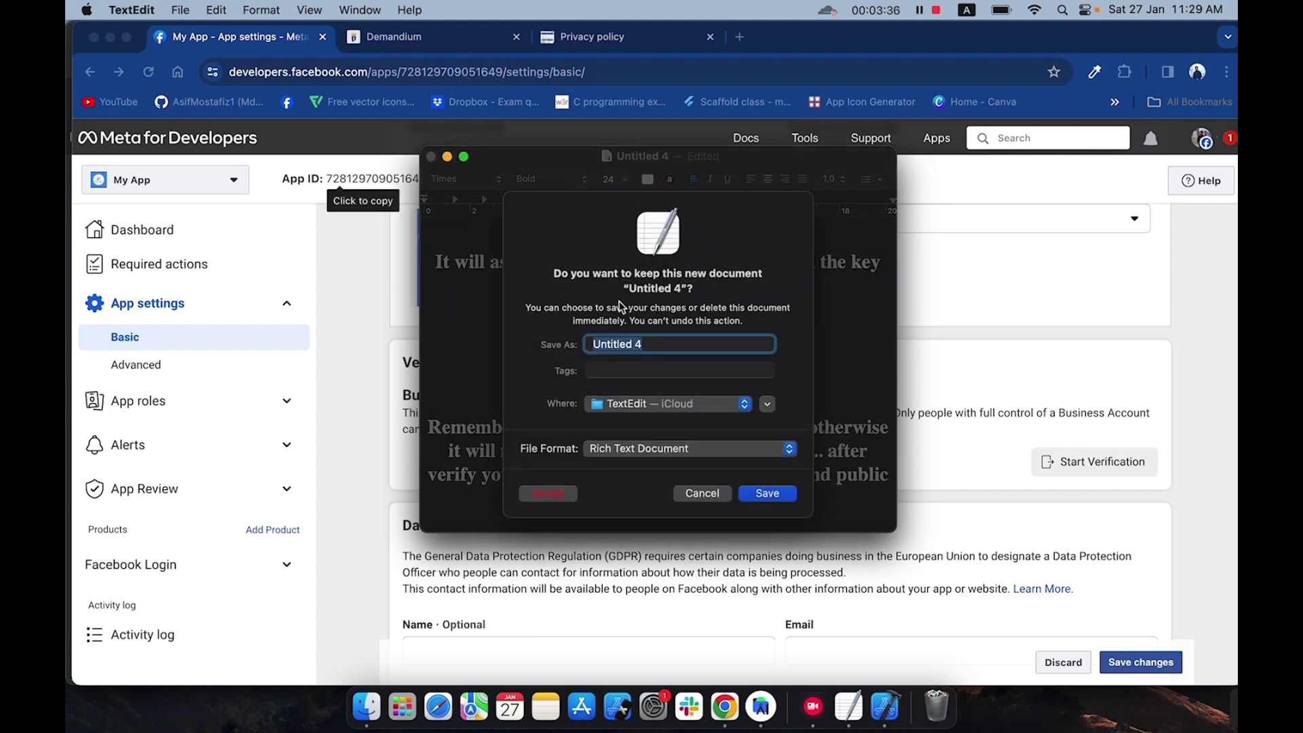
{"action": "left_click", "coordinate": [704, 494]}
{"action": "left_click", "coordinate": [447, 157]}
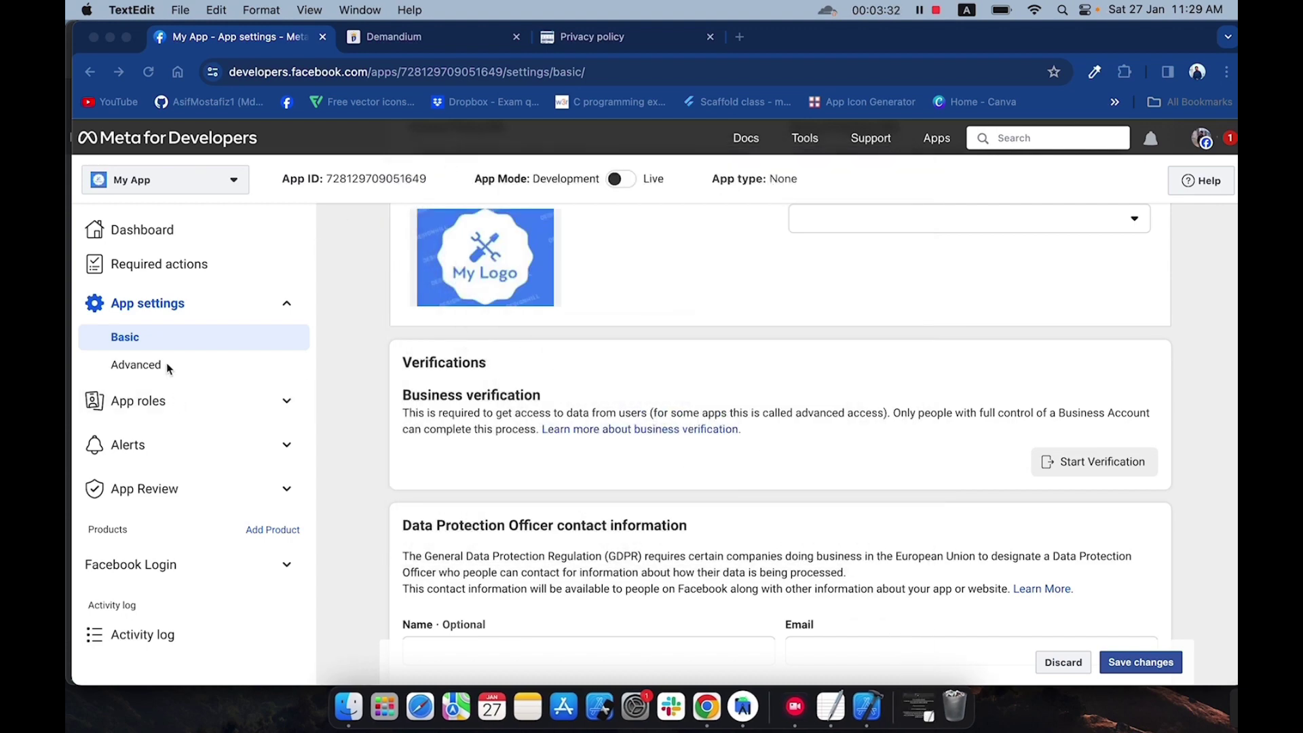
{"action": "left_click", "coordinate": [163, 306]}
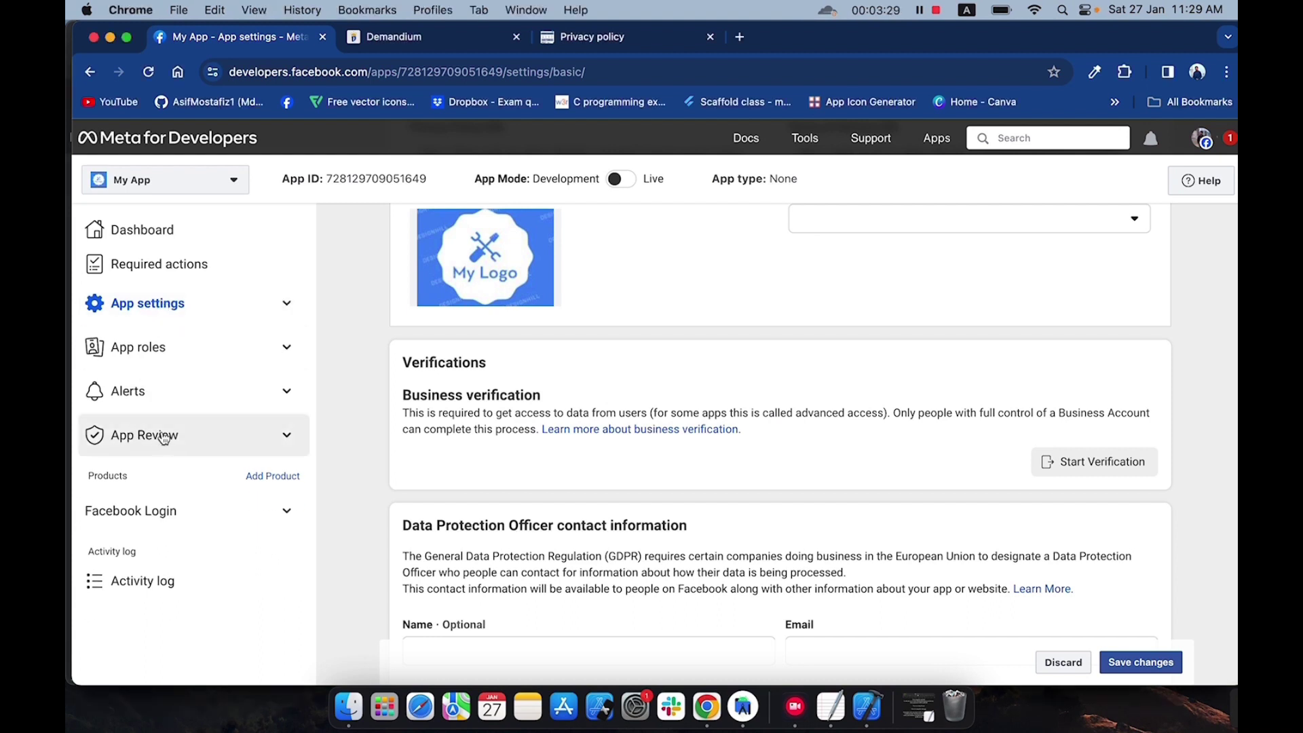